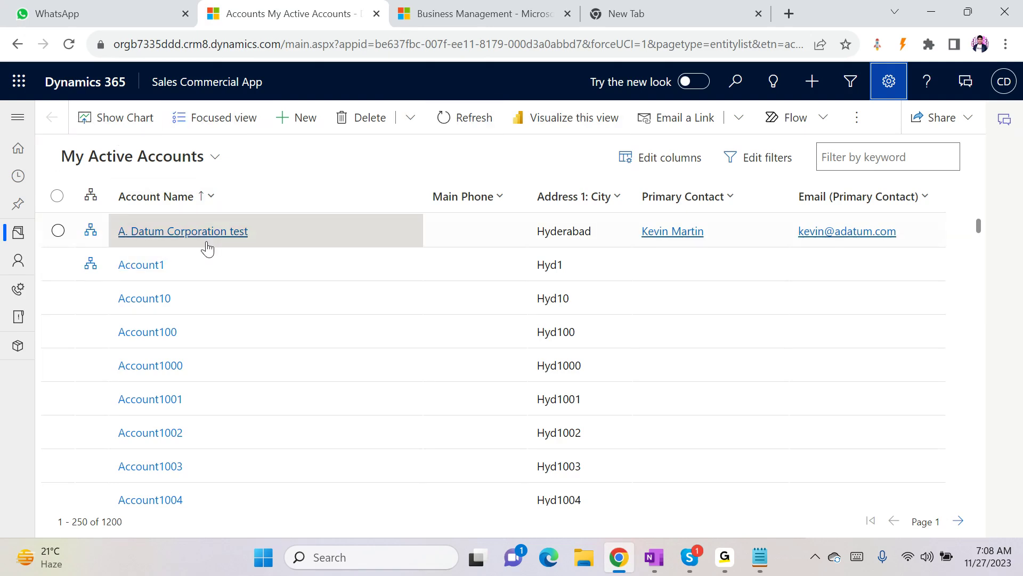
- Open the first contact from the active contacts list and view the additional commands available on its form
click(11, 269)
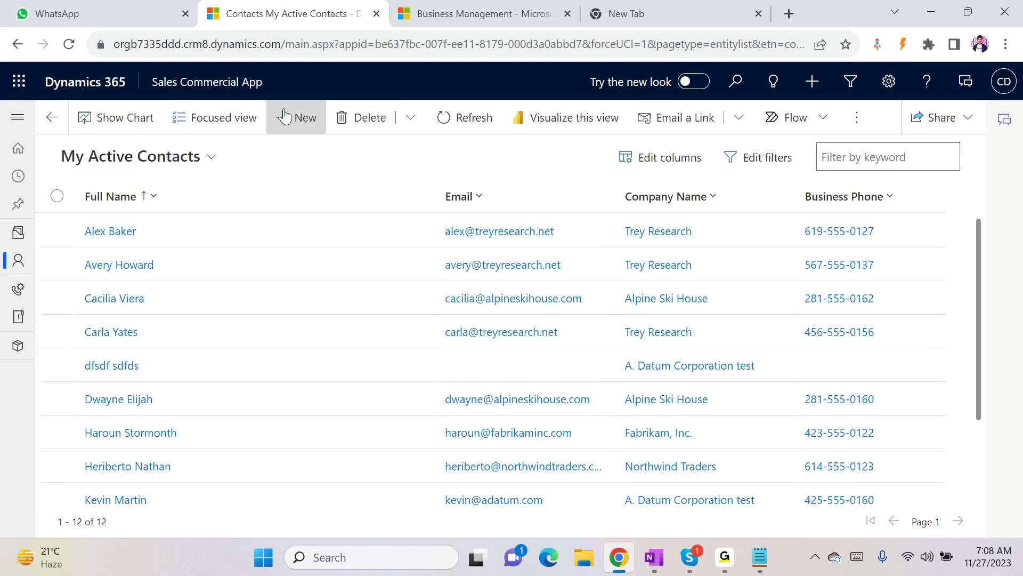
click(104, 228)
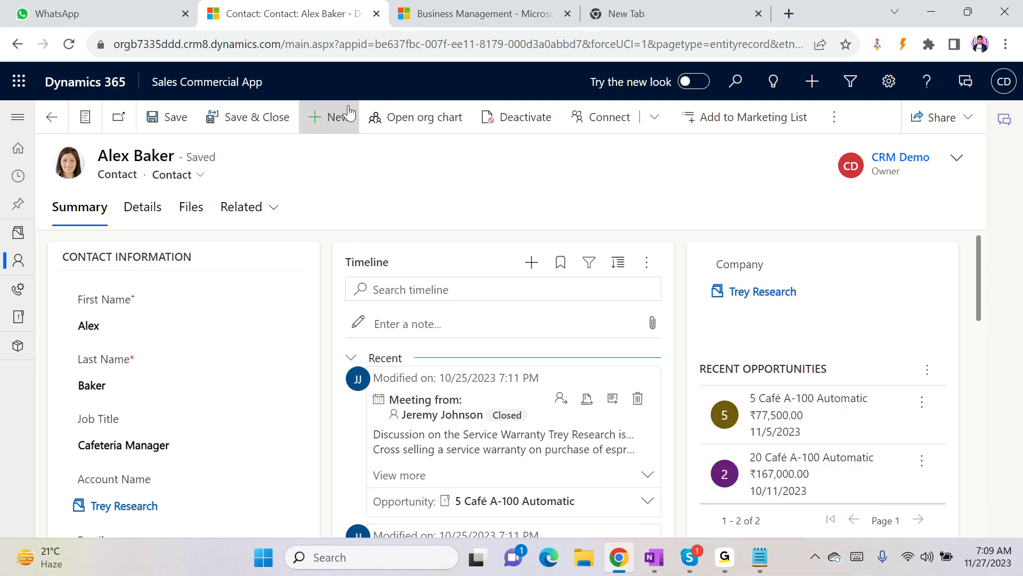
click(849, 129)
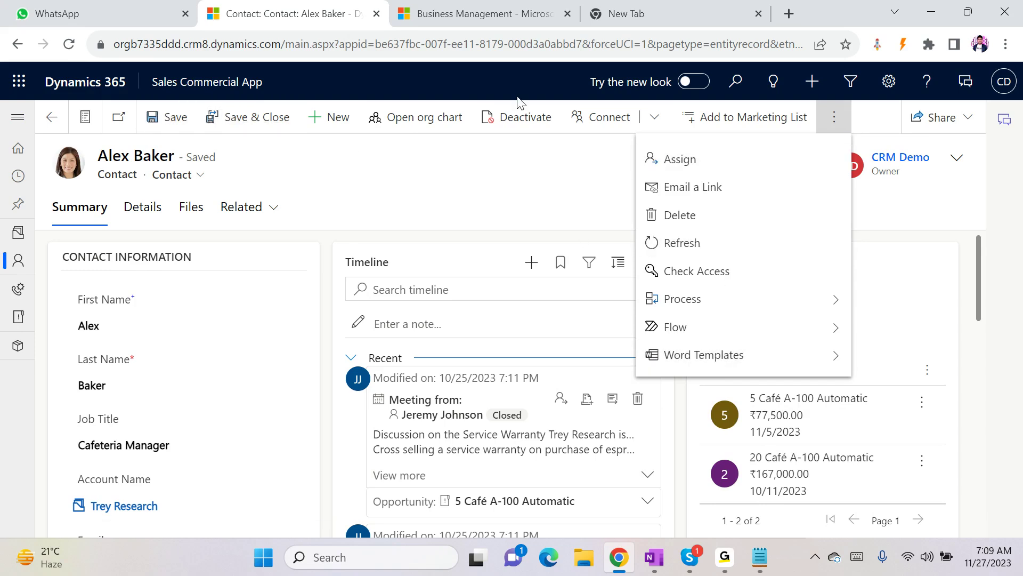
click(424, 164)
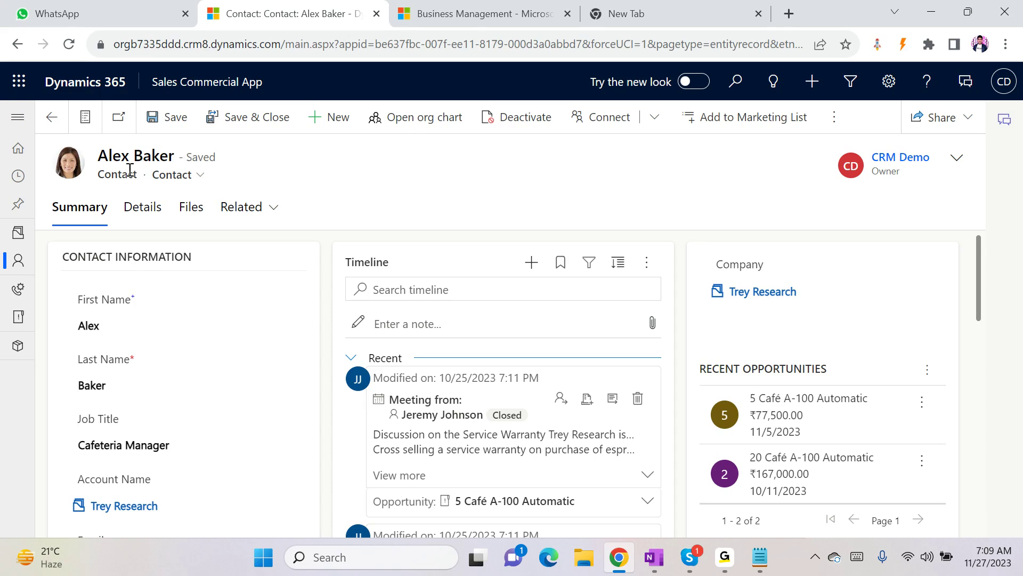
- Switch to Notepad and write "3 layers where we can add buttons", listing "1- Home", "2- Form" and "3- Subgrid"
click(760, 557)
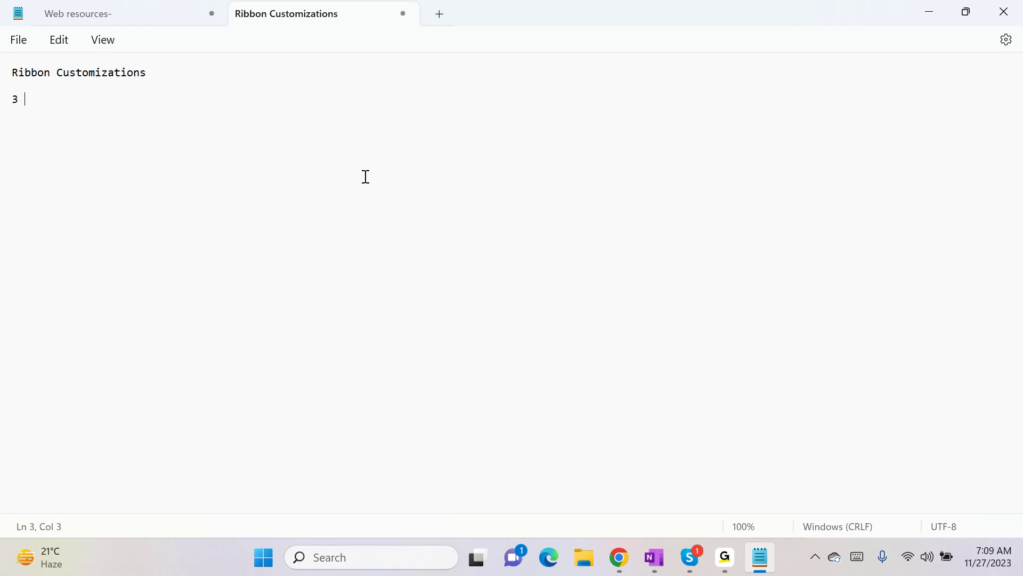
text(e)
text( can d)
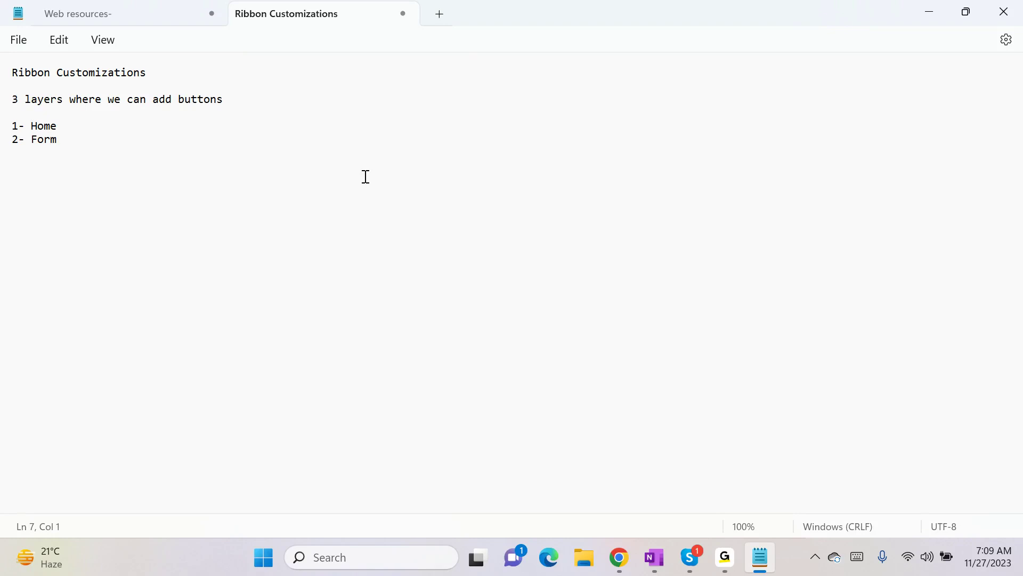
text(Subgrid)
click(79, 124)
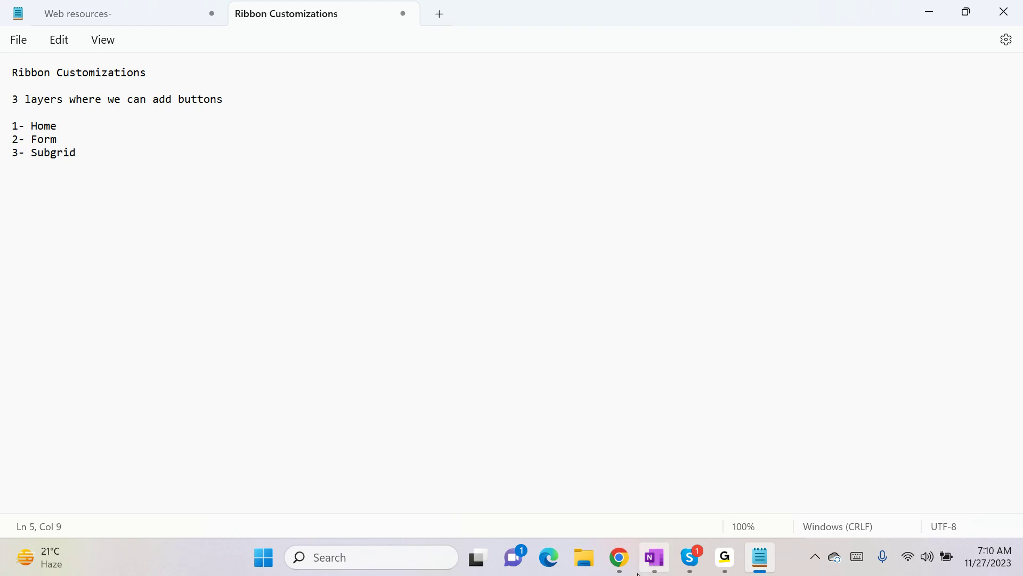
- Back in Dynamics 365, compare the contacts list commands with the first contact's form commands, rechecking the notes, and return to the list
click(619, 557)
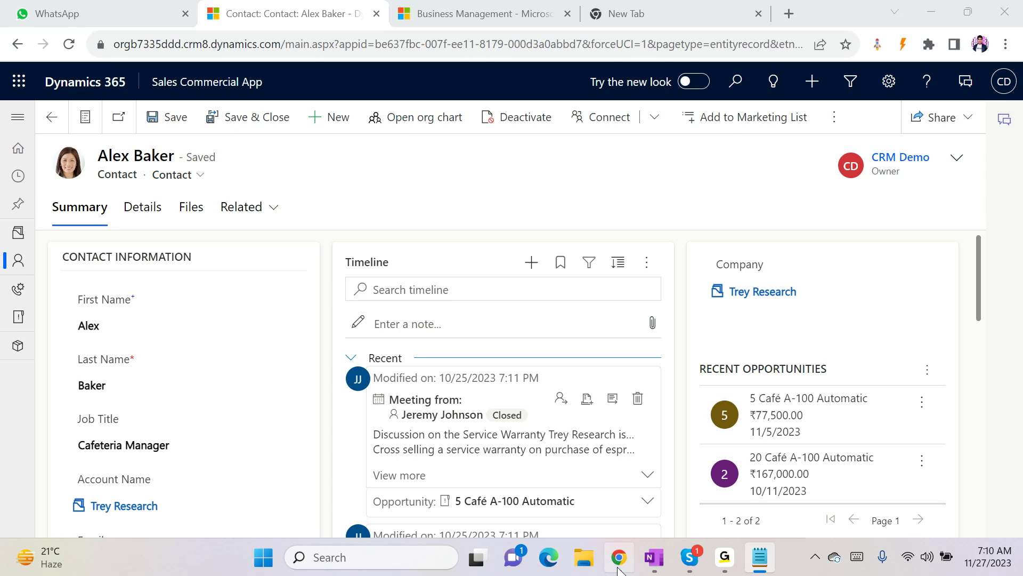
click(14, 263)
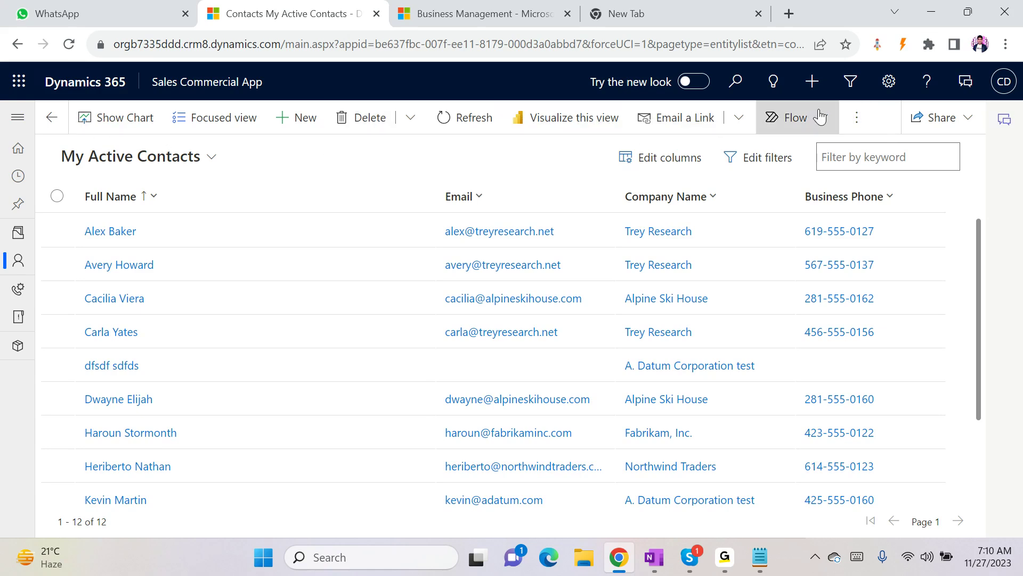
click(112, 230)
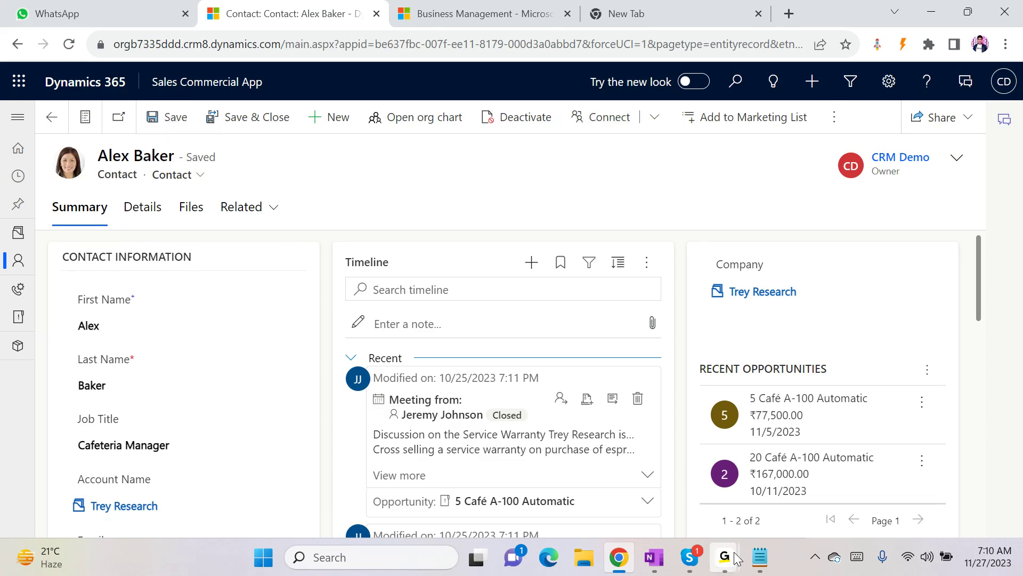
click(760, 557)
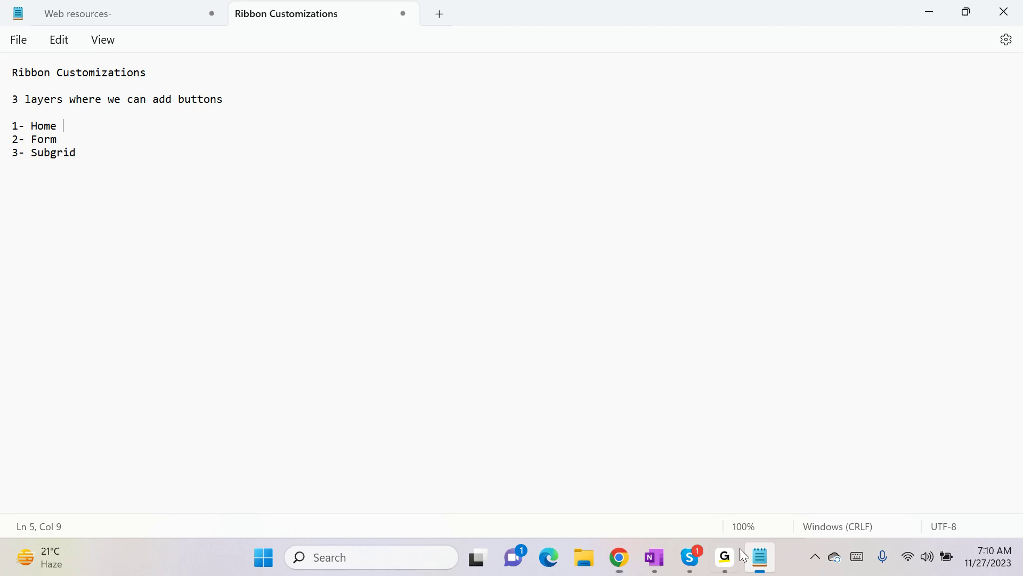
click(928, 11)
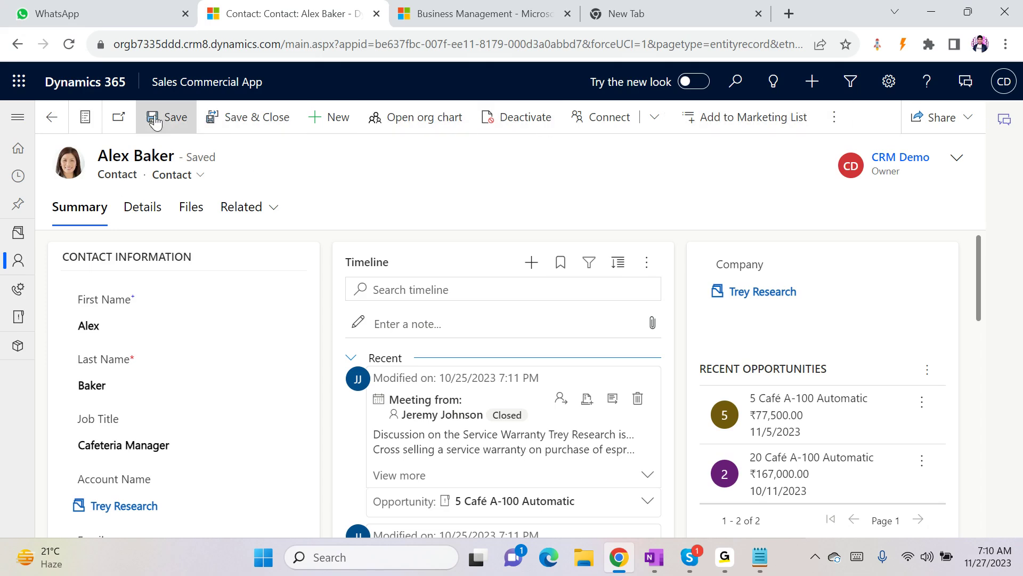
click(53, 117)
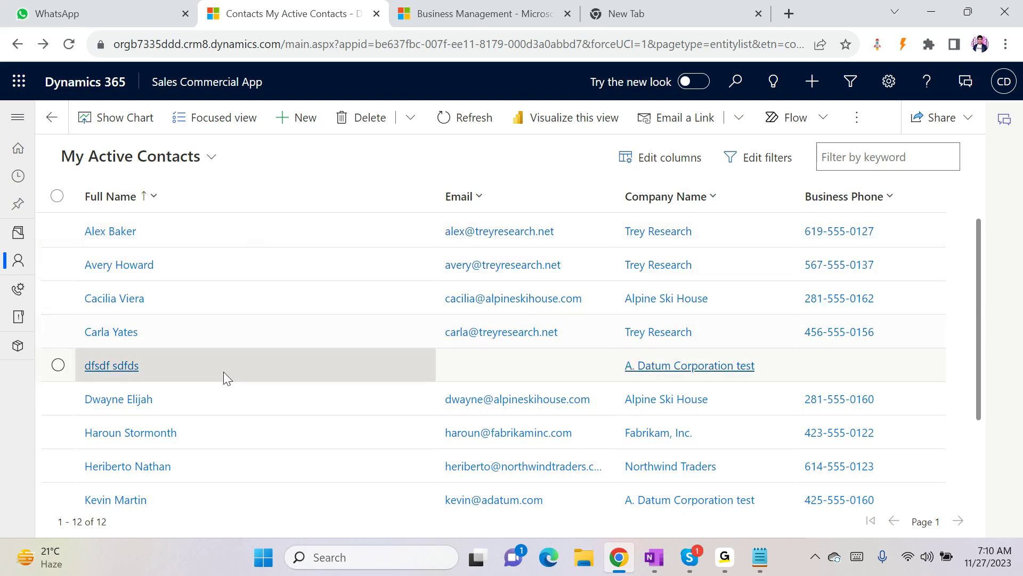
- Open the A. Datum Corporation test account from the accounts list and look through its Summary for subgrids
click(18, 232)
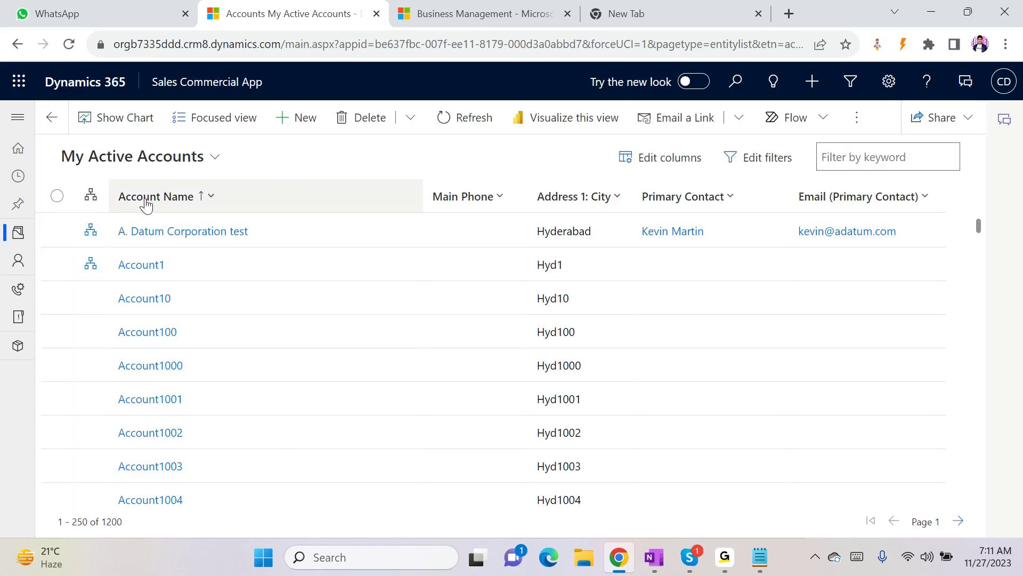
click(191, 232)
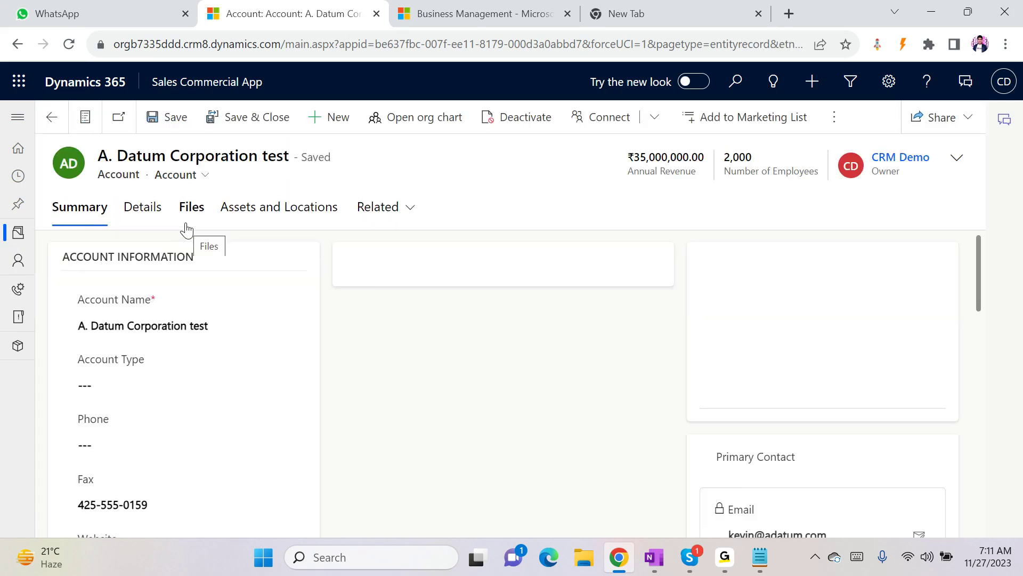
scroll(398, 368, down, 10)
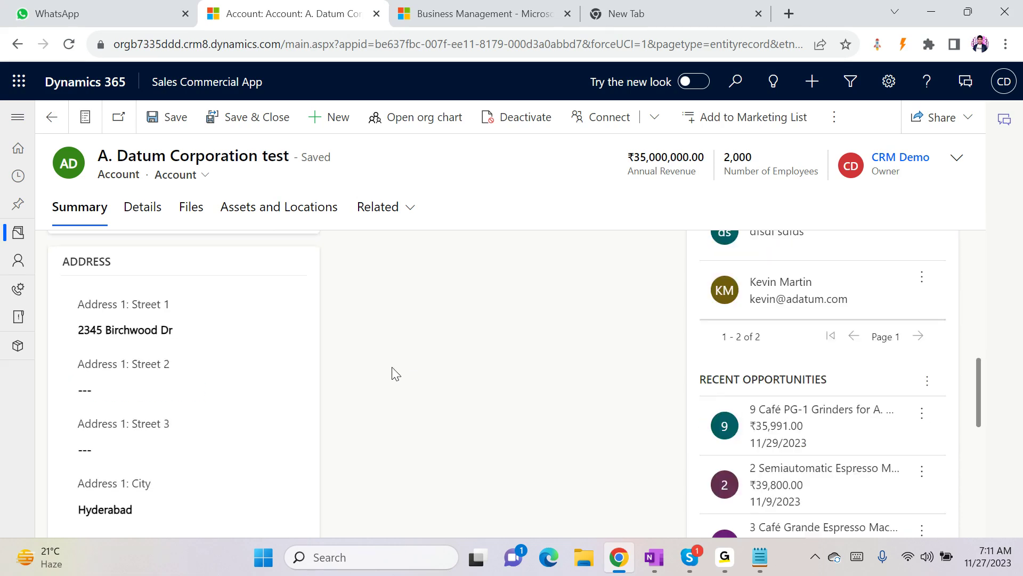
scroll(392, 373, down, 3)
scroll(392, 373, up, 2)
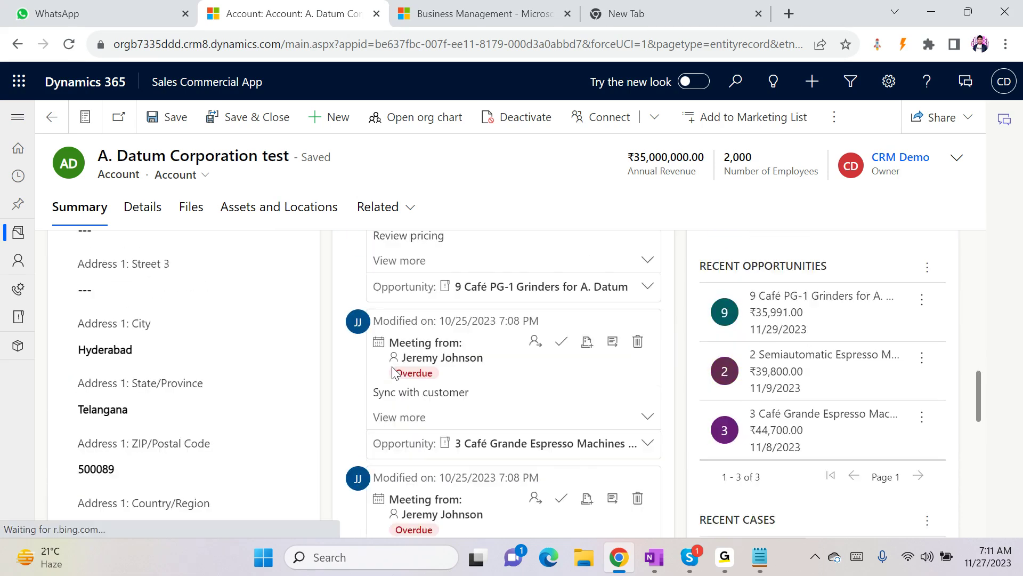
scroll(393, 372, down, 10)
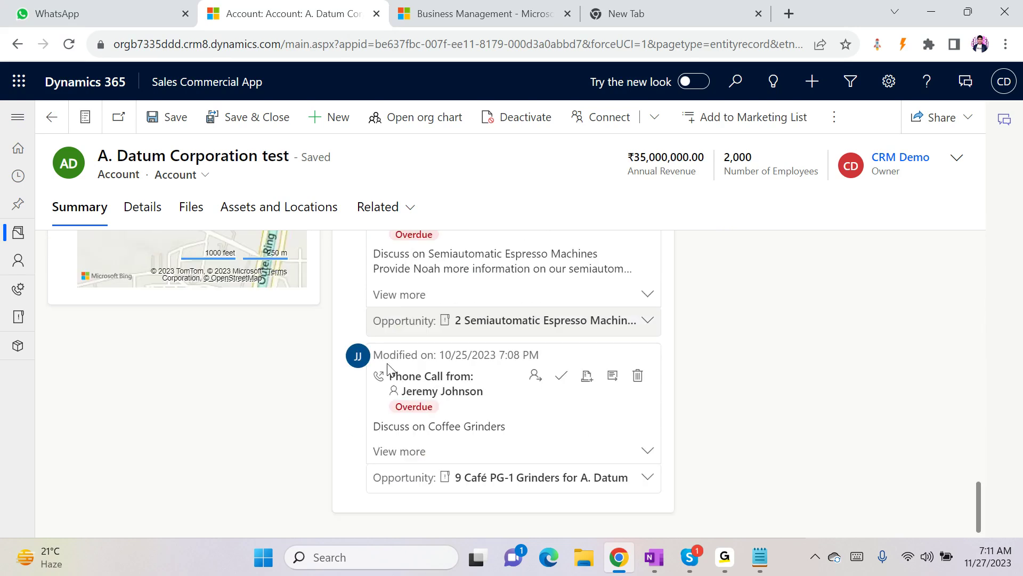
- Look through the account's Details for subgrids and display its related Contacts
click(154, 211)
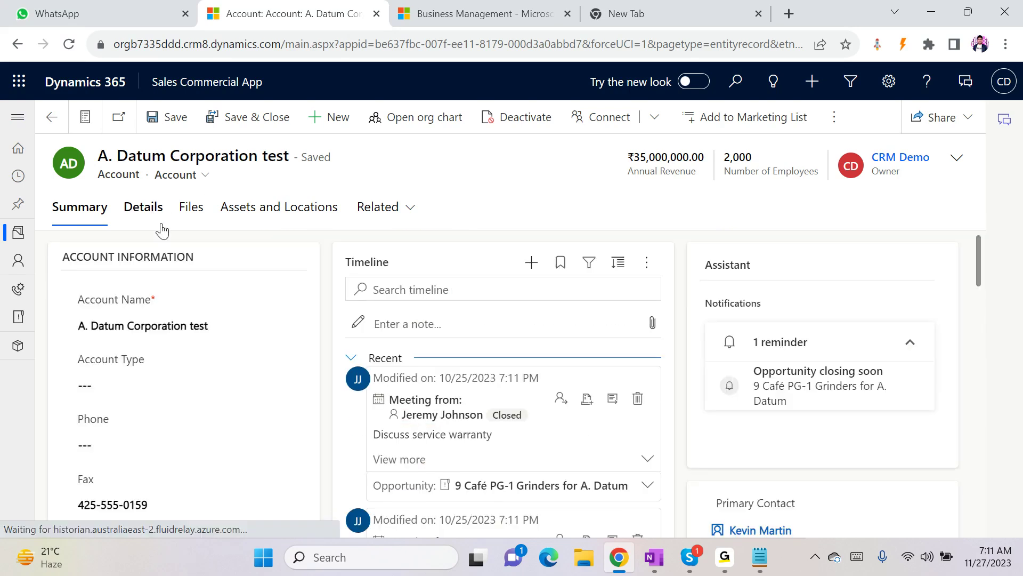
scroll(228, 368, down, 5)
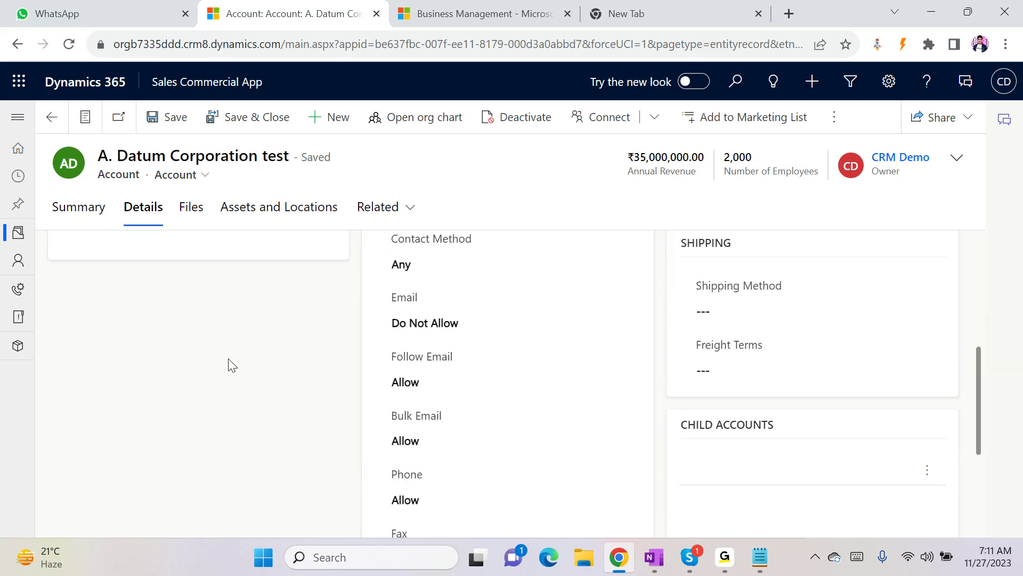
scroll(709, 421, down, 3)
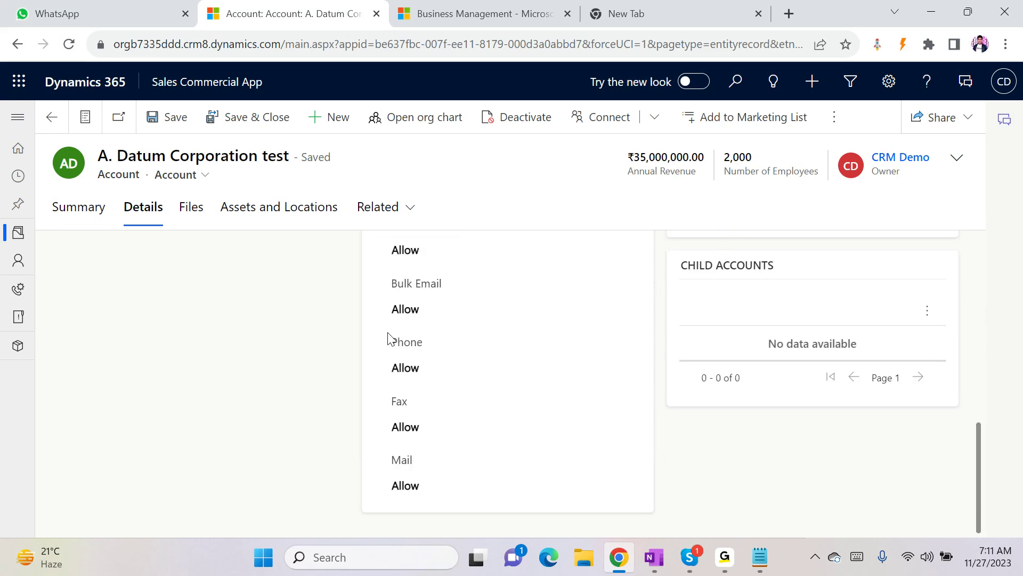
scroll(373, 331, up, 10)
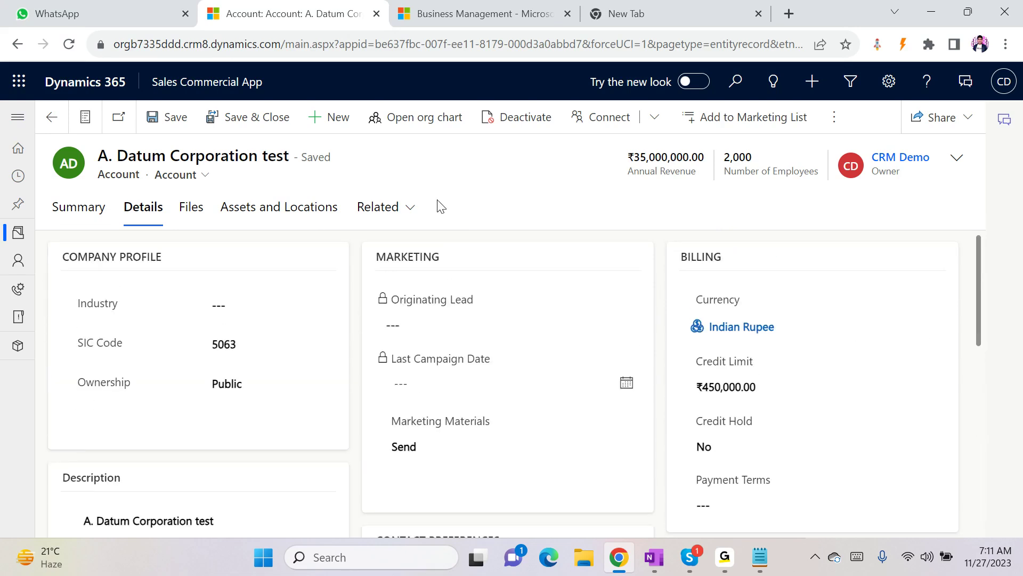
click(407, 208)
click(491, 311)
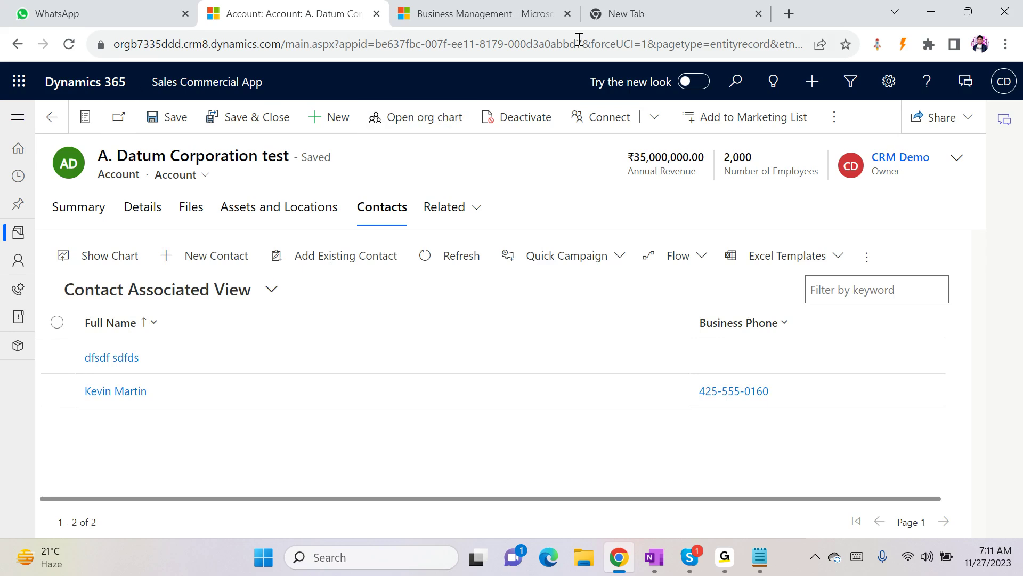
- Search Google for "ribbon workbench in dynamics 365" in the empty browser tab
click(670, 7)
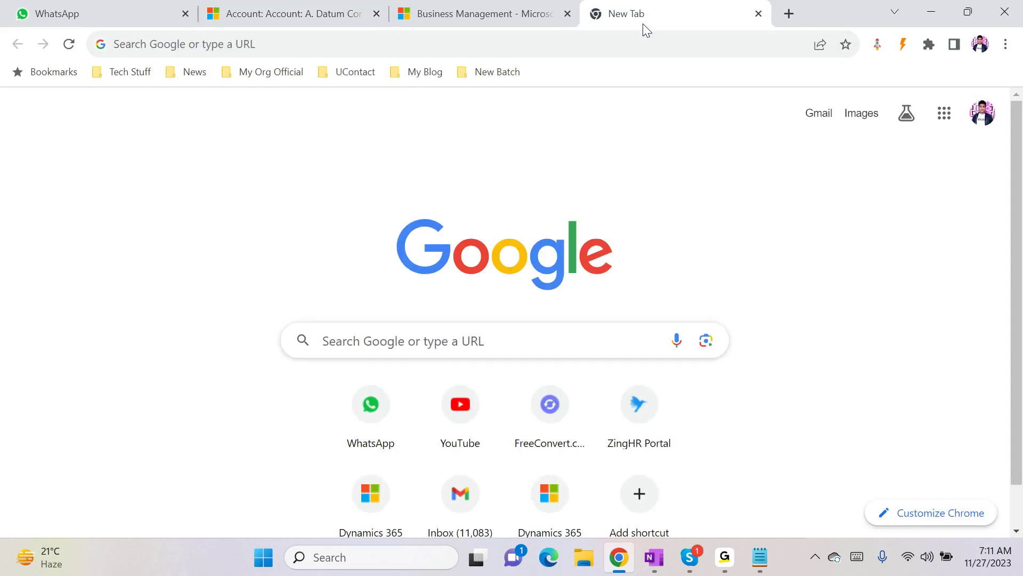
click(537, 44)
text(r)
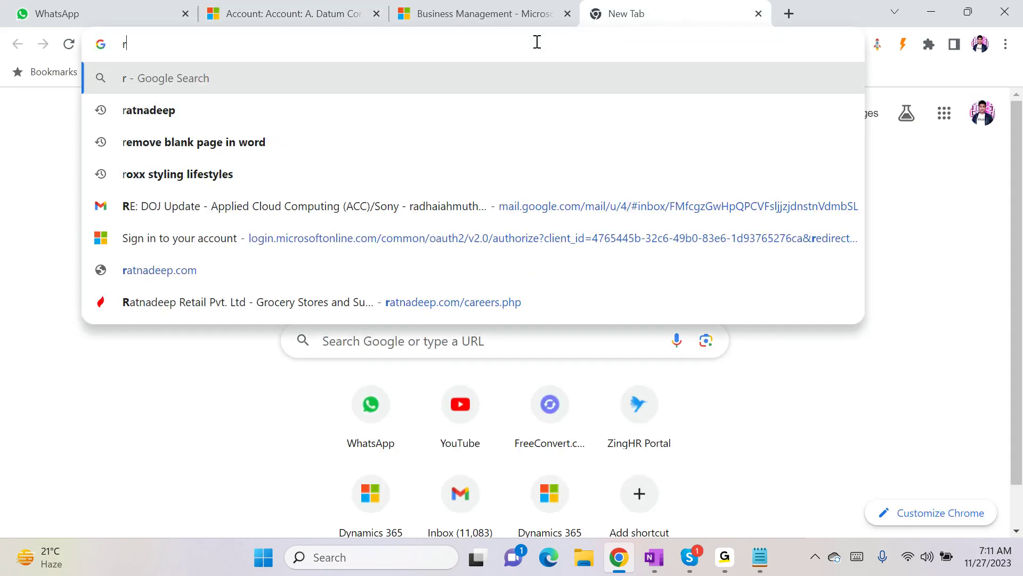
text(ibbo)
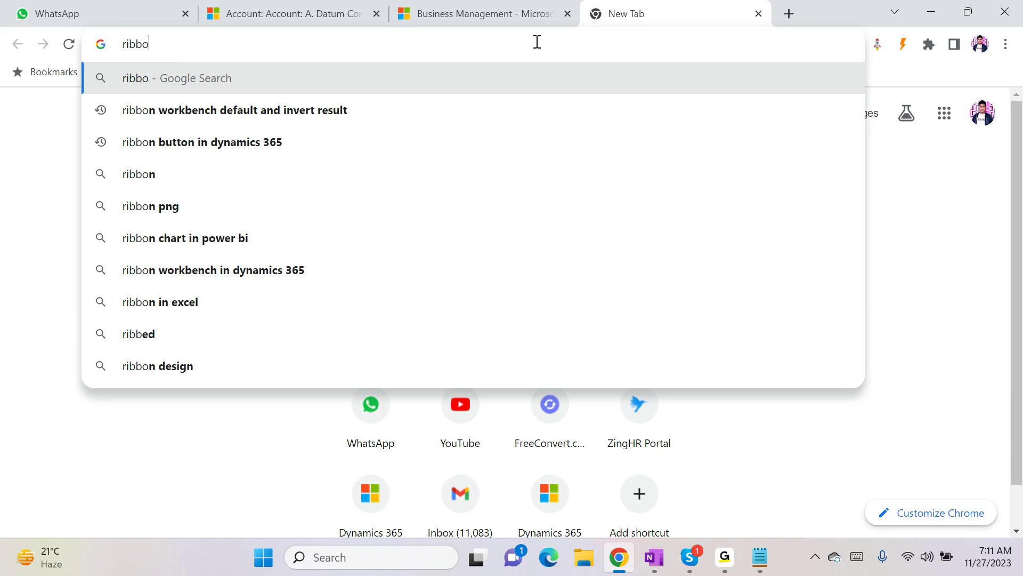
key(Down)
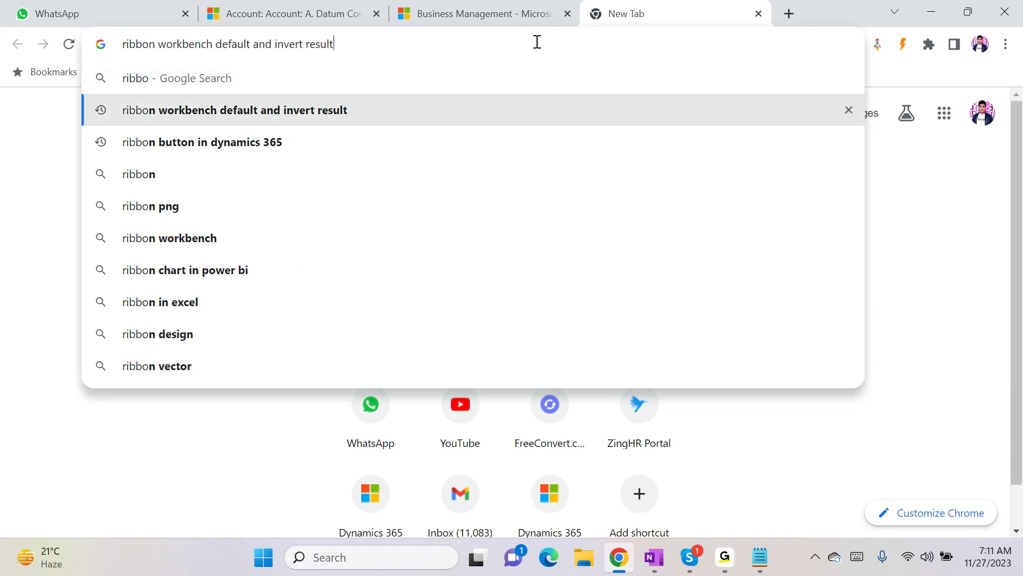
key(BackSpace)
key(BackSpace)
key(BackSpace)
key(BackSpace)
key(BackSpace)
key(BackSpace)
key(BackSpace)
key(BackSpace)
key(BackSpace)
key(BackSpace)
key(BackSpace)
key(BackSpace)
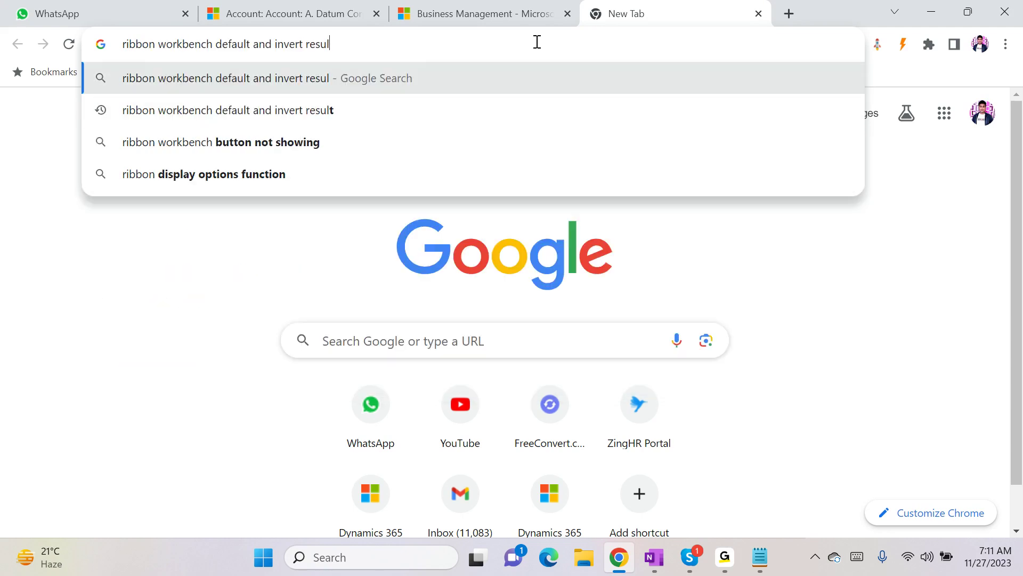
key(BackSpace)
key(BackSpace)
key(BackSpace)
key(BackSpace)
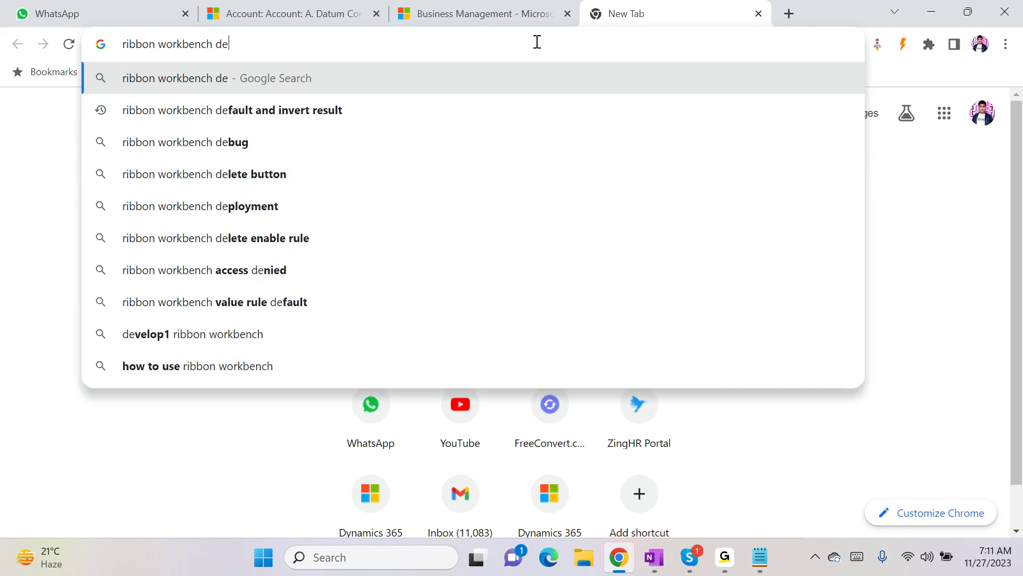
key(Down)
key(Down)
key(Down)
key(Up)
key(Return)
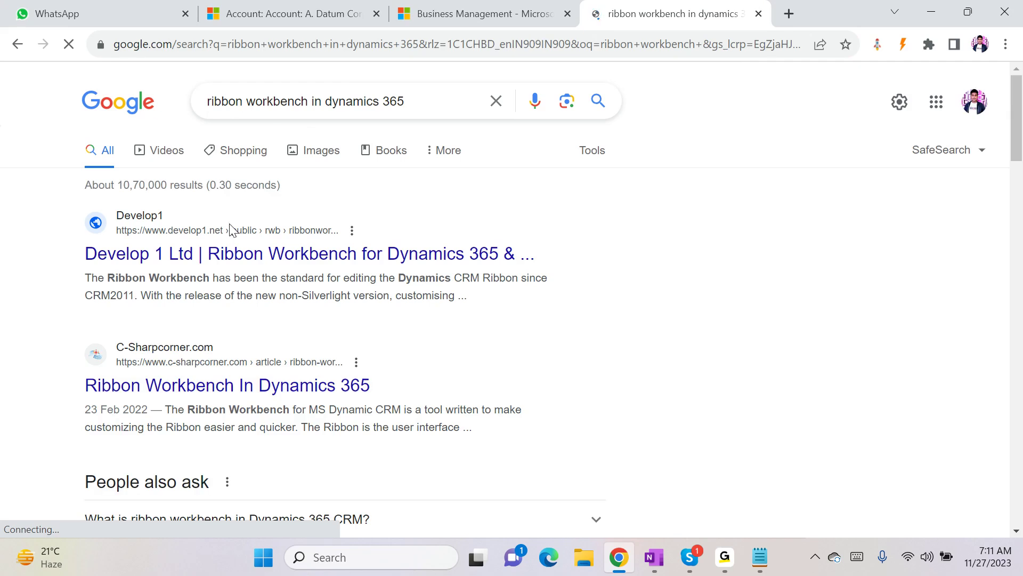
- Open Develop1's Ribbon Workbench page and examine the form for generating the download link
click(177, 266)
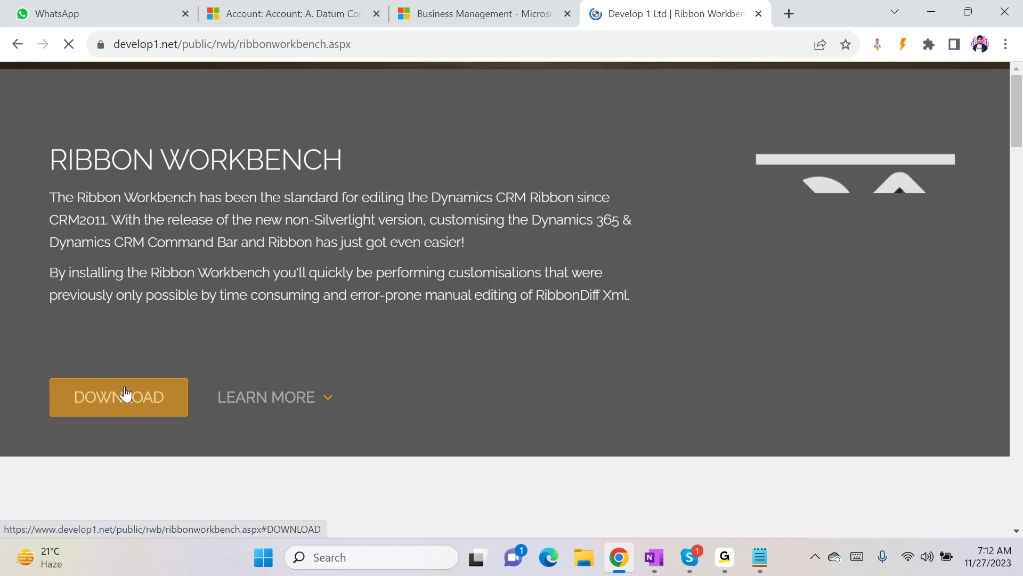
click(124, 393)
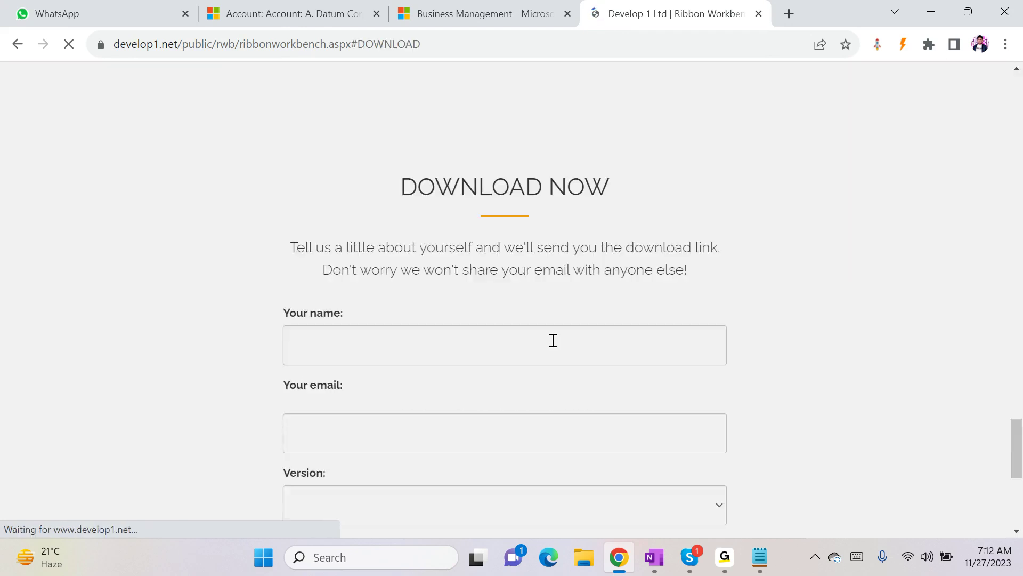
scroll(578, 341, down, 5)
scroll(577, 337, up, 3)
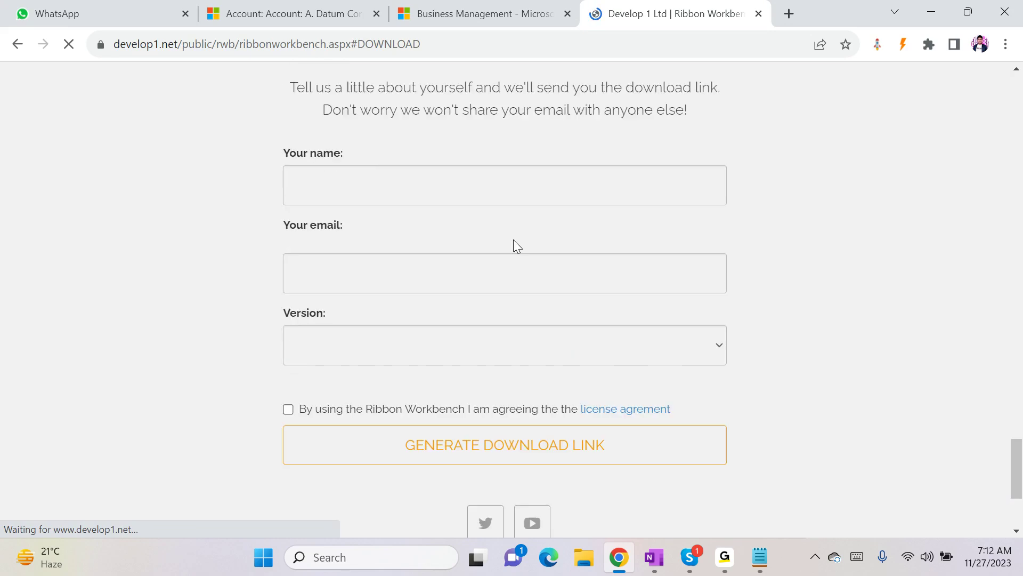
scroll(397, 349, down, 2)
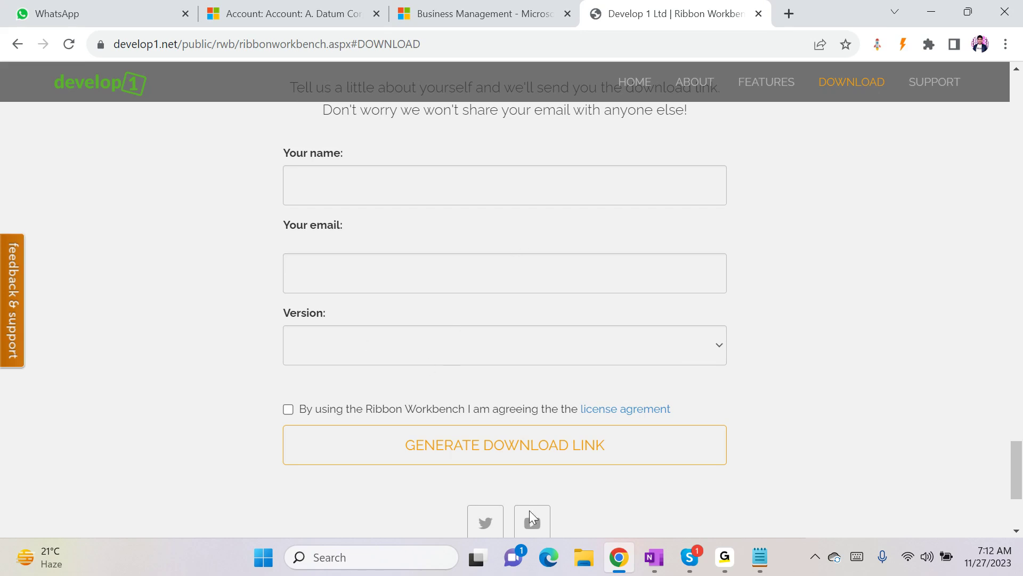
- Switch to File Explorer and open the Downloads folder
click(588, 556)
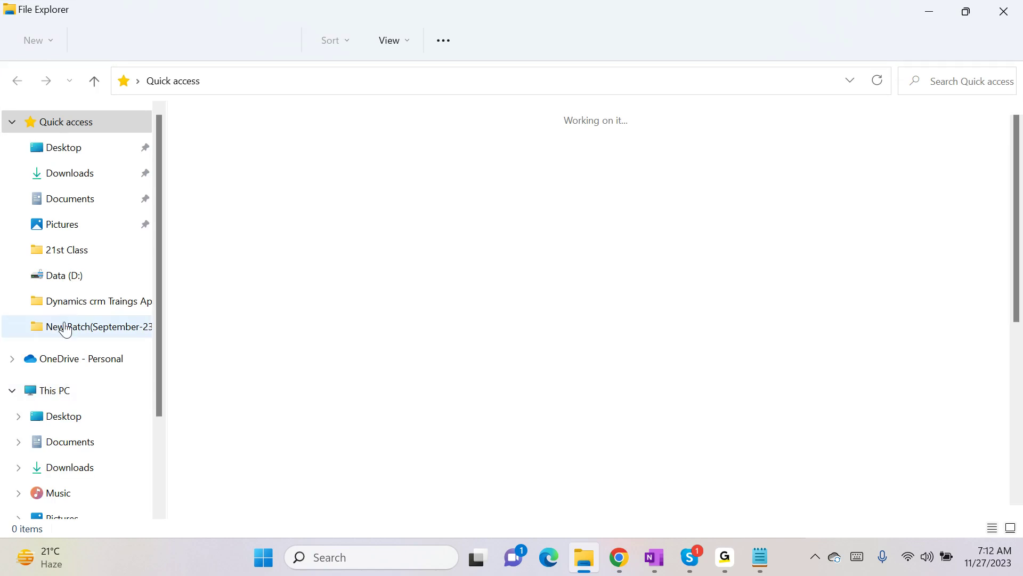
click(93, 179)
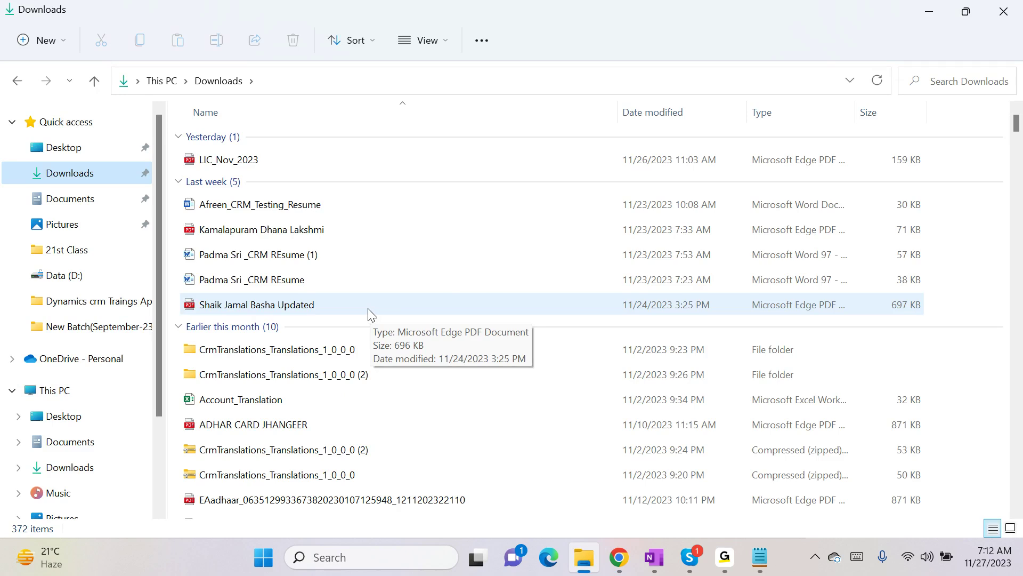
key(super)
text(xrm)
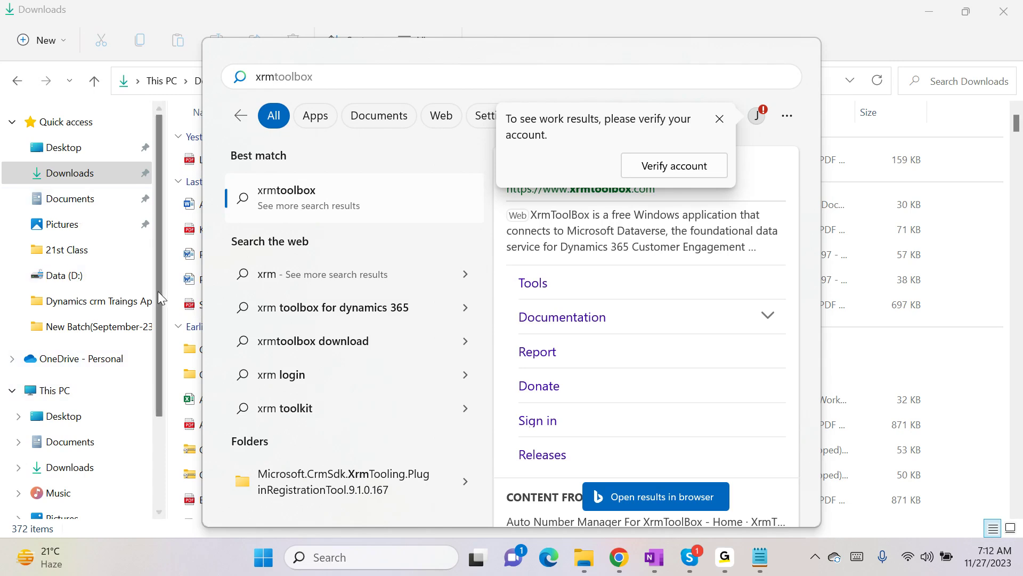
scroll(160, 296, down, 2)
scroll(874, 223, down, 3)
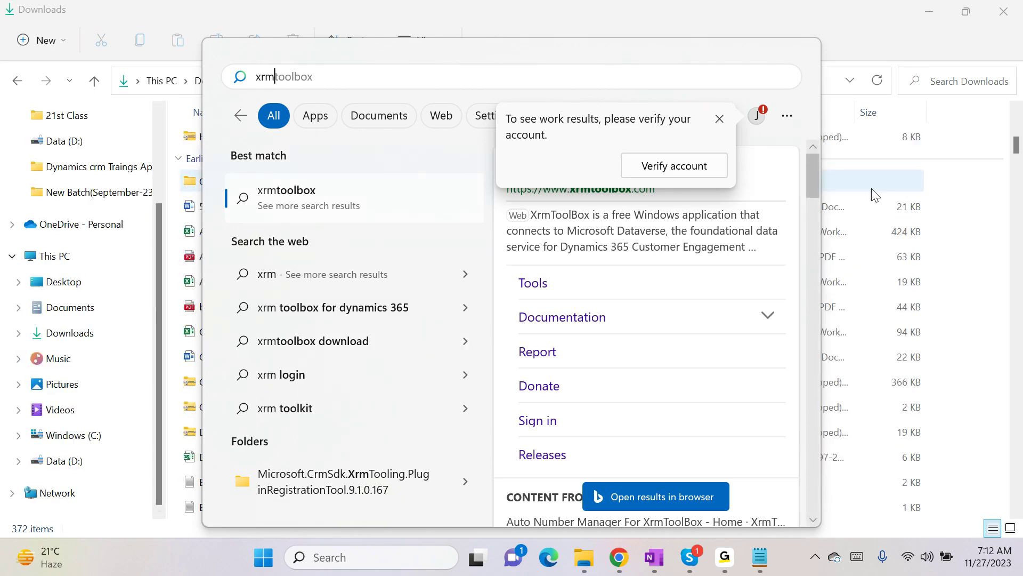
click(970, 149)
- Look through the files and folders in Downloads for the XrmToolBox program
scroll(883, 376, down, 18)
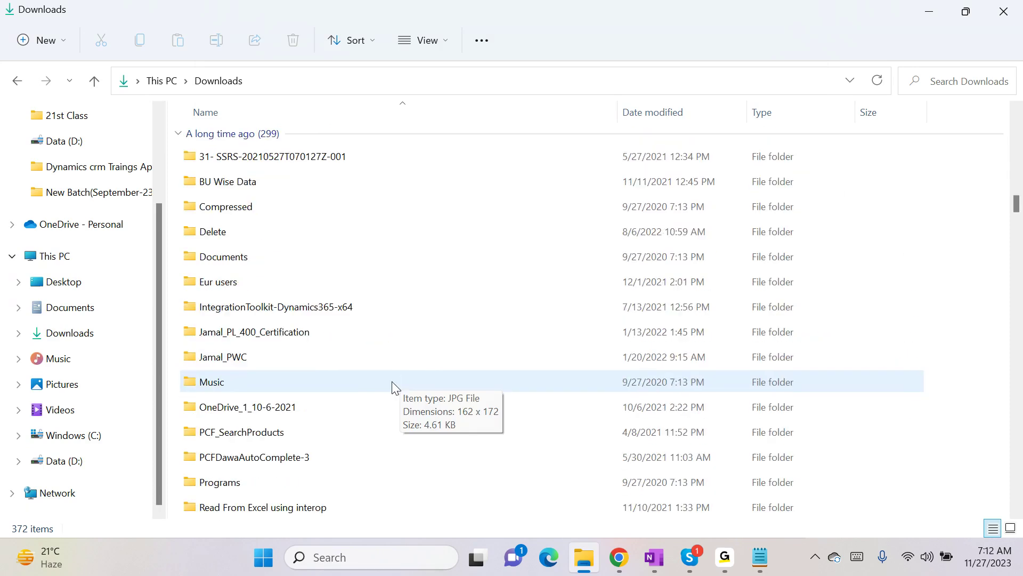
scroll(393, 373, down, 10)
scroll(393, 405, down, 15)
scroll(393, 414, down, 15)
scroll(393, 422, down, 16)
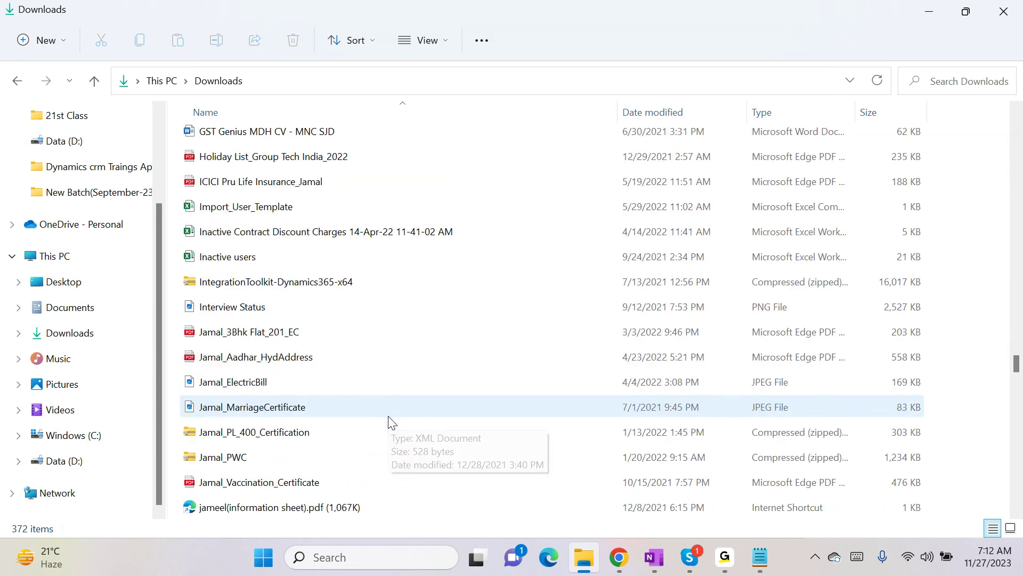
scroll(391, 425, down, 20)
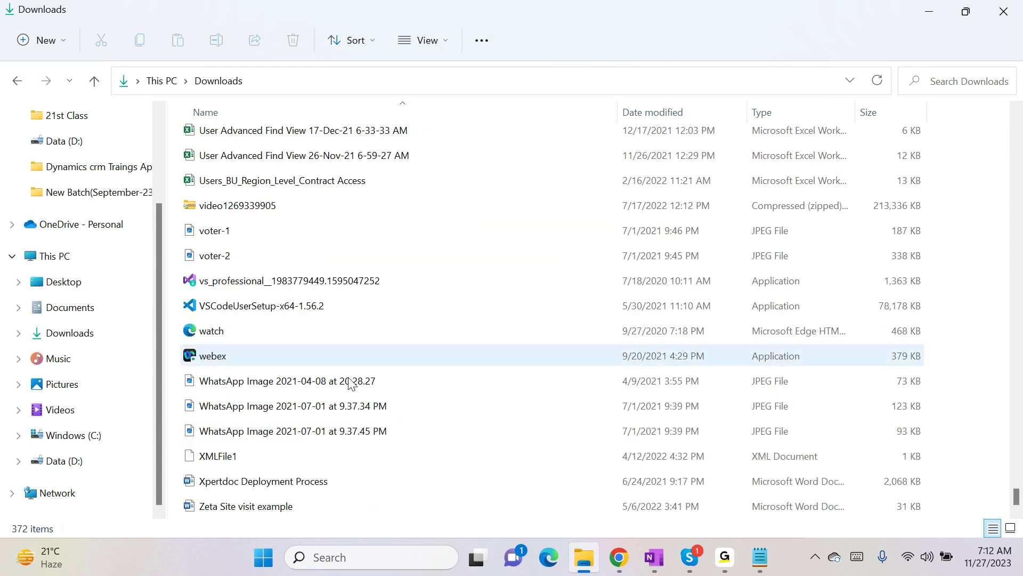
scroll(321, 342, up, 5)
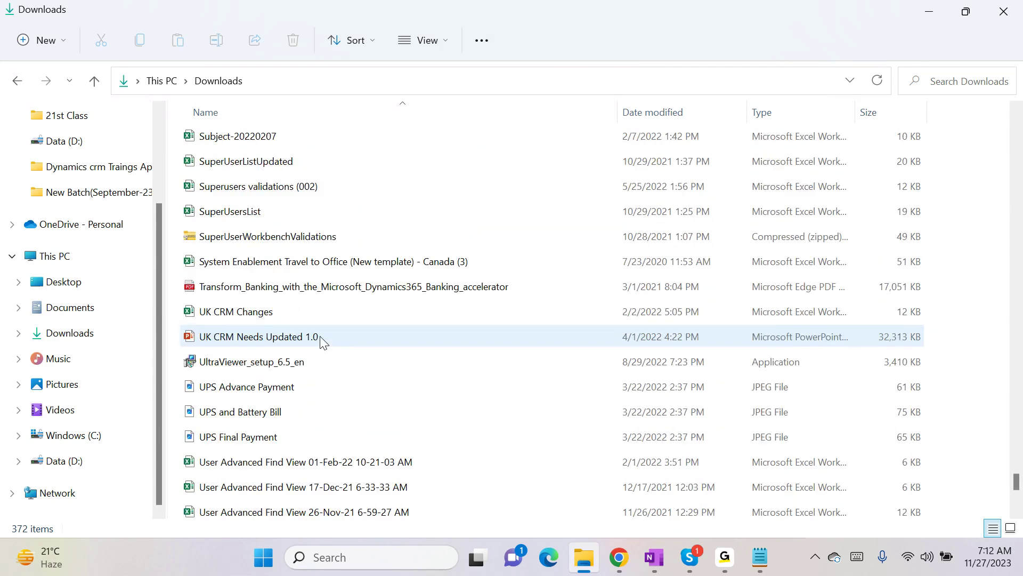
scroll(321, 341, up, 10)
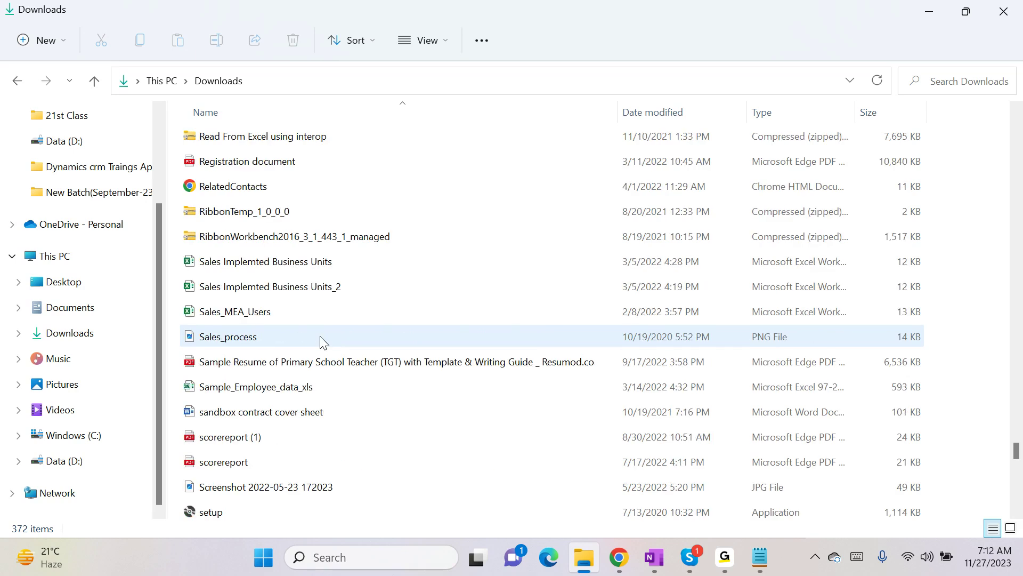
scroll(321, 341, up, 9)
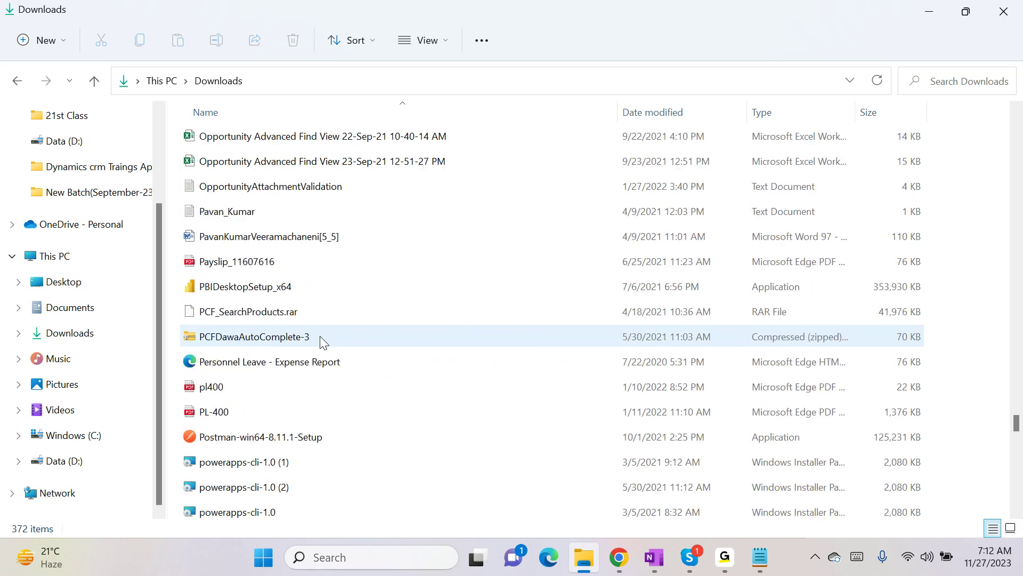
scroll(321, 341, up, 5)
scroll(321, 341, up, 10)
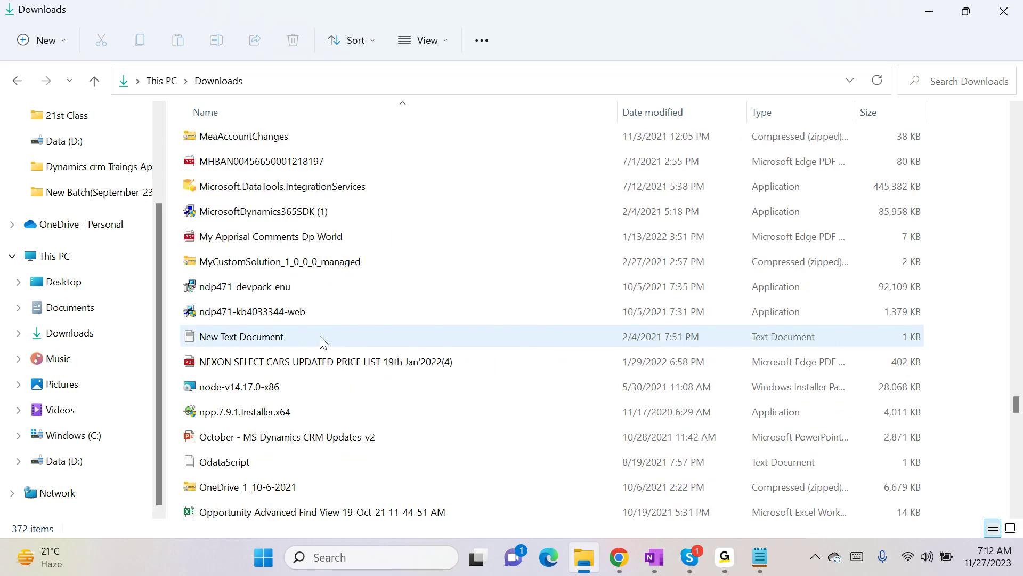
scroll(322, 341, up, 12)
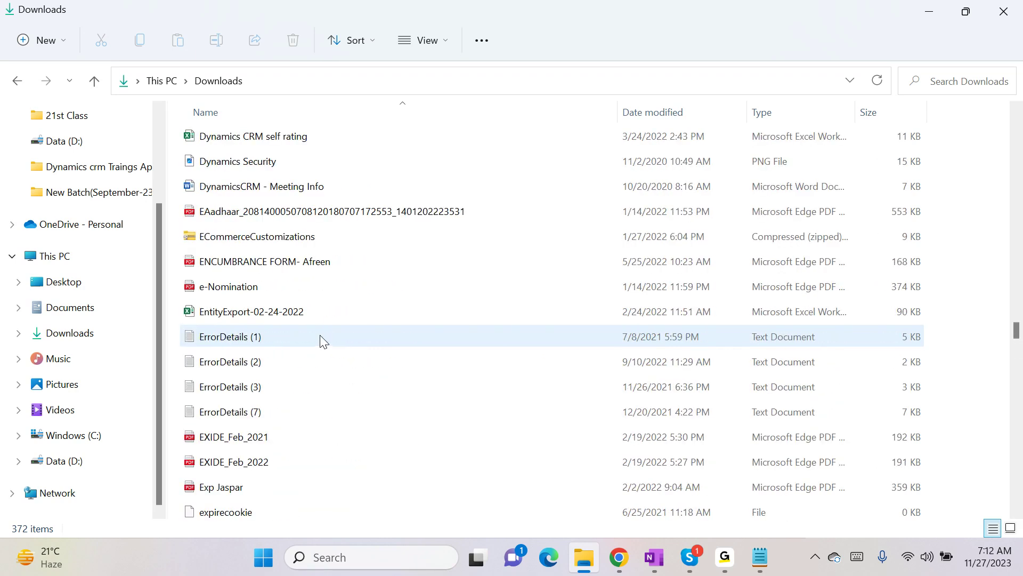
scroll(322, 342, up, 1)
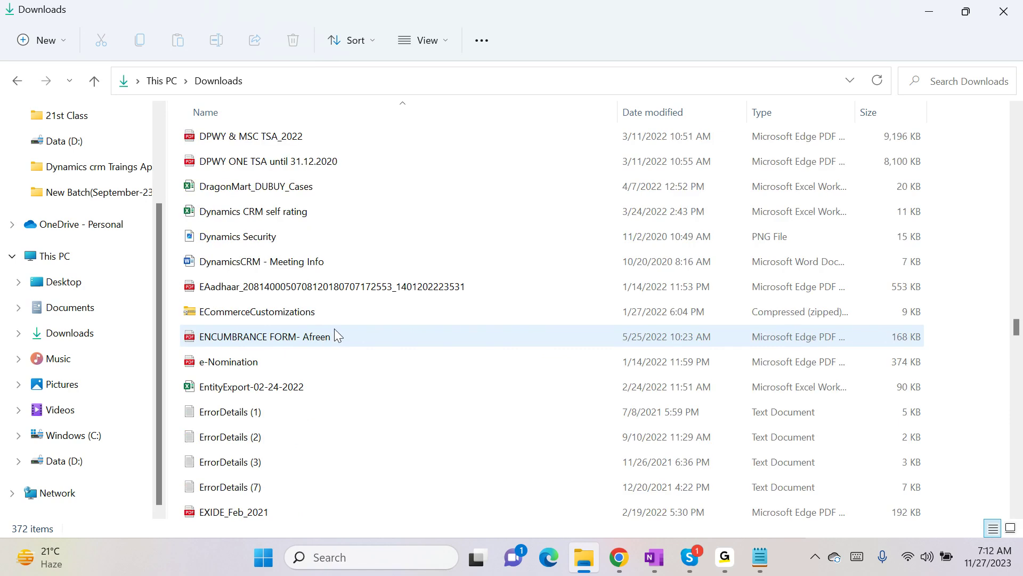
- Search Downloads for "xrm", open the XrmToolbox folder and launch the XrmToolBox application
click(965, 85)
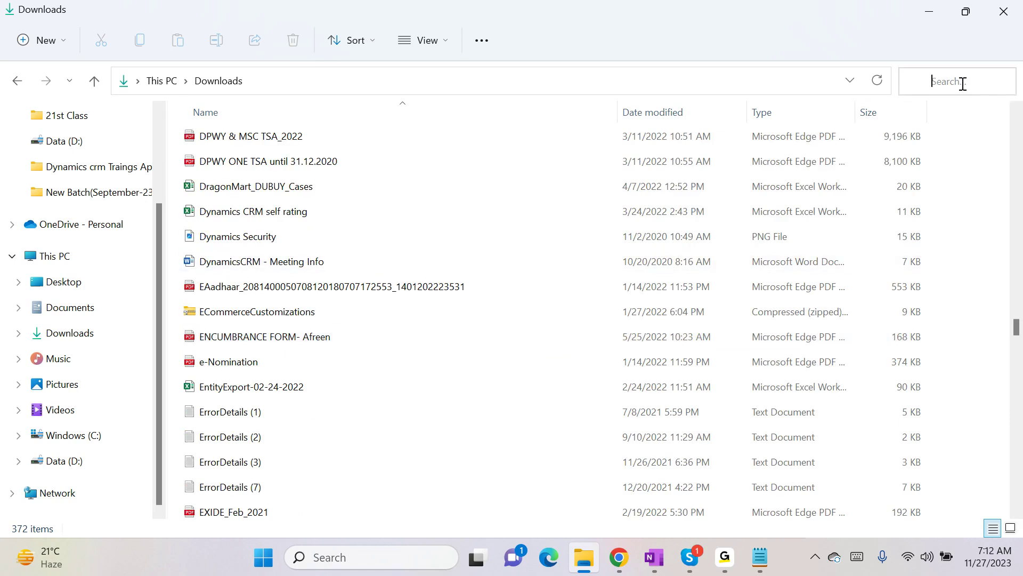
text(xr)
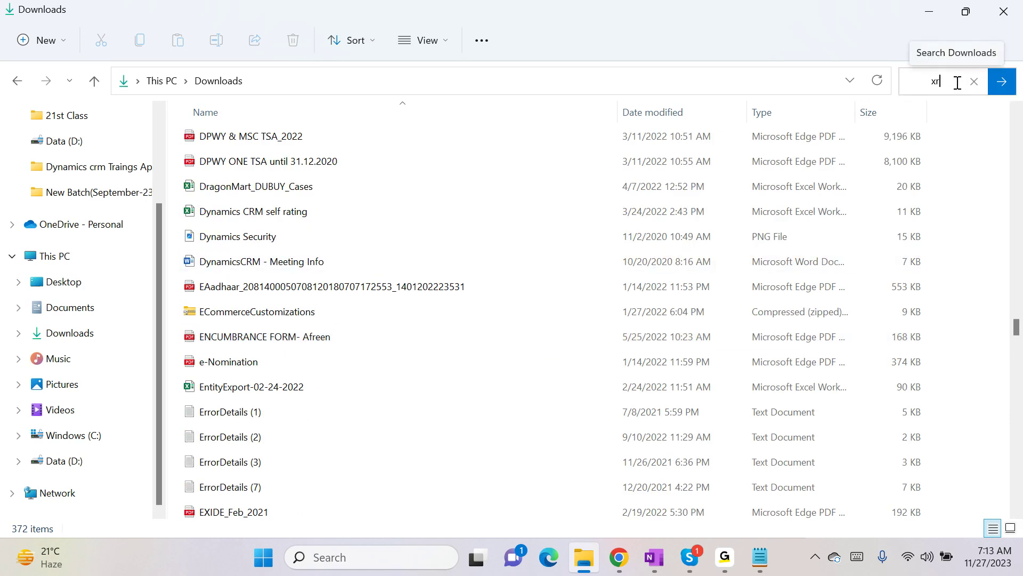
text(m)
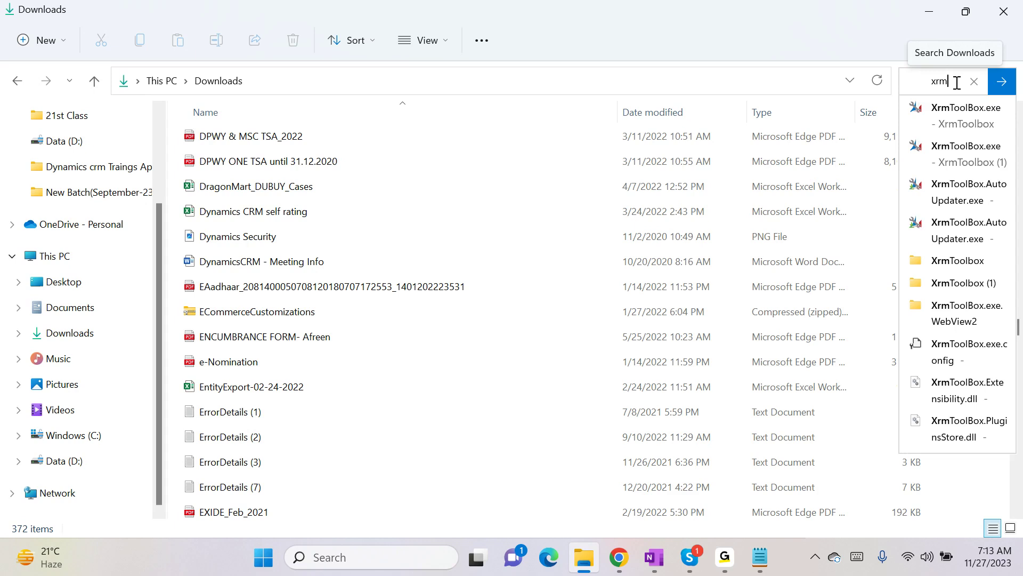
click(970, 259)
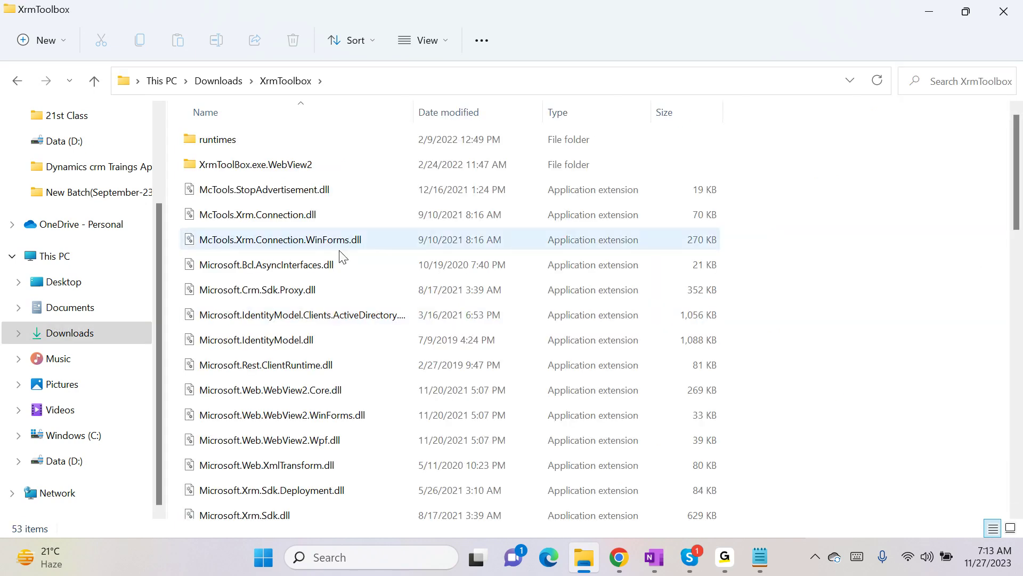
scroll(274, 447, down, 13)
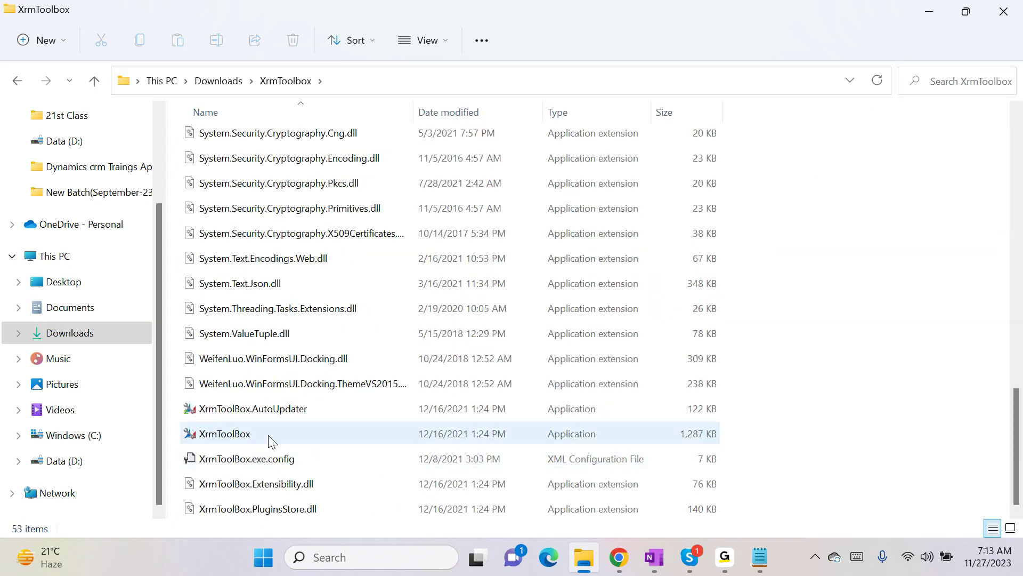
double_click(270, 436)
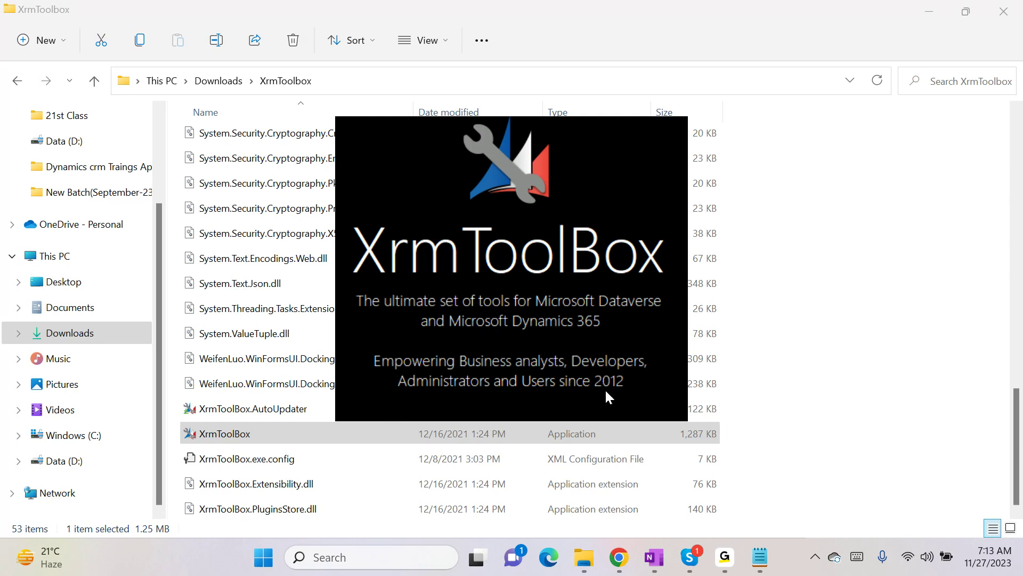
- Switch to Chrome, close the Ribbon Workbench page and open the Solutions list in the Dynamics 365 settings
click(619, 557)
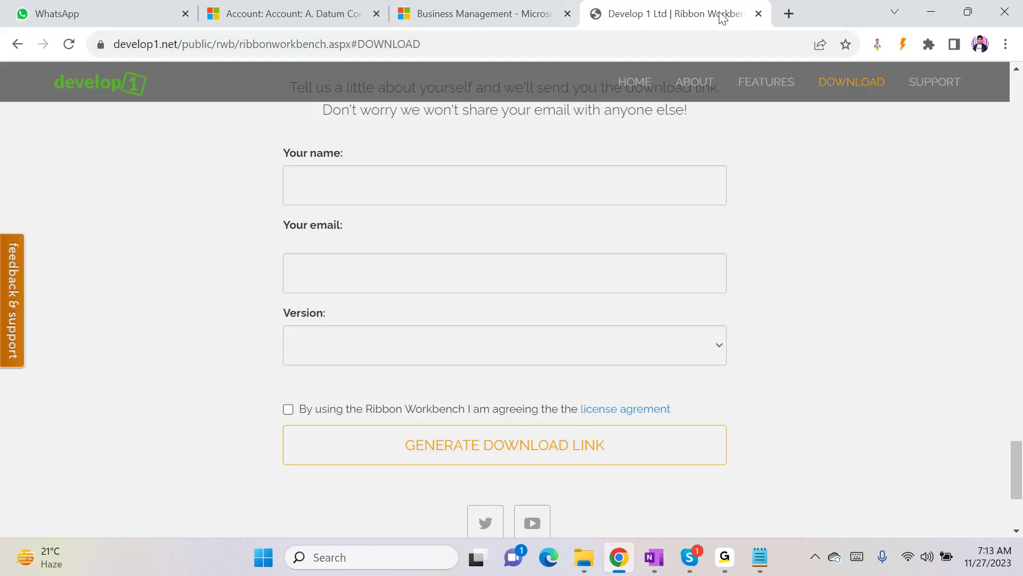
click(759, 13)
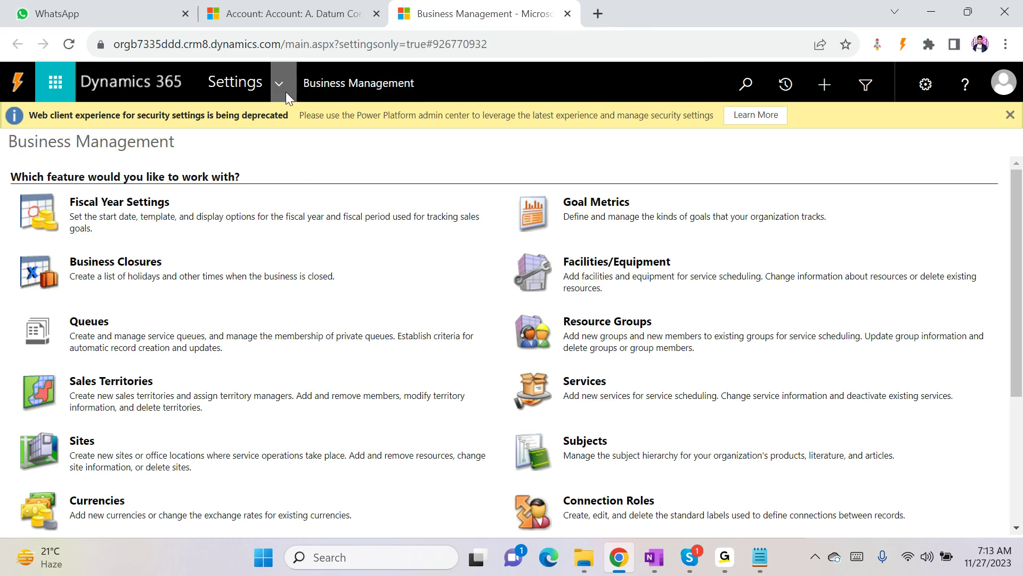
click(280, 84)
click(249, 254)
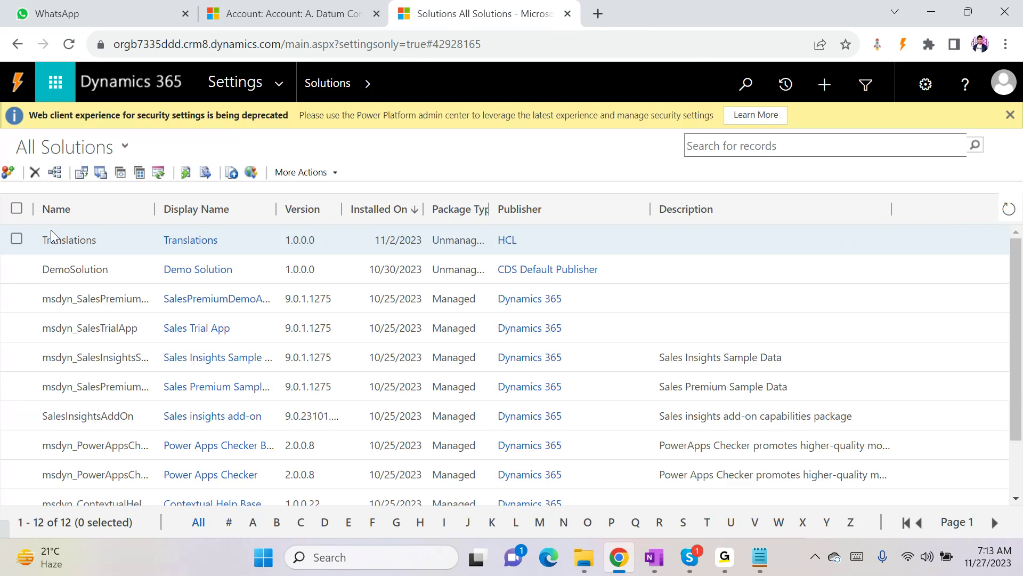
- Start a new solution with the display name "Ribbon Chnages" and bring its window back to the front
click(8, 172)
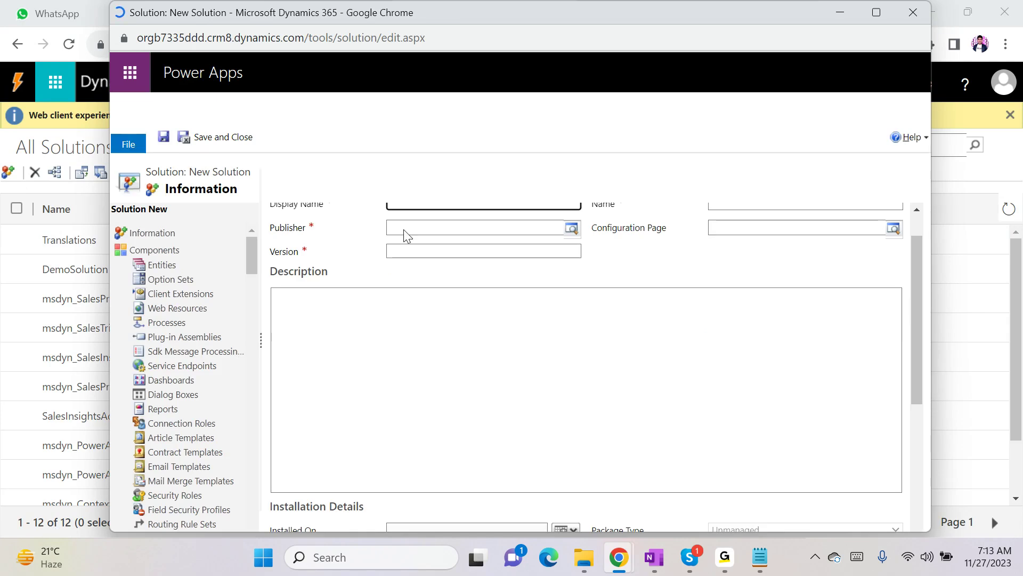
text(ibbon Chr)
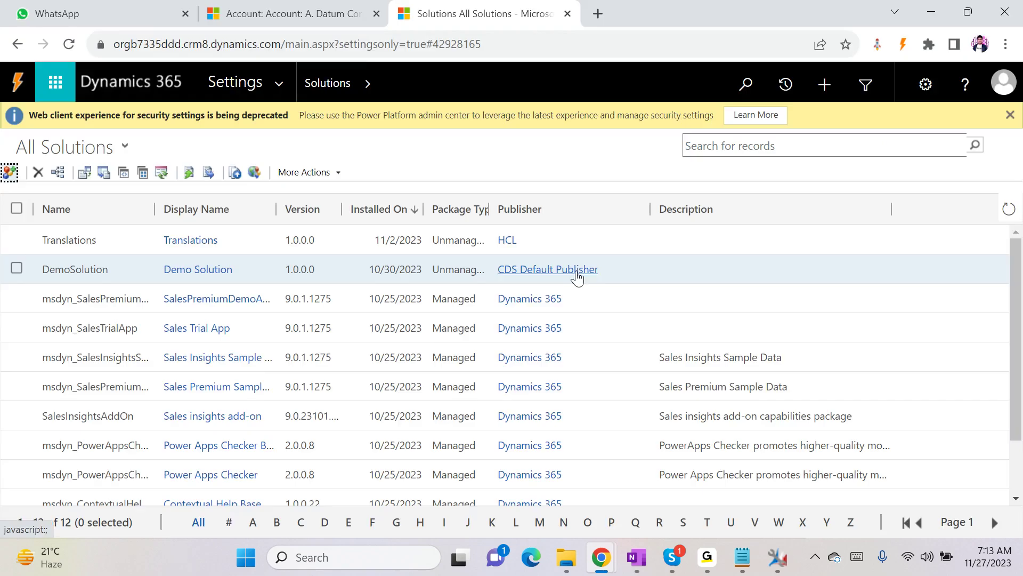
key(alt+Tab)
click(580, 266)
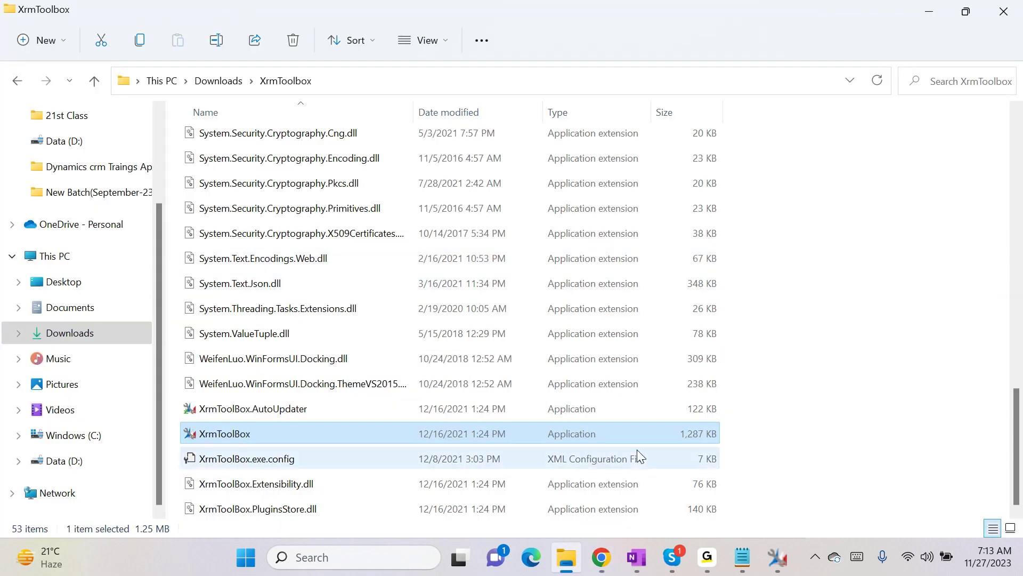
mouse_move(604, 570)
click(743, 485)
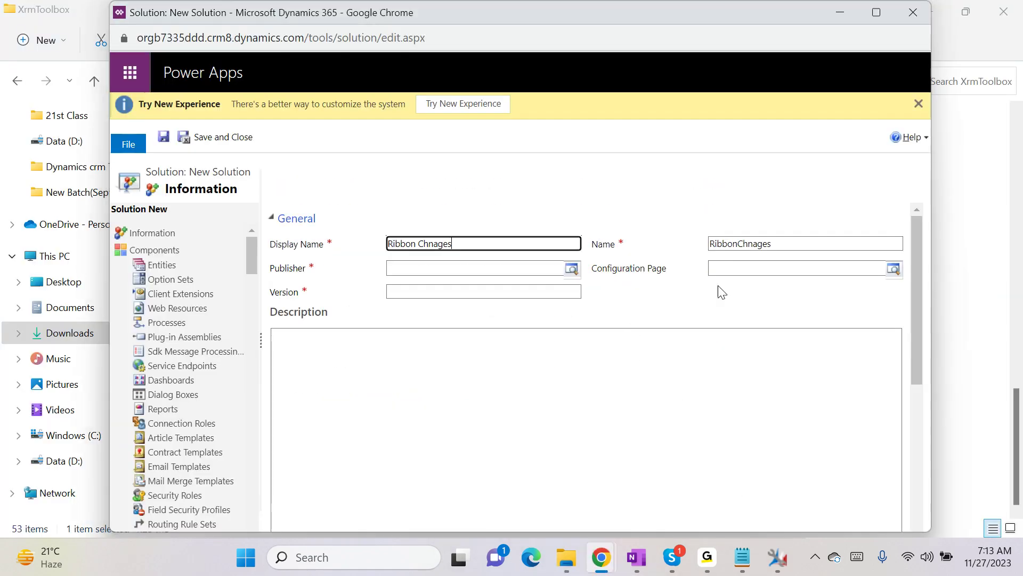
- Set the solution's publisher to HCL and its version to 1.0.0.0, and save the solution
click(411, 270)
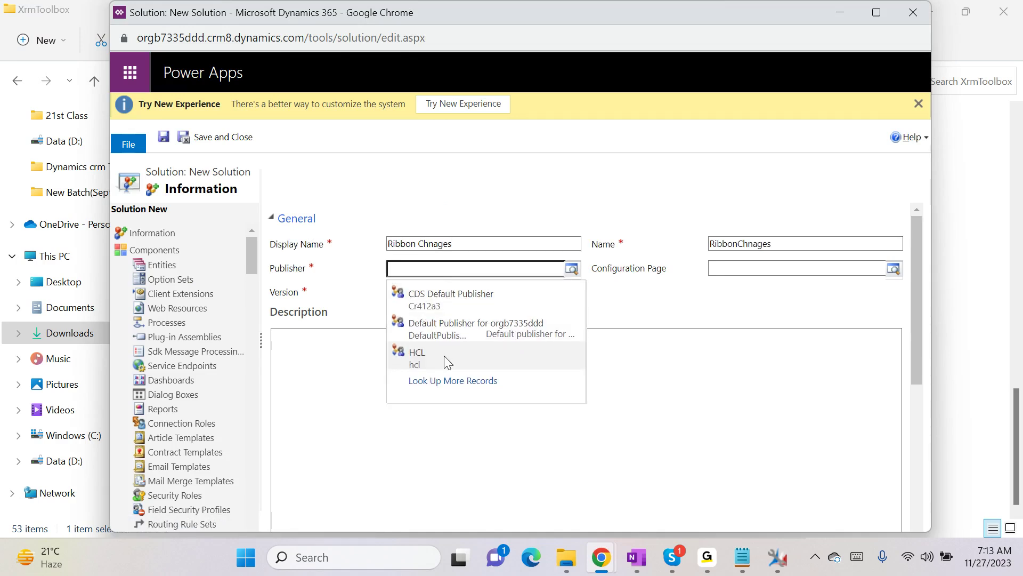
click(444, 356)
click(414, 291)
text(1.0.0.0)
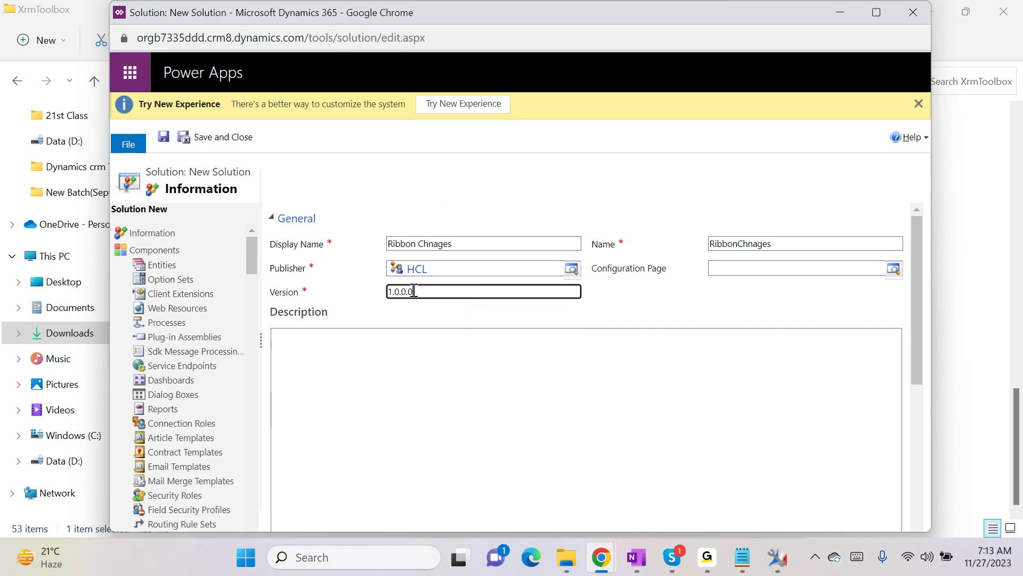
key(ctrl+s)
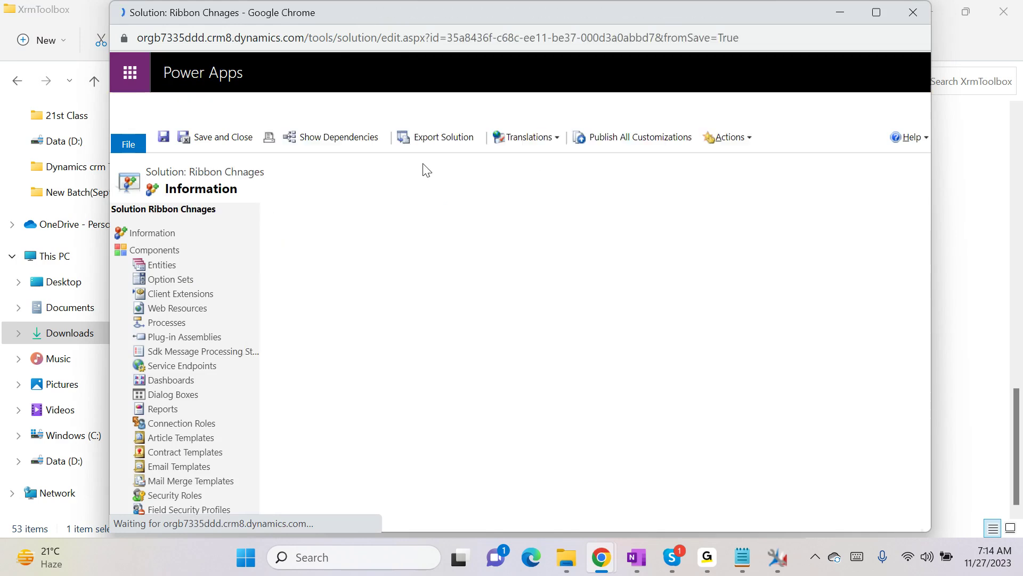
- Add the existing Contact entity to the Ribbon Chnages solution without including its entity metadata
click(169, 264)
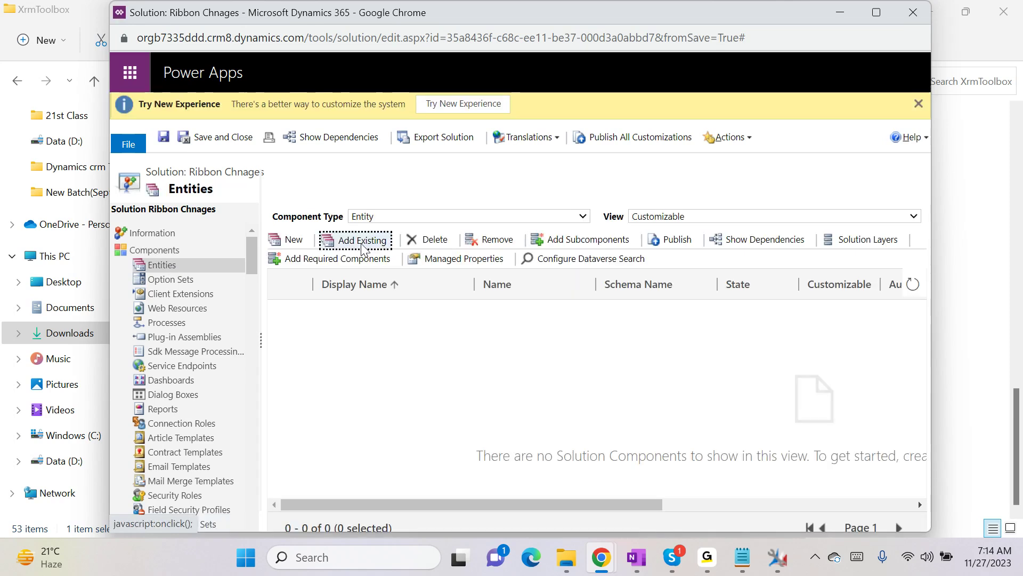
click(367, 241)
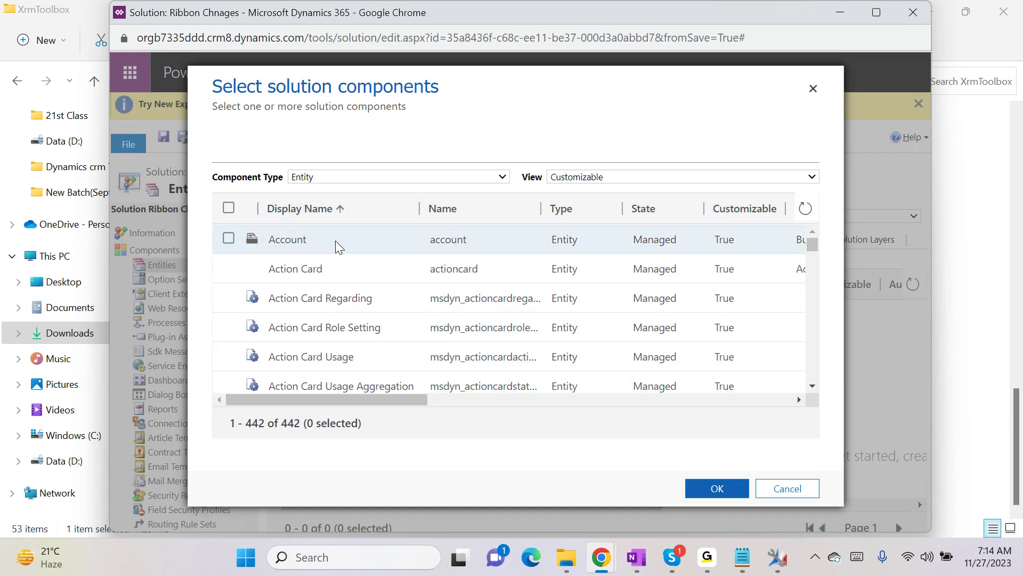
key(ctrl+f)
text(contact)
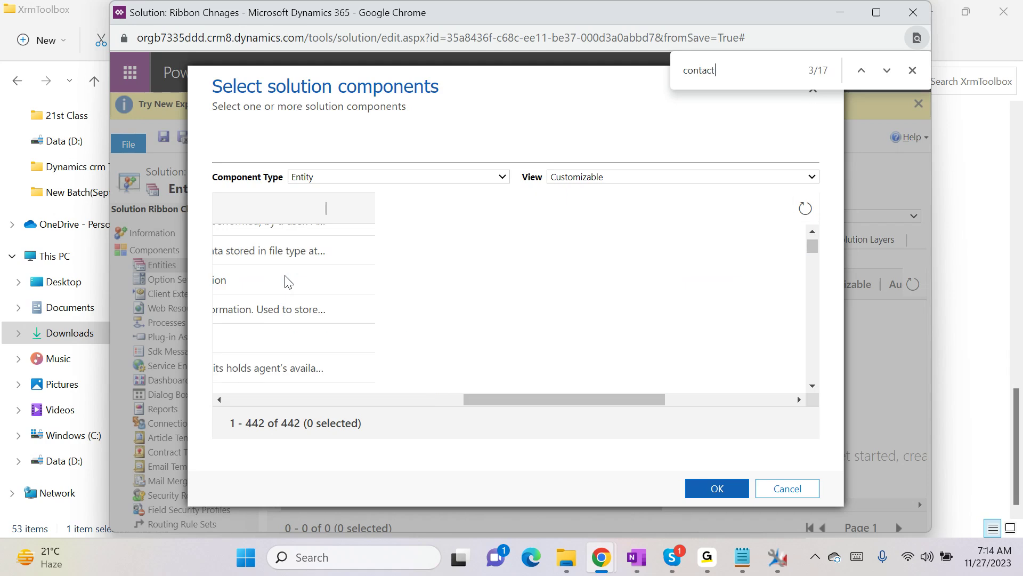
key(Return)
click(355, 310)
click(709, 487)
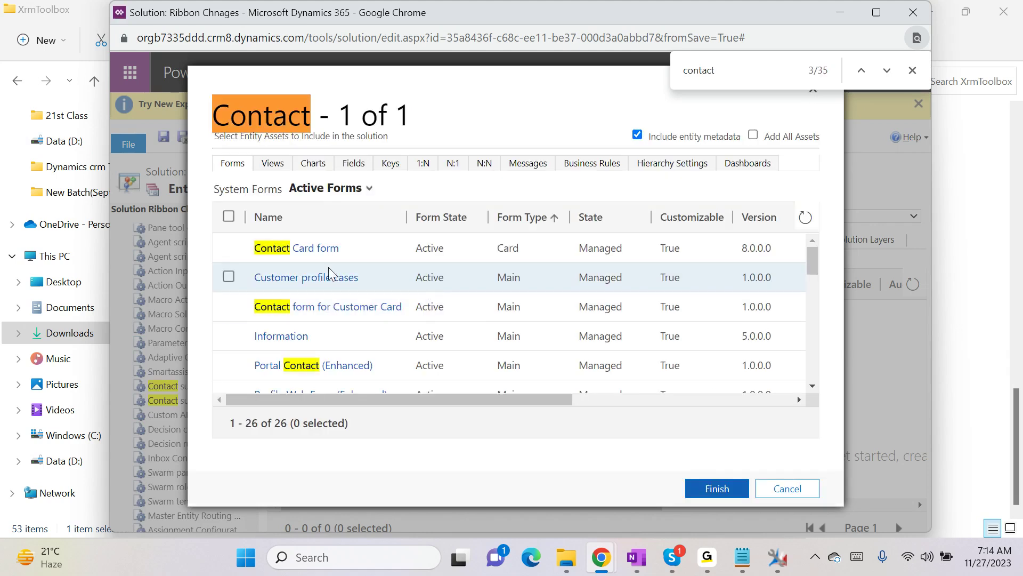
click(668, 139)
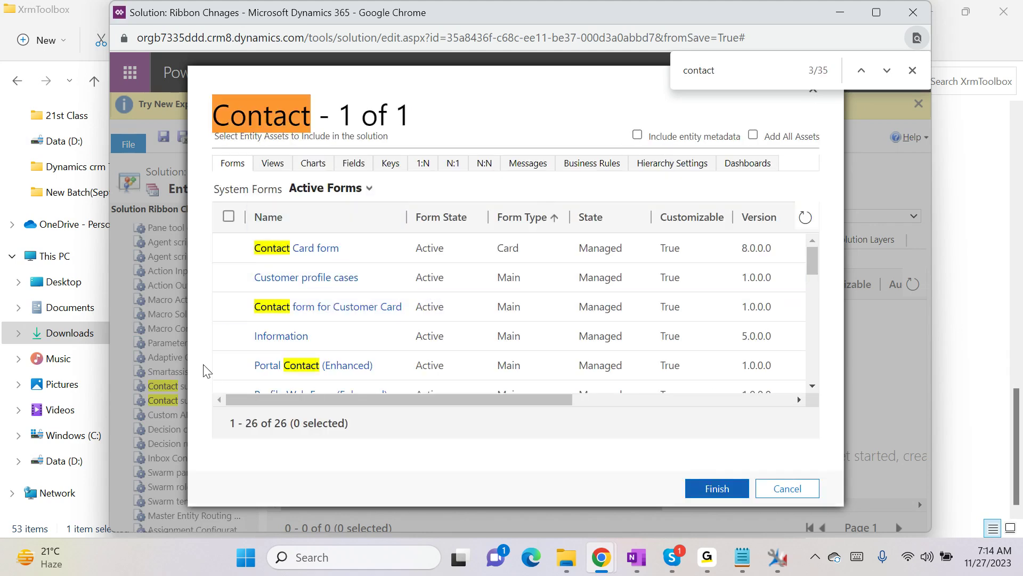
click(710, 495)
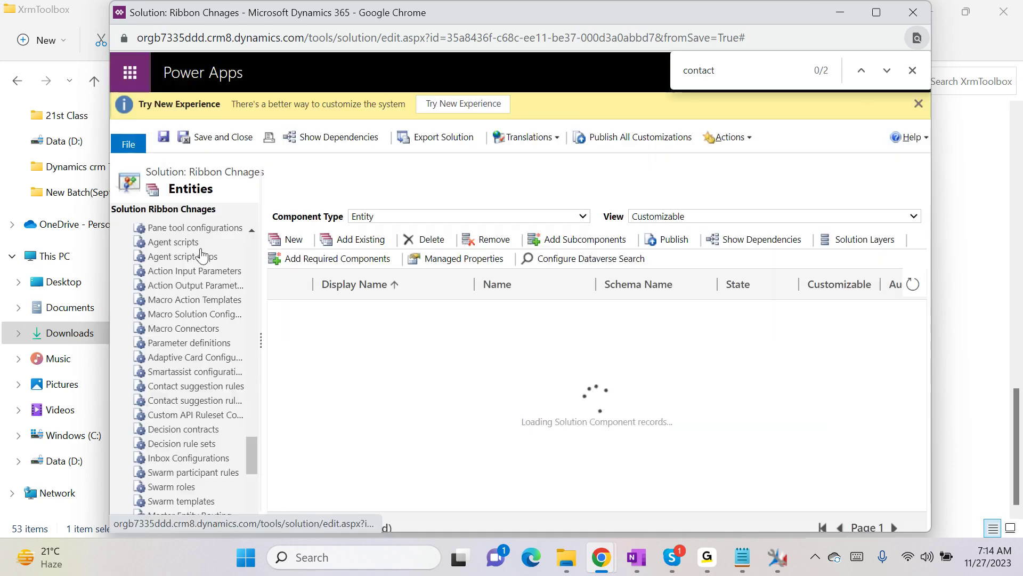
- Examine the Contact entity's Forms and Fields in the Ribbon Chnages solution, and close the solution window
double_click(379, 315)
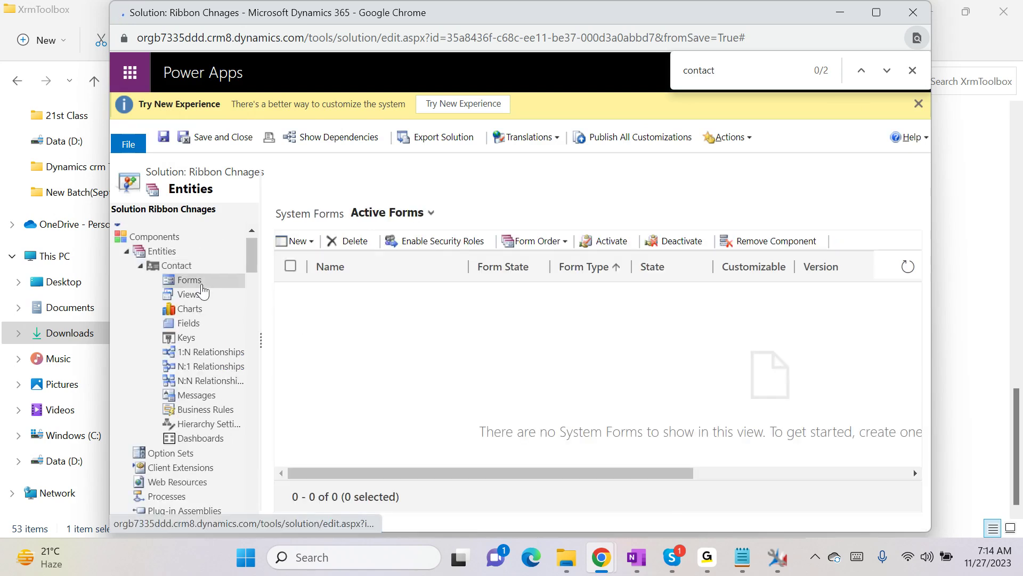
click(200, 297)
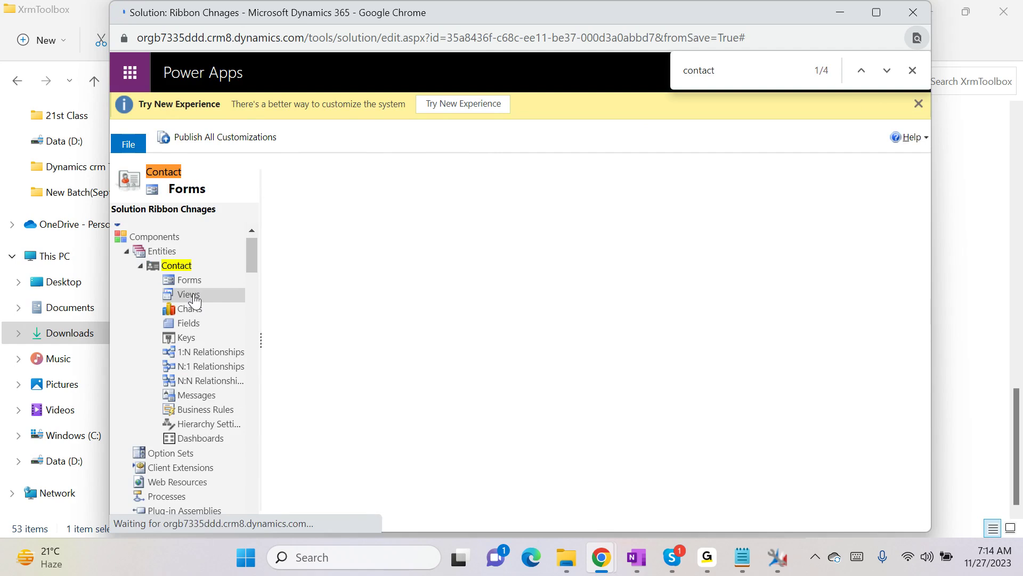
click(207, 330)
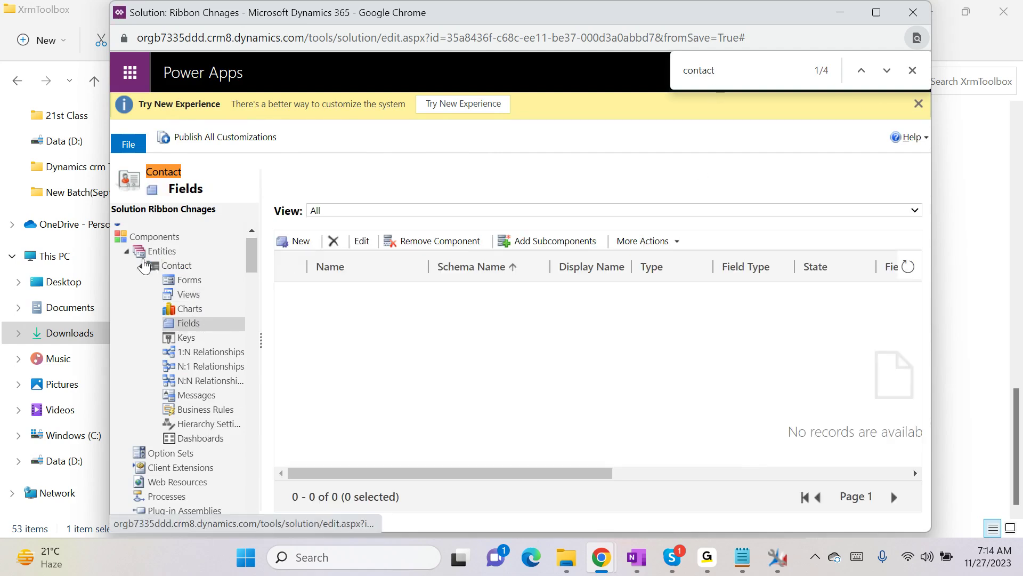
click(912, 12)
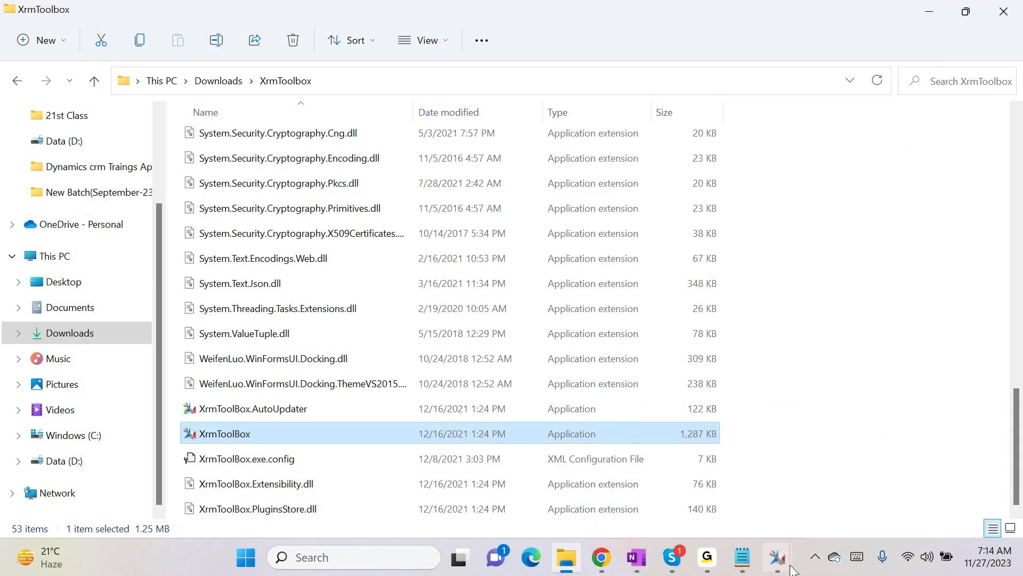
- Switch to XrmToolBox and dismiss its Tool Library window
mouse_move(777, 557)
click(887, 482)
click(537, 406)
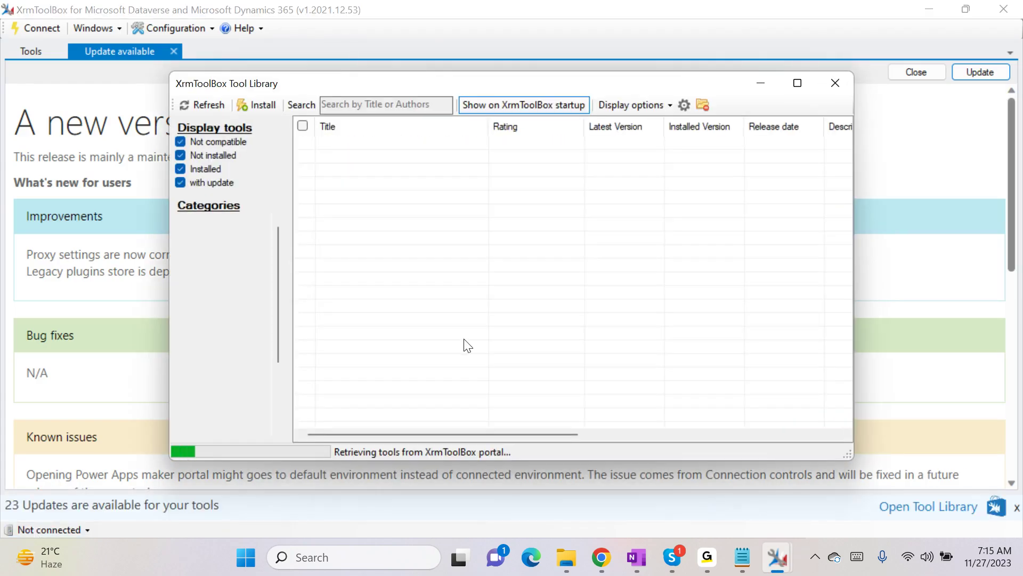
click(835, 83)
click(35, 524)
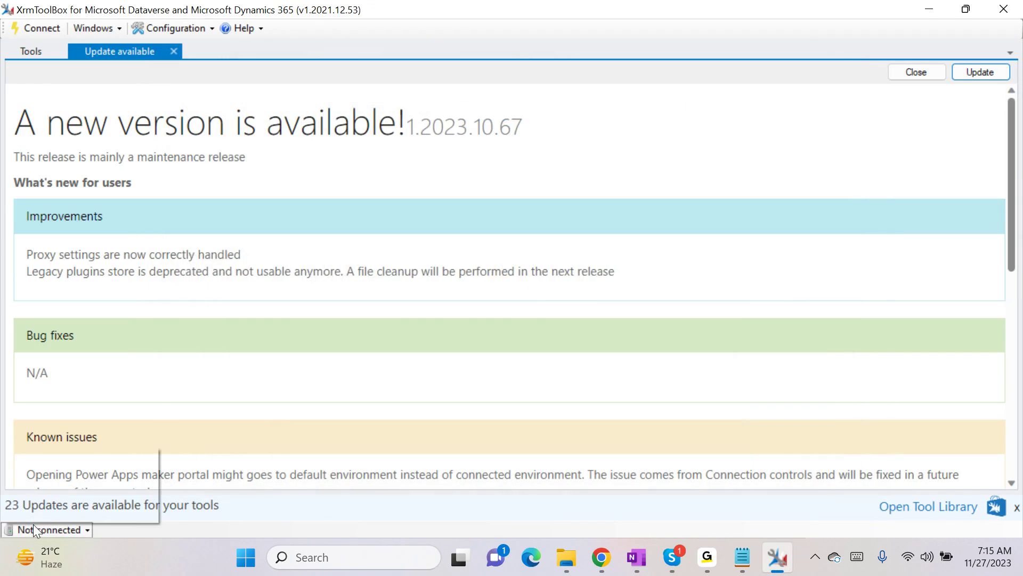
mouse_move(93, 473)
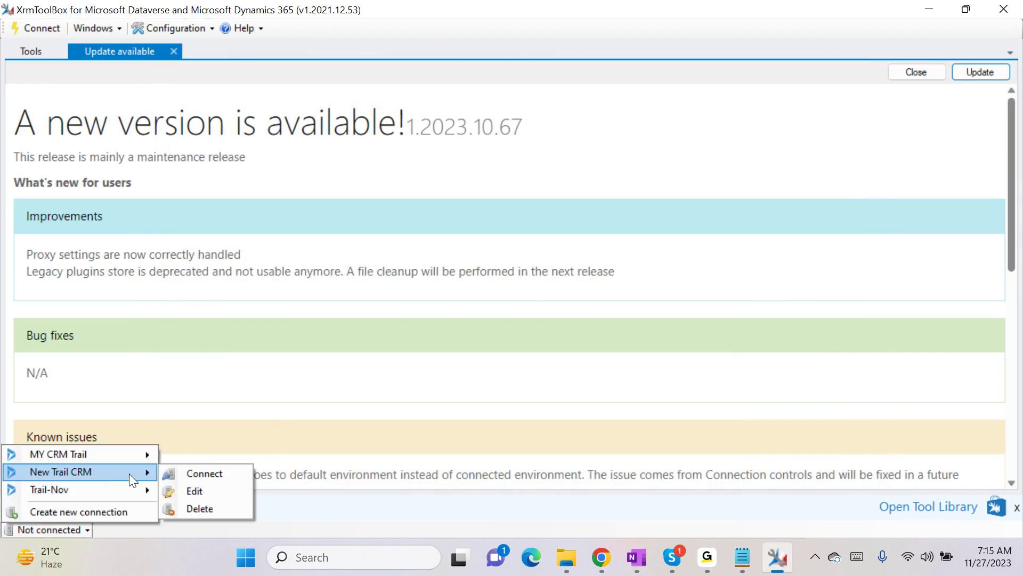
click(185, 475)
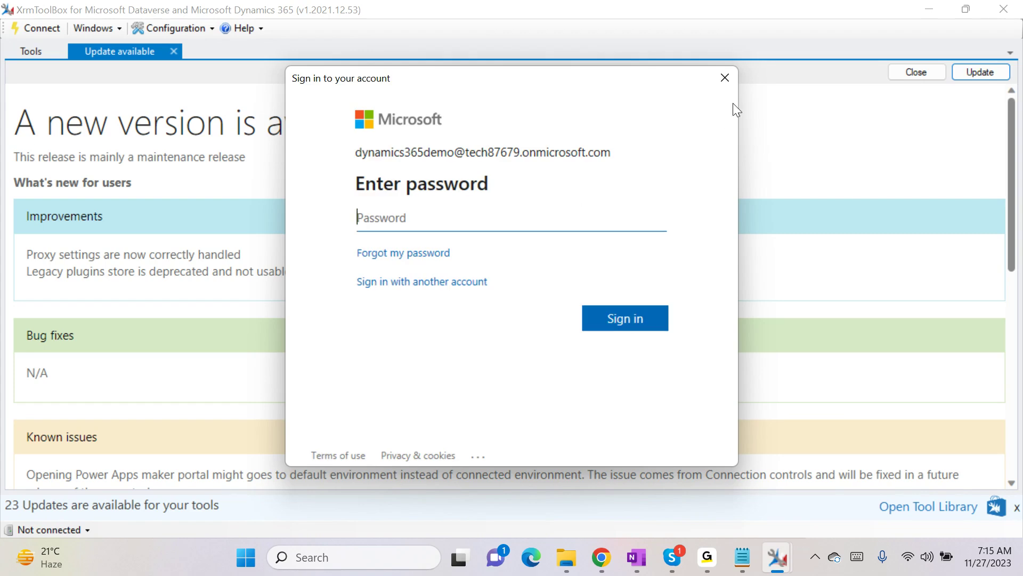
click(729, 79)
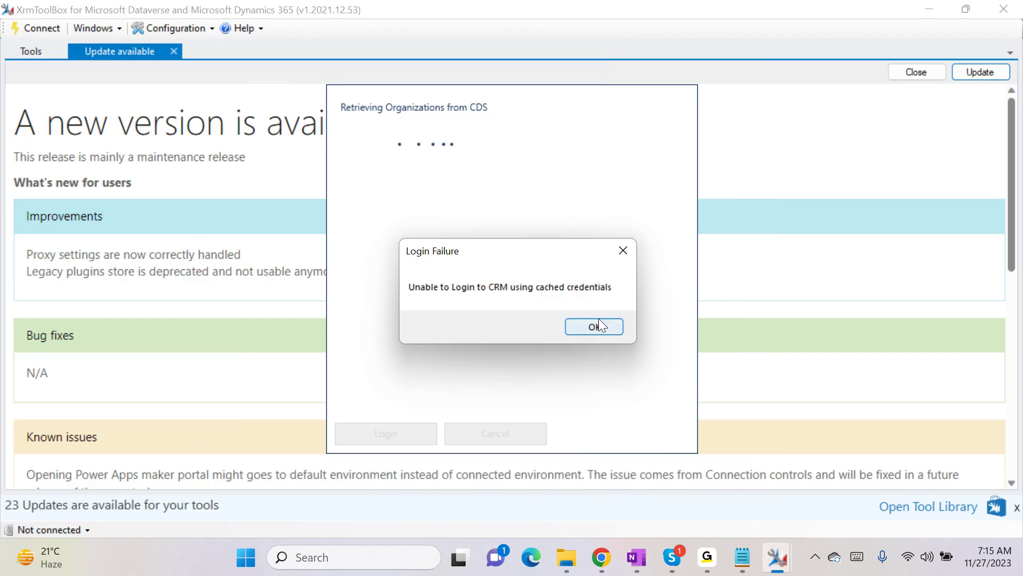
click(599, 319)
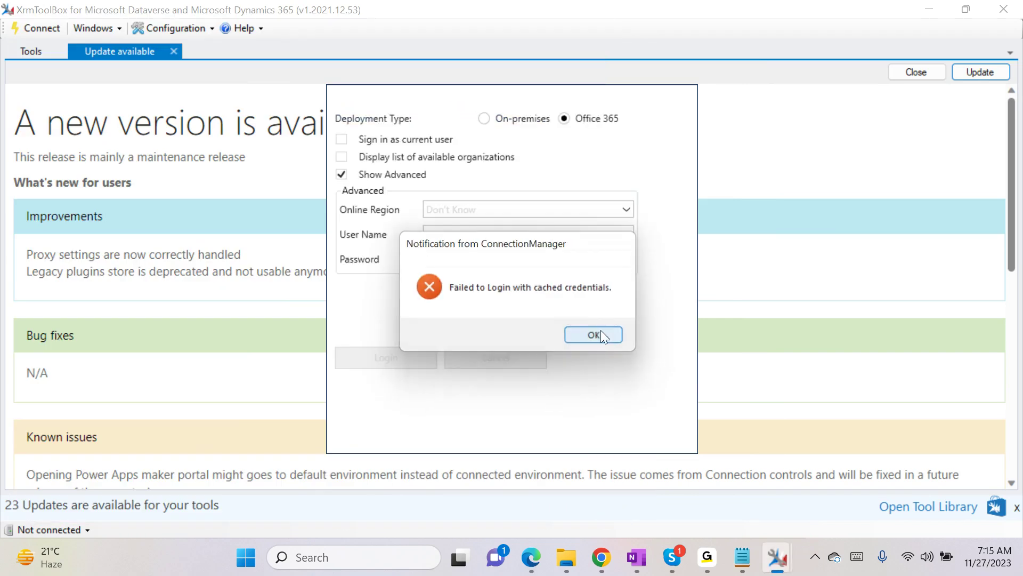
click(600, 331)
click(469, 364)
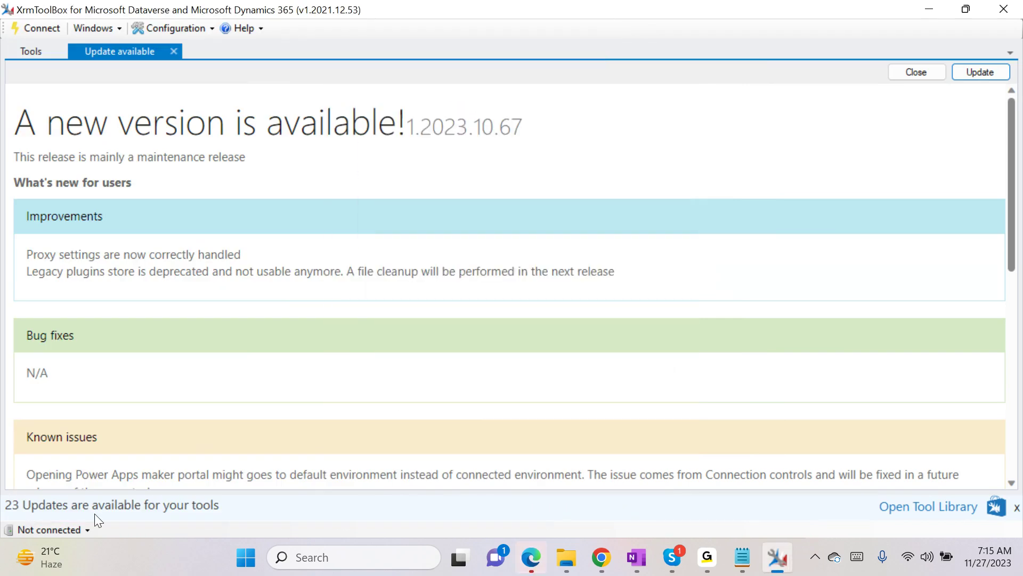
click(555, 313)
- Connect XrmToolBox to Dynamics 365 using the saved Trail-Nov connection
click(78, 529)
mouse_move(82, 489)
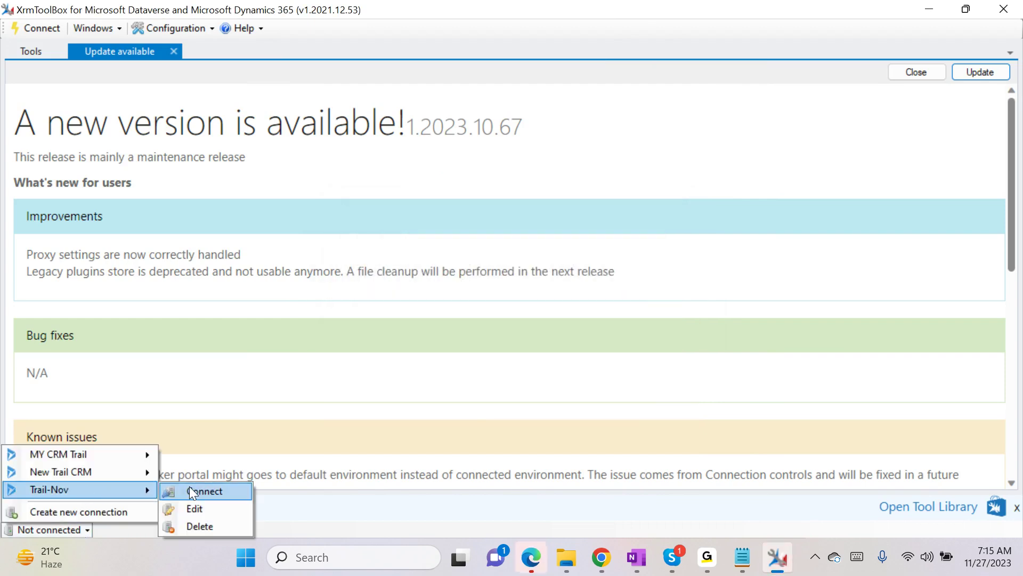
click(190, 486)
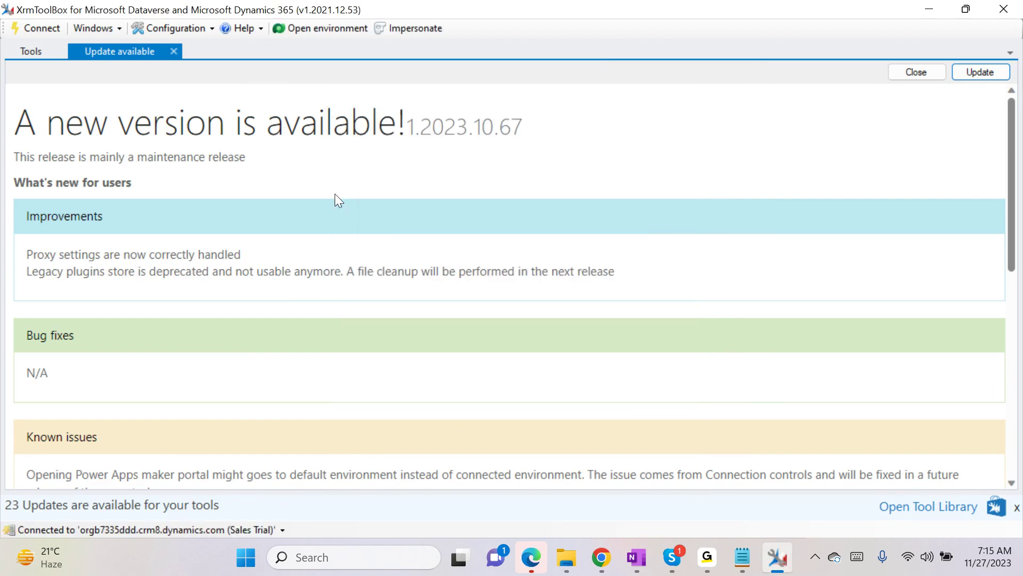
- Filter the tools by "ribb" and launch Ribbon Workbench
click(15, 50)
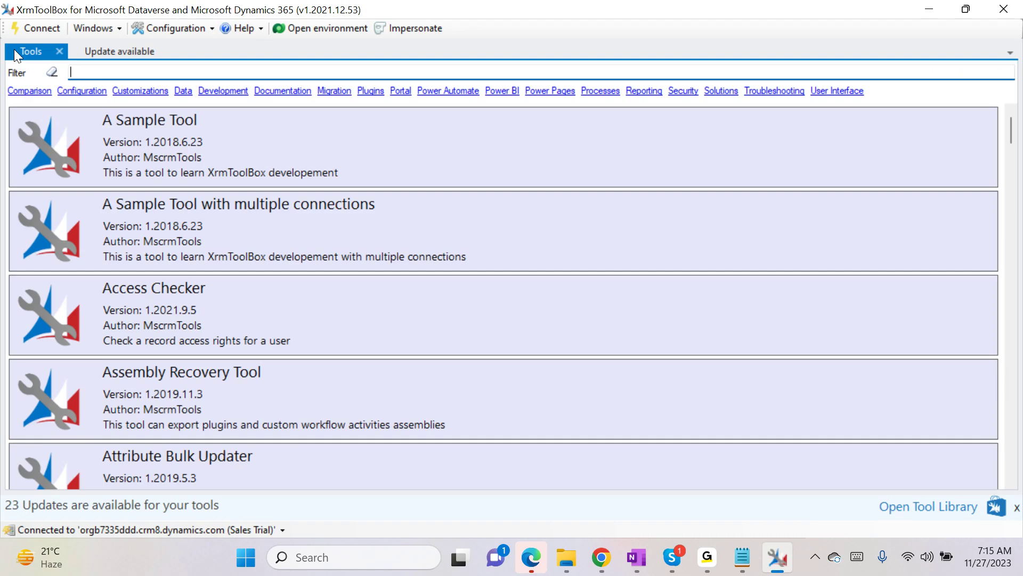
text(ribb)
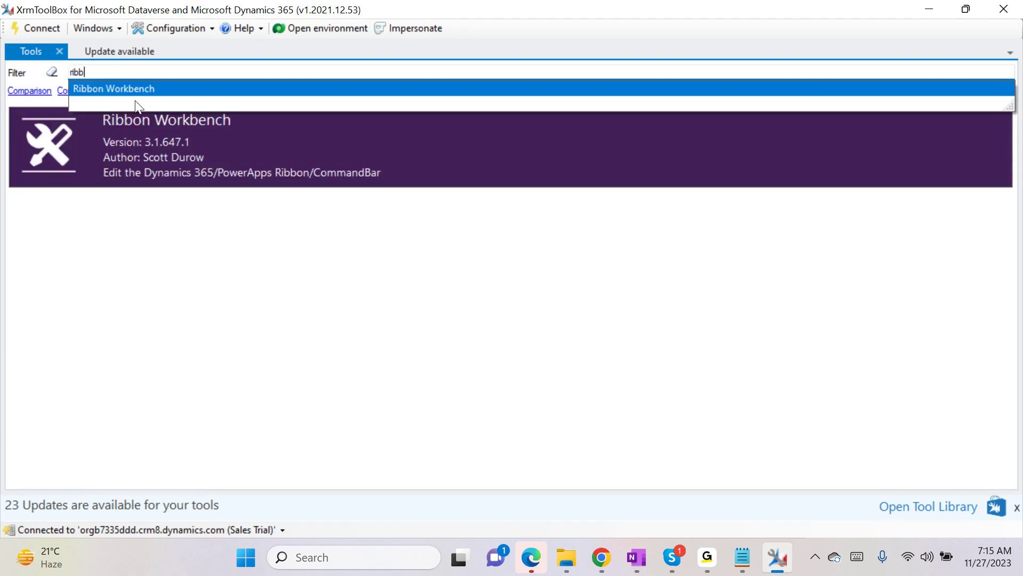
click(170, 151)
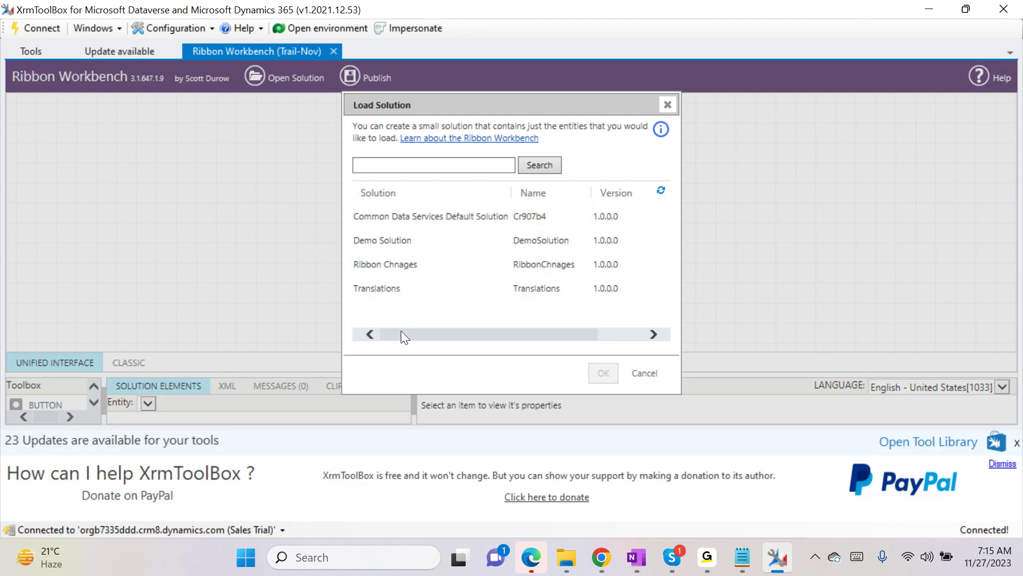
- Load the Ribbon Chnages solution into Ribbon Workbench and dismiss the donation banner
click(415, 263)
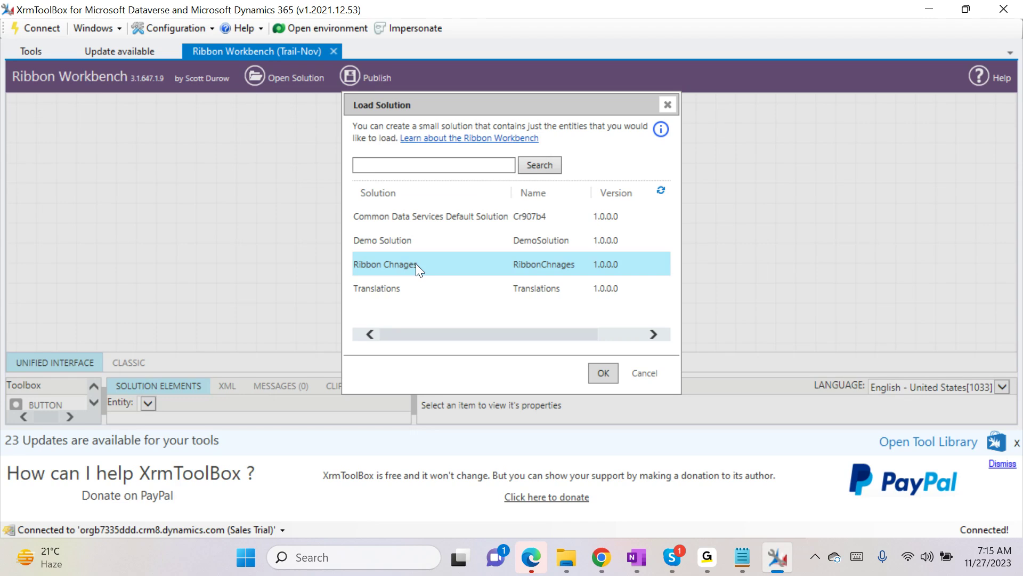
click(606, 374)
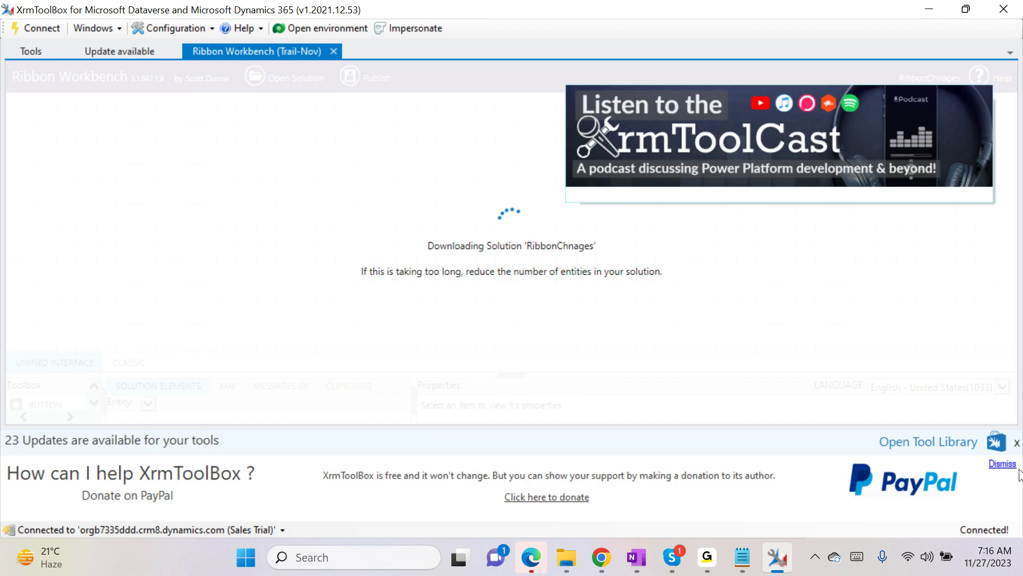
click(1003, 464)
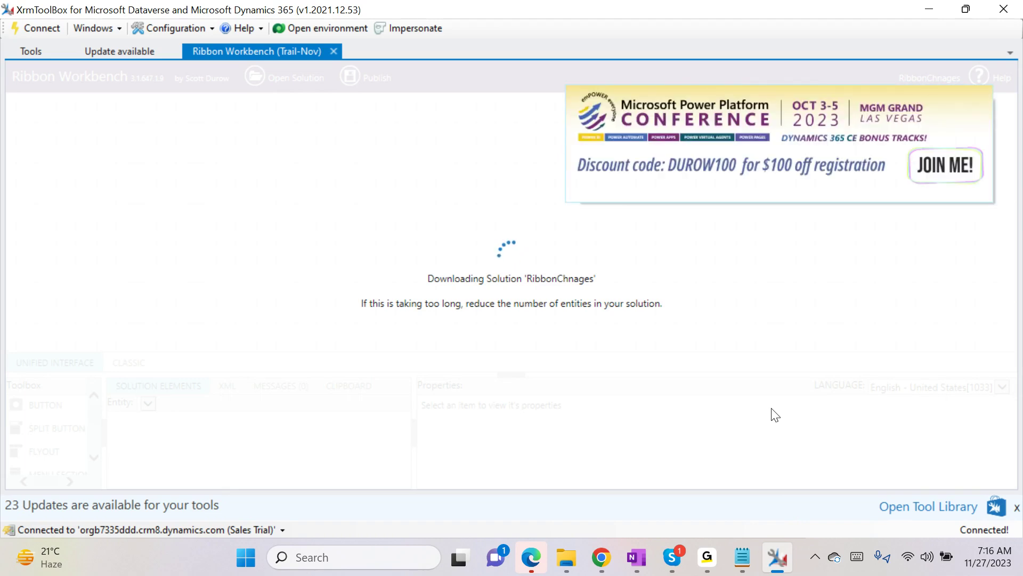
click(707, 556)
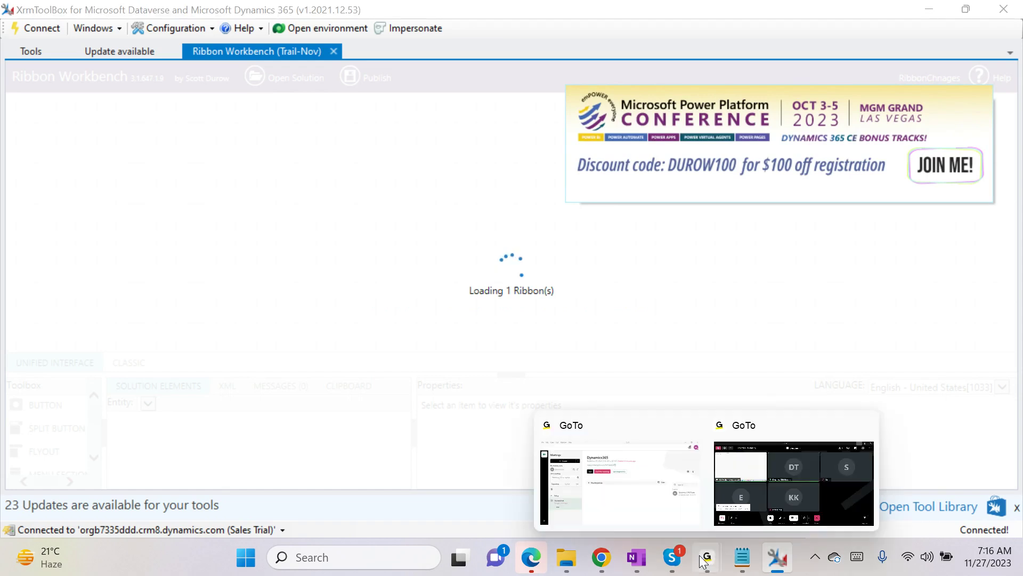
click(795, 494)
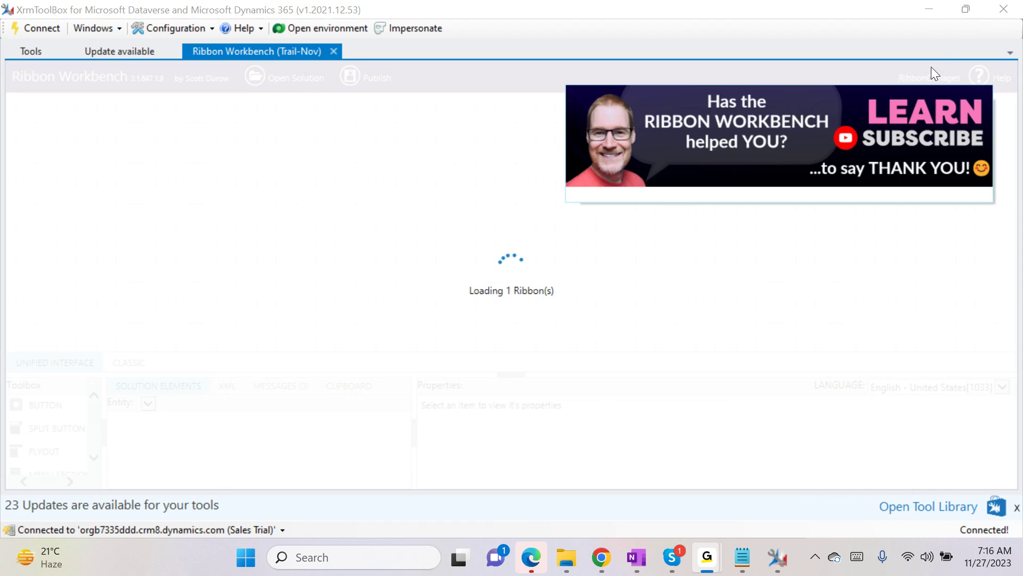
click(939, 14)
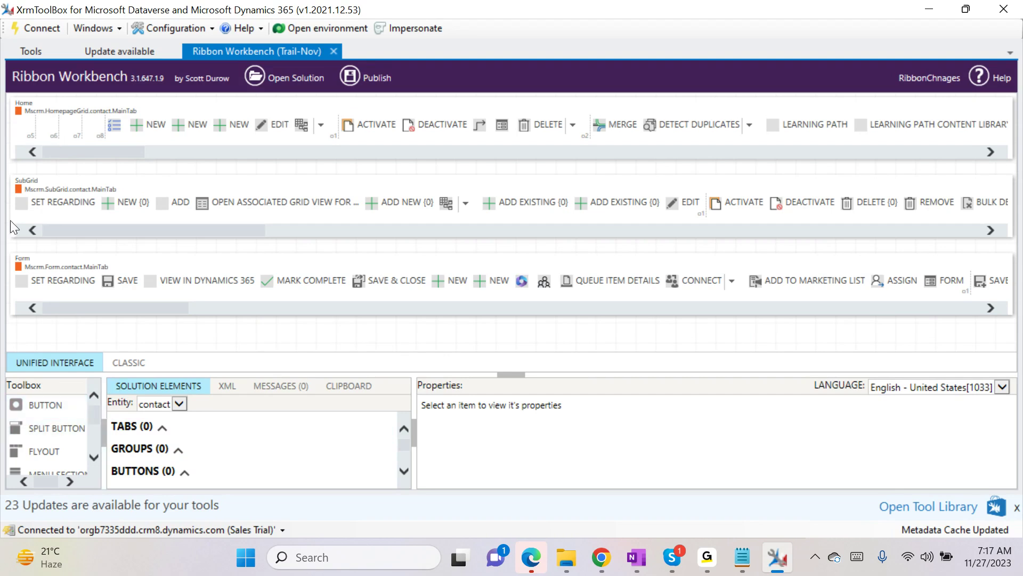
- Review the ribbon layer list in the Notepad notes and return to XrmToolBox
click(742, 557)
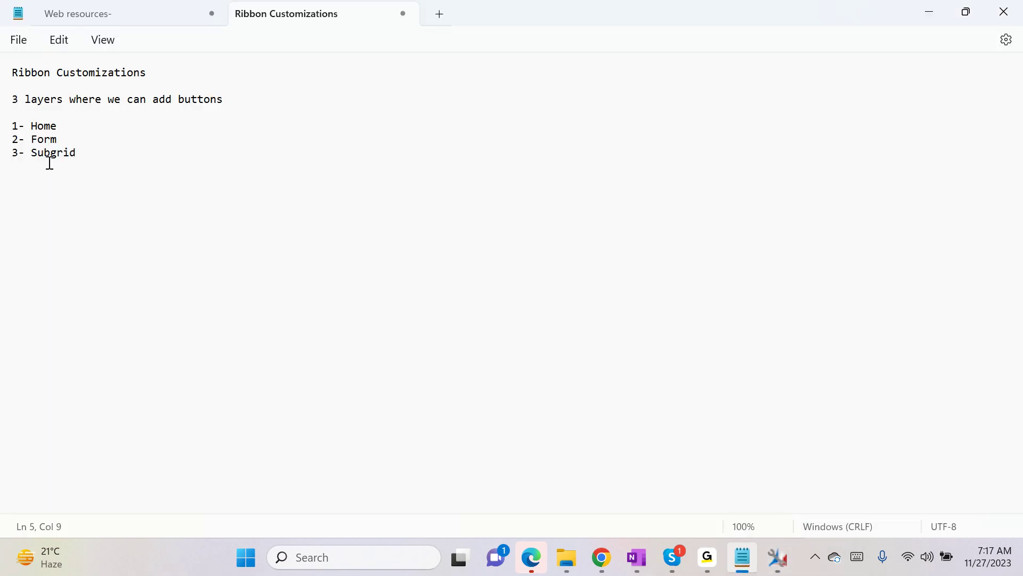
key(alt+Tab)
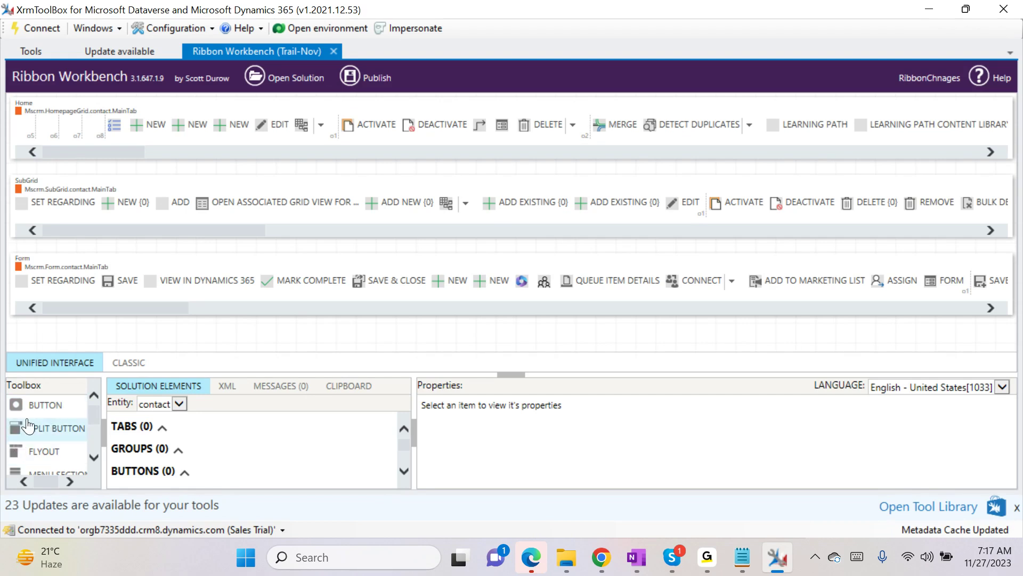
- Add a button after Save & Close on the Contact Form ribbon and label it "Demo Button"
drag(46, 414, 432, 296)
drag(22, 408, 430, 294)
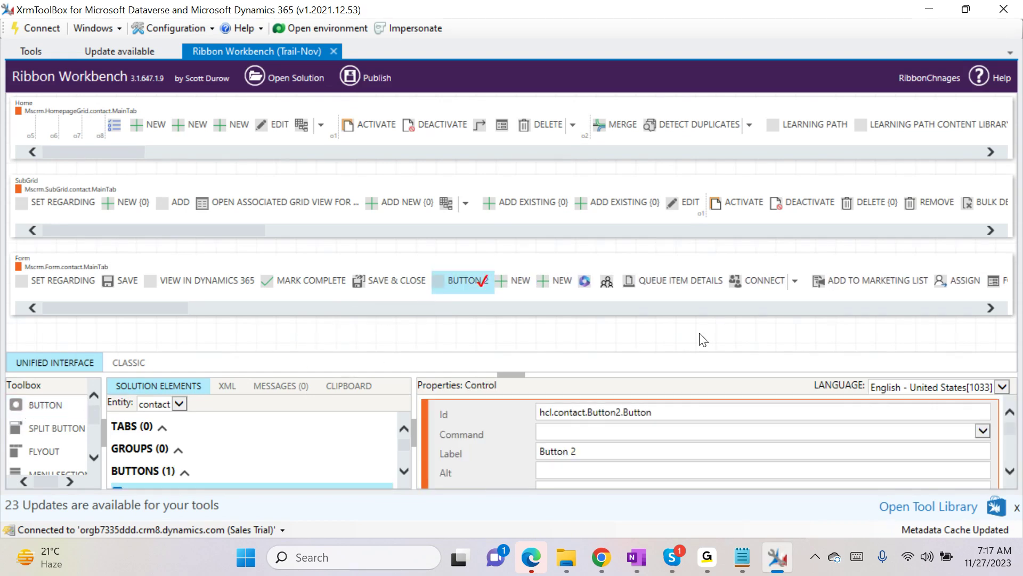
click(586, 452)
text(Demo )
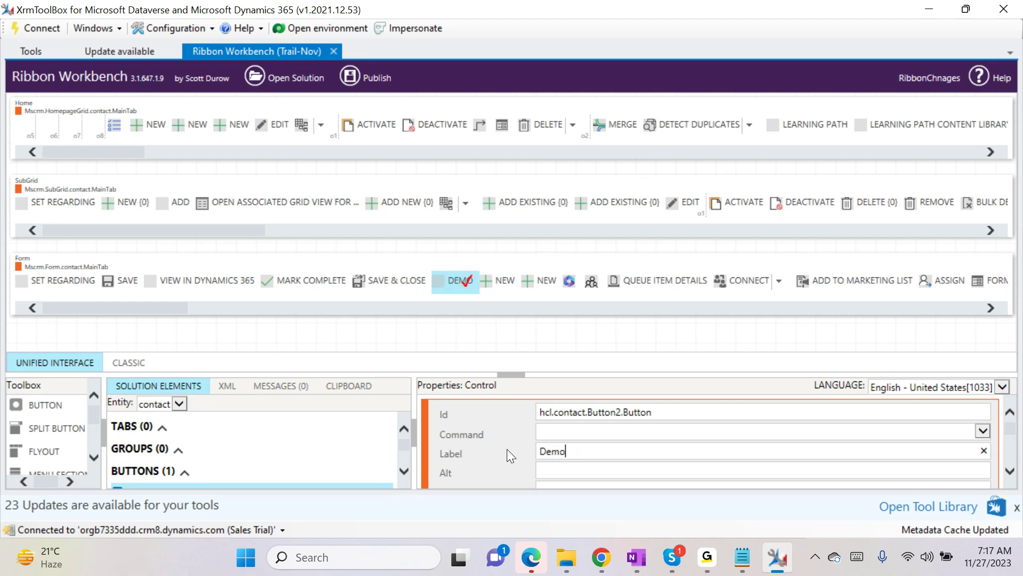
text(Button)
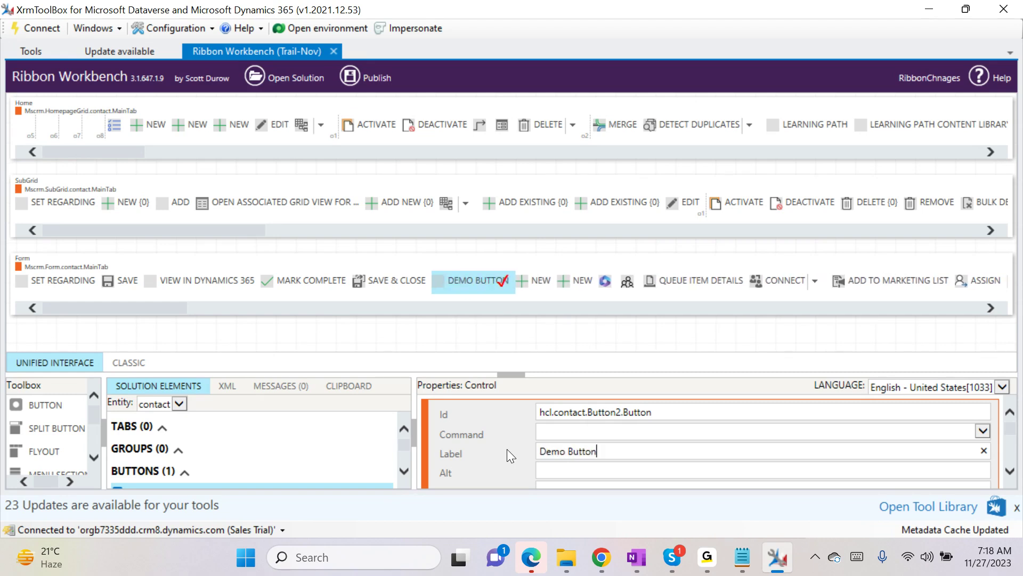
- Set the Demo Button's tool tip title to "It is a custom button"
scroll(527, 425, down, 2)
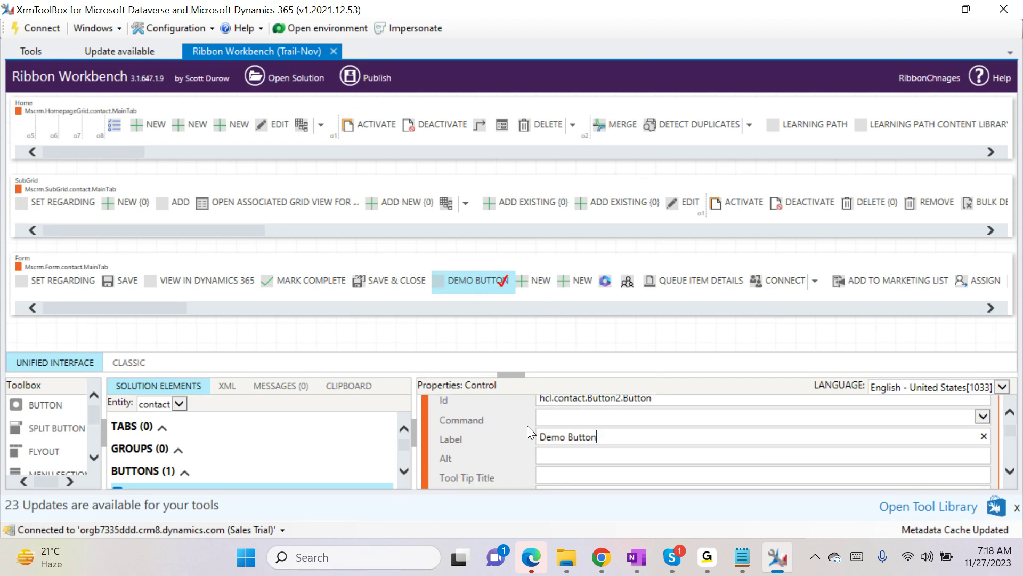
scroll(526, 426, up, 1)
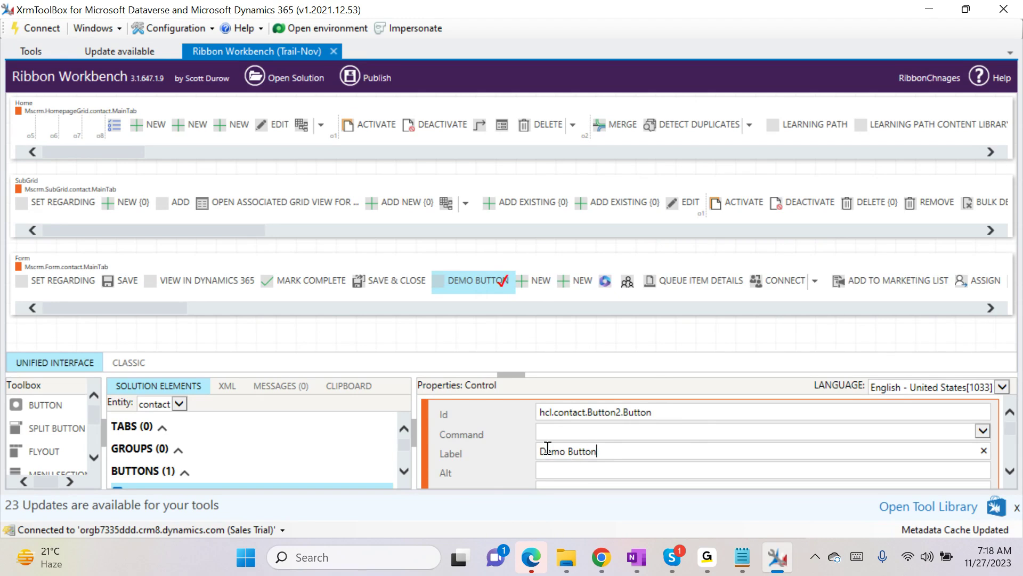
scroll(558, 437, down, 1)
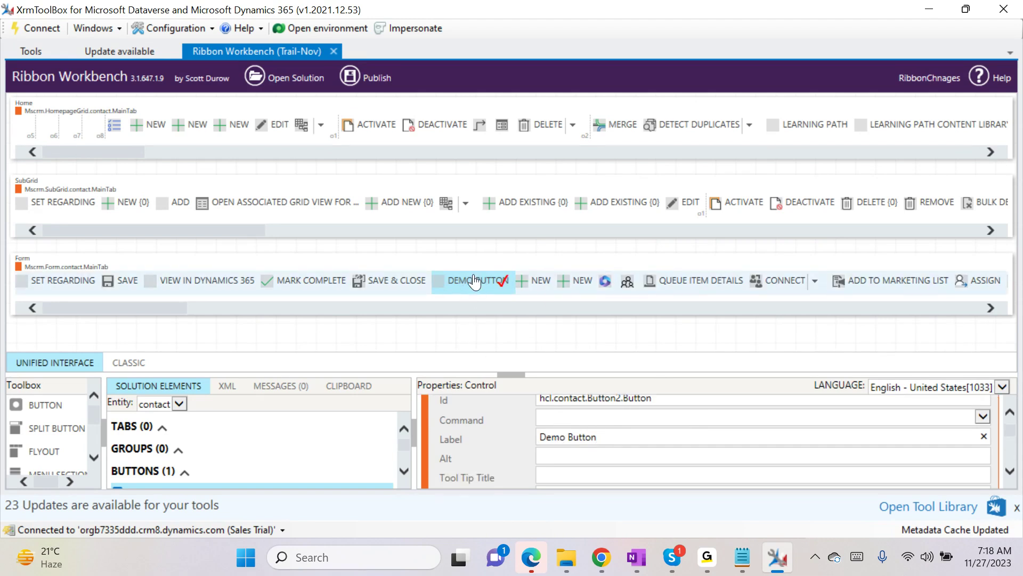
scroll(533, 452, down, 1)
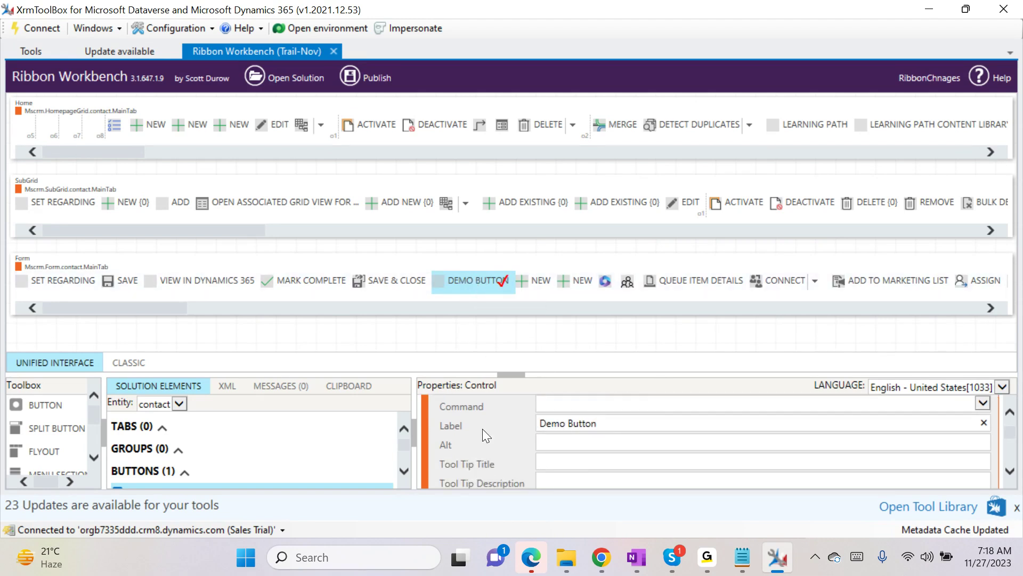
click(558, 443)
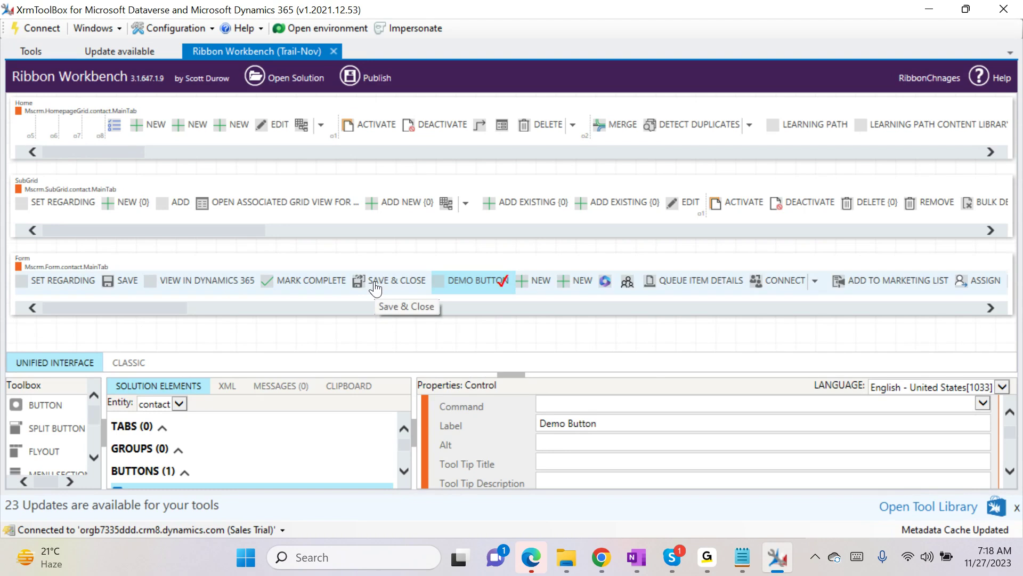
click(571, 464)
text(It )
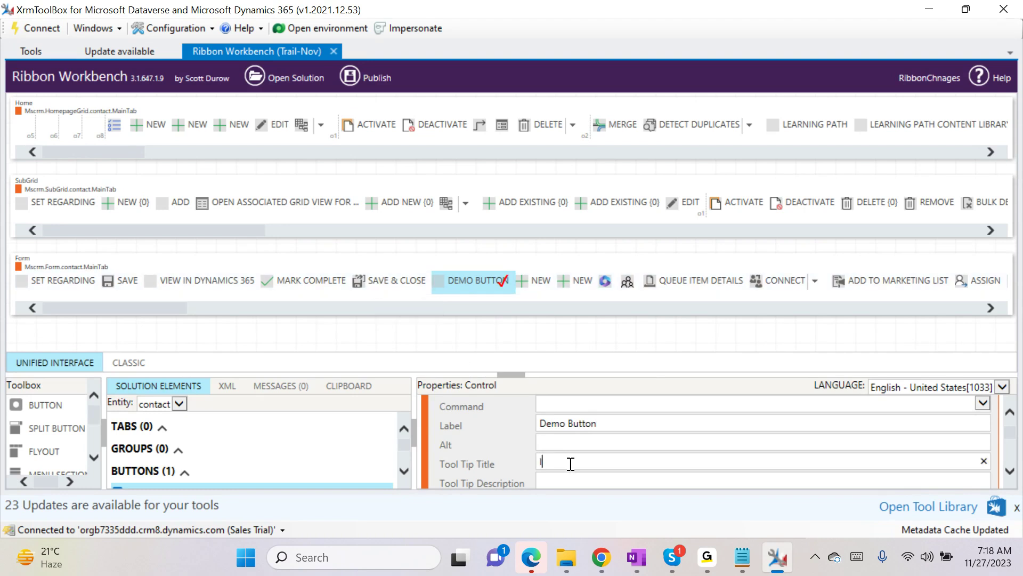
text(is a custom button)
click(485, 286)
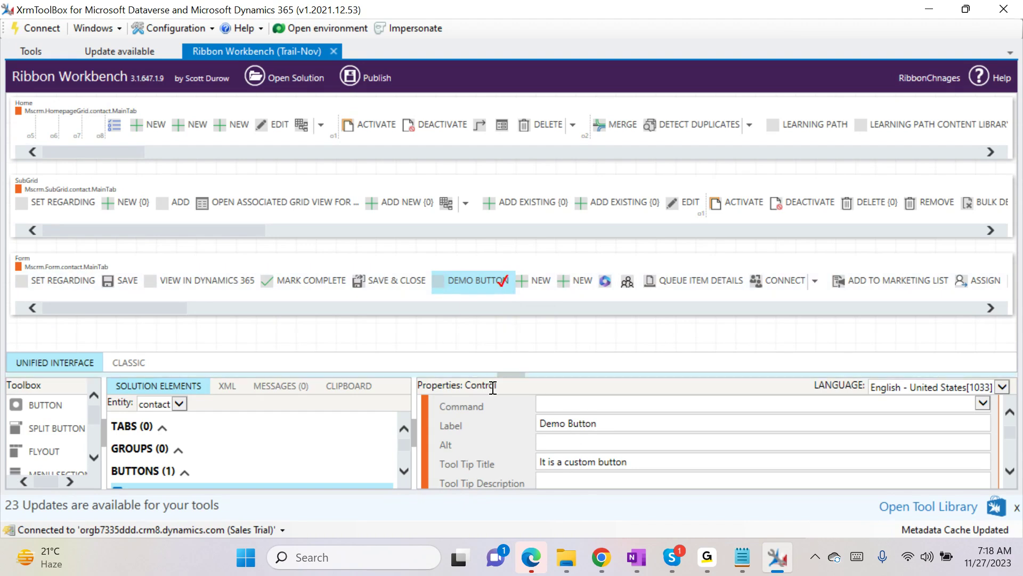
- Set the Demo Button's modern image to the Activities/Images/OpenChat.svg web resource
scroll(651, 462, down, 3)
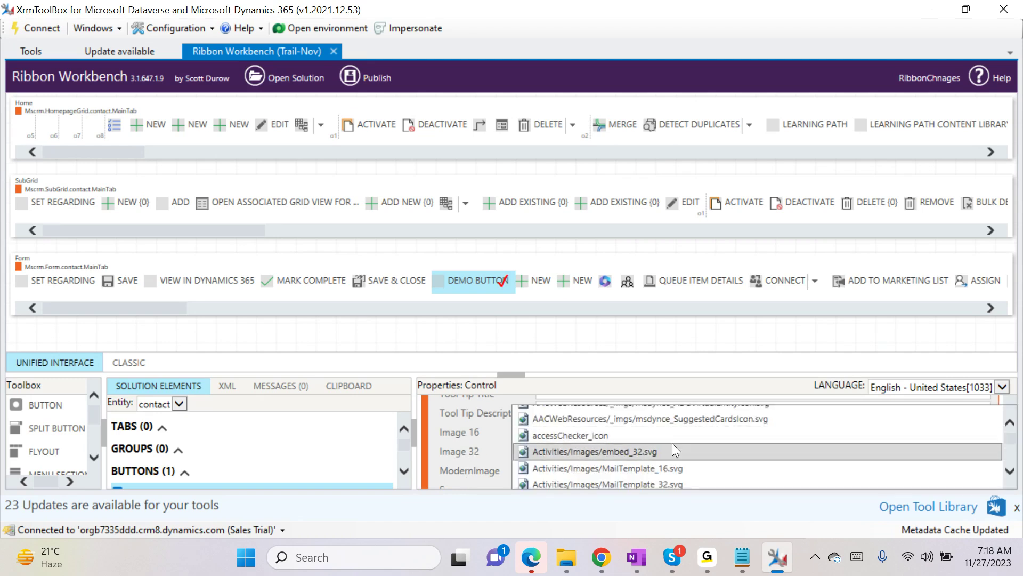
scroll(689, 463, down, 3)
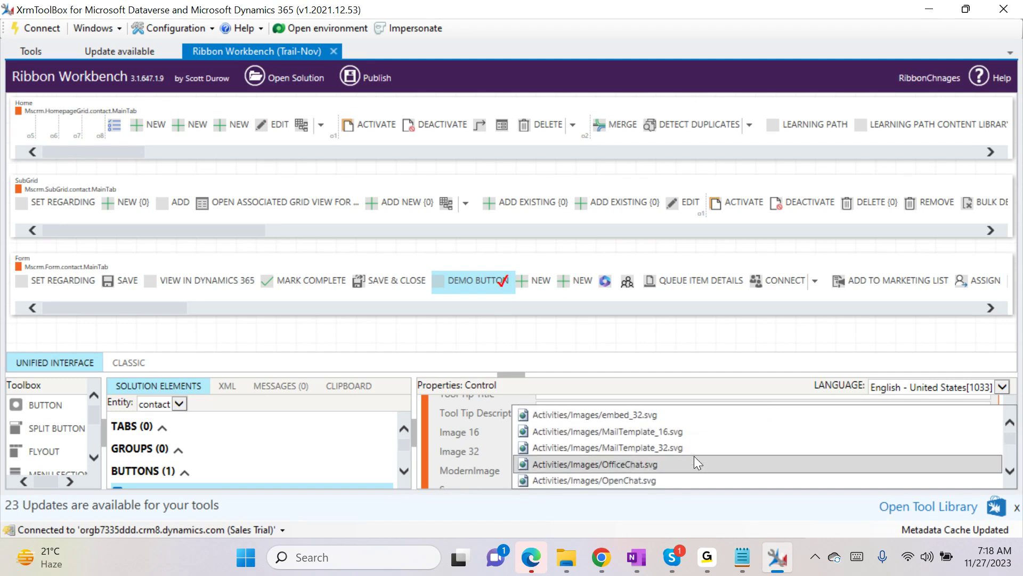
scroll(693, 459, down, 1)
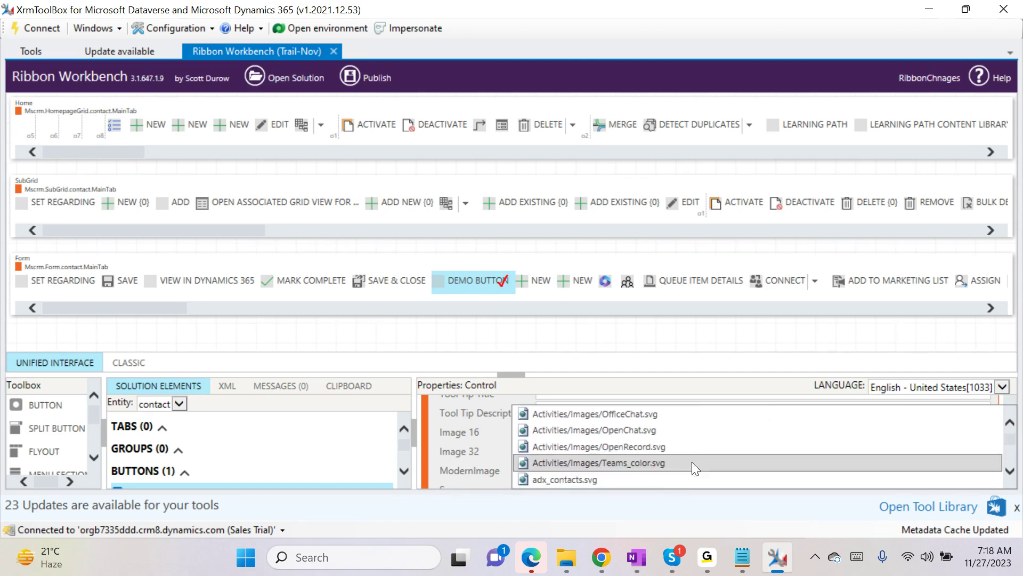
click(692, 432)
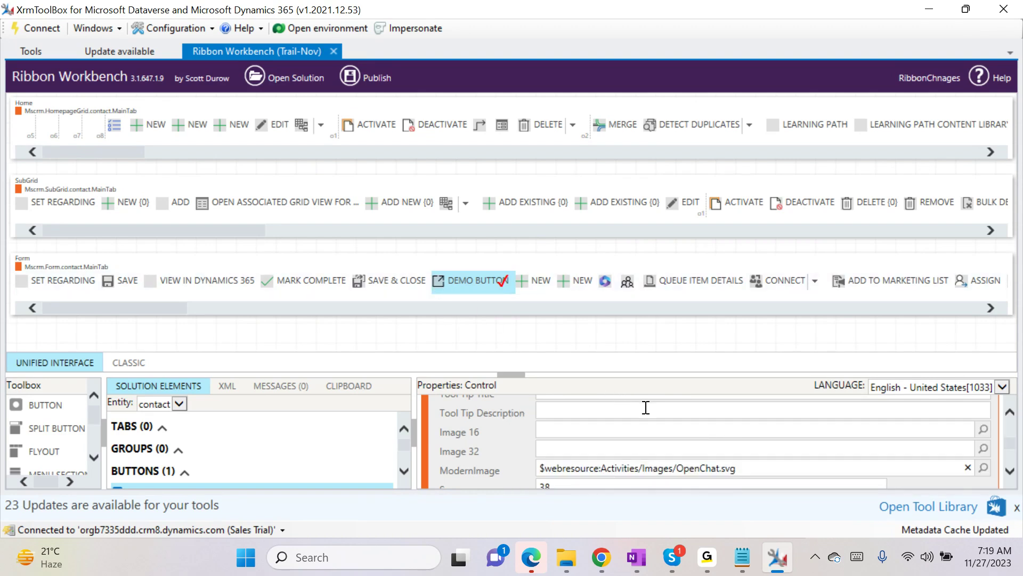
- Check the Demo Button's available commands, dismiss the tool updates notice, and add a new command to the contact entity
scroll(636, 406, down, 2)
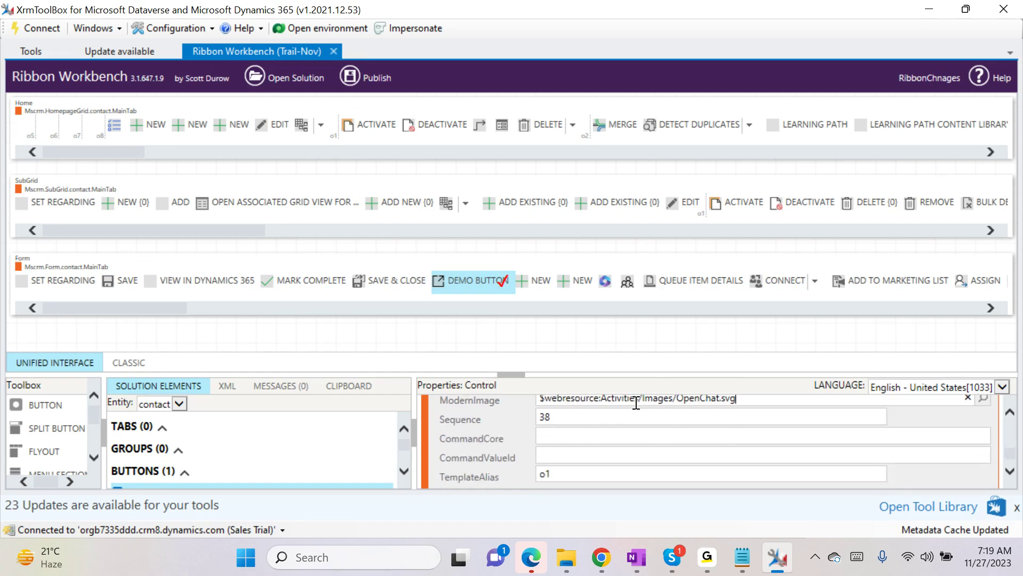
scroll(636, 407, up, 2)
scroll(598, 472, up, 5)
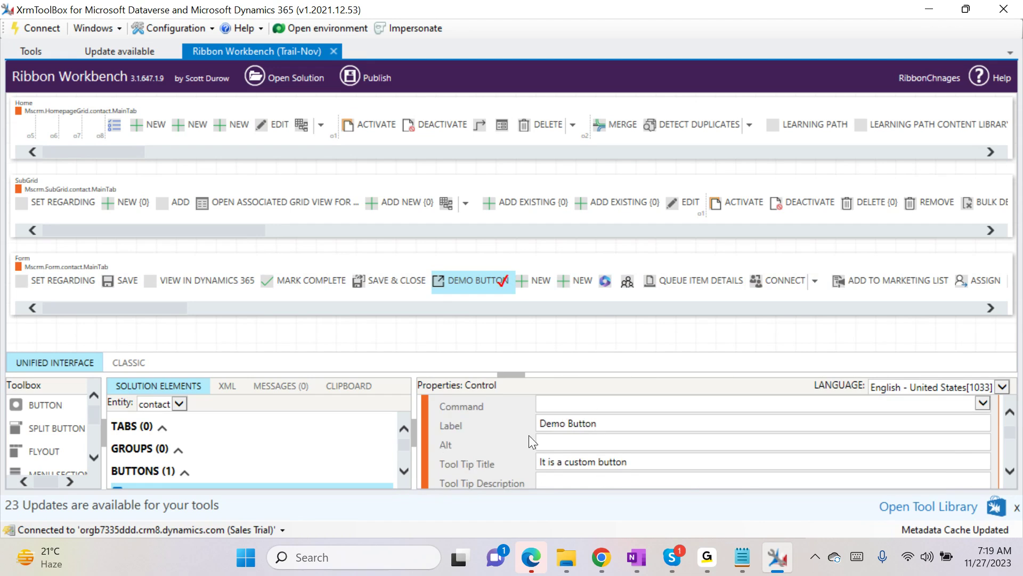
scroll(528, 435, up, 1)
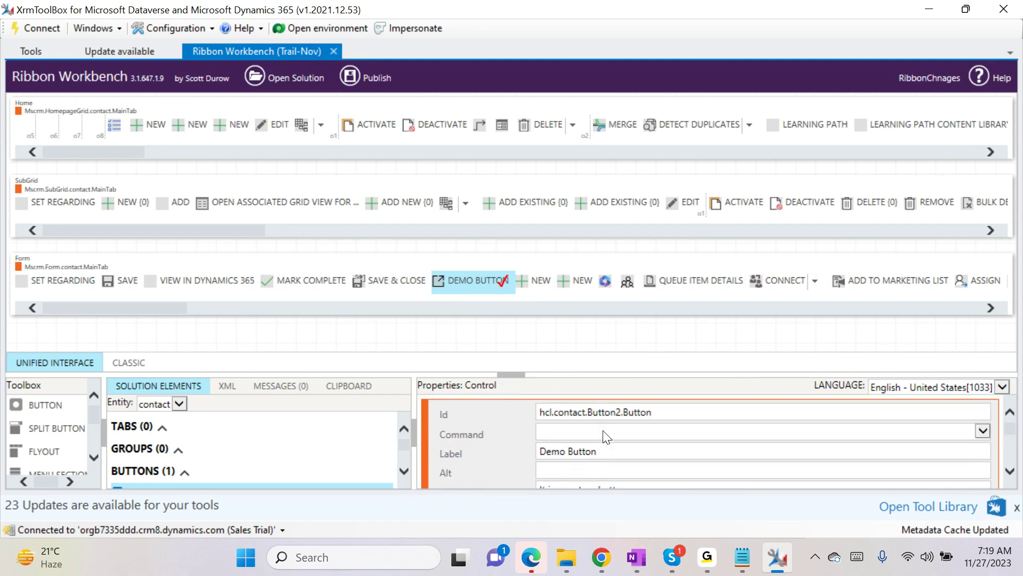
click(582, 432)
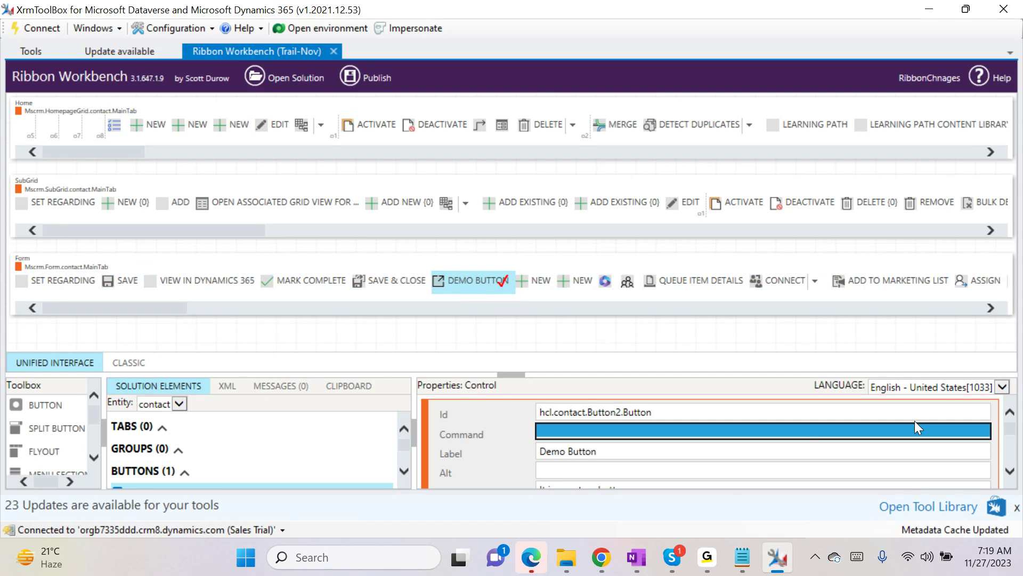
click(1017, 506)
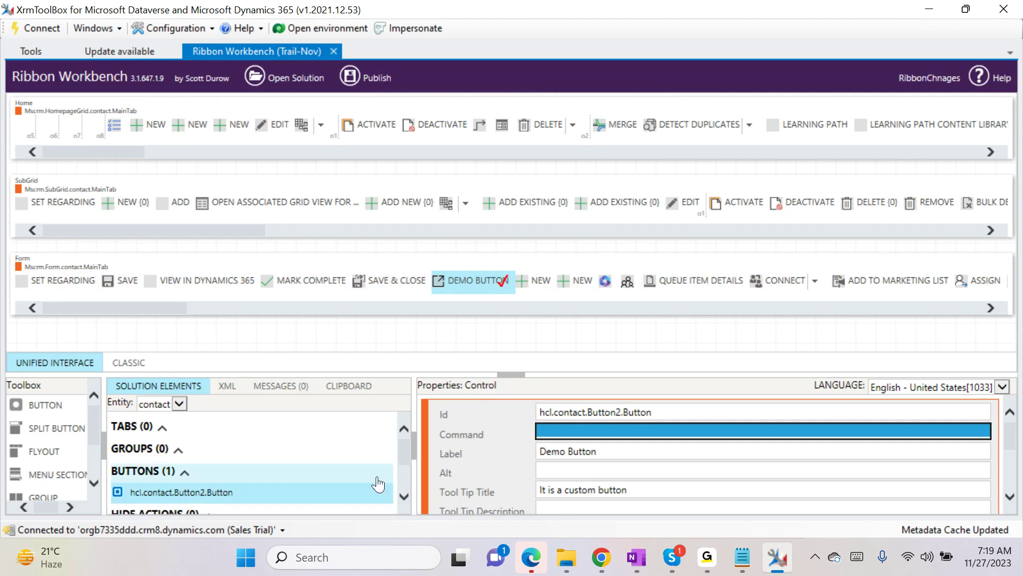
drag(404, 446, 401, 473)
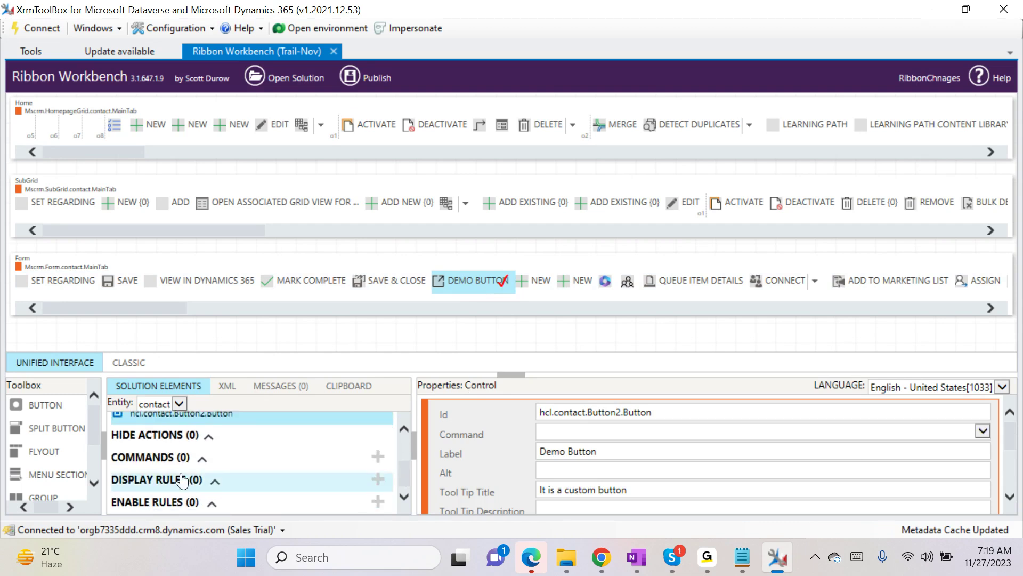
click(165, 459)
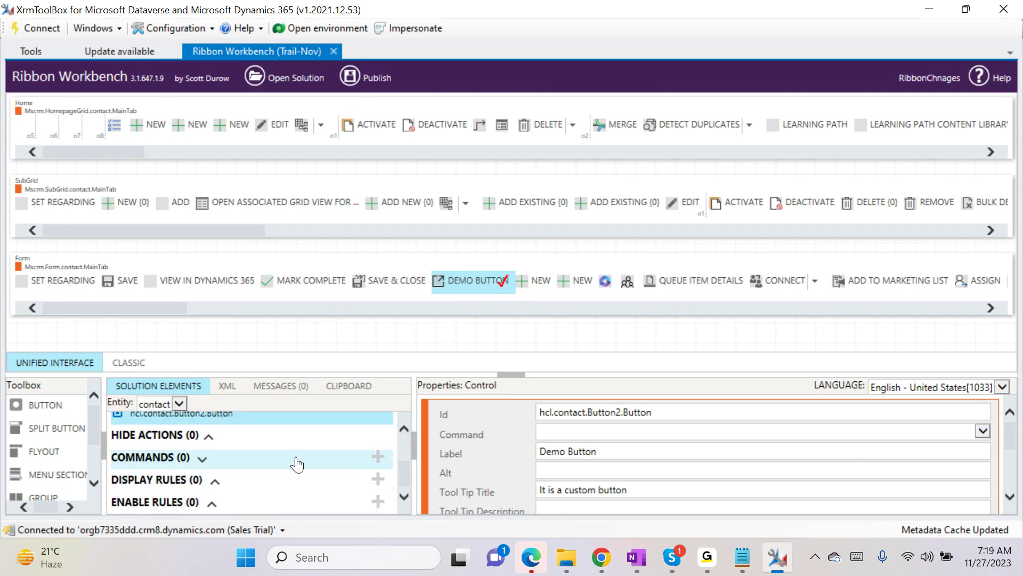
click(376, 459)
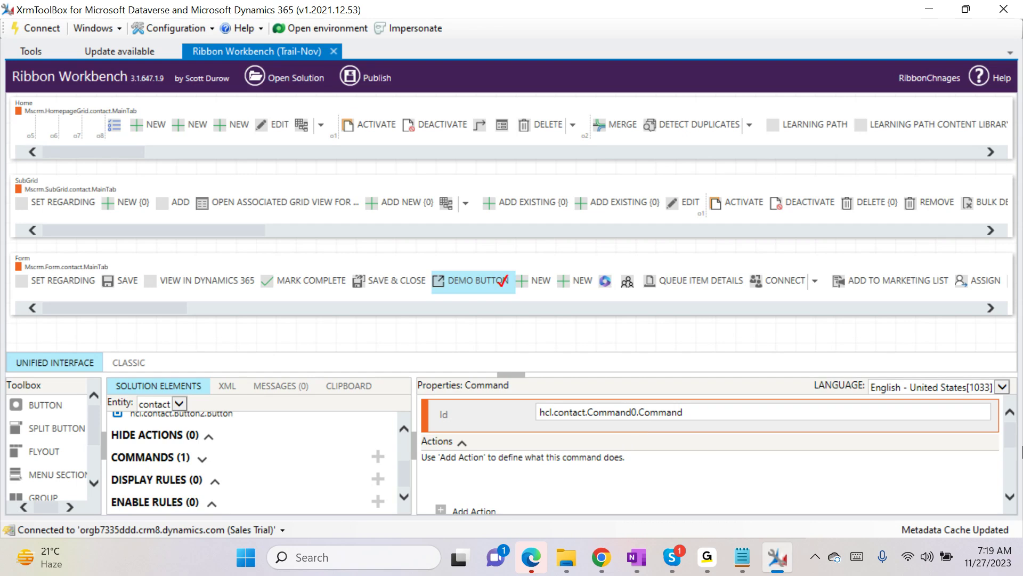
- Add a Url Action to the new contact command
click(1009, 496)
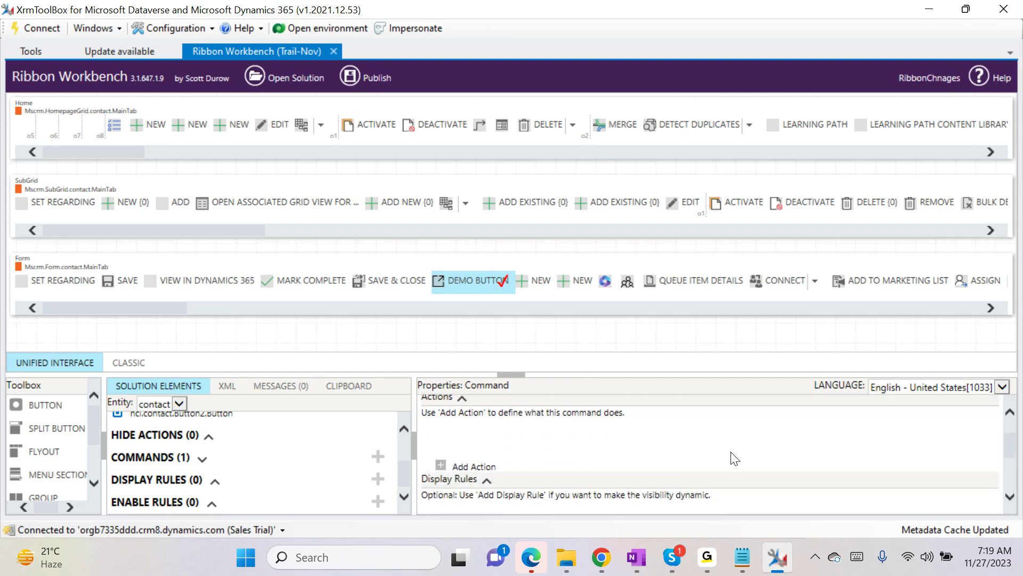
scroll(528, 410, down, 2)
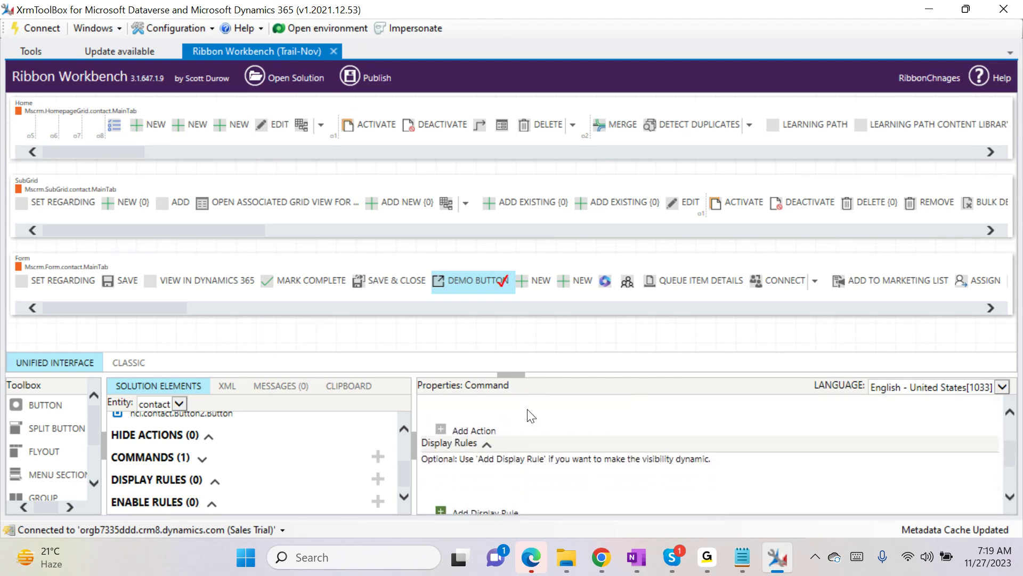
scroll(530, 419, up, 3)
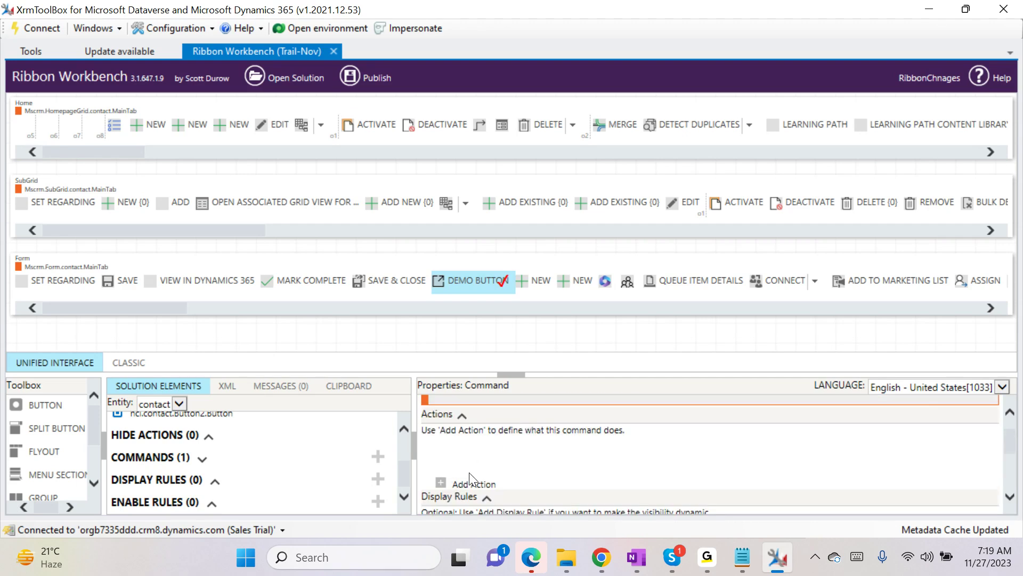
click(470, 482)
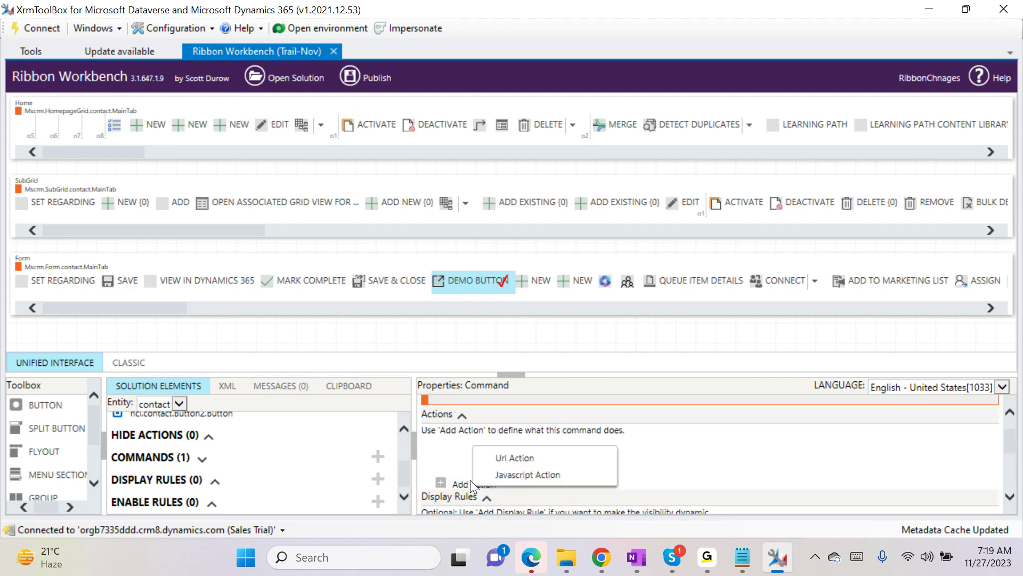
click(513, 457)
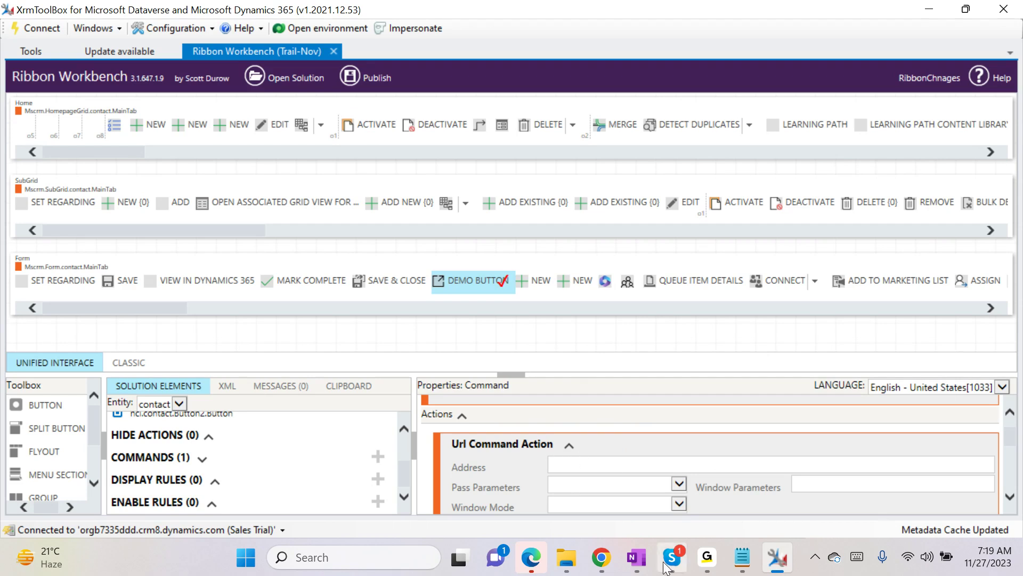
- Switch to Chrome and bring up the Dynamics 365 All Solutions page
mouse_move(600, 557)
click(590, 490)
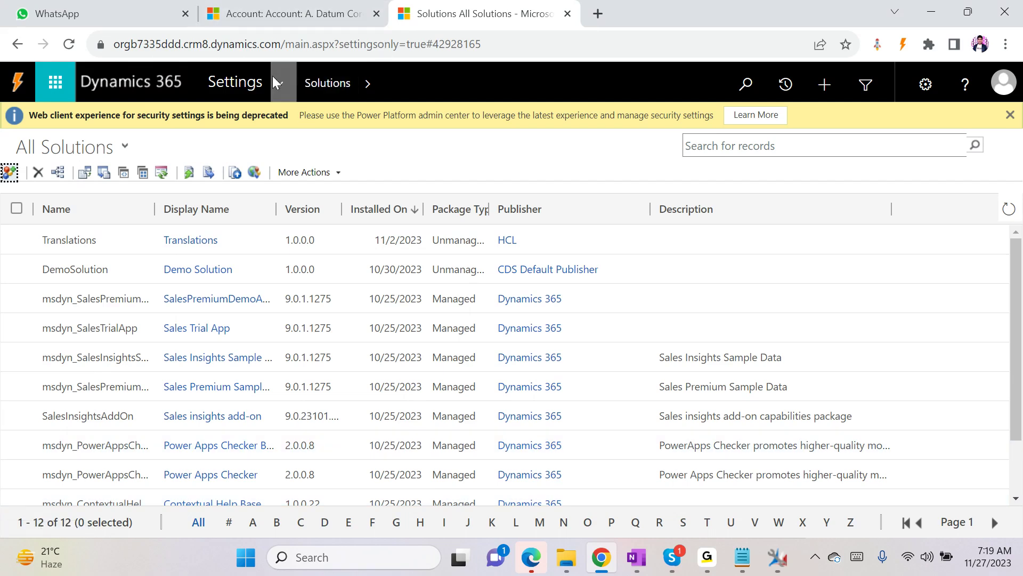
click(279, 13)
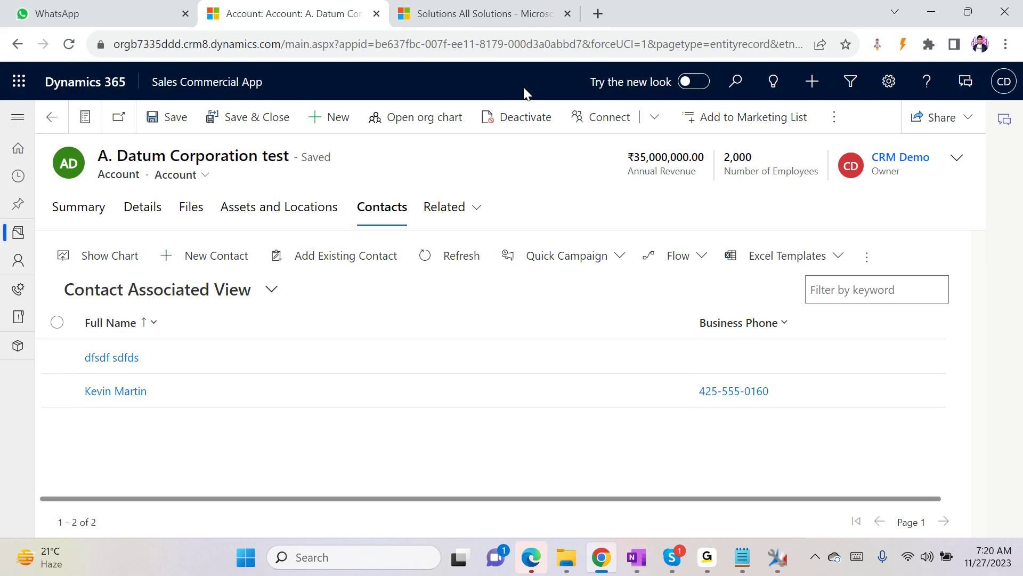
click(598, 14)
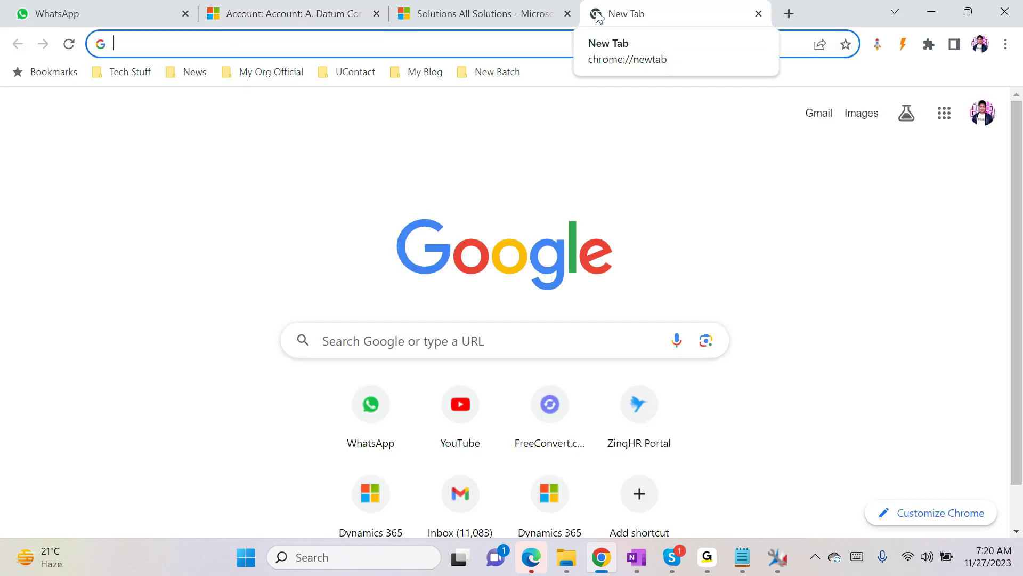
click(426, 14)
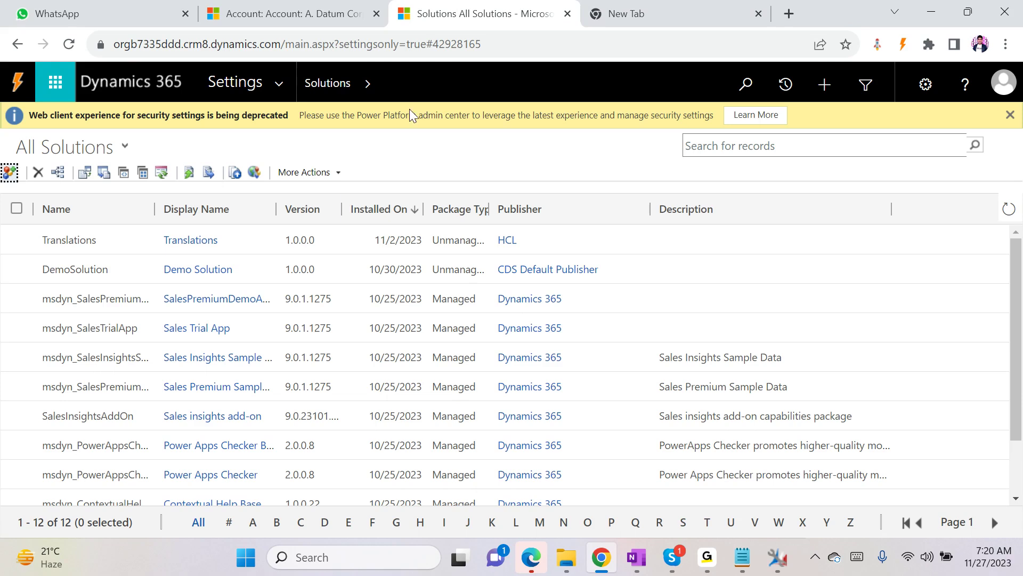
- Look through the Dynamics 365 settings areas, including Apps and Upgrade Logs
click(283, 79)
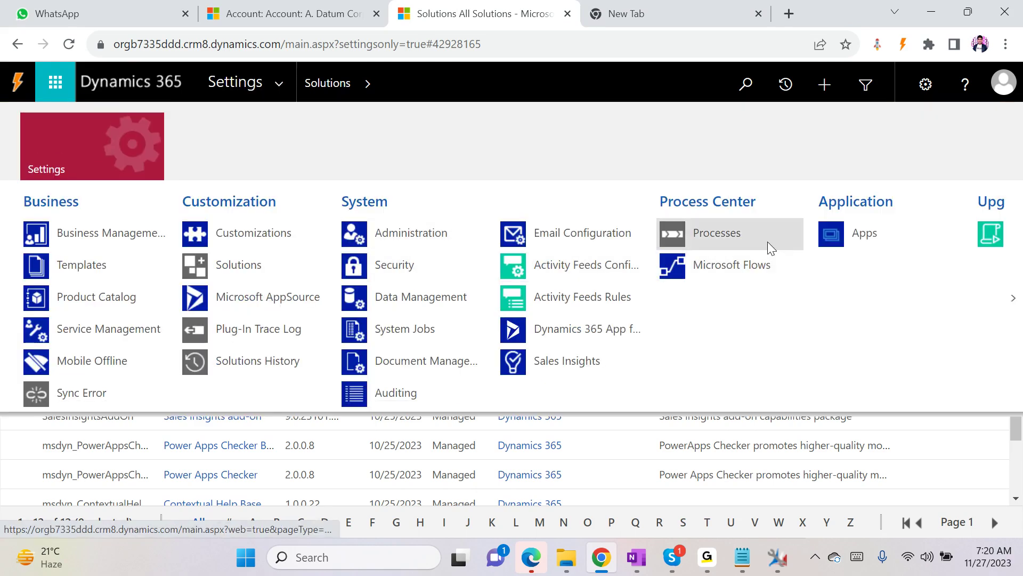
click(882, 236)
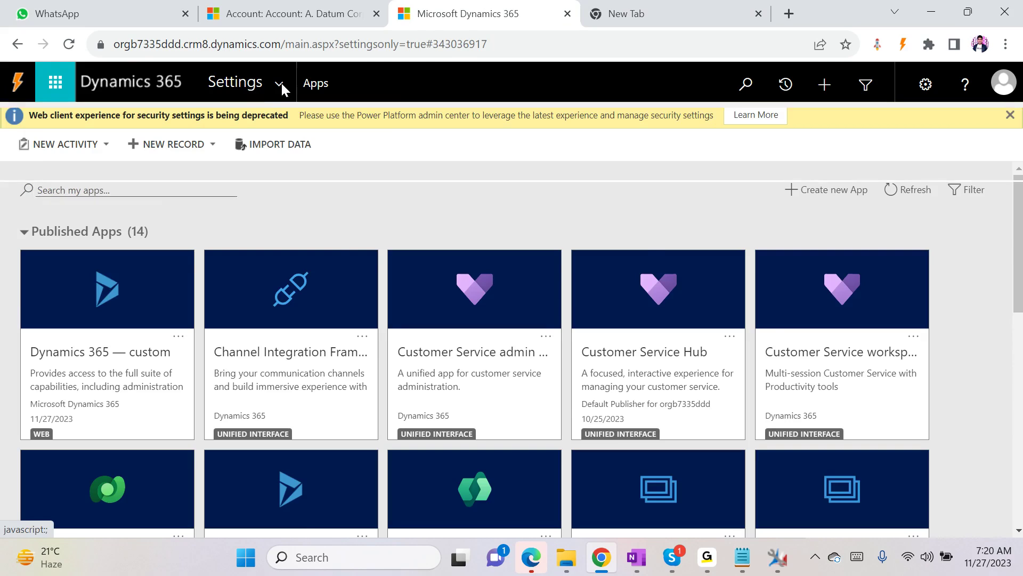
click(279, 83)
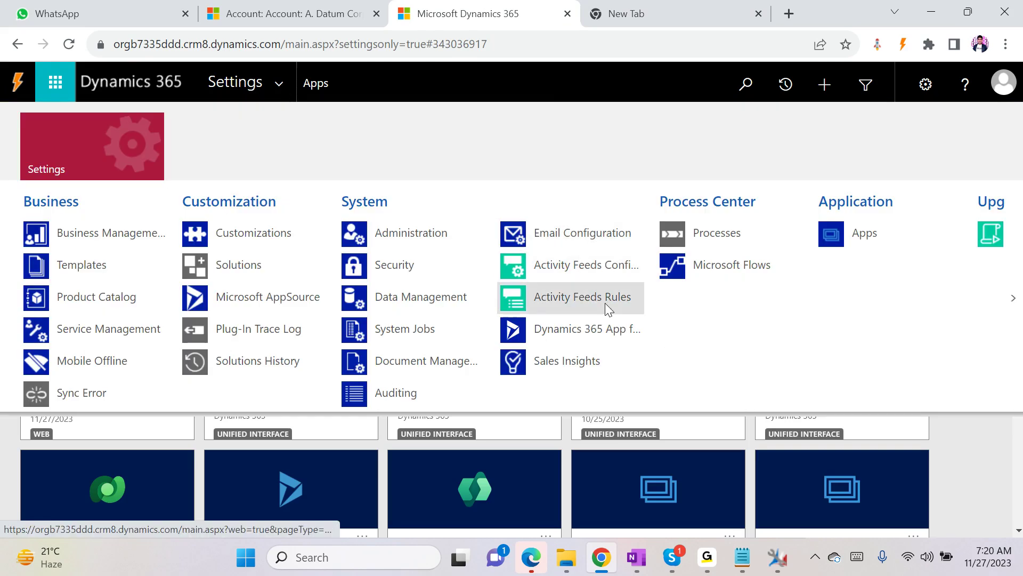
click(1015, 303)
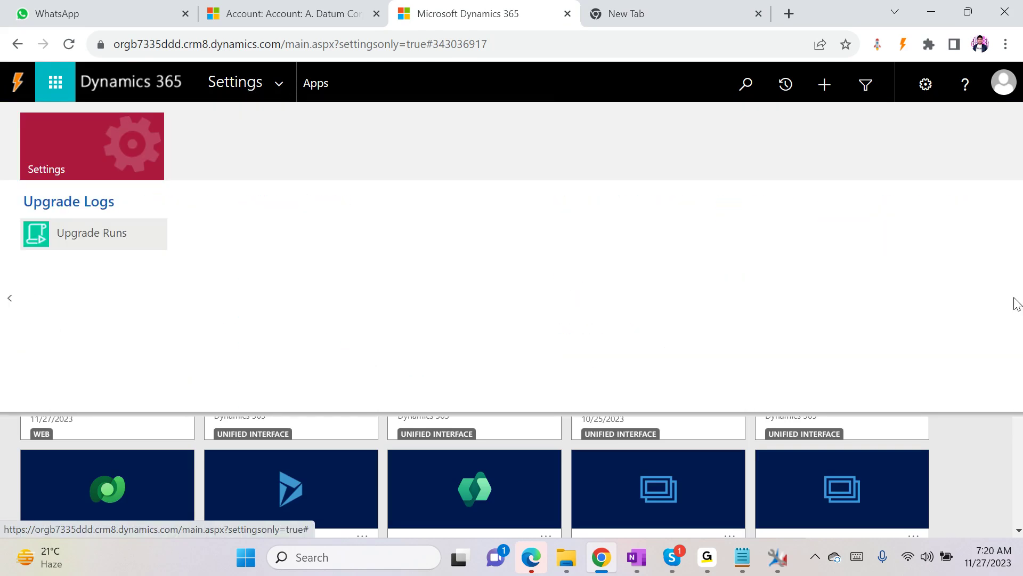
click(7, 300)
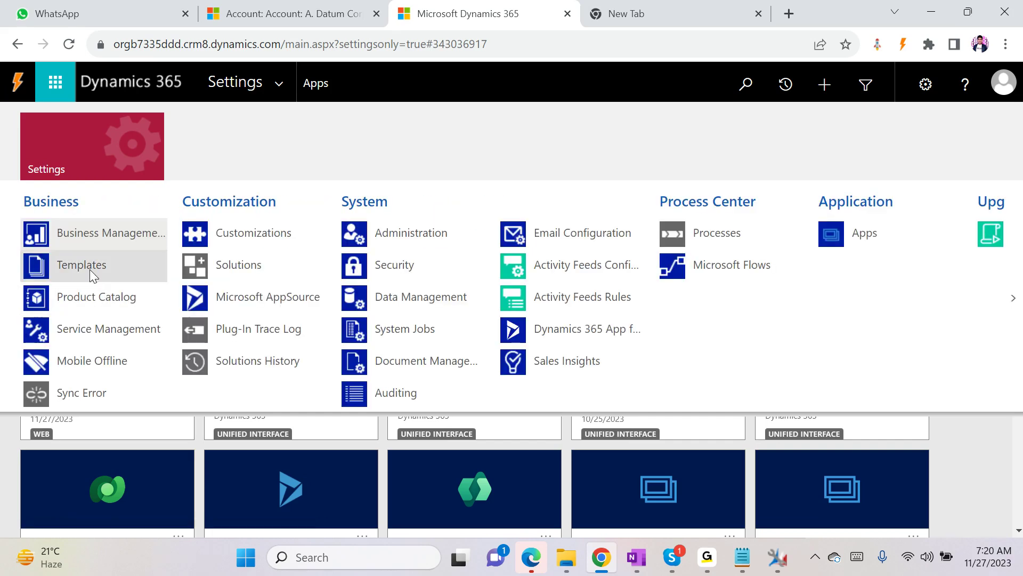
- Open the Airpot product from the Product Catalog's Families & Products in a separate tab and copy its page URL
click(126, 295)
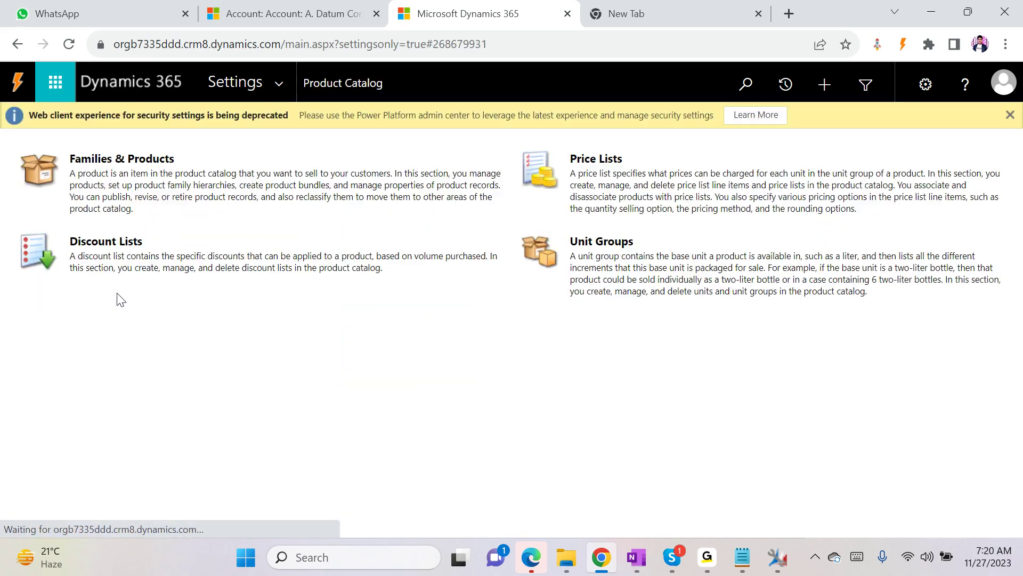
click(122, 160)
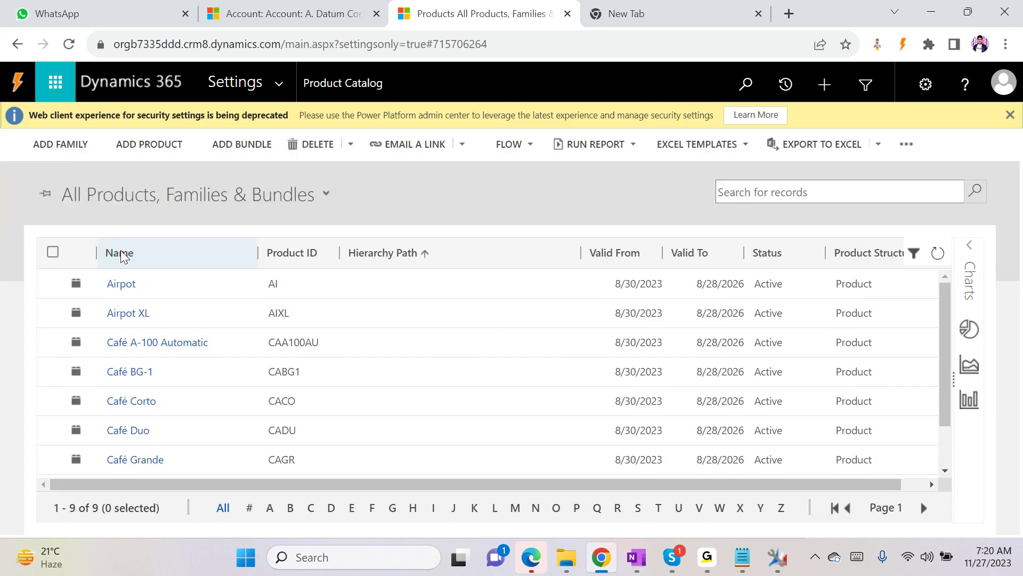
click(120, 283)
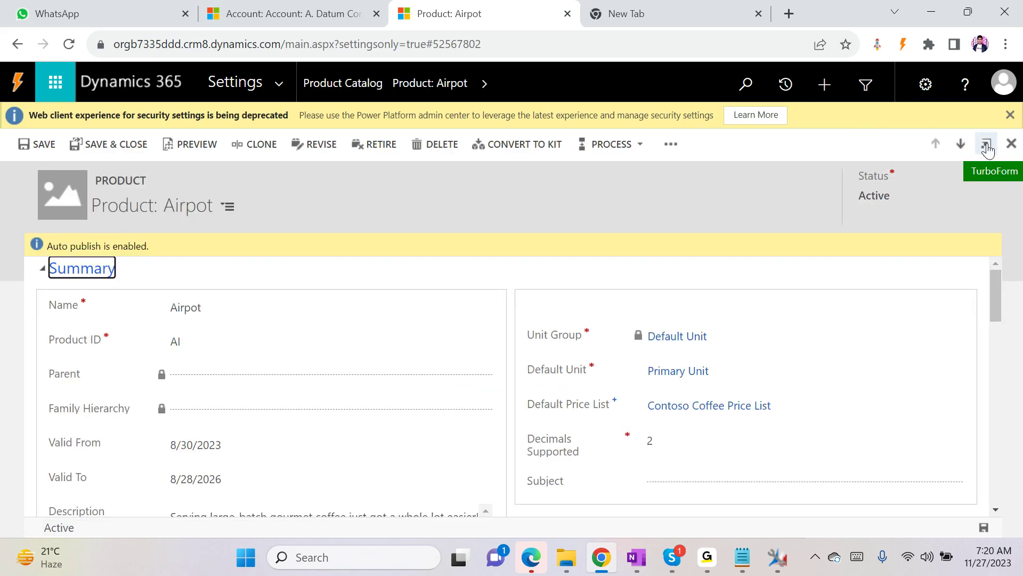
click(986, 143)
click(372, 52)
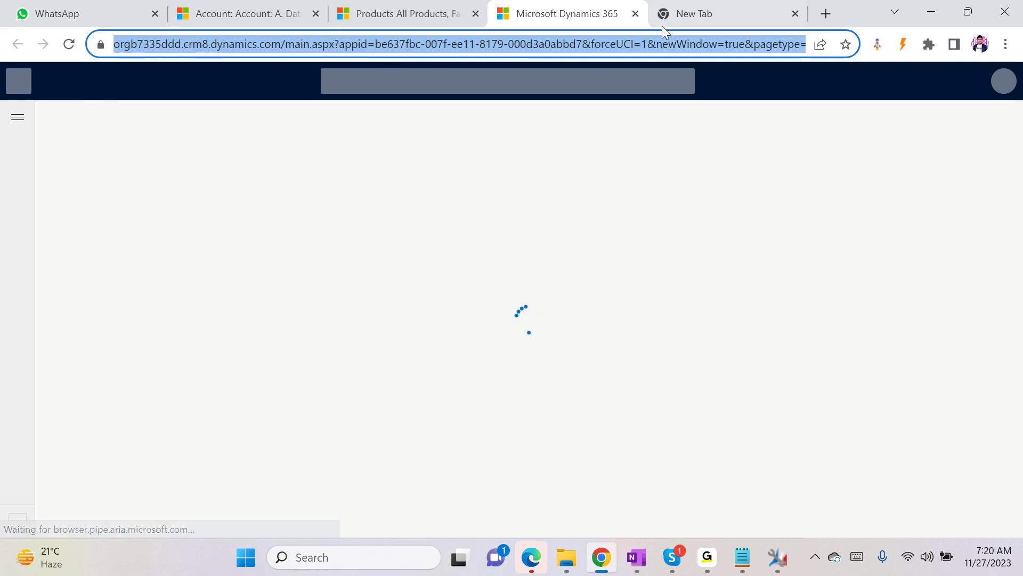
- Return to XrmToolBox, enter the copied product URL as the Url Action's address, and set its window mode to Window
click(931, 12)
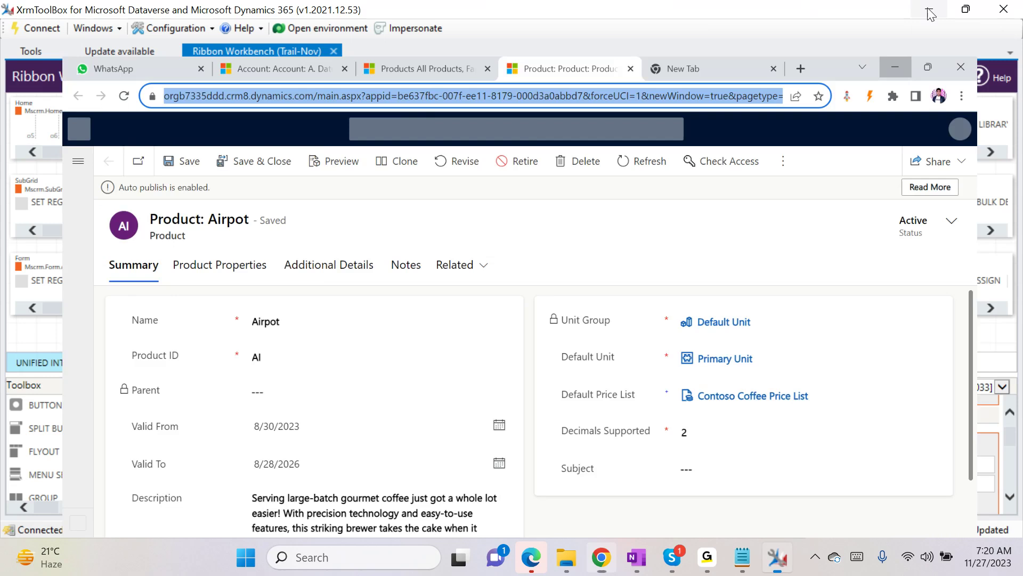
click(568, 464)
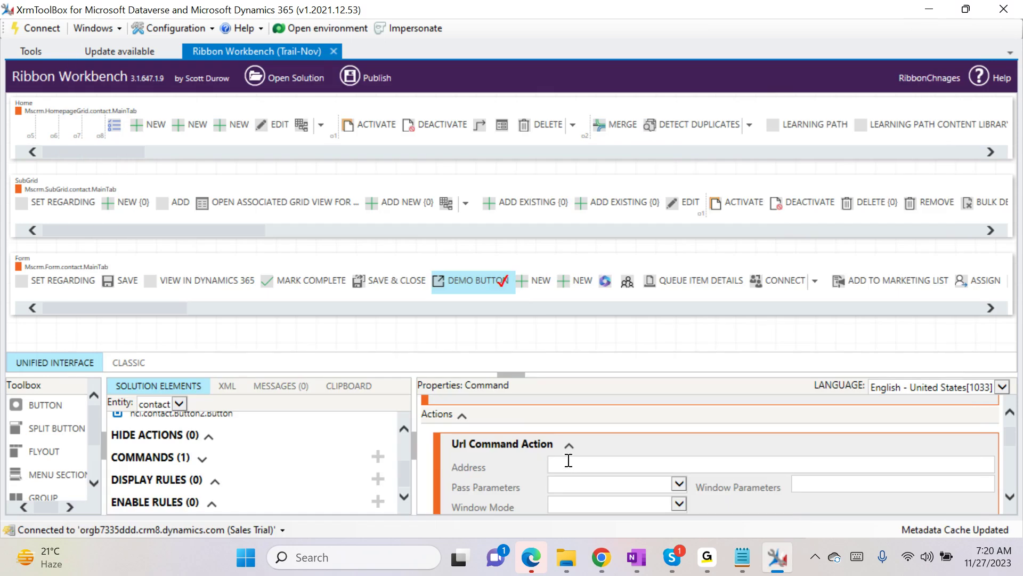
key(ctrl+v)
scroll(625, 444, down, 2)
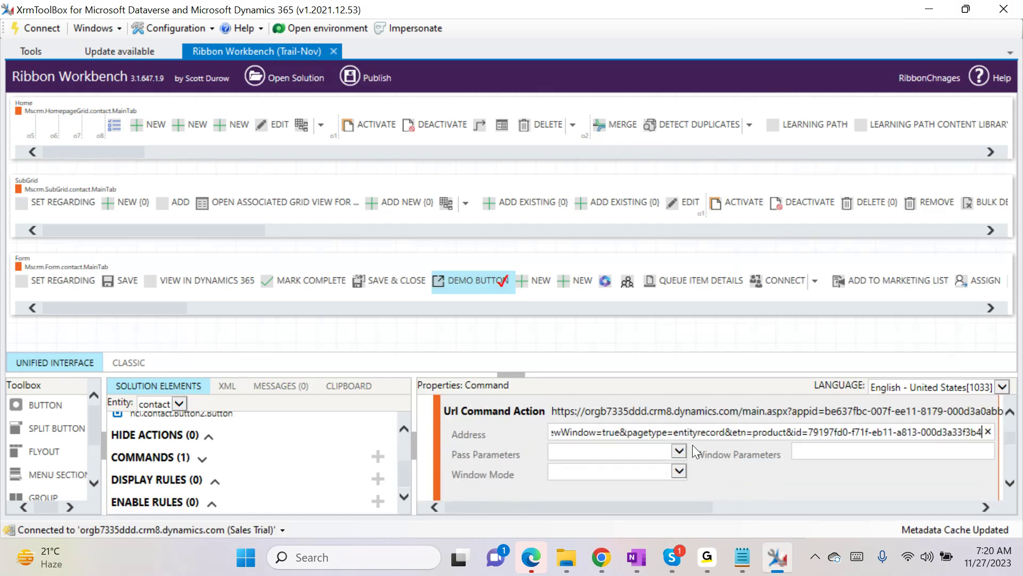
click(679, 471)
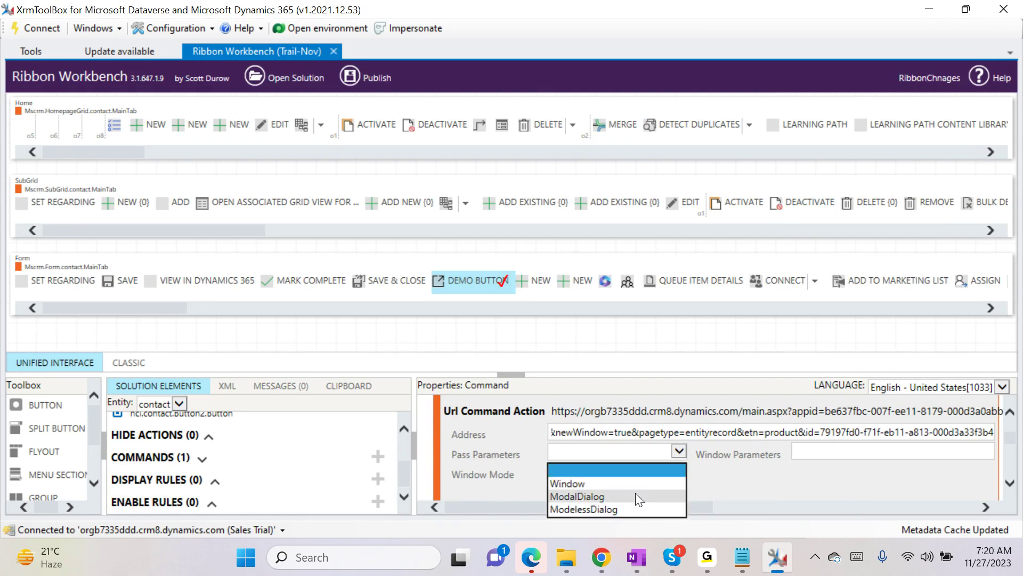
click(614, 485)
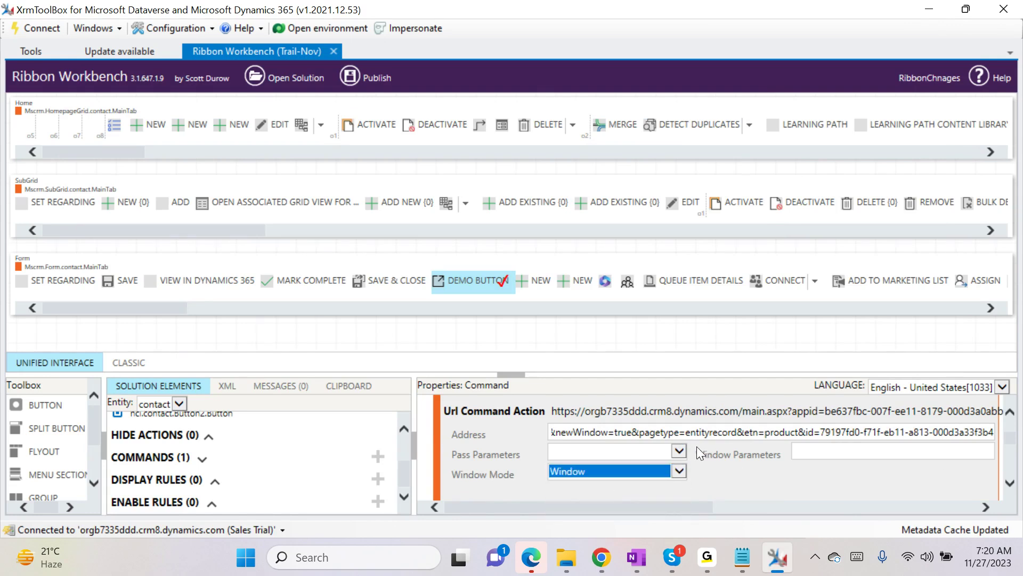
- Assign the command hcl.contact.Command0.Command to the Demo Button on the contact form
click(862, 449)
scroll(744, 487, down, 2)
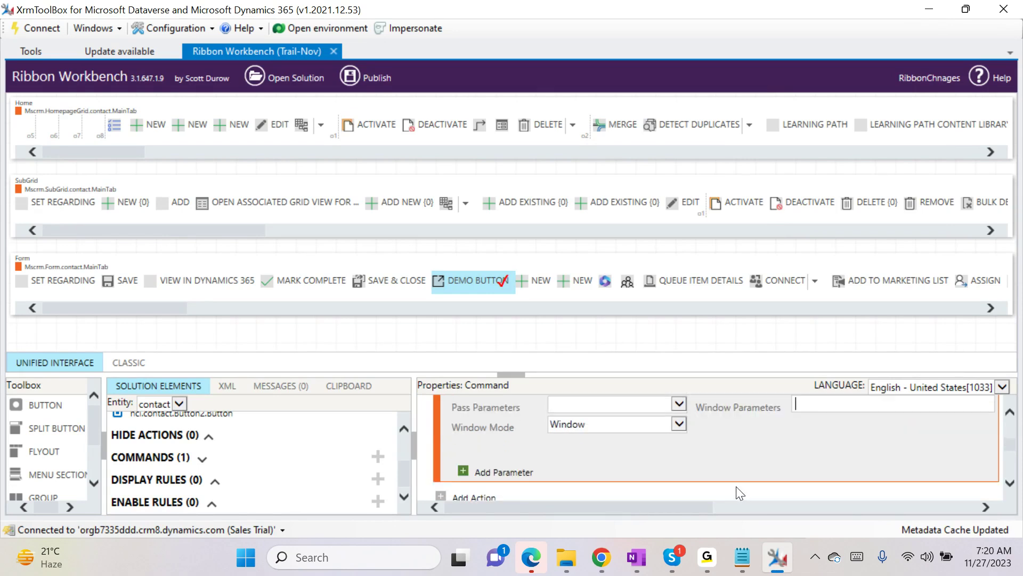
scroll(660, 459, up, 3)
scroll(659, 459, up, 1)
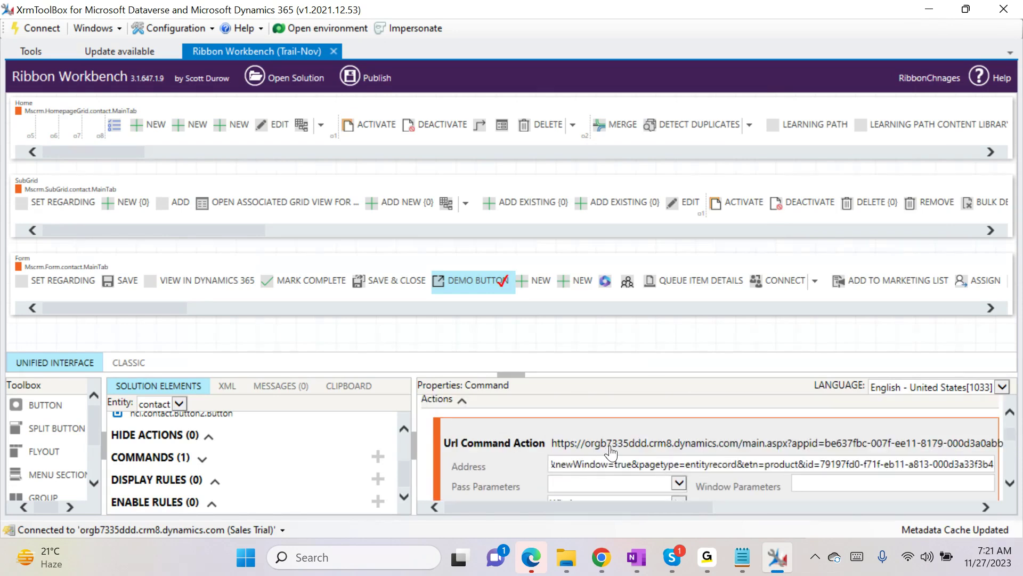
scroll(267, 458, up, 3)
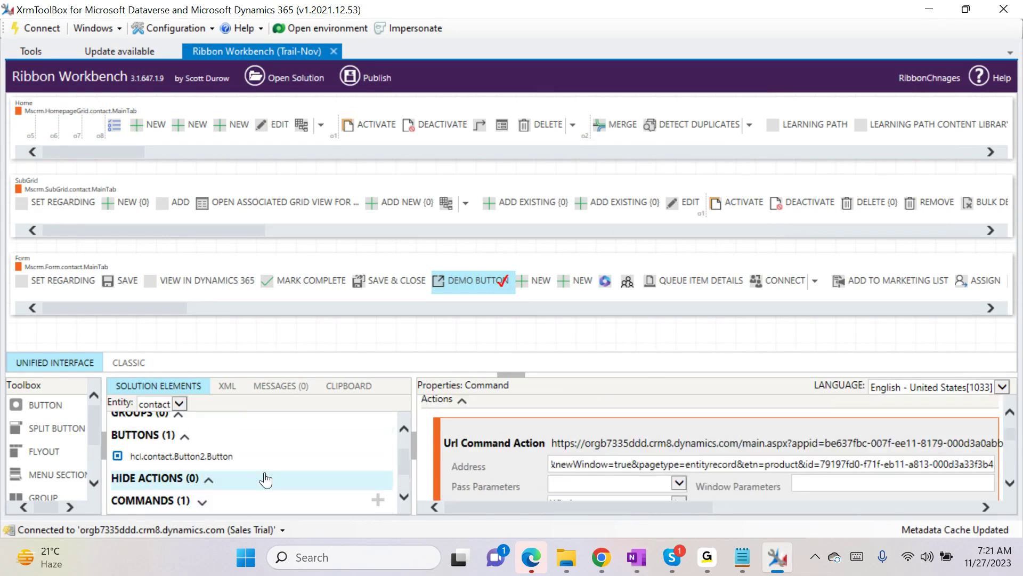
click(202, 490)
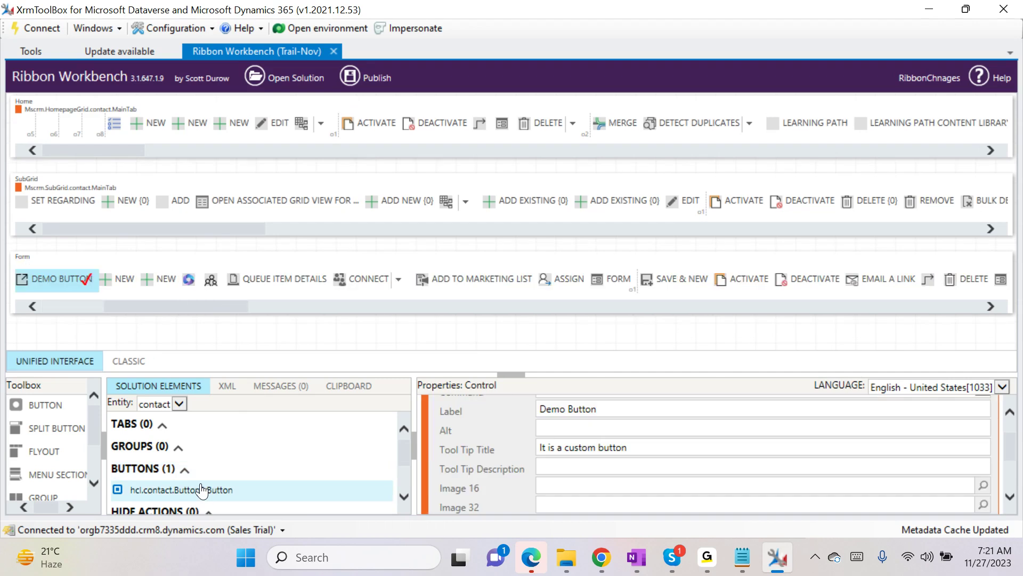
click(799, 436)
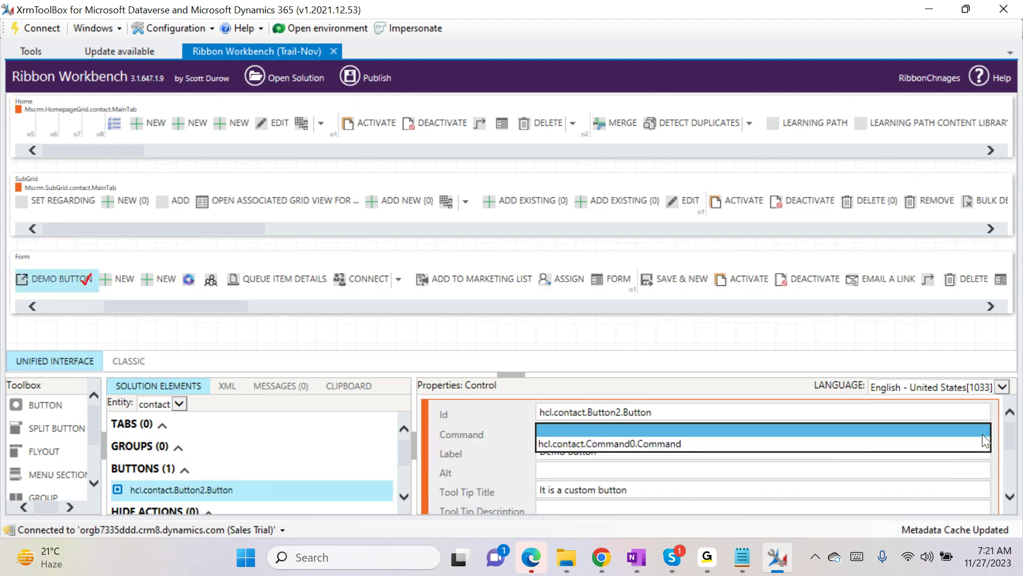
click(823, 447)
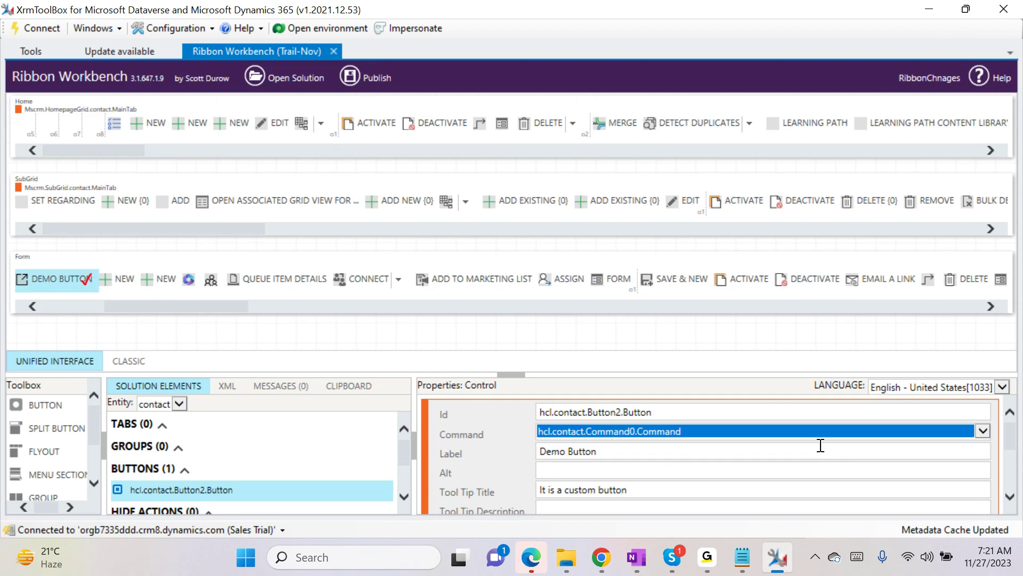
- Try to publish the contact ribbon customizations and confirm the publish prompt
click(354, 76)
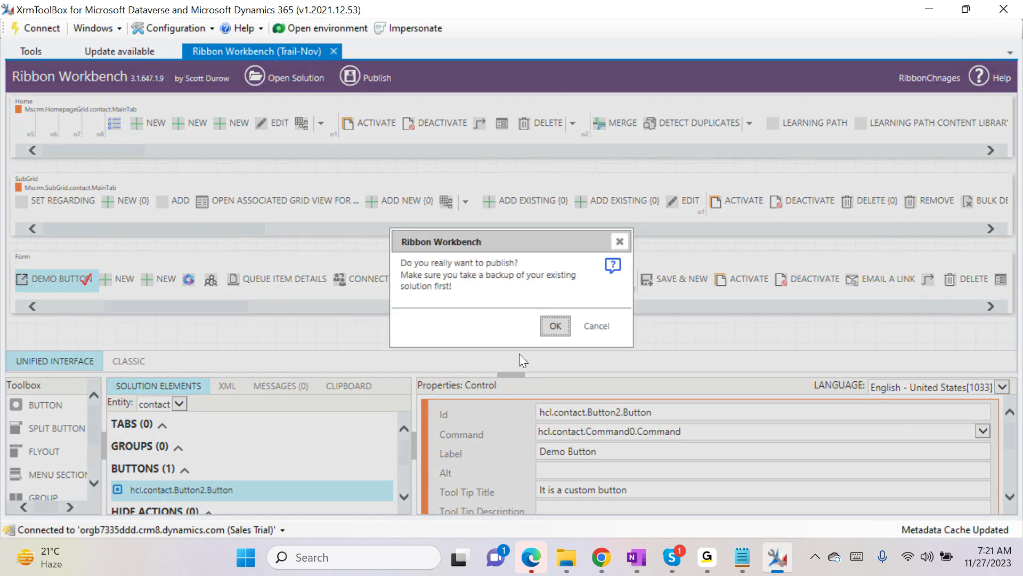
click(552, 326)
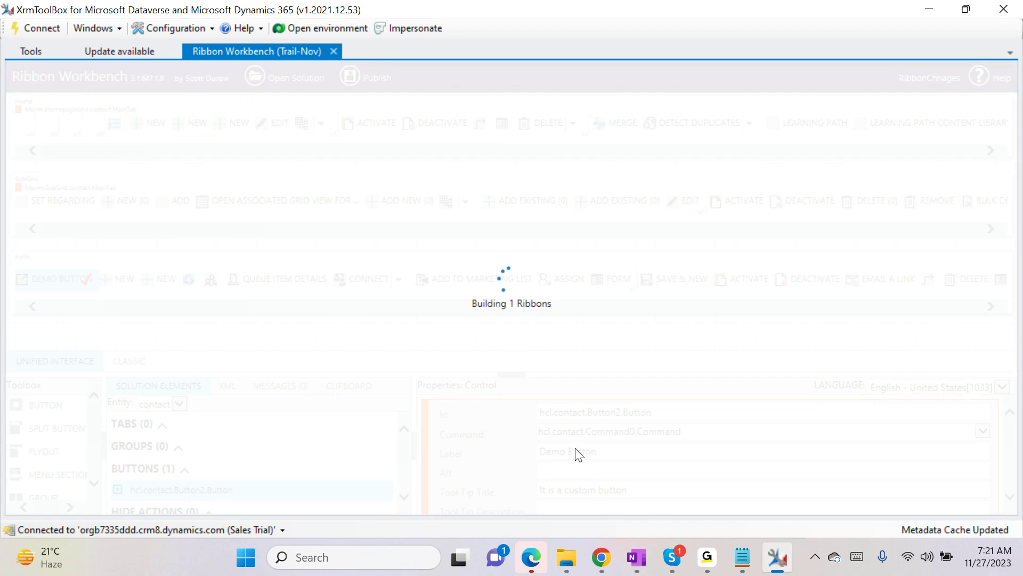
mouse_move(707, 557)
click(740, 489)
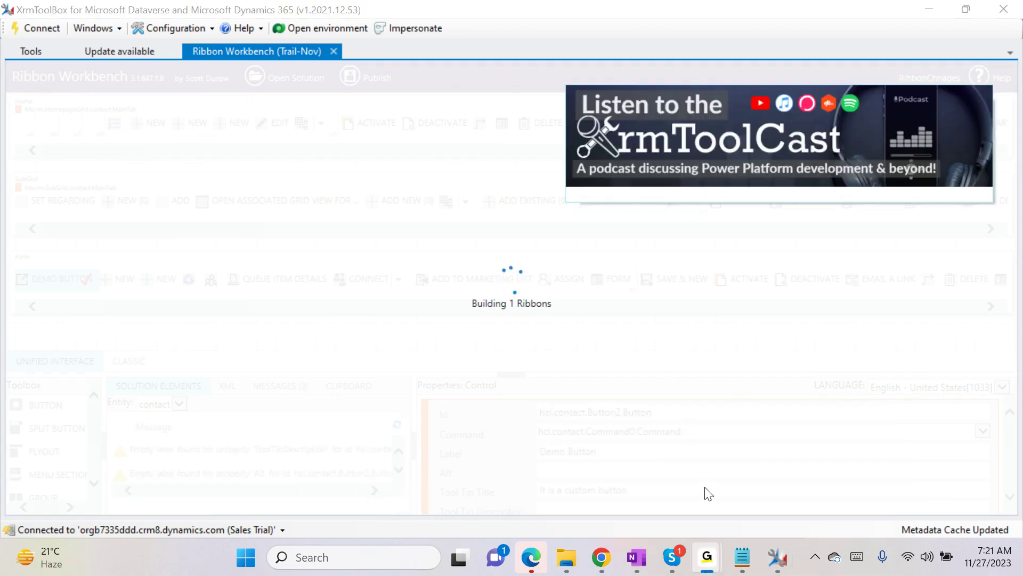
mouse_move(753, 558)
mouse_move(707, 556)
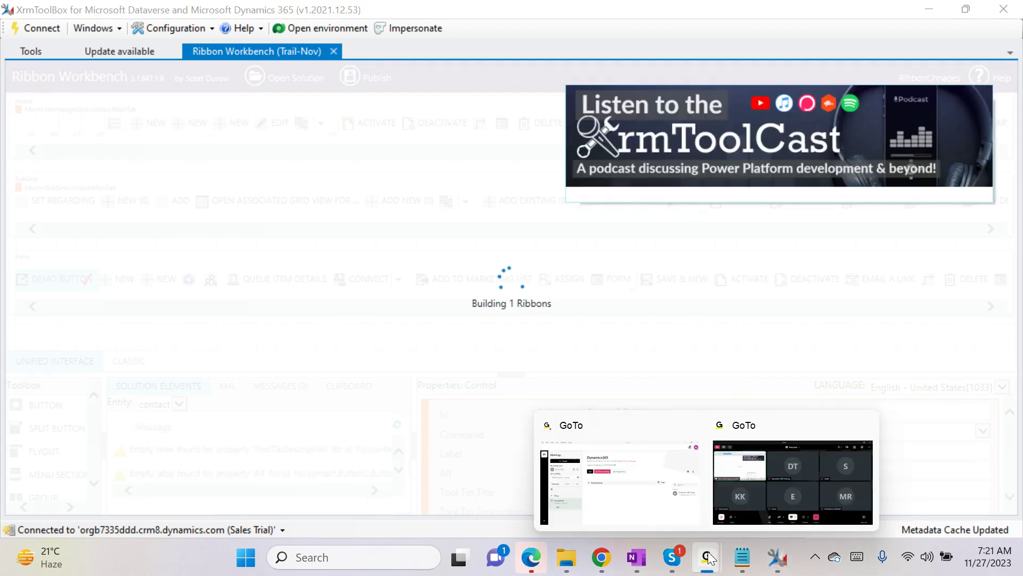
click(778, 465)
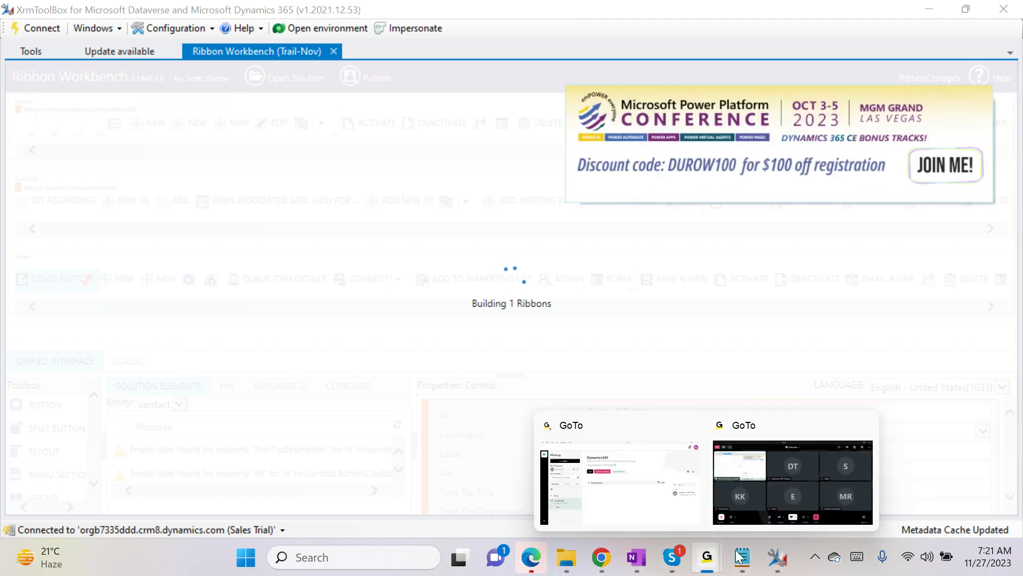
click(776, 559)
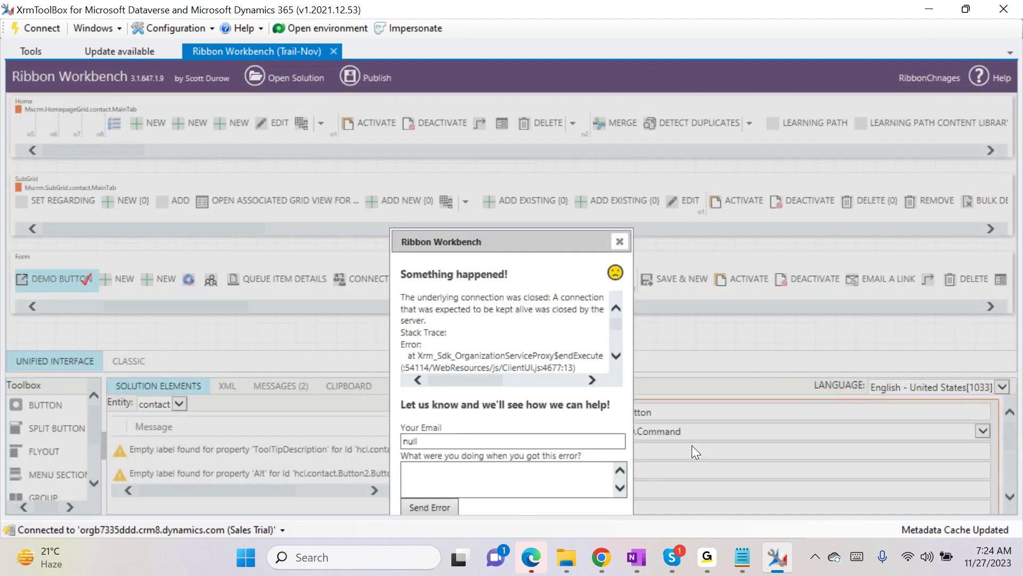
mouse_move(698, 558)
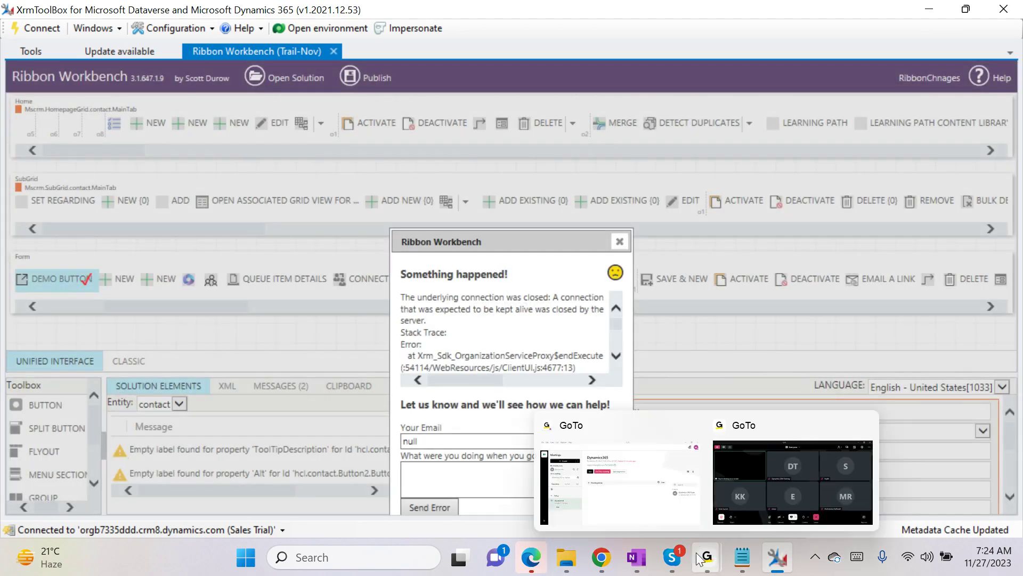
click(736, 507)
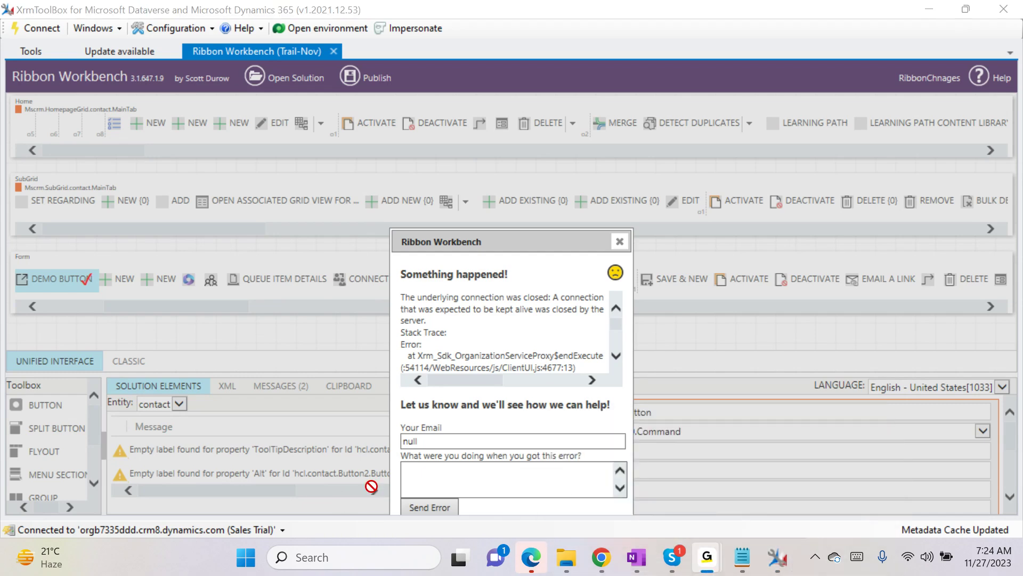
click(453, 442)
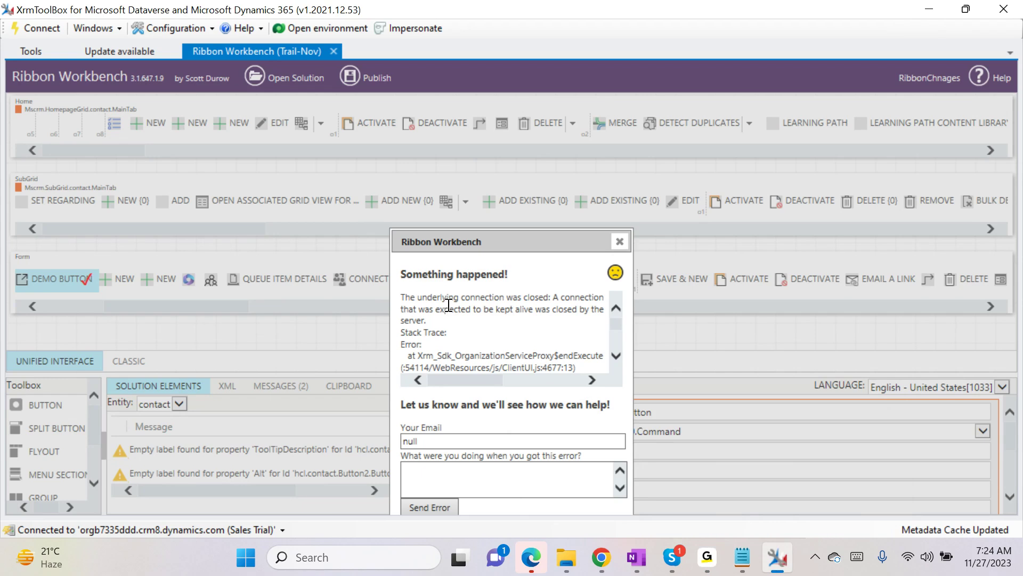
- Dismiss the error report, switch to Chrome, and check the command bar of the first record in My Active Contacts for the Demo Button
click(622, 242)
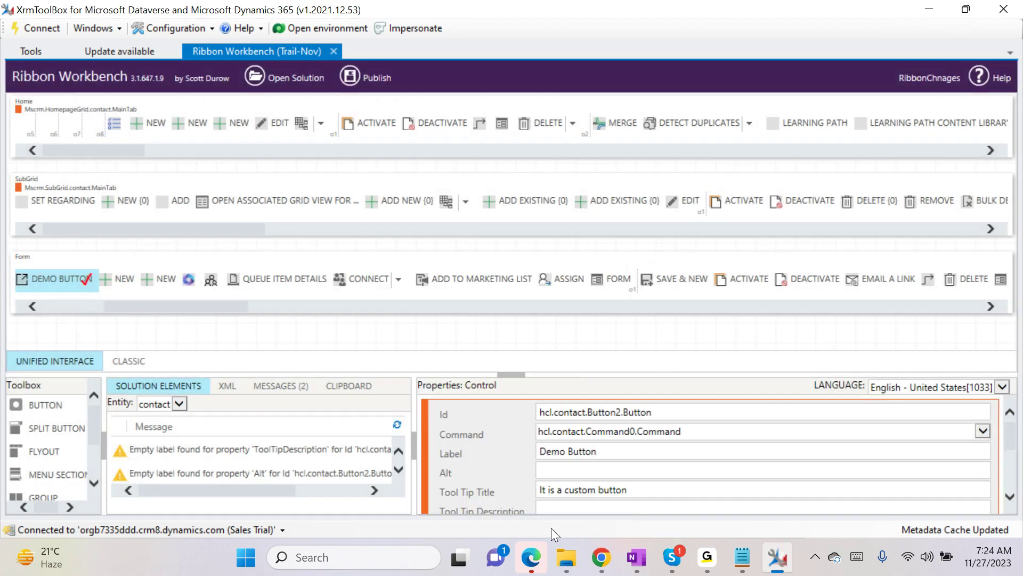
click(609, 549)
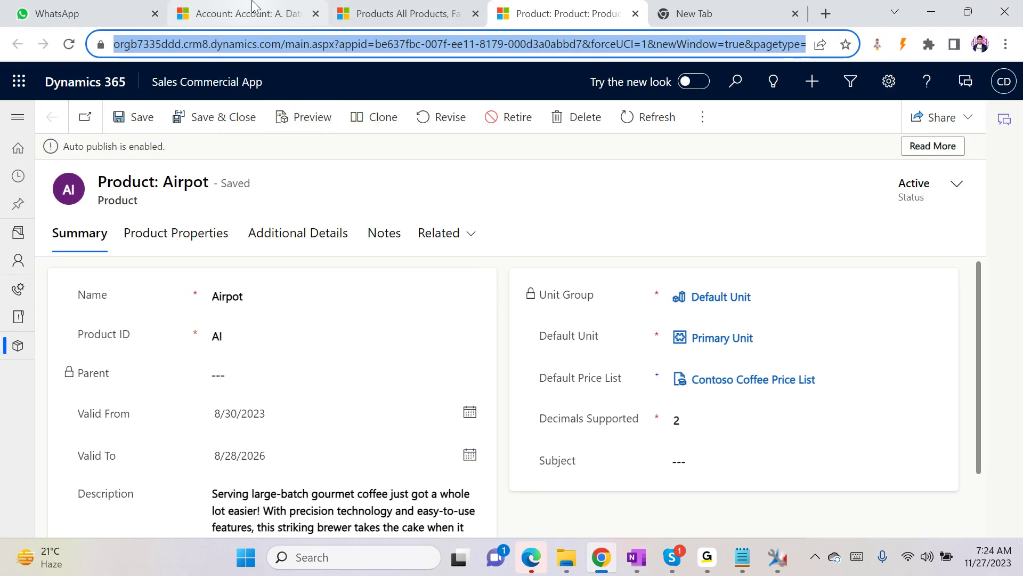
click(250, 22)
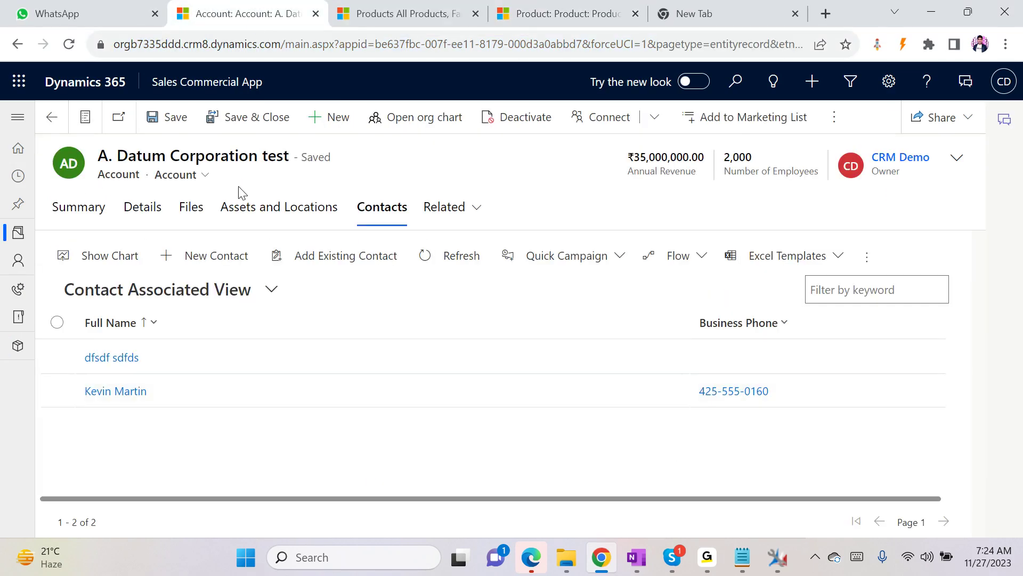
click(52, 117)
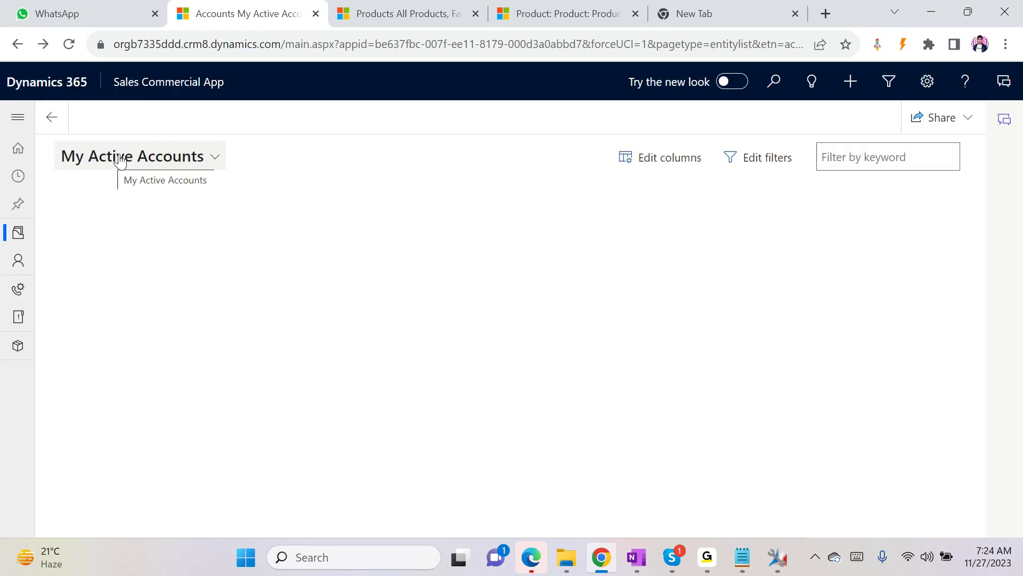
click(17, 269)
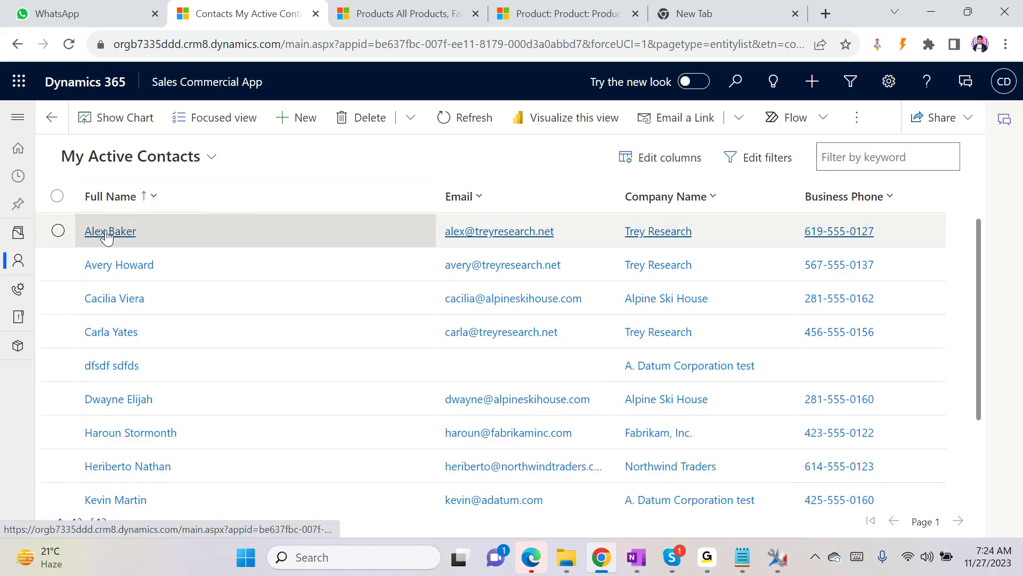
click(107, 232)
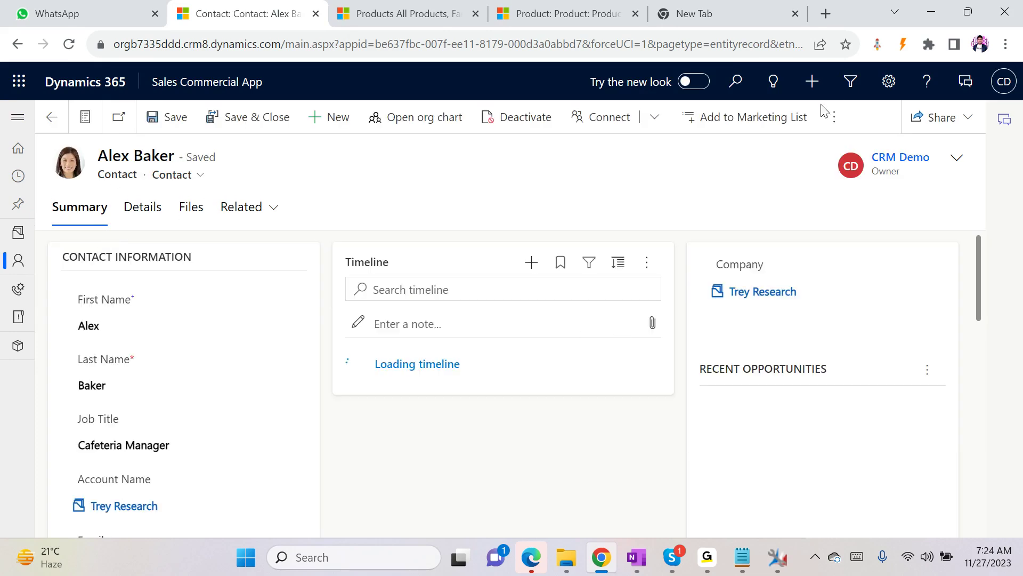
click(834, 117)
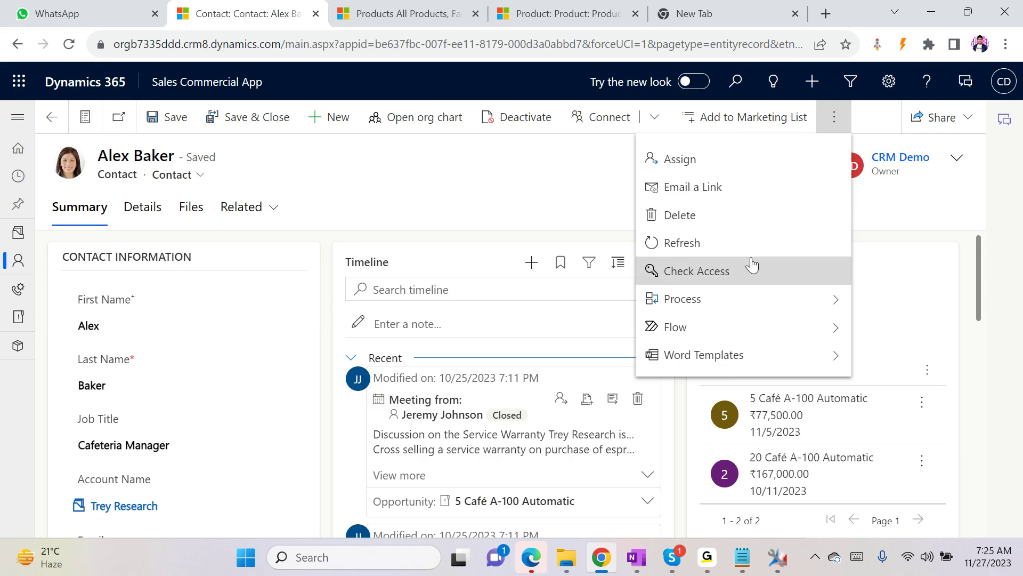
click(357, 169)
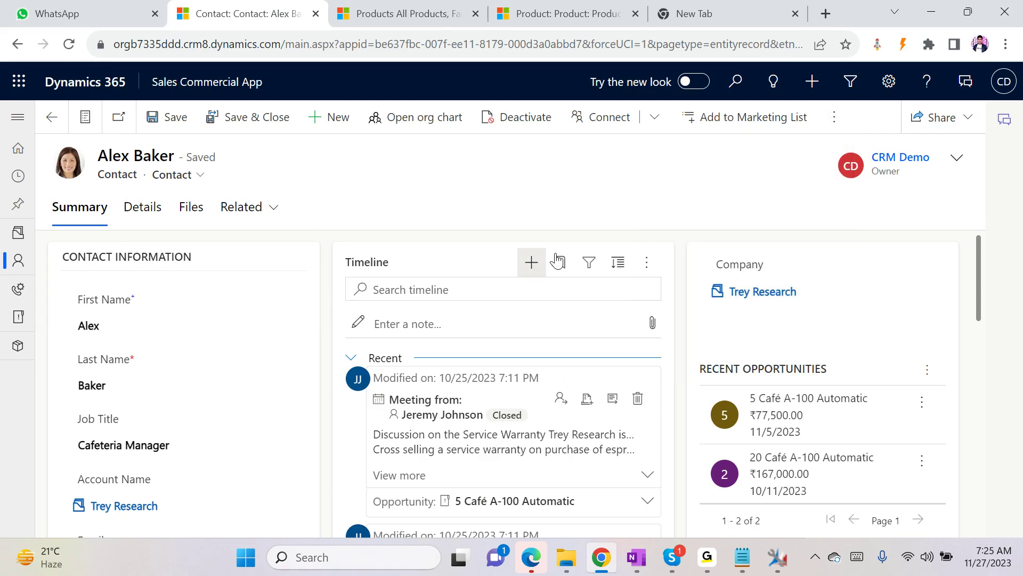
- Return to XrmToolBox, publish the ribbon customizations again, and dismiss the error report
click(777, 556)
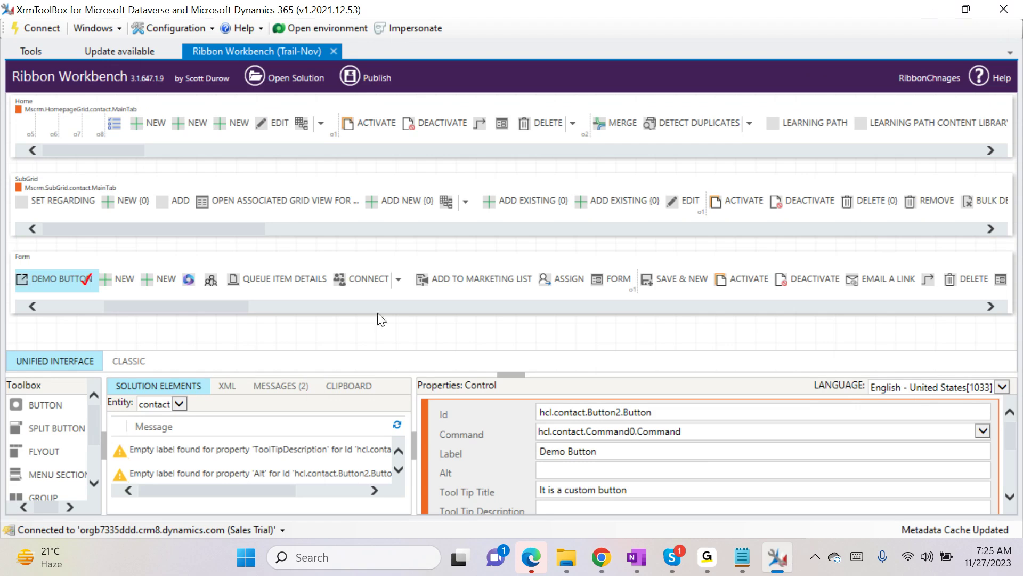
click(374, 79)
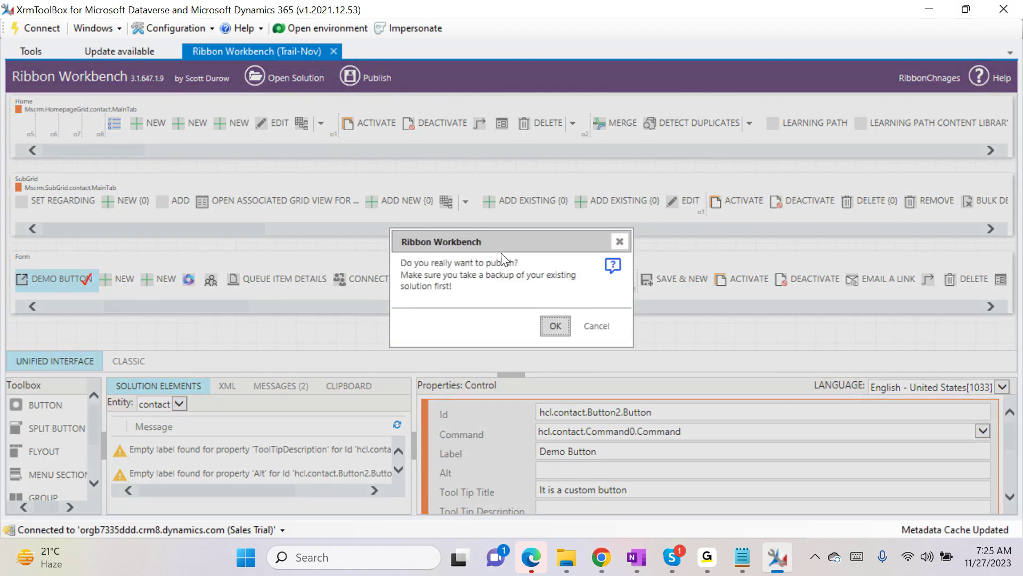
click(556, 326)
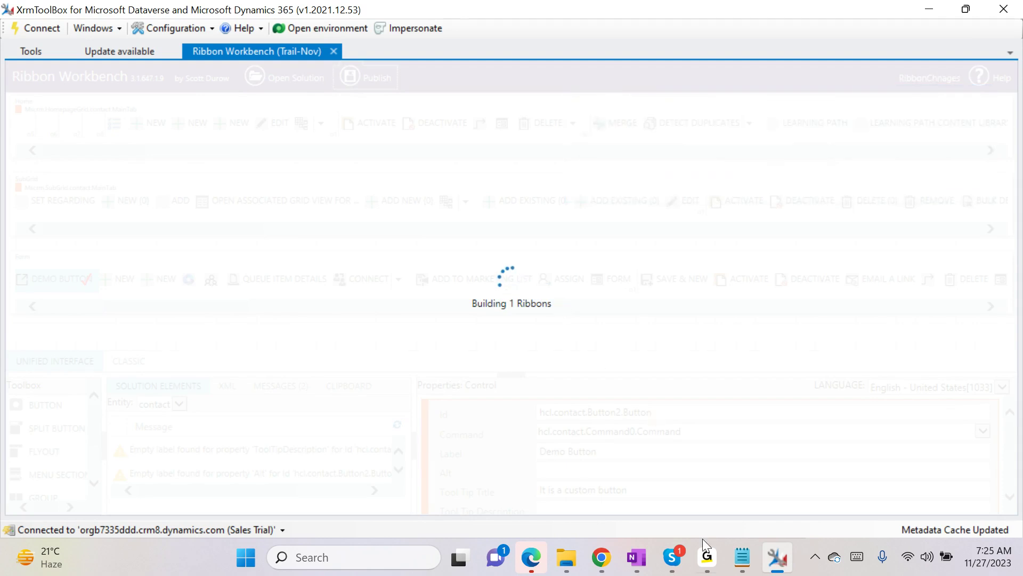
mouse_move(707, 557)
click(756, 476)
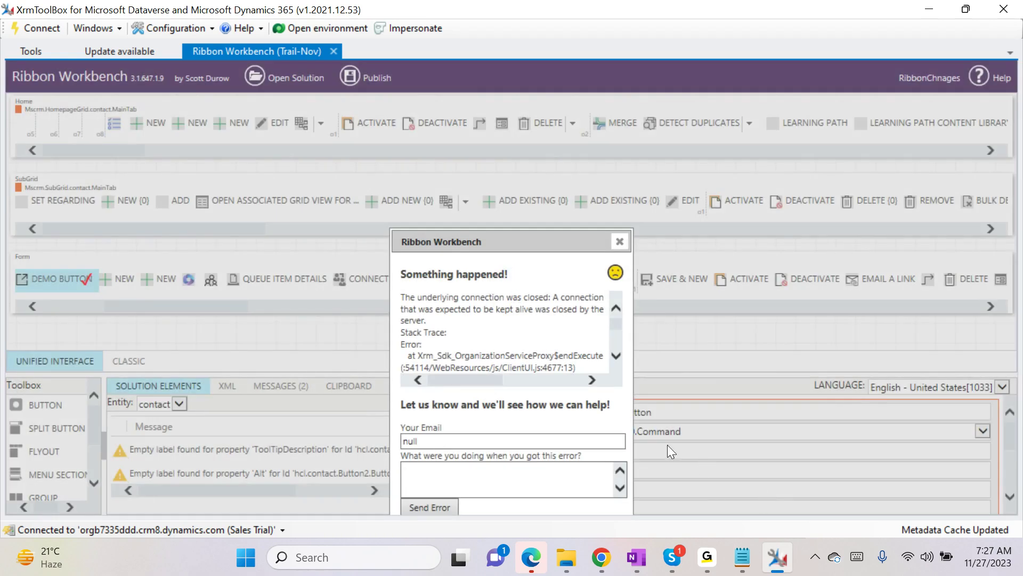
click(619, 242)
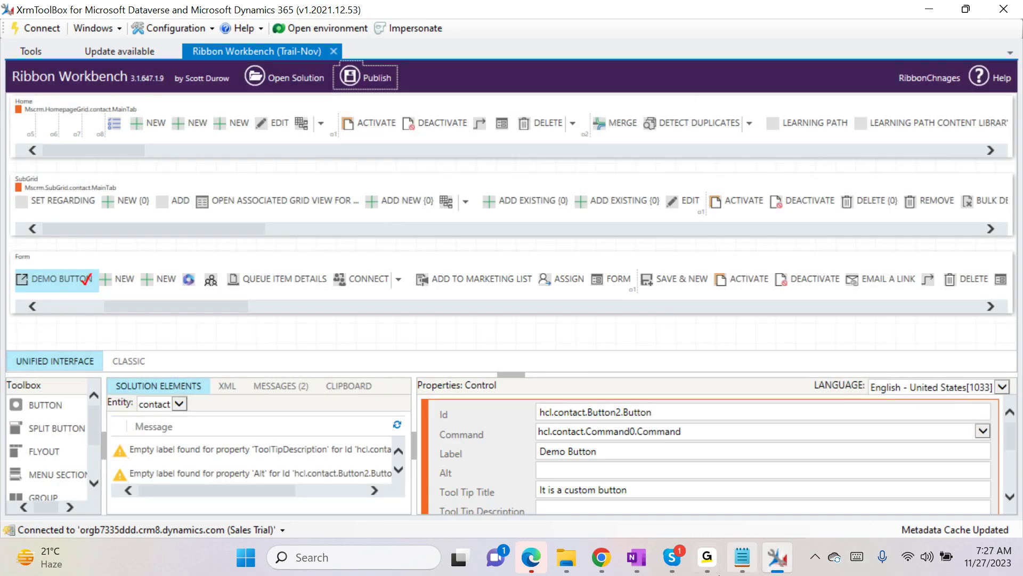
- Switch to Chrome and reload the contact record to refresh its command bar
mouse_move(601, 557)
click(550, 464)
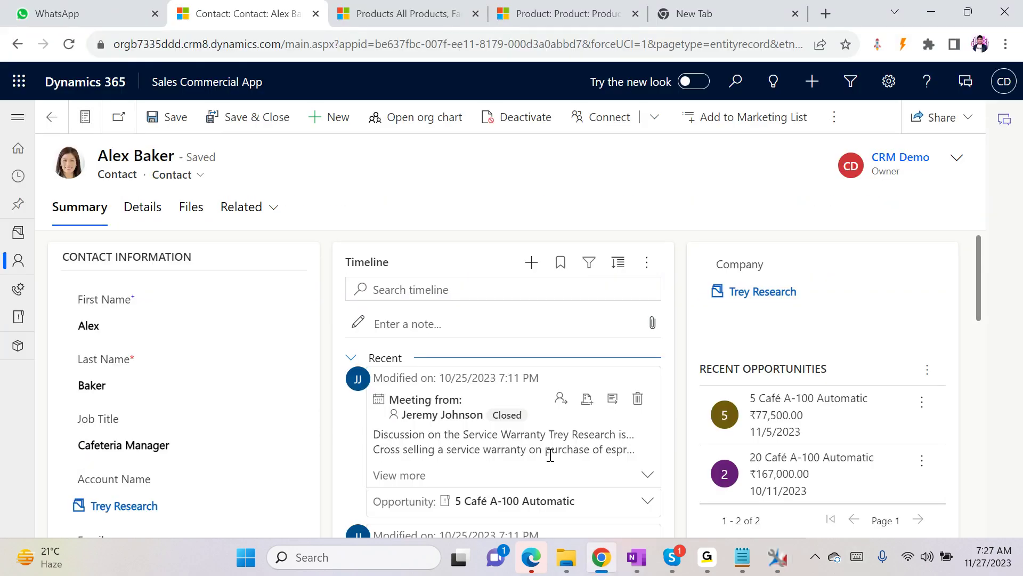
key(F5)
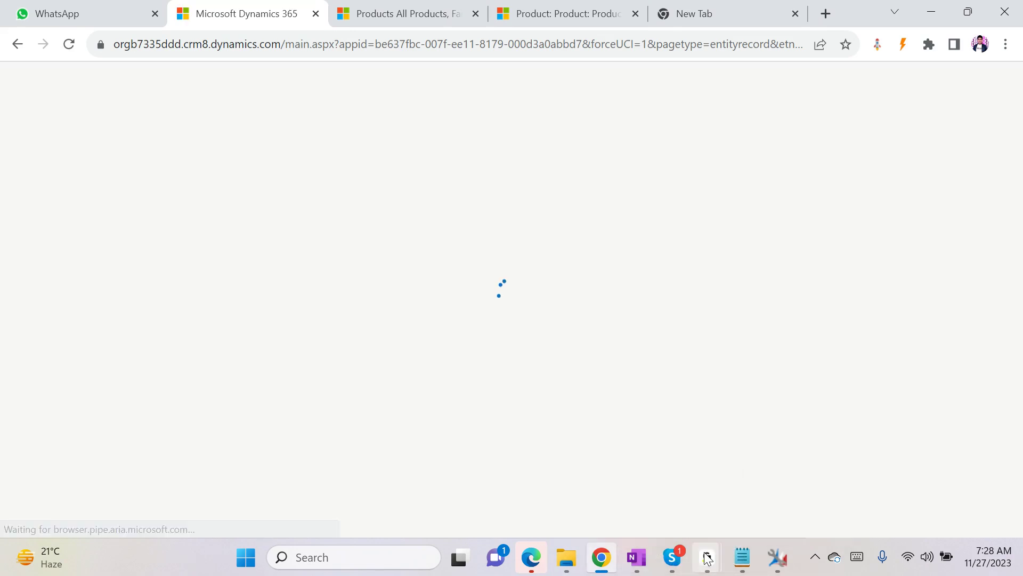
mouse_move(706, 557)
click(685, 511)
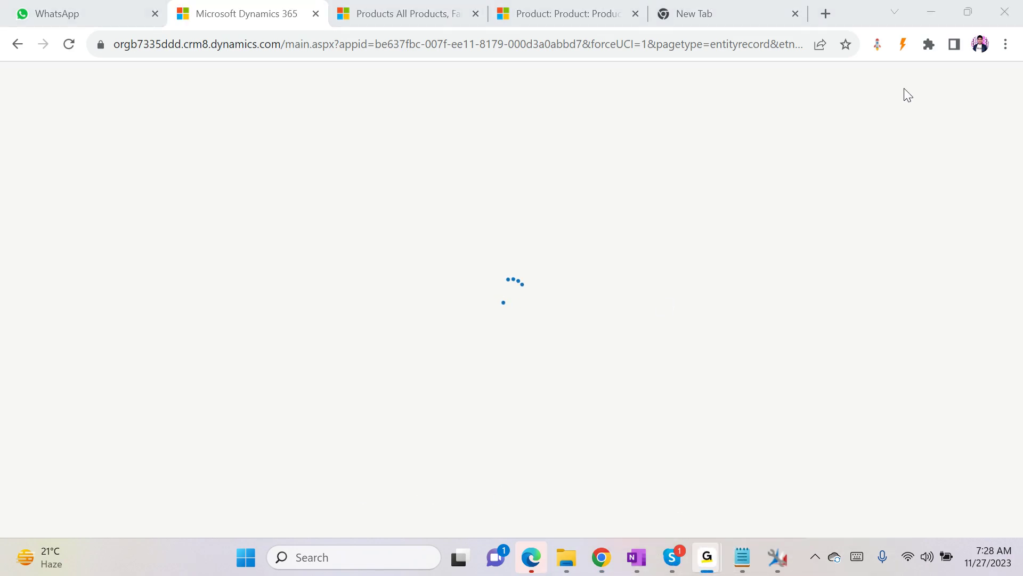
click(934, 11)
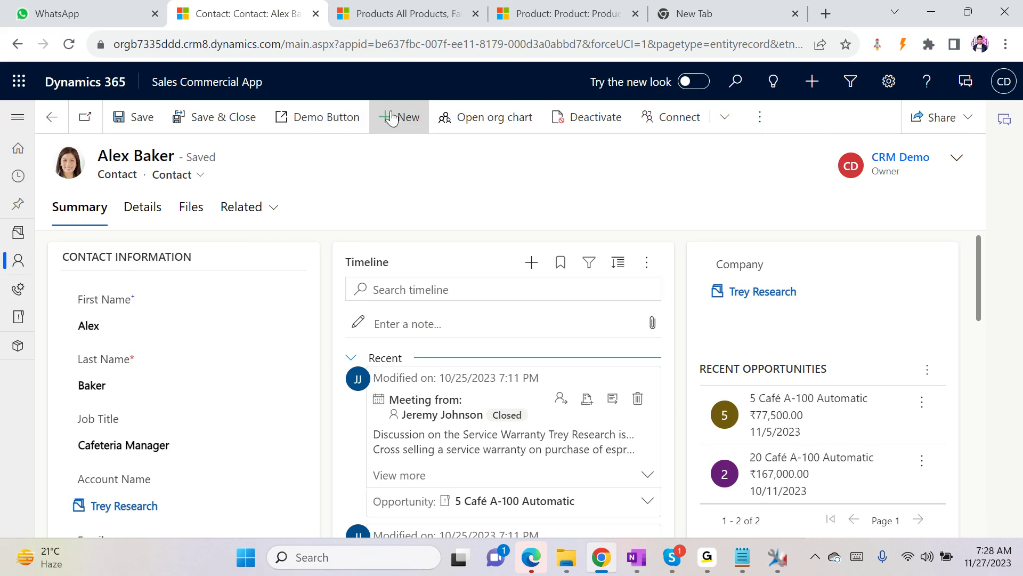
- Test the contact form's Demo Button, close the product tab it opens, and run the button once more
click(341, 130)
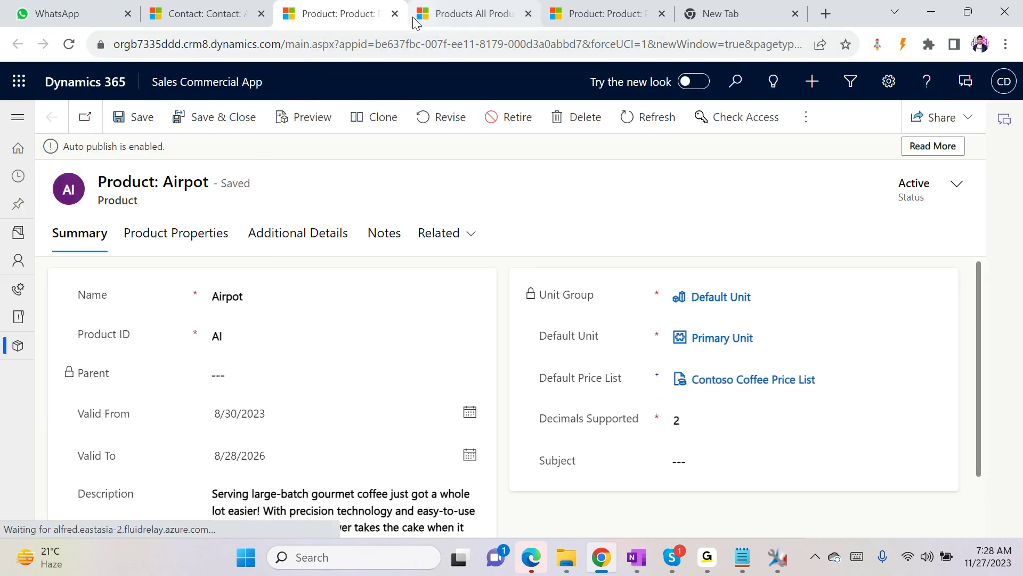
click(395, 14)
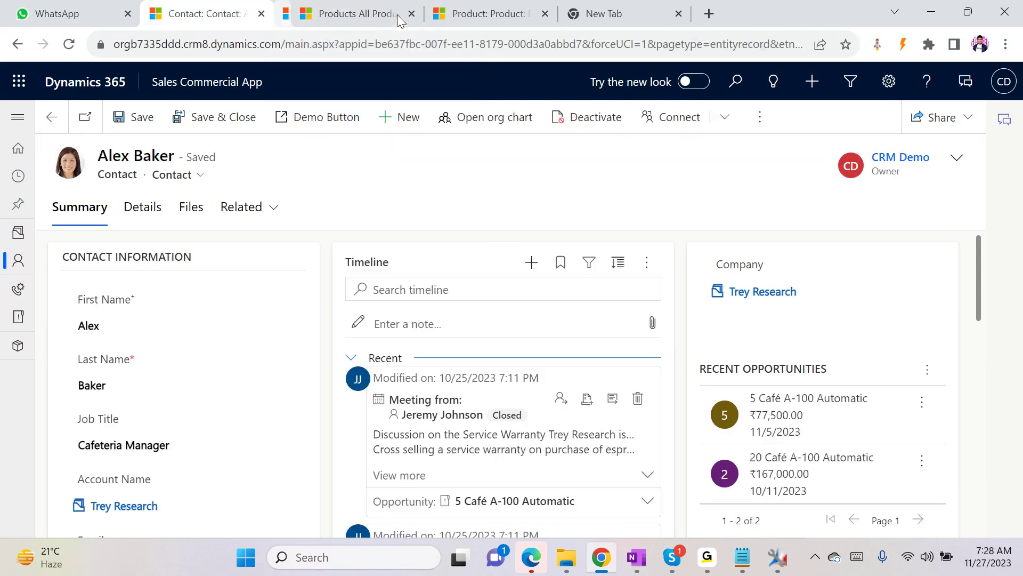
click(298, 119)
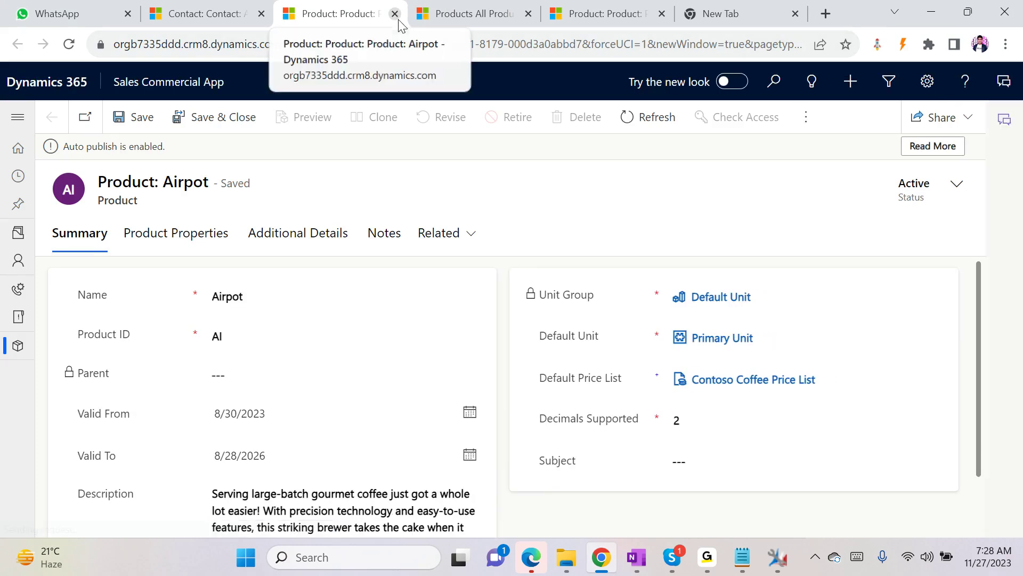
- Close the product page opened by the Demo Button and check the GoTo meeting window
click(395, 15)
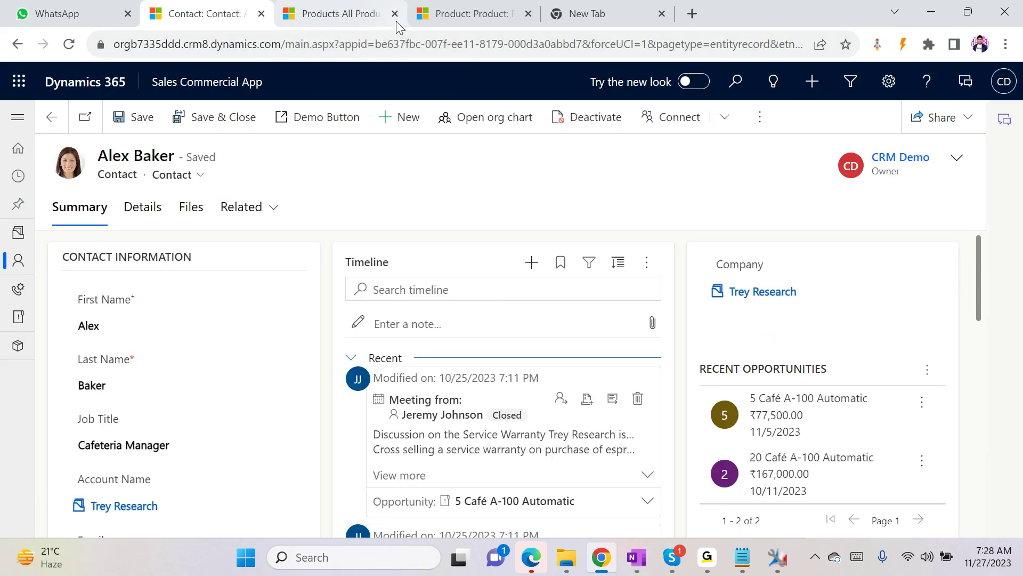
click(714, 561)
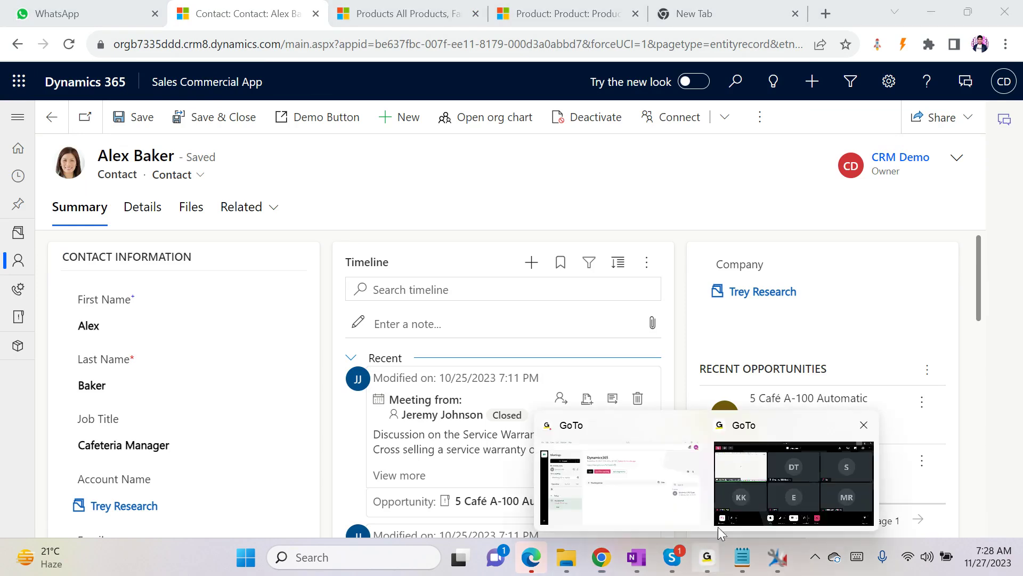
click(737, 481)
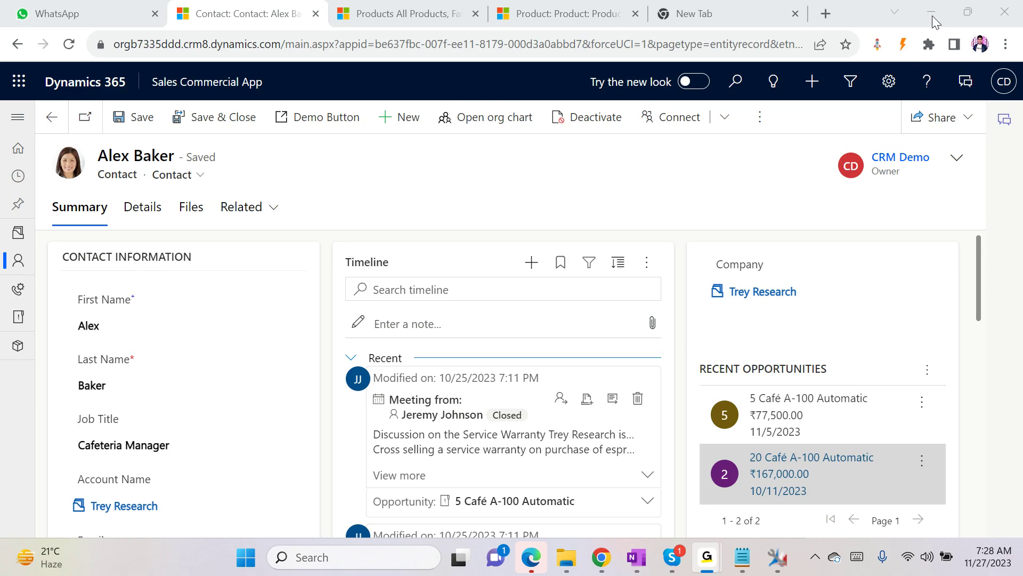
mouse_move(701, 556)
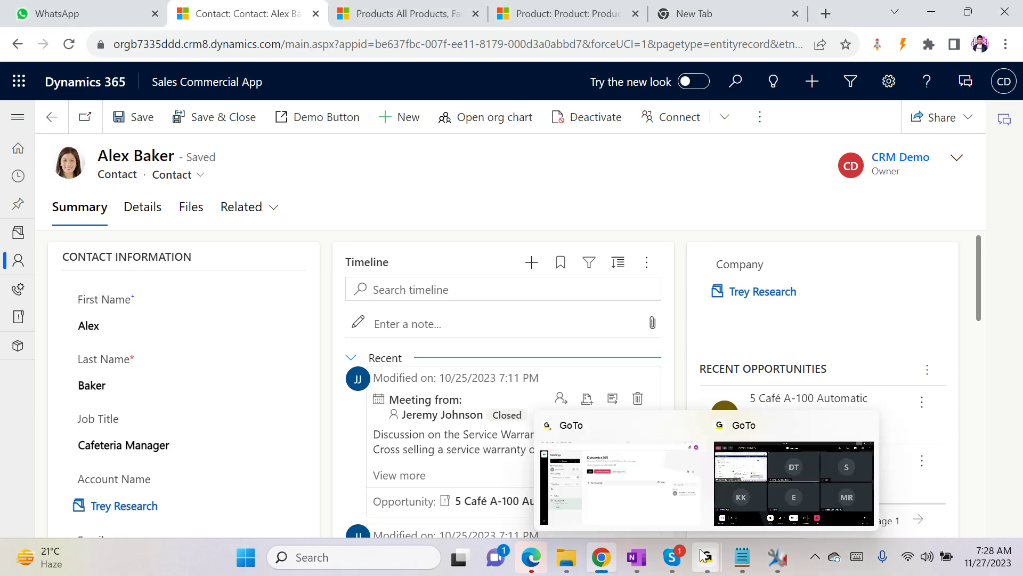
click(752, 498)
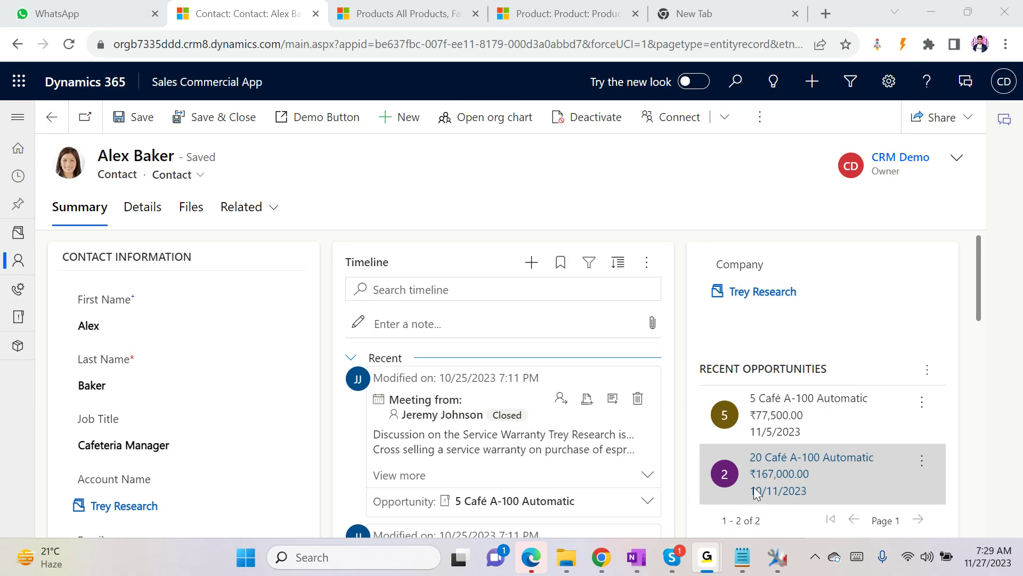
- Switch to XrmToolBox and examine the URL action settings of the contact command in Ribbon Workbench
click(609, 475)
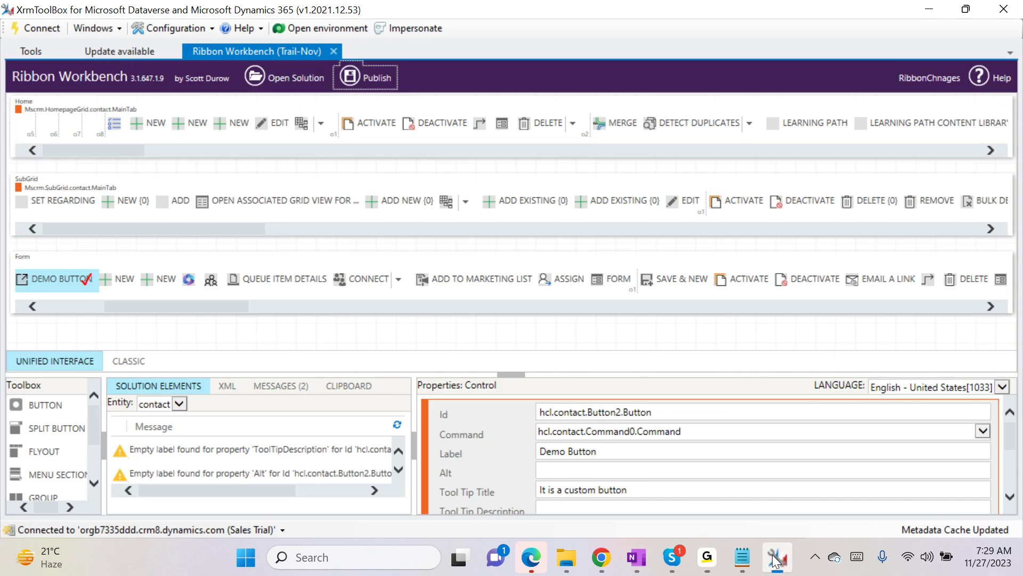
scroll(610, 476, down, 1)
scroll(609, 475, down, 1)
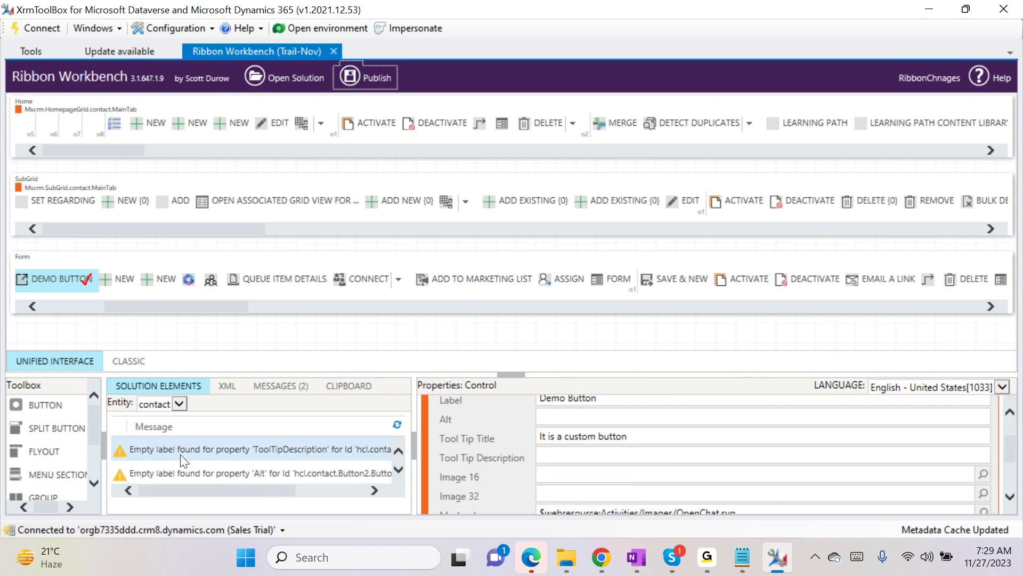
click(162, 386)
scroll(217, 480, down, 3)
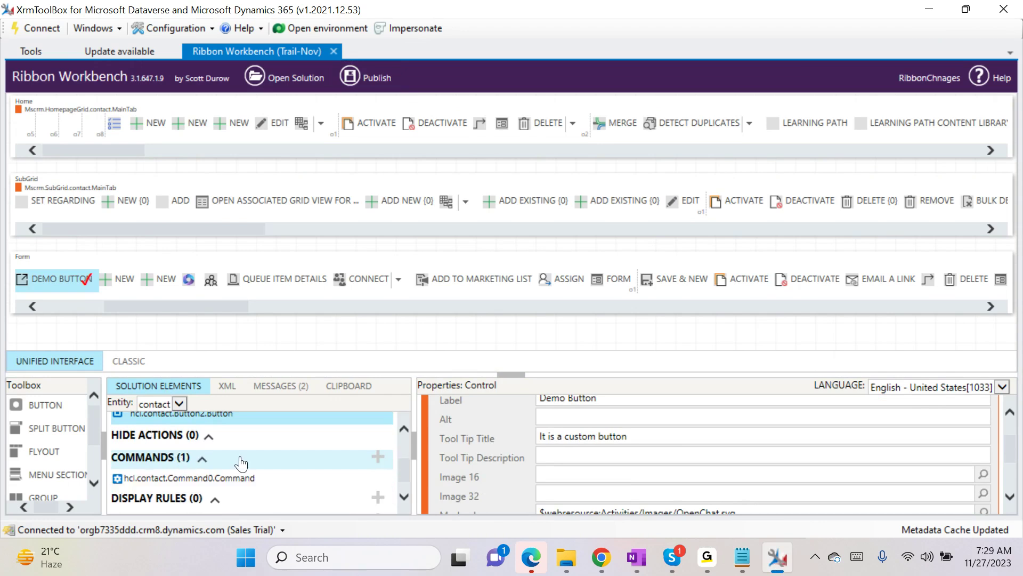
click(223, 458)
scroll(603, 462, down, 2)
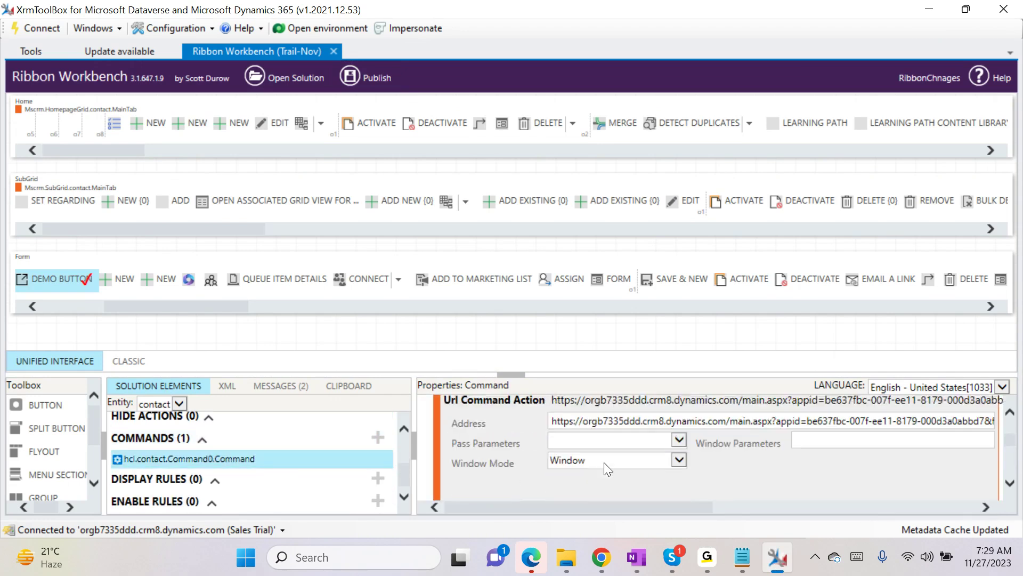
scroll(719, 429, up, 3)
scroll(719, 429, down, 2)
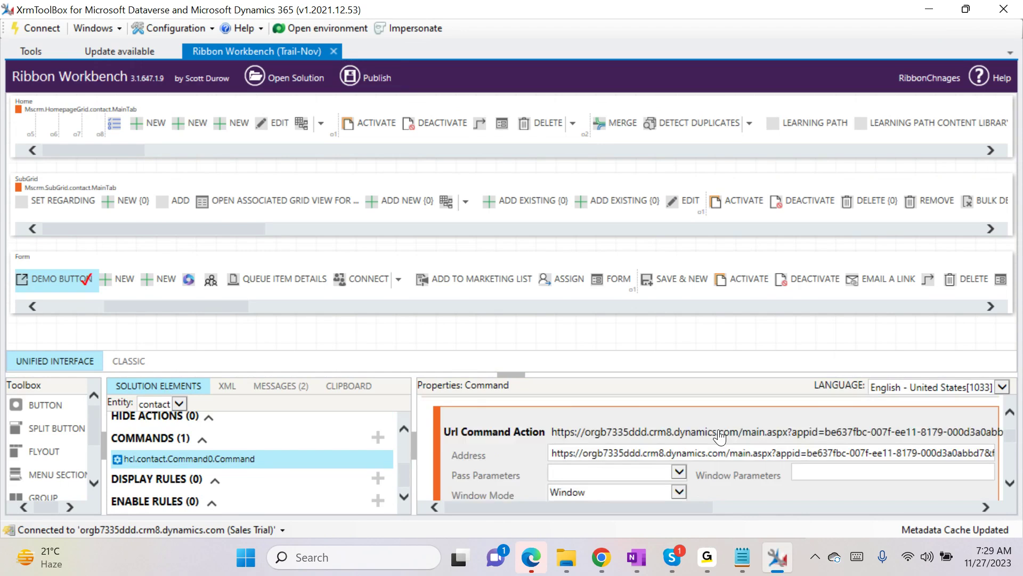
scroll(605, 447, up, 1)
scroll(604, 450, down, 3)
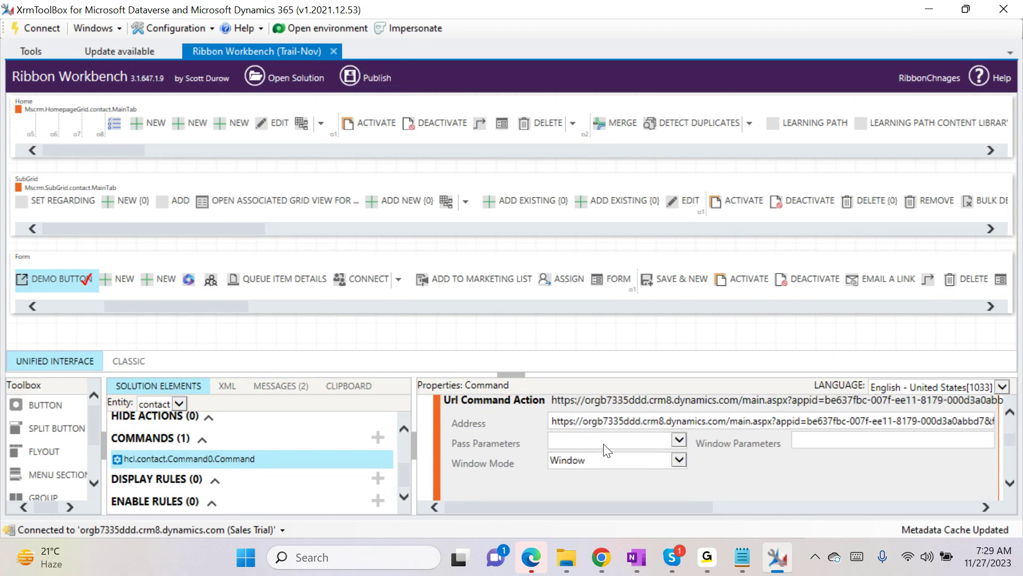
scroll(519, 435, down, 1)
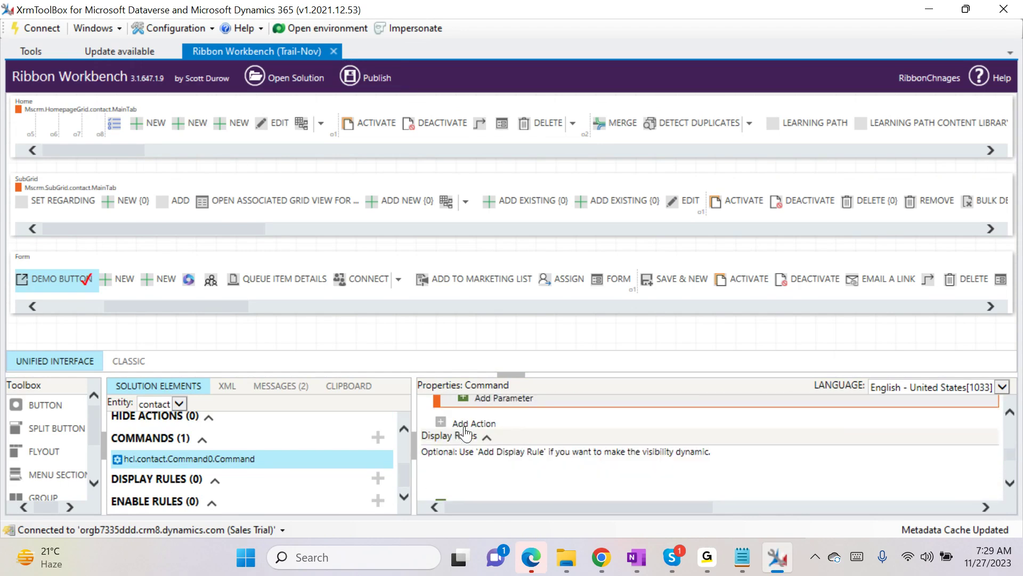
scroll(586, 445, up, 2)
scroll(586, 440, up, 3)
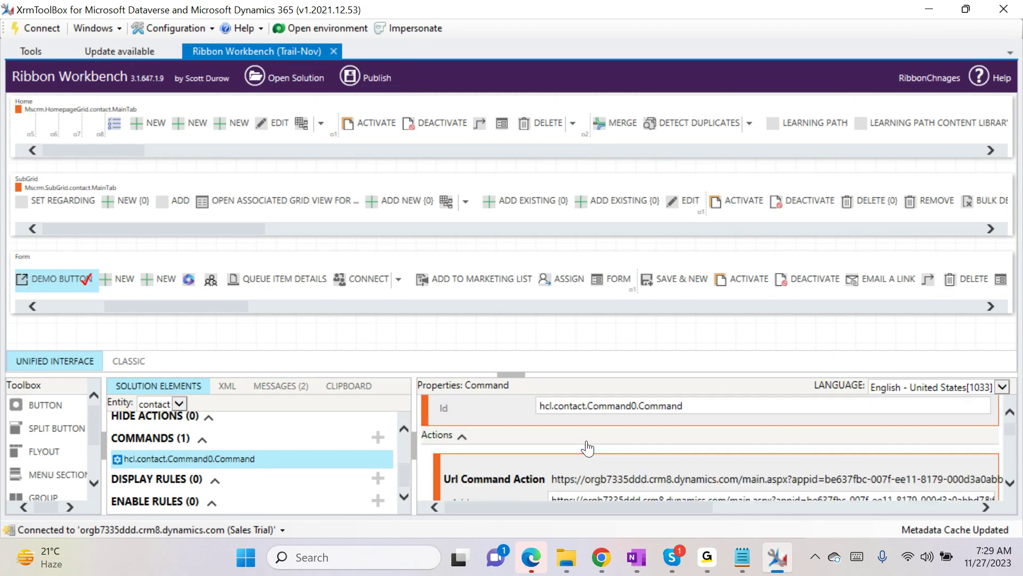
- Open Notepad++, decline its update, and review the hideSection and SetAccountName functions in the new 10 file
mouse_move(655, 559)
key(super)
text(notepad++)
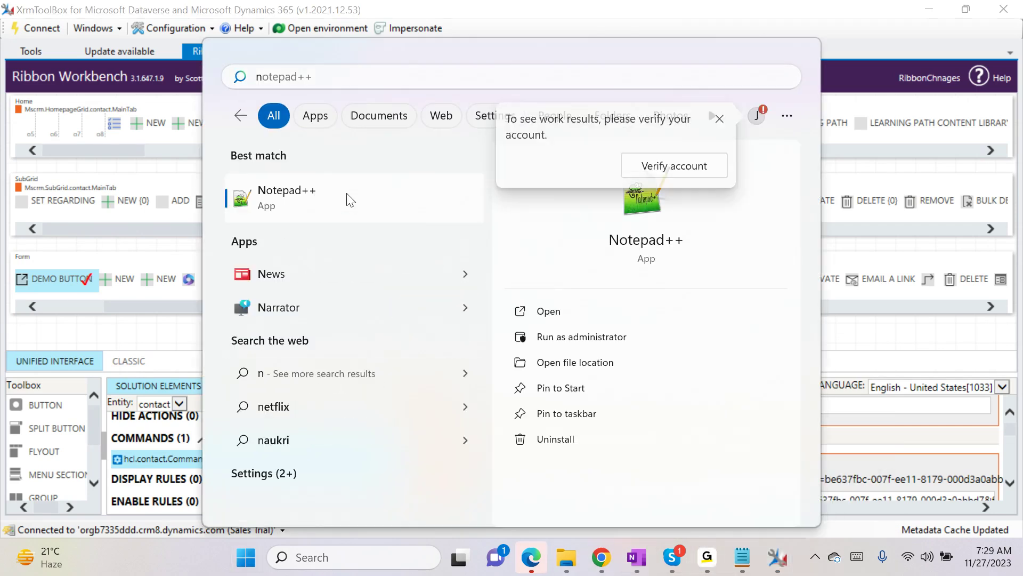
click(357, 212)
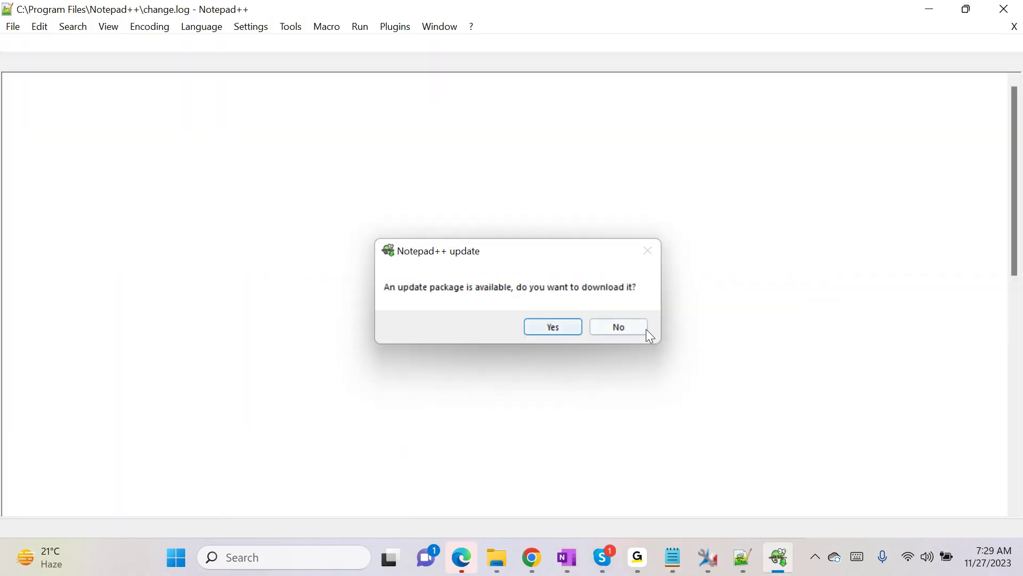
click(645, 329)
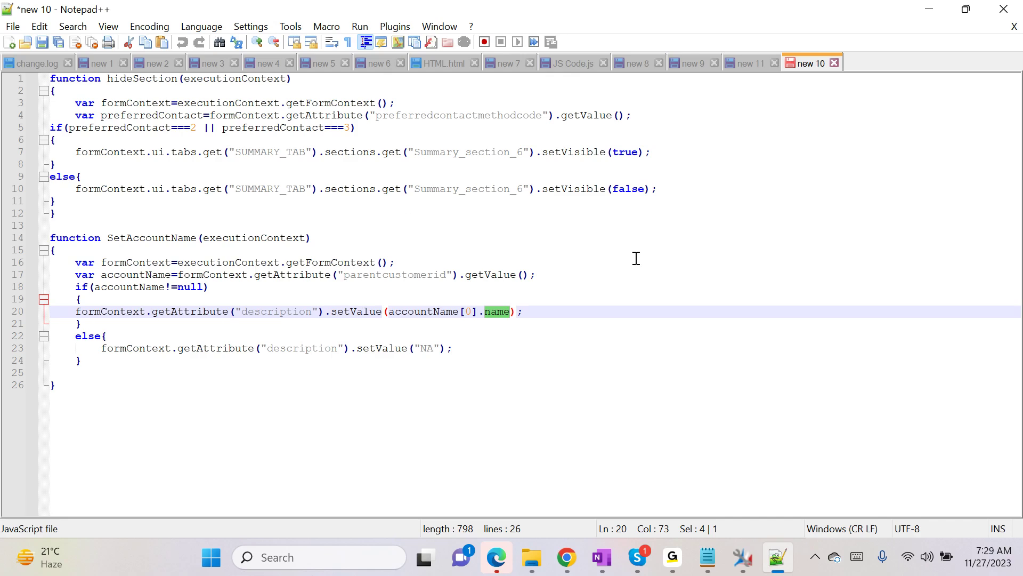
double_click(120, 117)
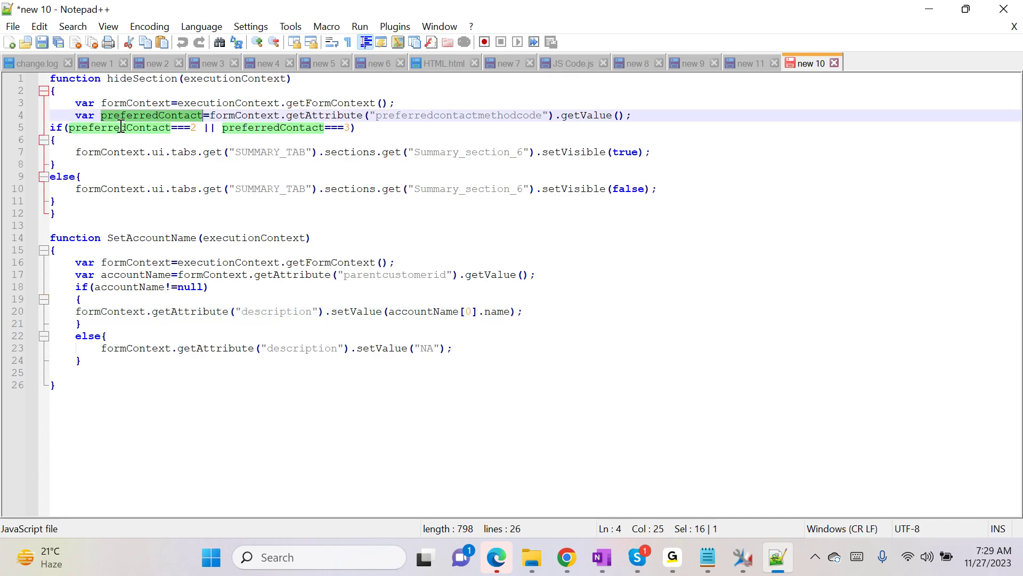
double_click(128, 237)
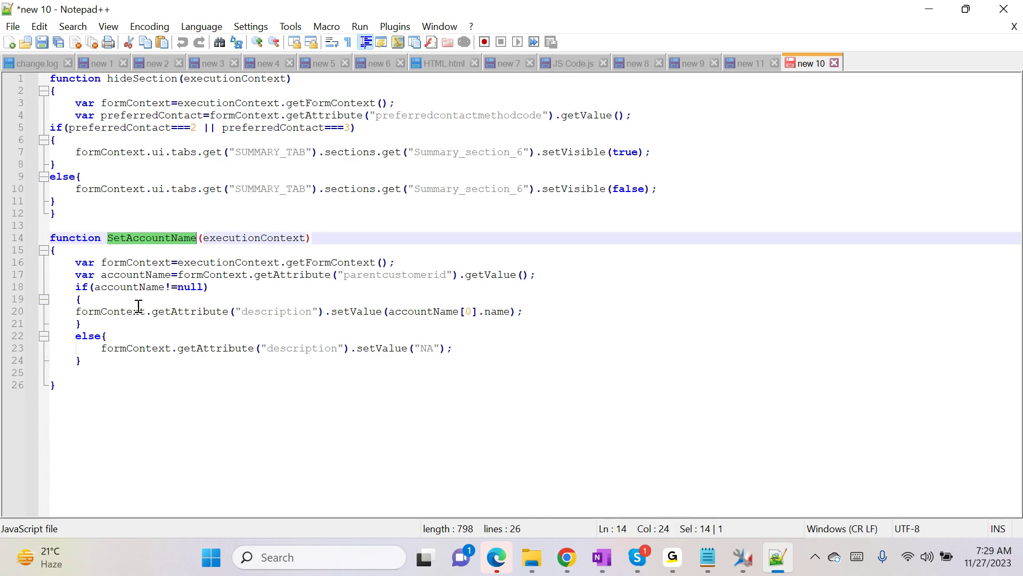
click(165, 249)
double_click(166, 238)
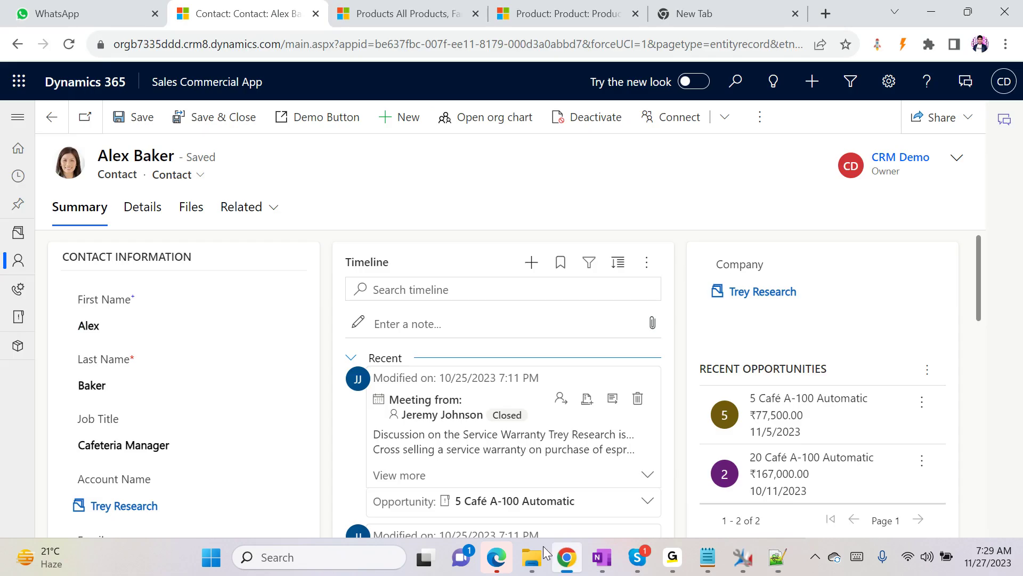
- Switch to Chrome and check the Personal Notes among the contact's details
click(567, 557)
click(152, 223)
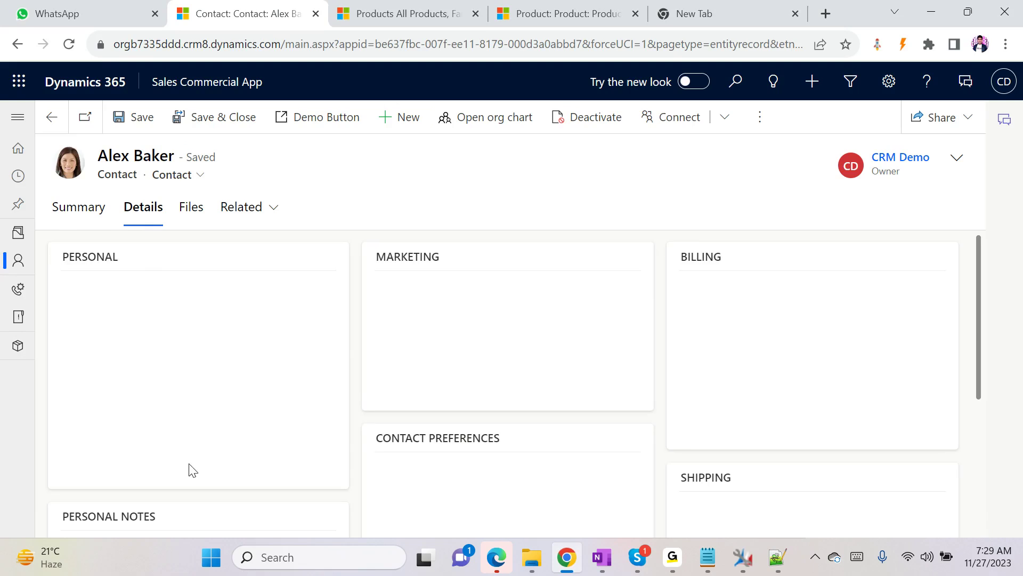
scroll(162, 436, down, 5)
scroll(137, 263, up, 2)
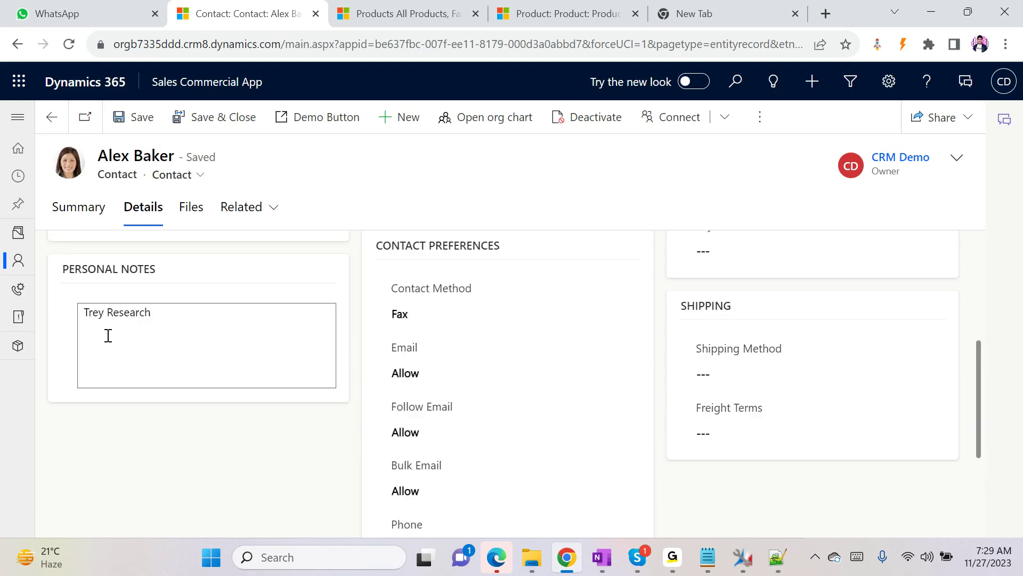
- Replace the account in the contact's Account Name field with Account1002
click(80, 208)
scroll(175, 405, down, 3)
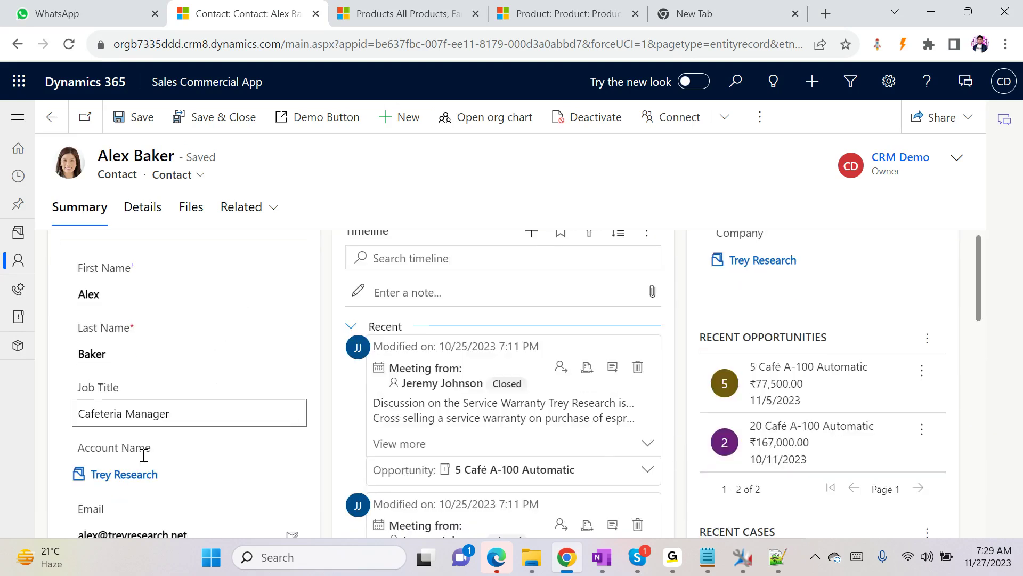
click(176, 344)
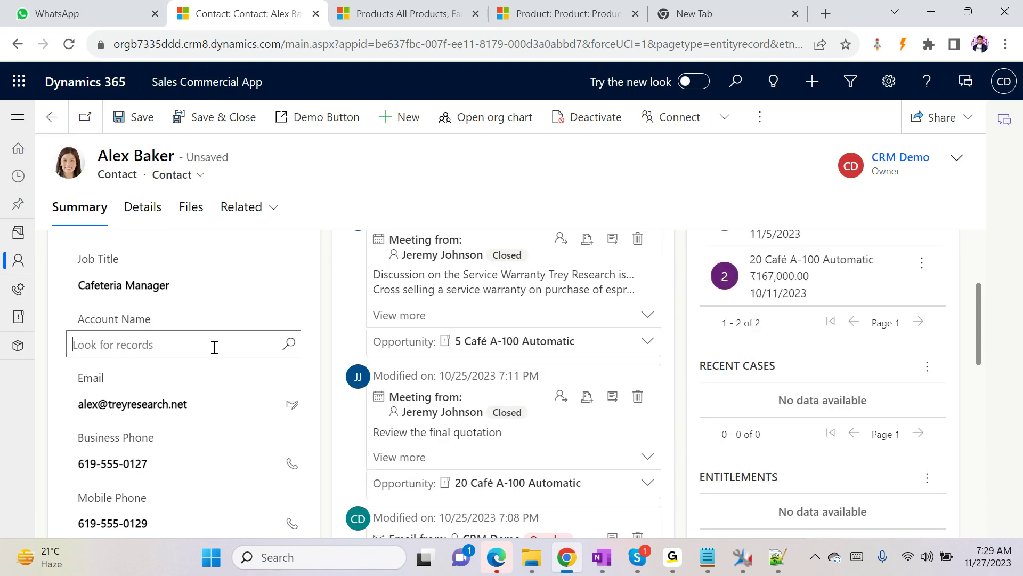
click(288, 346)
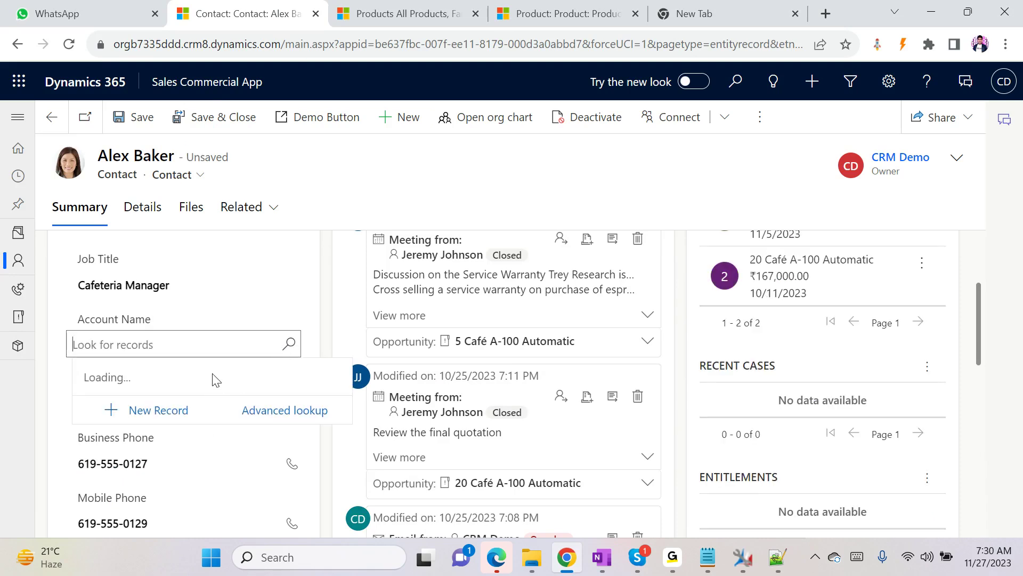
scroll(191, 280, down, 3)
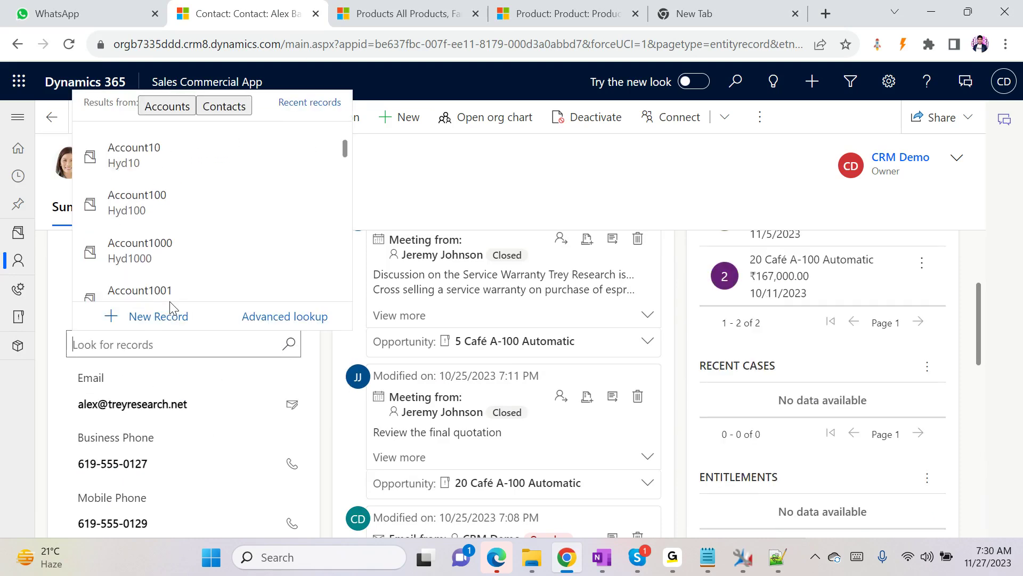
click(181, 280)
- Show the contact's Personal Notes and save the record to test the account name script
click(143, 206)
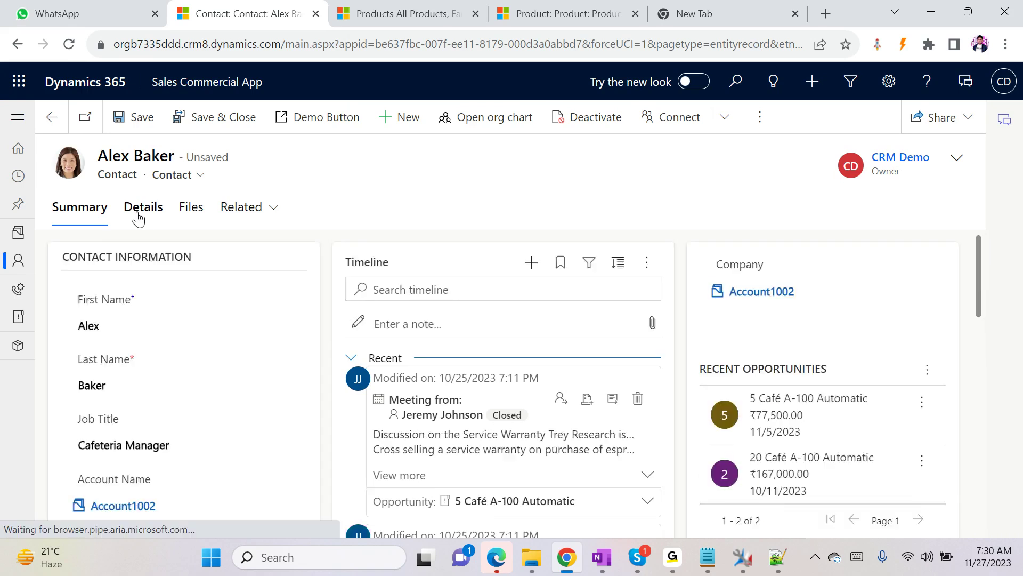
scroll(176, 420, down, 3)
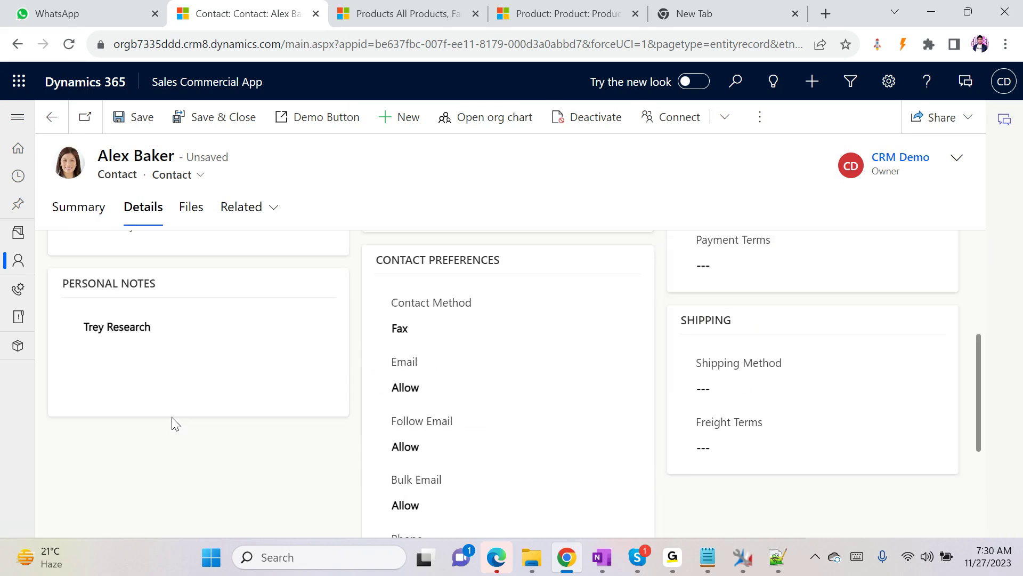
click(137, 116)
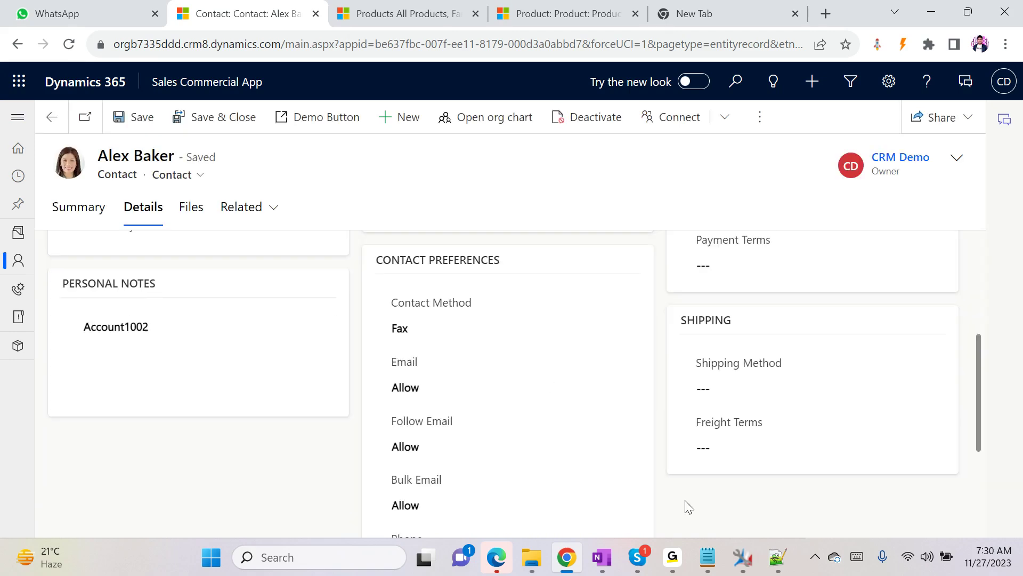
- Return to Notepad++ and review how SetAccountName uses the accountName variable and the description attribute
click(777, 557)
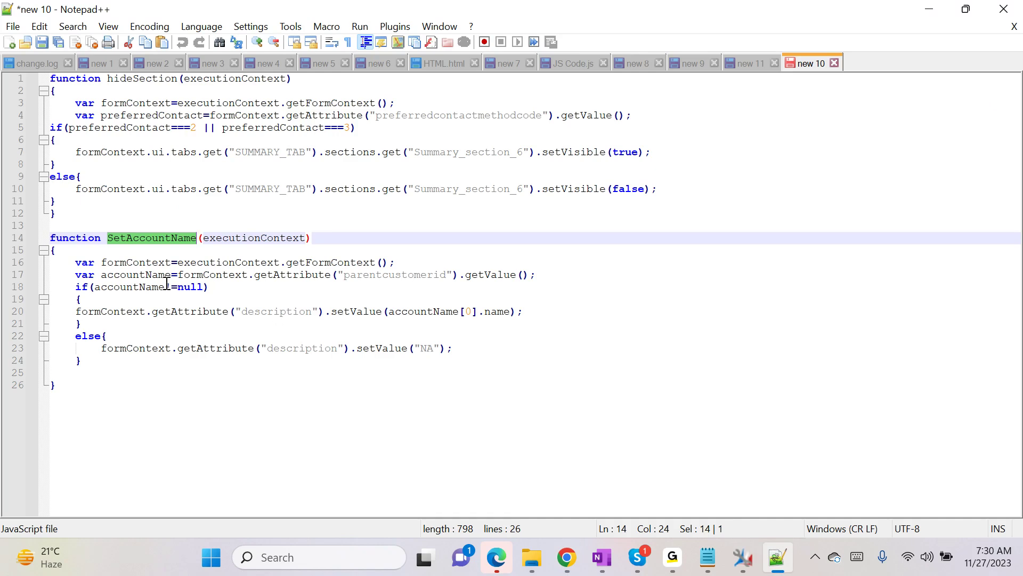
double_click(145, 276)
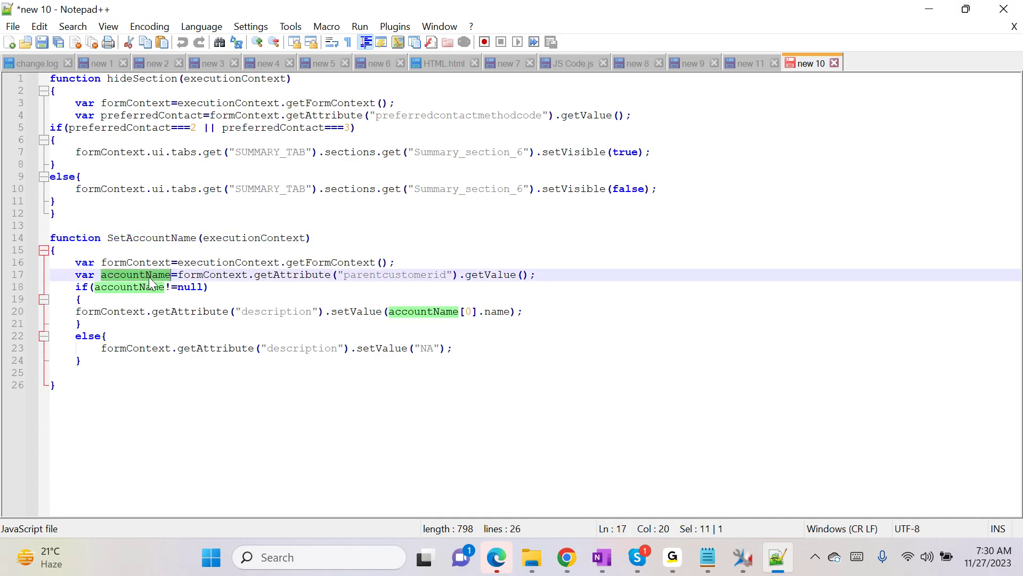
double_click(284, 314)
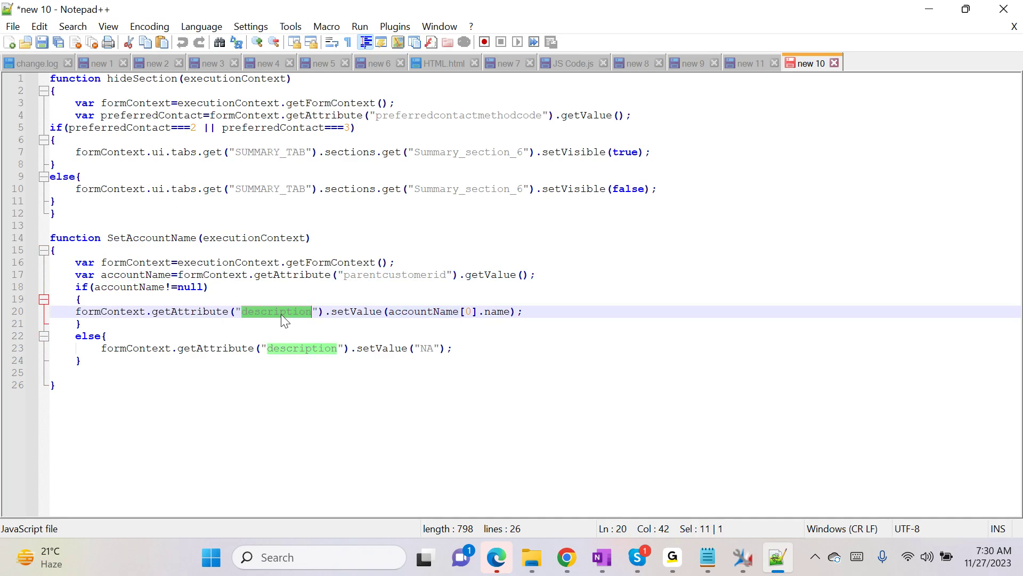
click(523, 345)
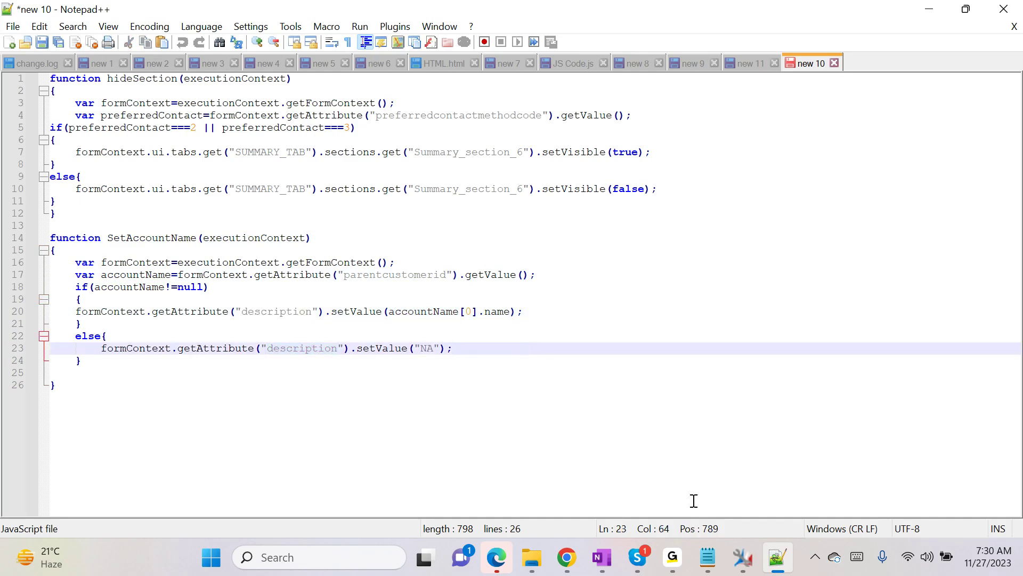
- Switch to XrmToolBox and delete the URL action from the contact command hcl.contact.Command0.Command
mouse_move(743, 557)
click(662, 469)
scroll(662, 468, down, 2)
scroll(785, 448, down, 2)
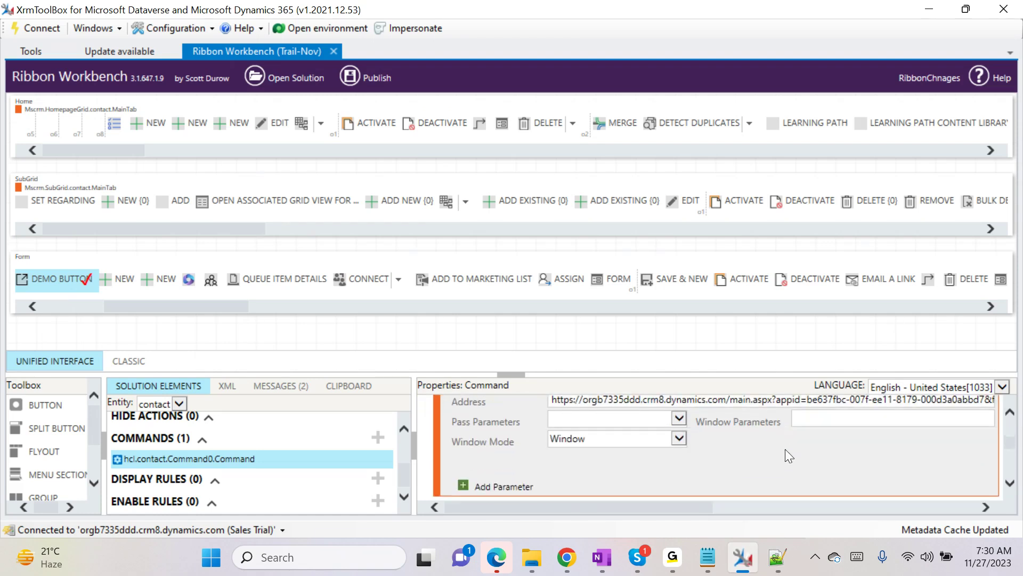
right_click(705, 455)
click(752, 473)
scroll(762, 482, up, 3)
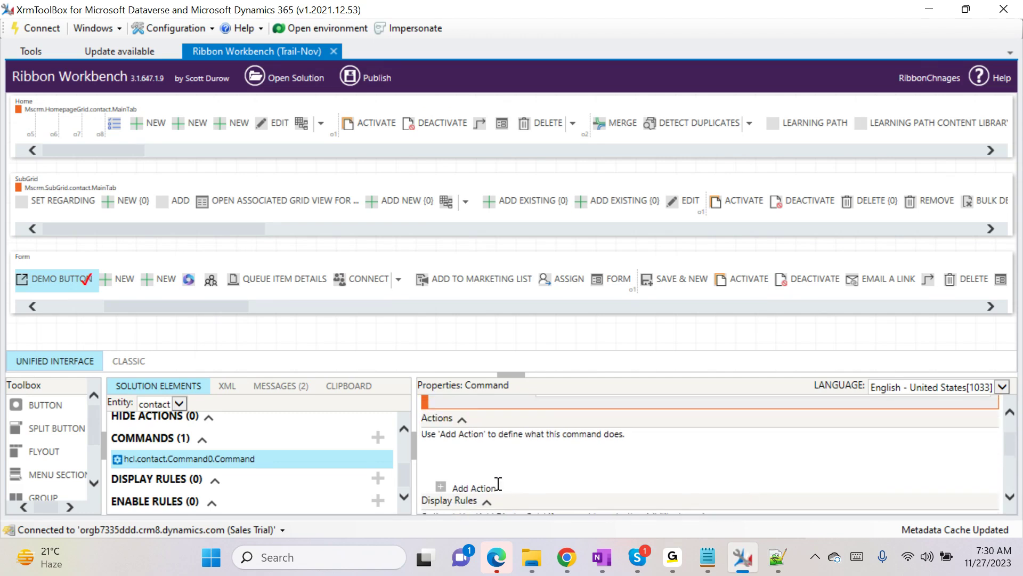
- Try to add a JavaScript action to the contact command and search for its library with contact
click(484, 486)
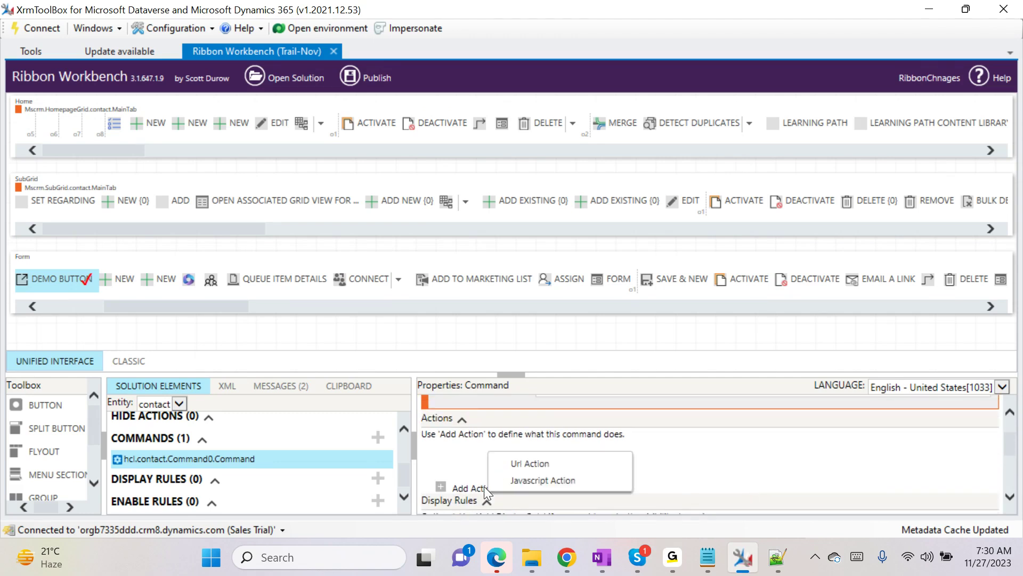
click(524, 481)
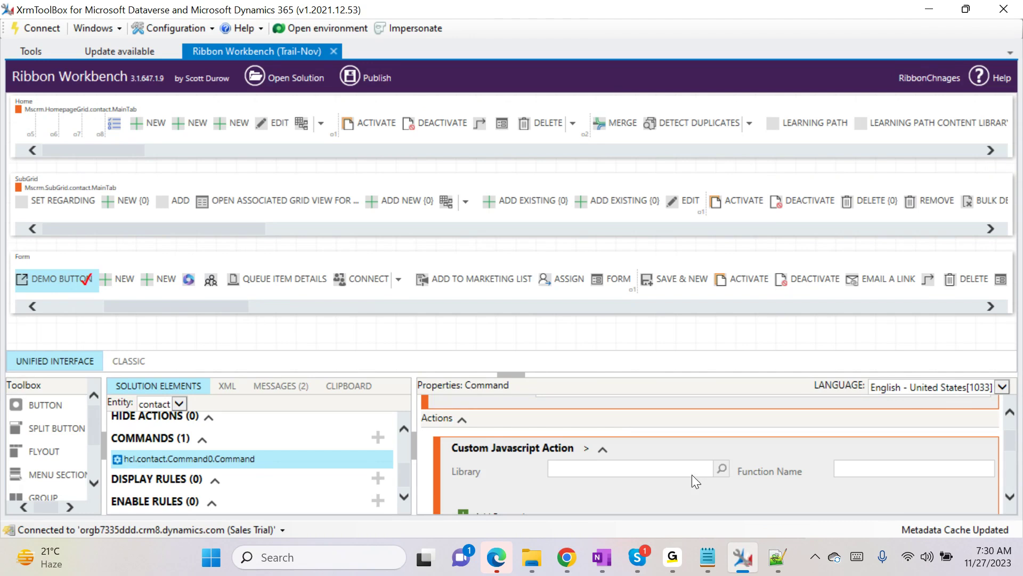
scroll(677, 473, down, 3)
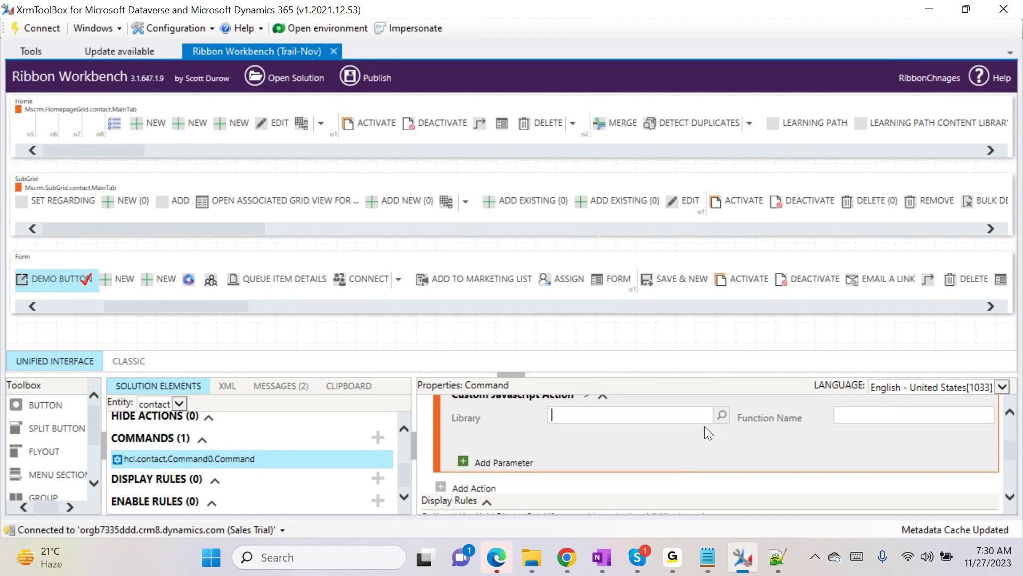
click(720, 416)
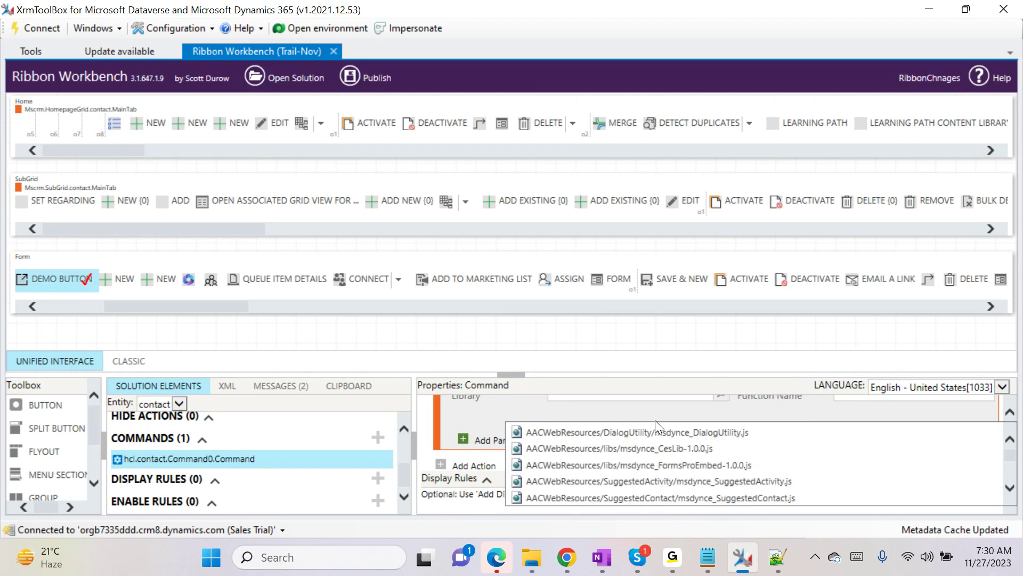
text(contact)
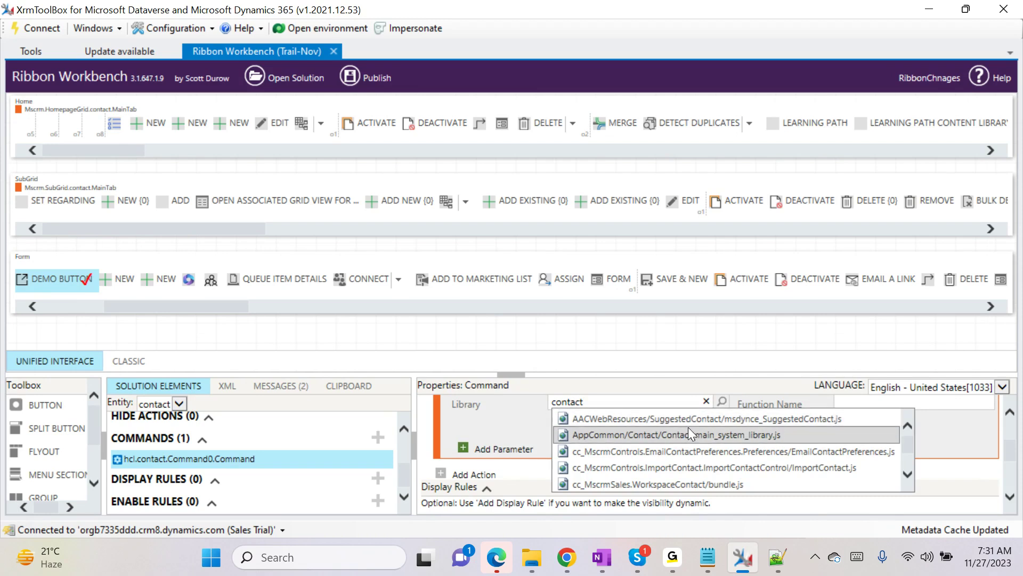
click(911, 472)
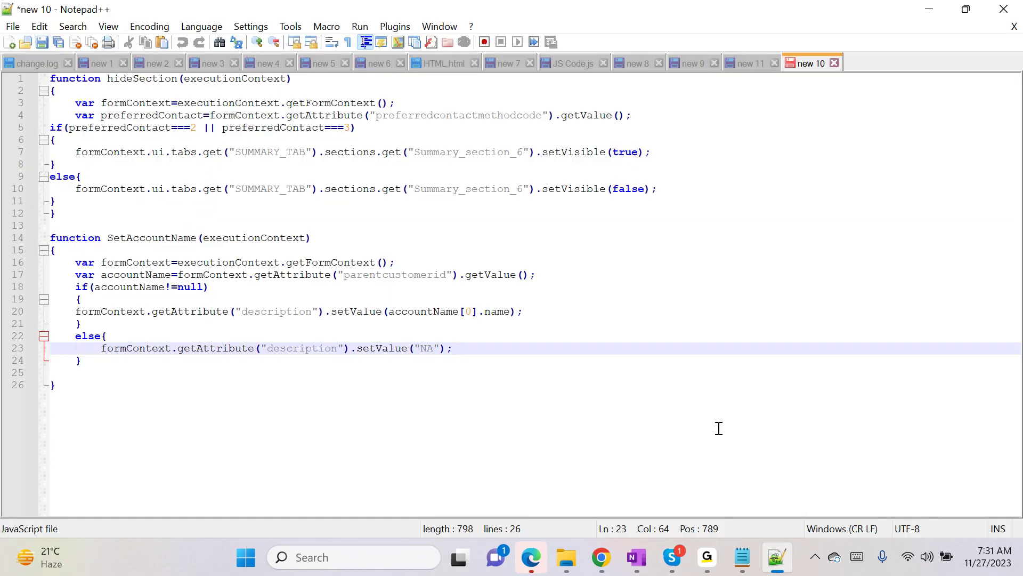
- Relaunch XrmToolBox from the XrmToolbox folder, dismiss the Tool Library and connect to Trail-Nov
click(567, 557)
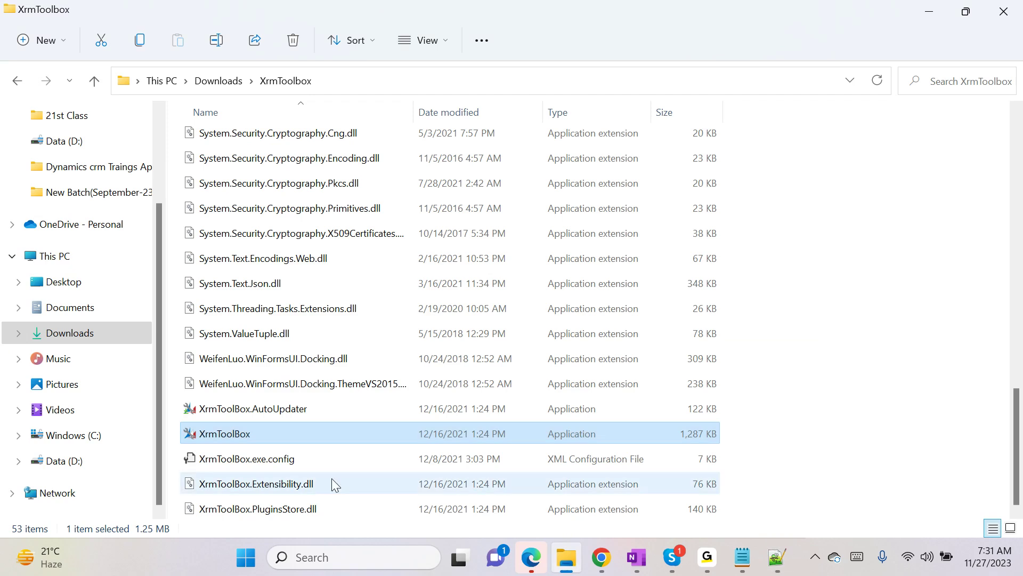
double_click(270, 440)
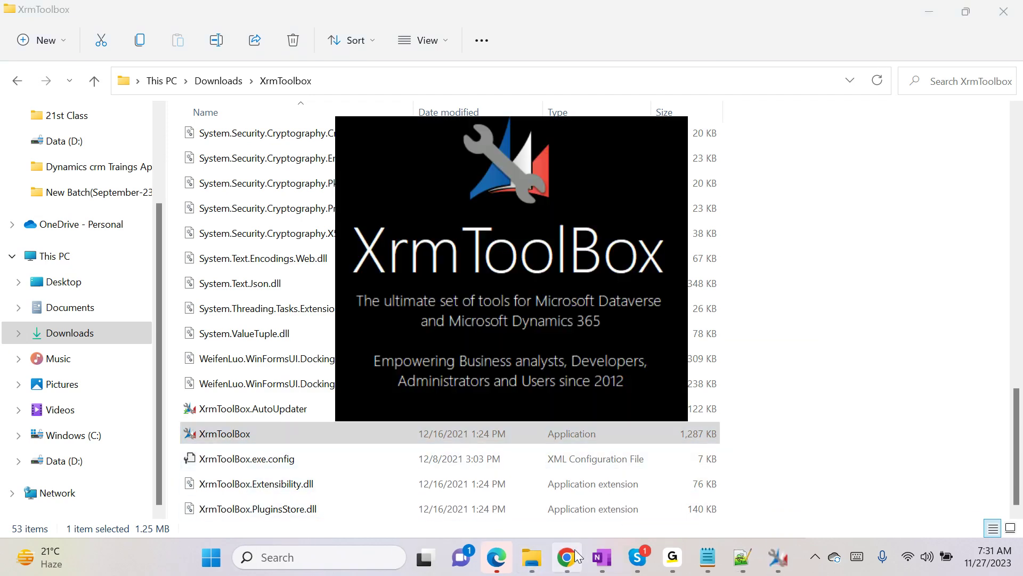
click(575, 557)
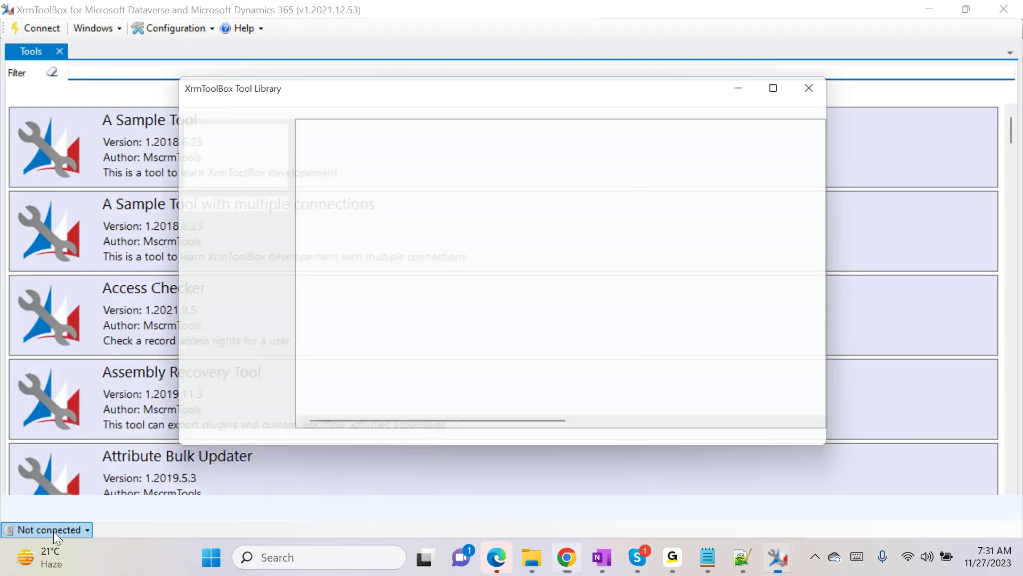
click(834, 85)
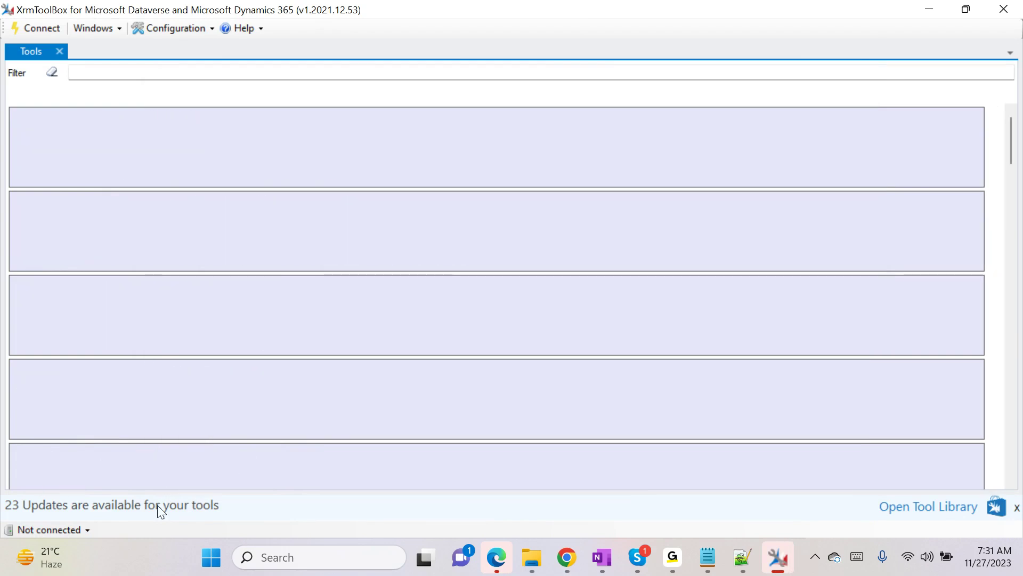
click(49, 527)
mouse_move(65, 488)
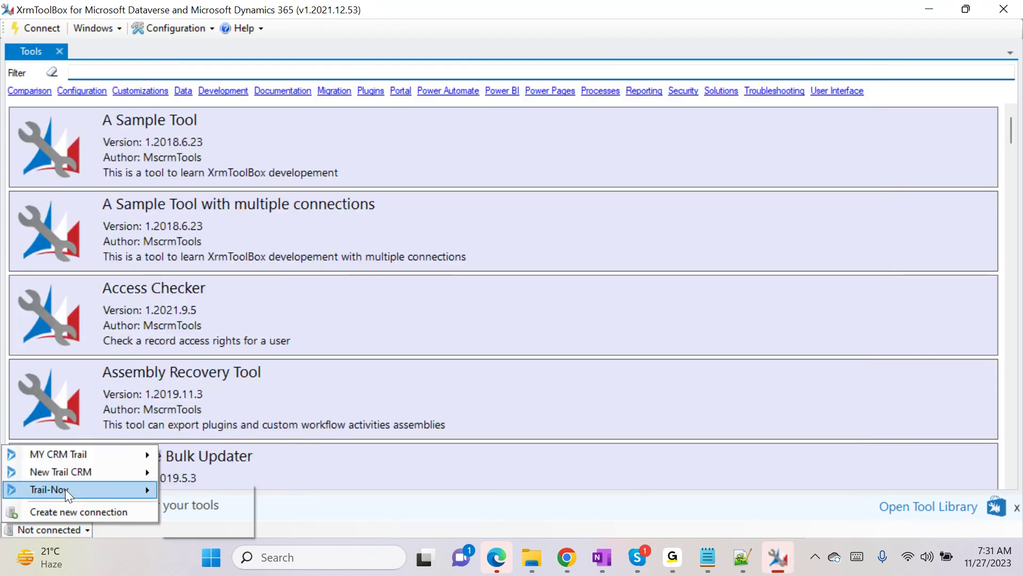
click(200, 485)
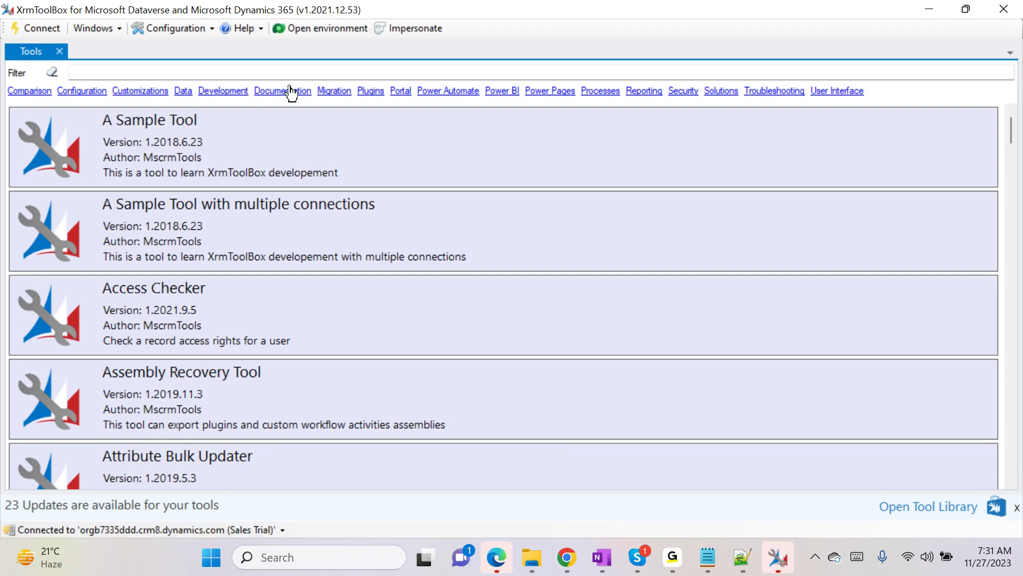
- Open Ribbon Workbench on the Trail-Nov connection and load the Ribbon Chnages solution
click(305, 73)
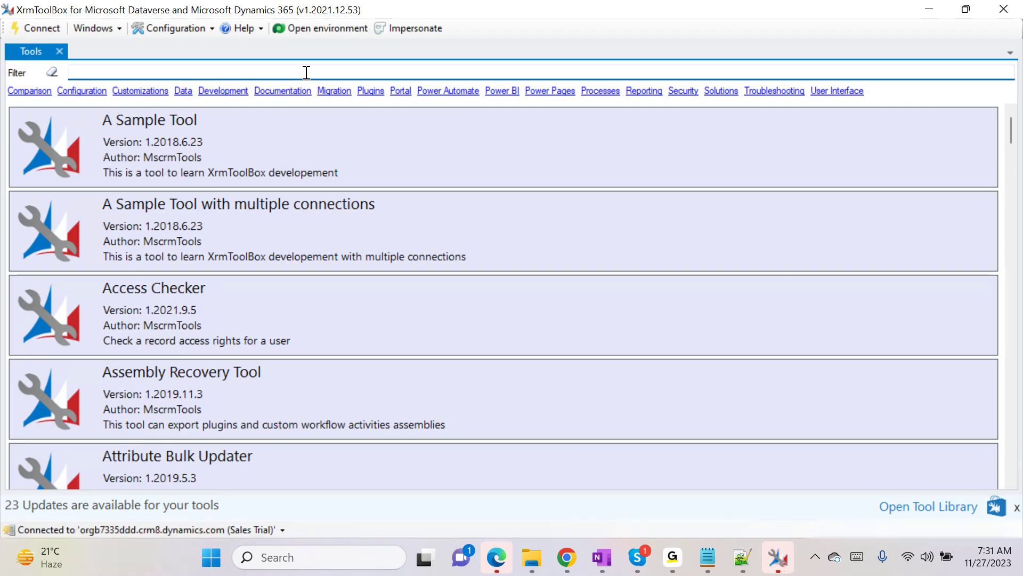
text(ri)
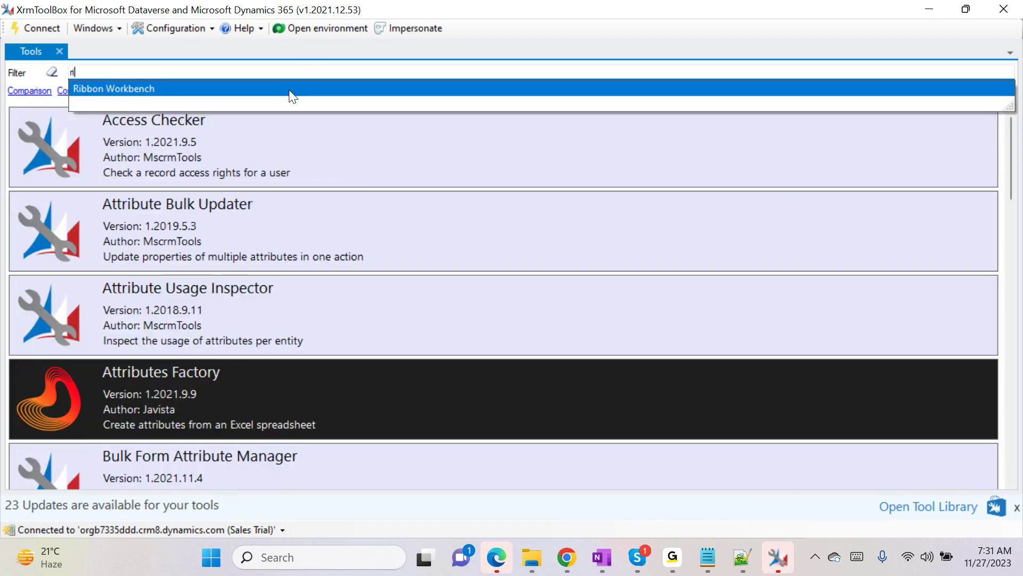
click(288, 89)
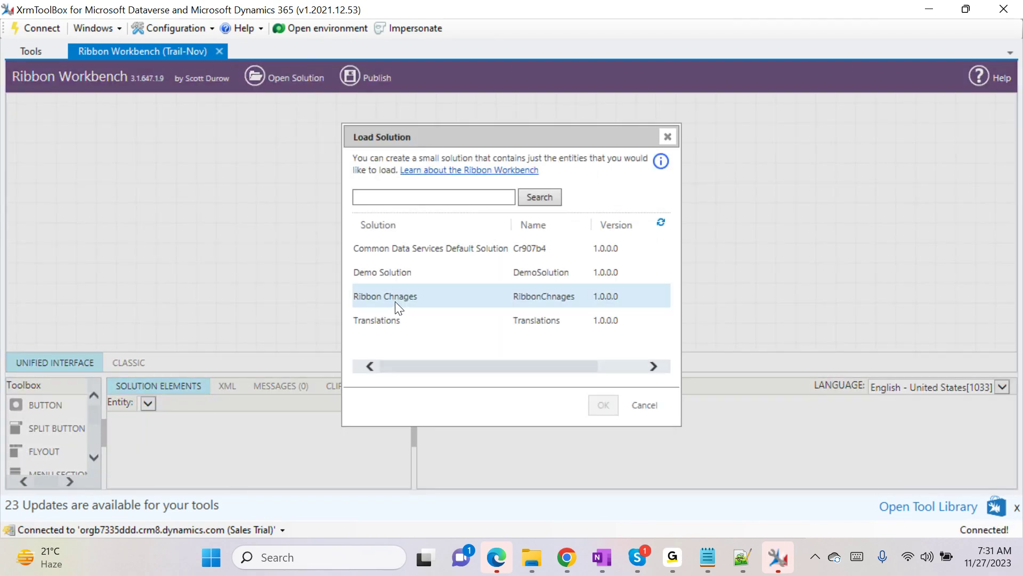
double_click(395, 301)
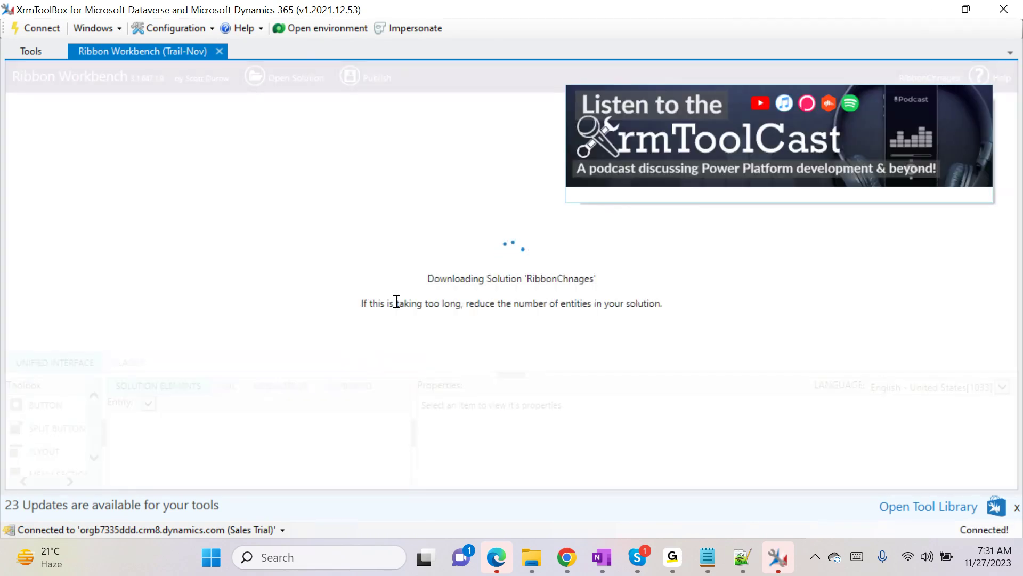
- Switch to Chrome and search the contact page's source files for c2 in the developer tools to find the contact script's name
click(575, 560)
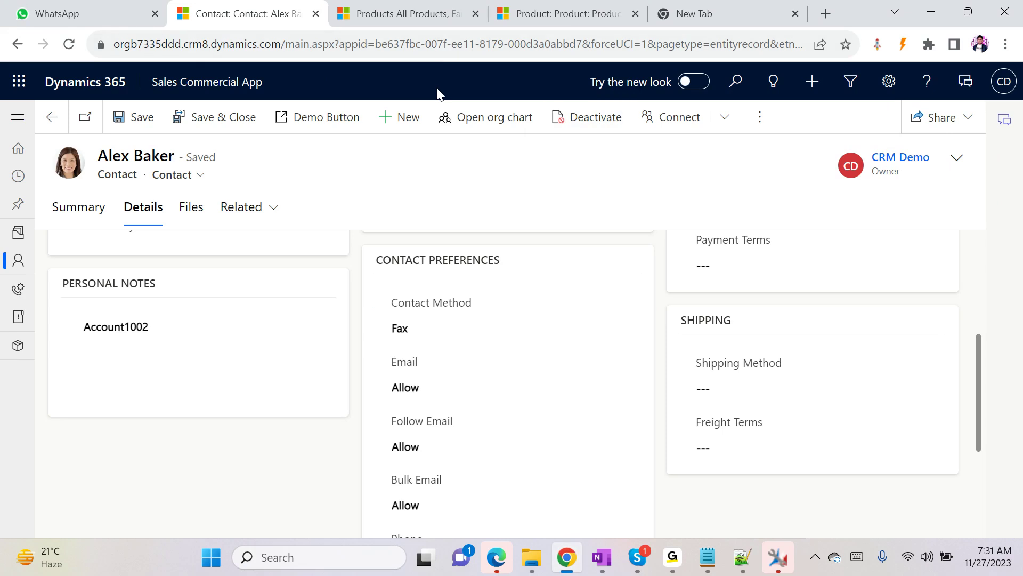
key(F12)
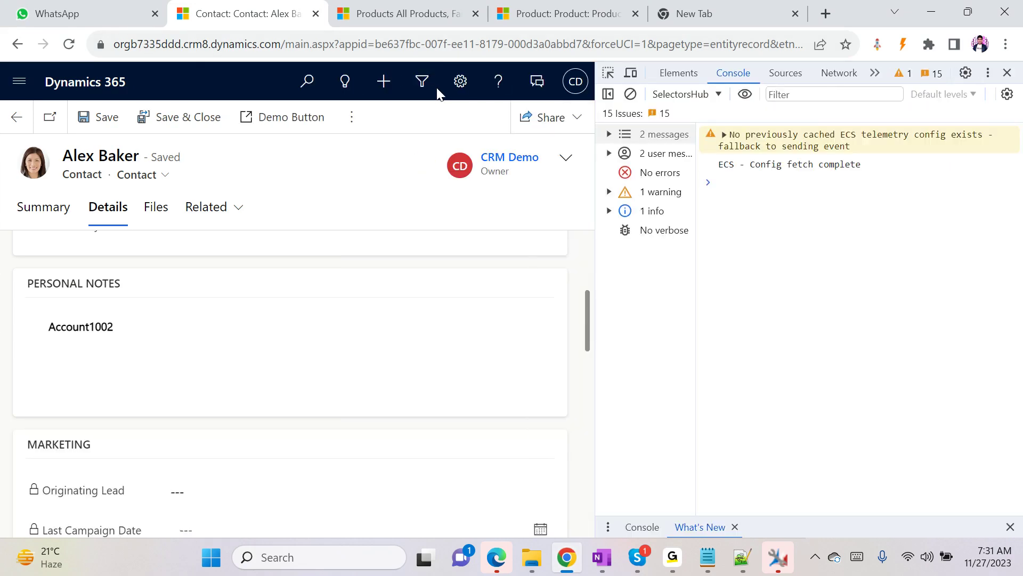
key(ctrl+p)
text(c)
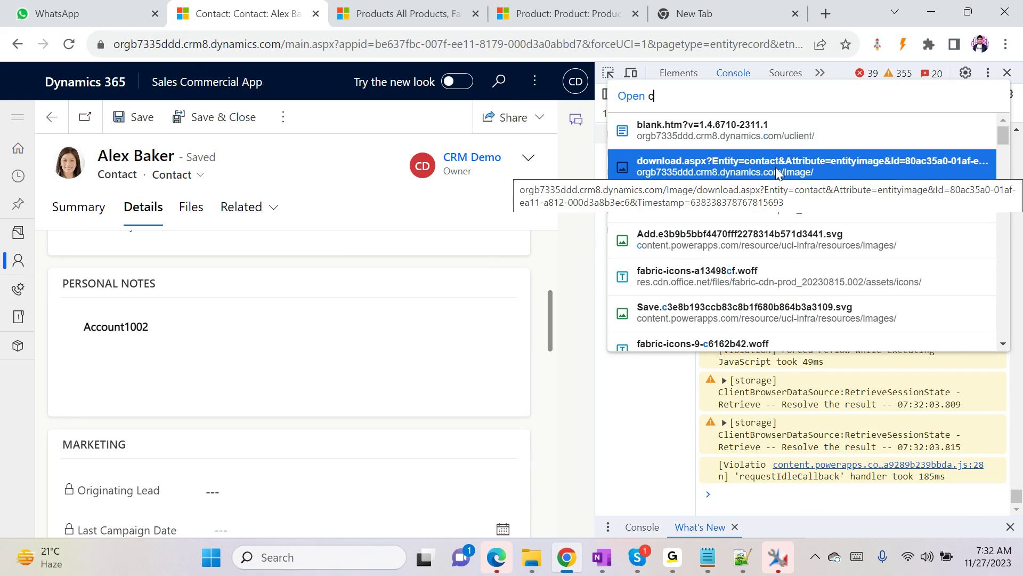
text(2)
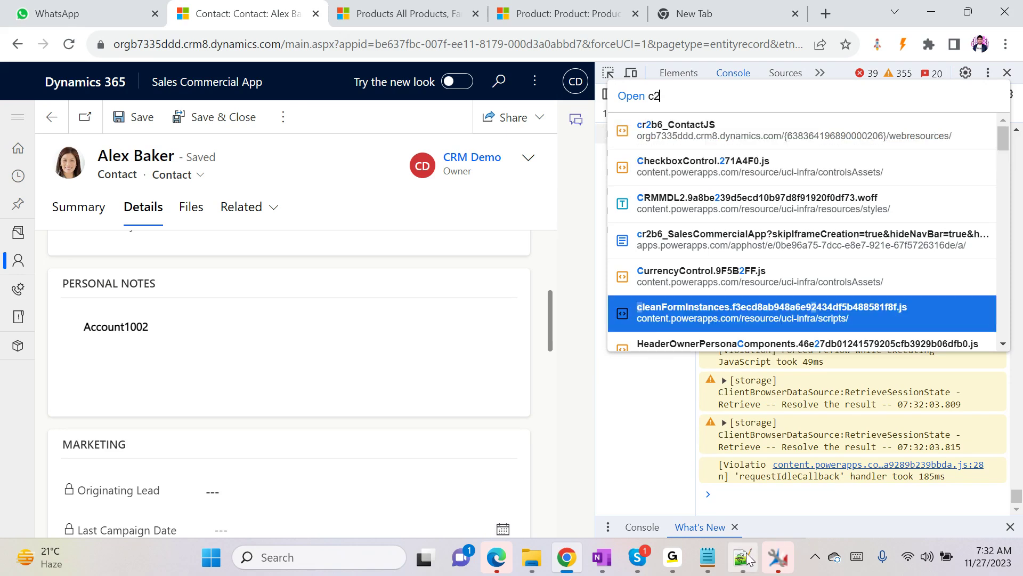
click(777, 556)
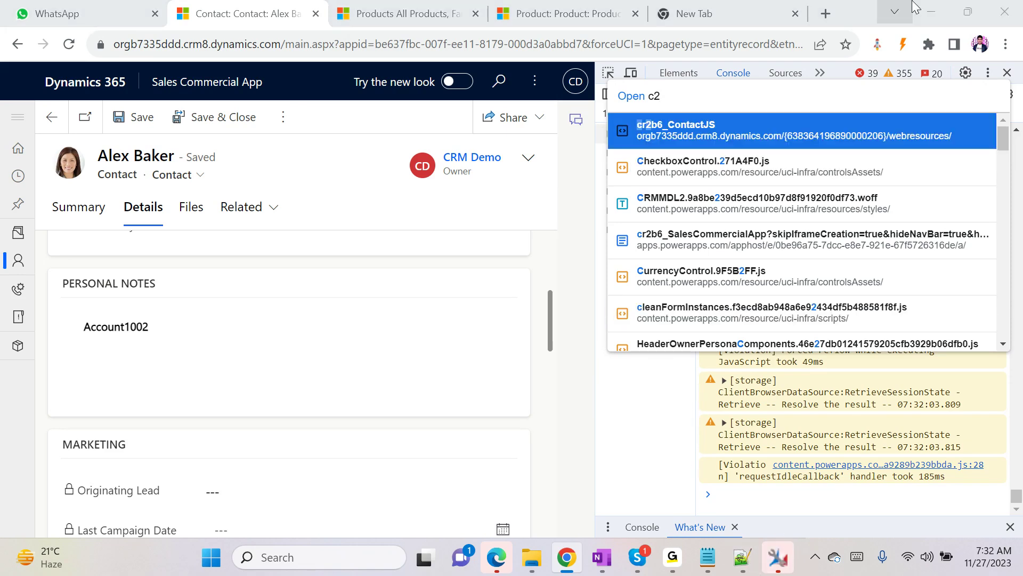
click(922, 4)
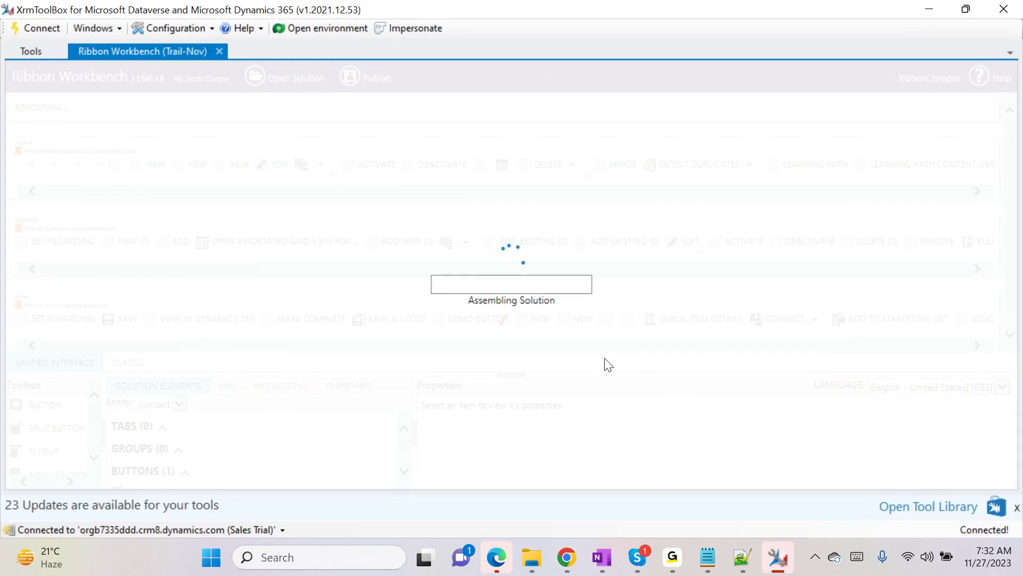
- In Ribbon Workbench, delete the URL action from the Demo Button's command hcl.contact.Command0.Command
click(461, 282)
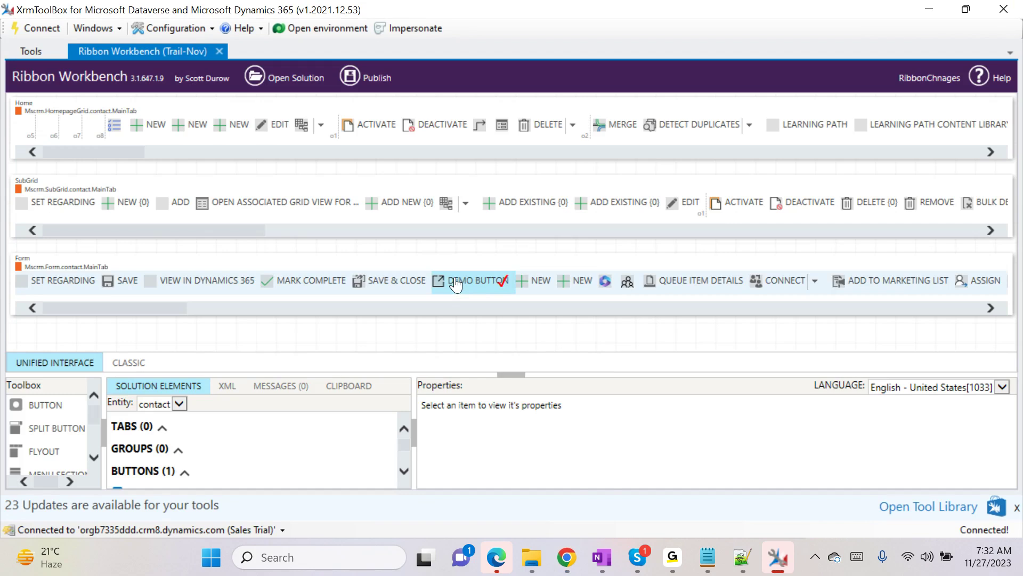
scroll(195, 469, down, 3)
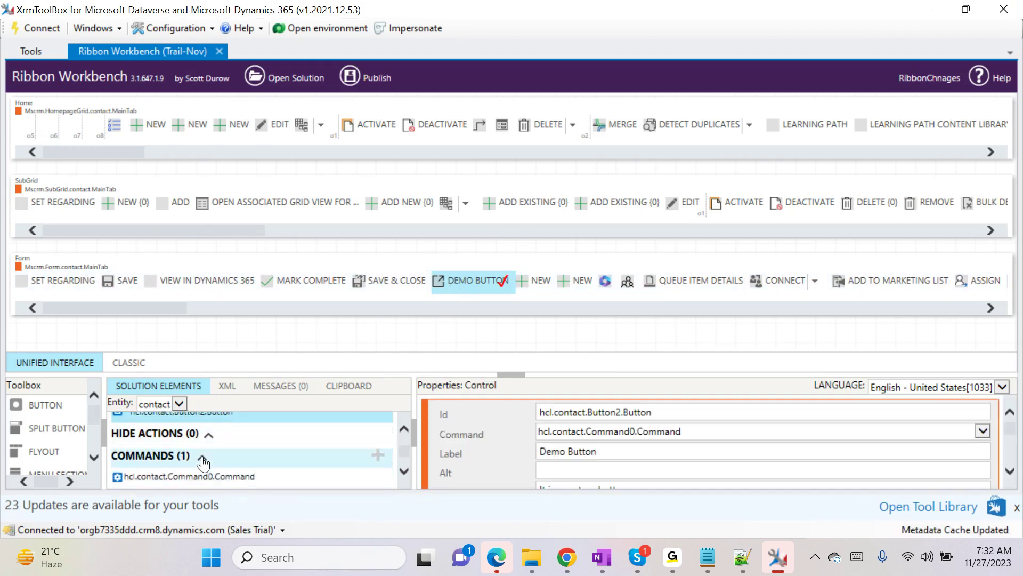
click(234, 476)
scroll(609, 441, down, 4)
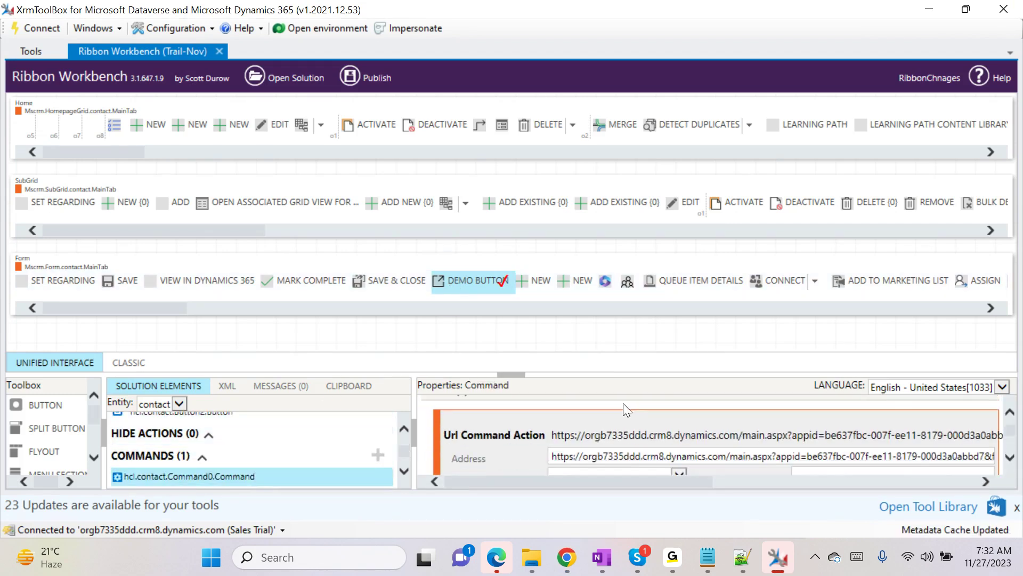
right_click(734, 459)
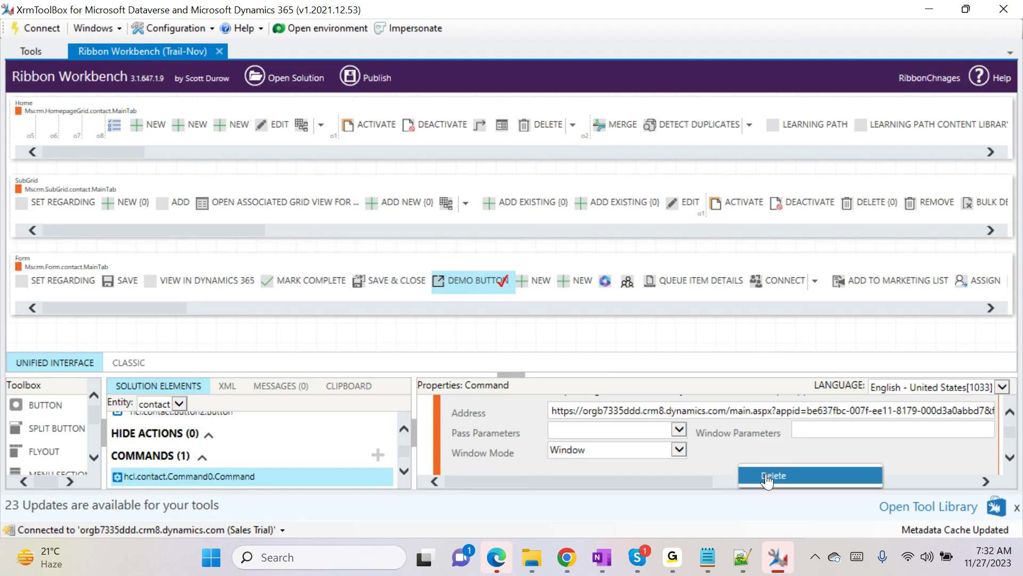
click(764, 475)
- Add a JavaScript action to the contact command with cr2b6_ContactJS as its library
click(479, 443)
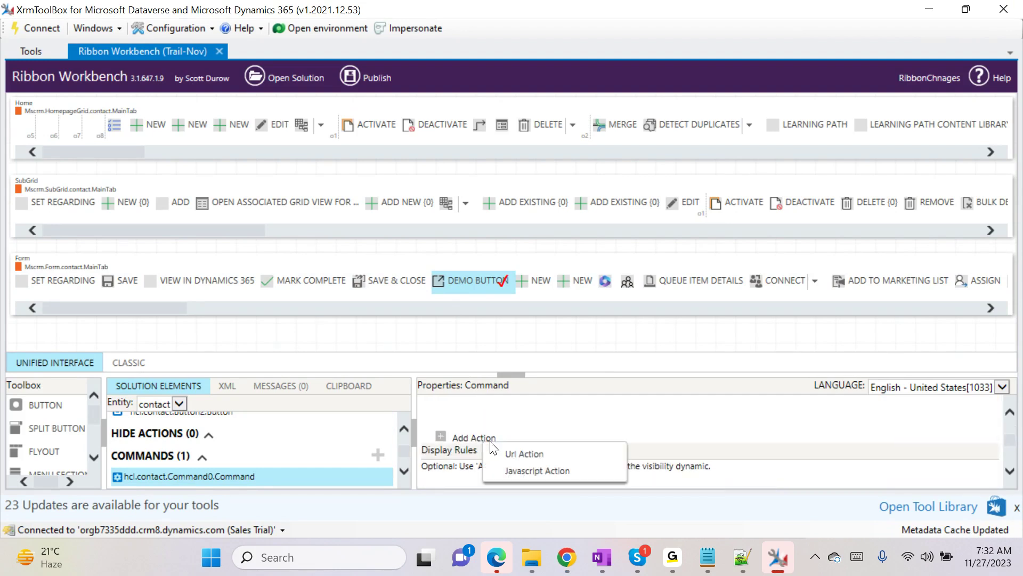
click(554, 468)
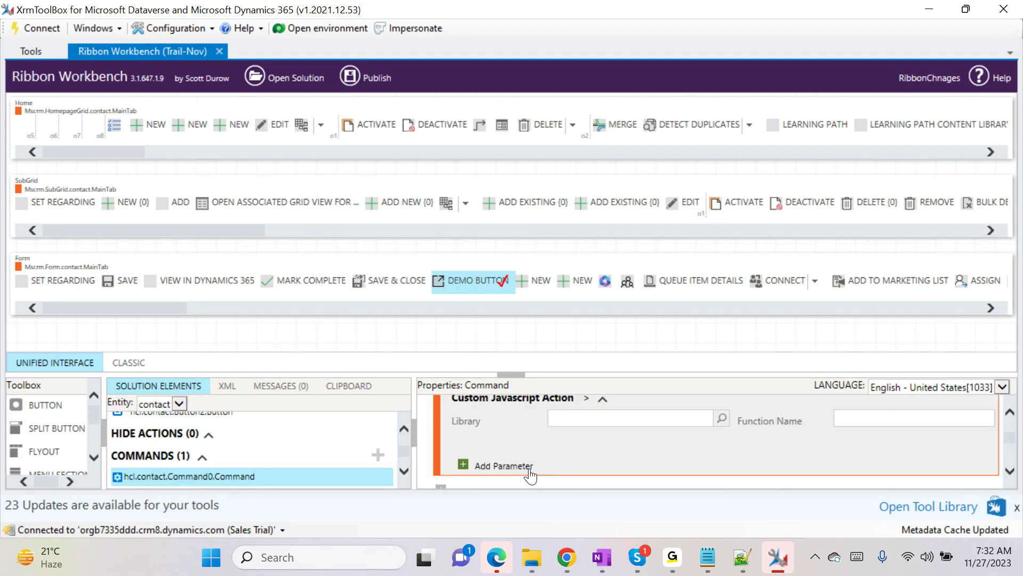
click(654, 422)
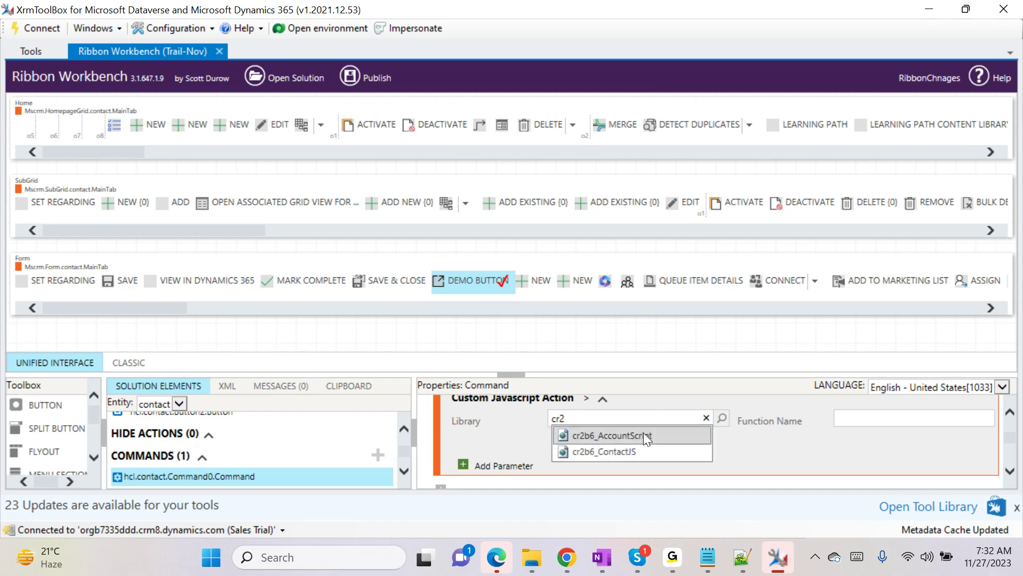
click(634, 449)
- Copy the function name SetAccountName from the Notepad++ script and paste it as the JavaScript action's Function Name
click(847, 418)
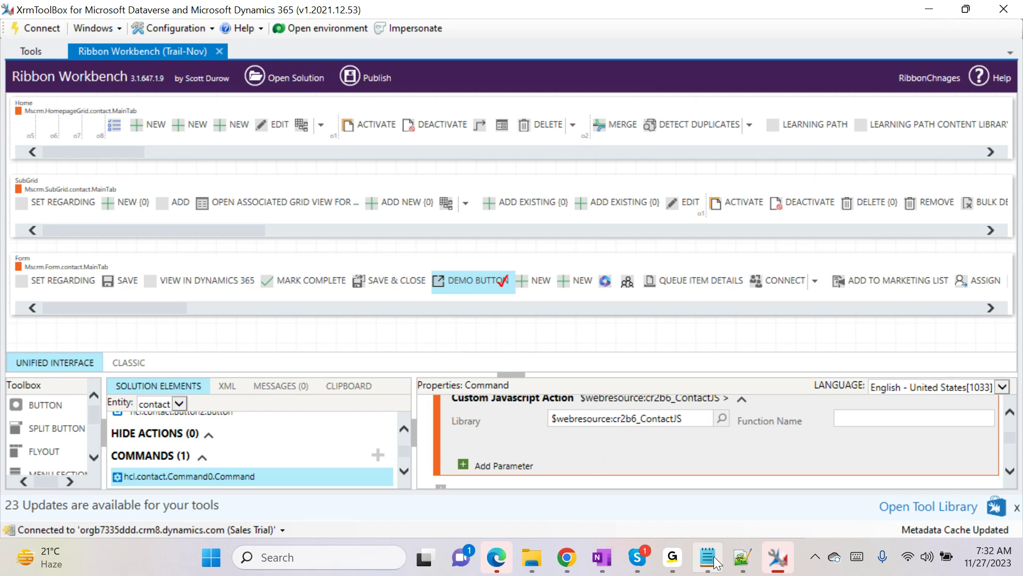
click(735, 562)
double_click(145, 238)
key(ctrl+c)
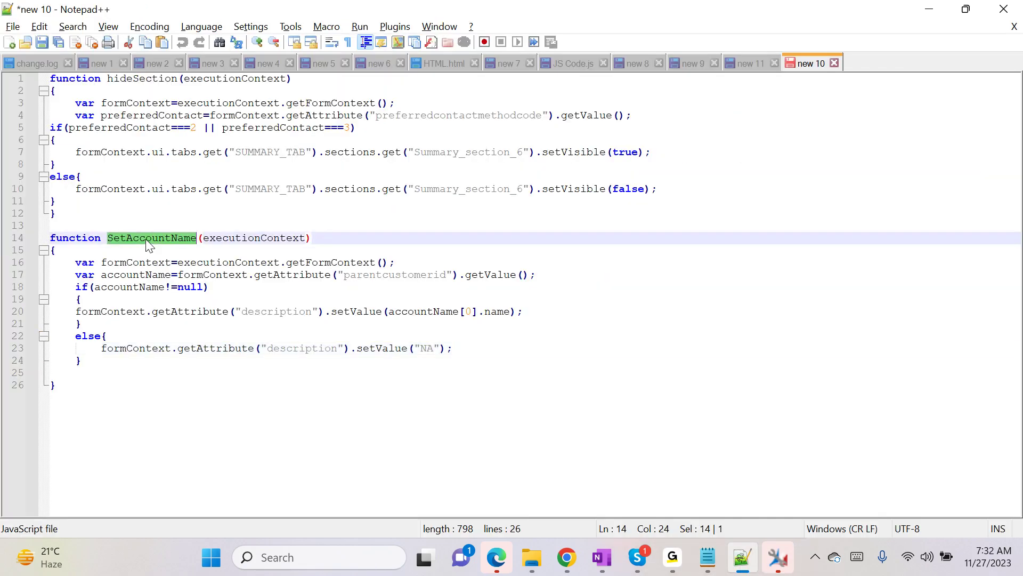
key(alt+Tab)
scroll(829, 411, up, 1)
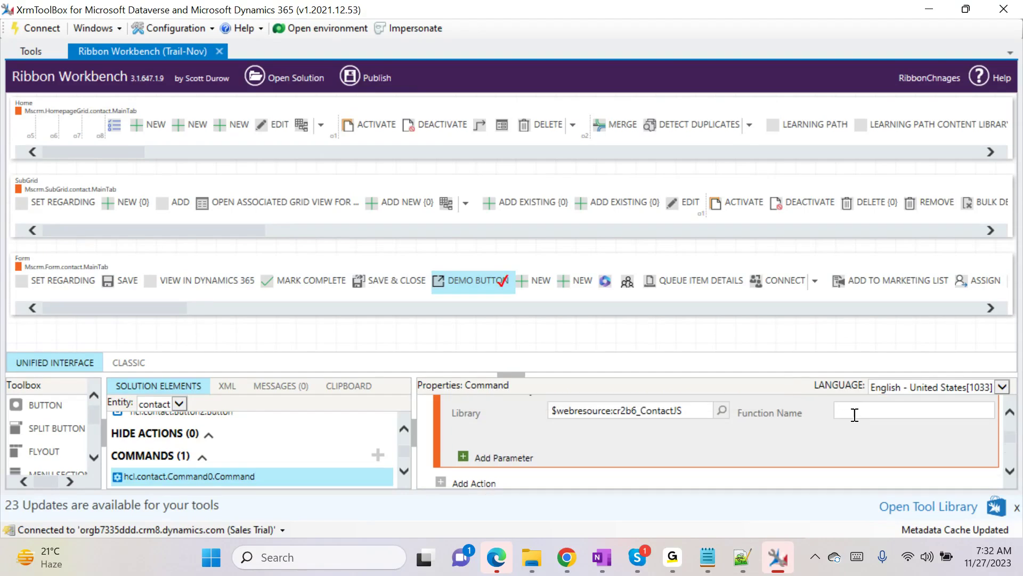
key(ctrl+v)
- Switch to the Notepad++ script and declare a new function ribbonAction() below the SetAccountName function
click(742, 557)
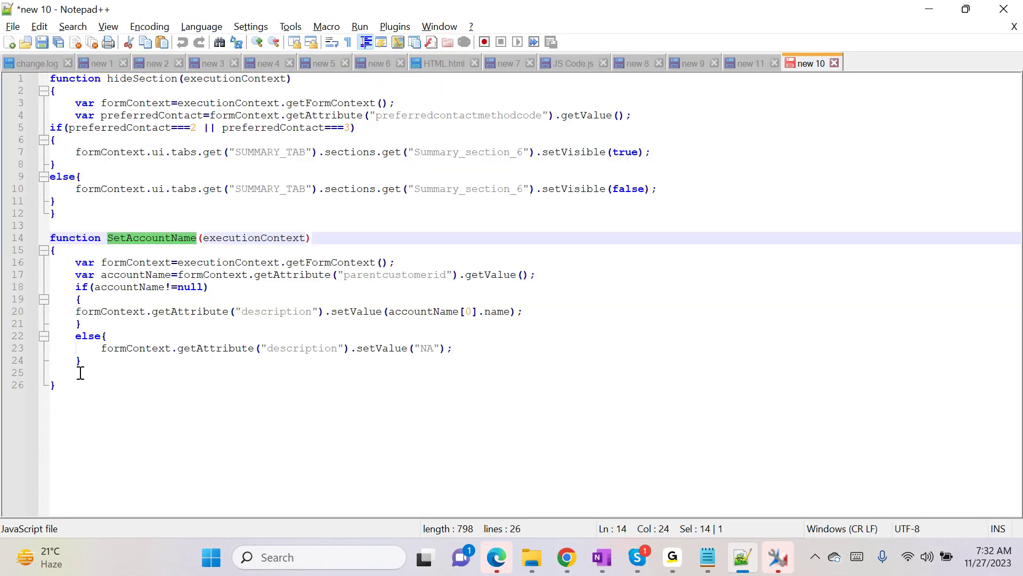
click(80, 372)
click(67, 381)
key(Return)
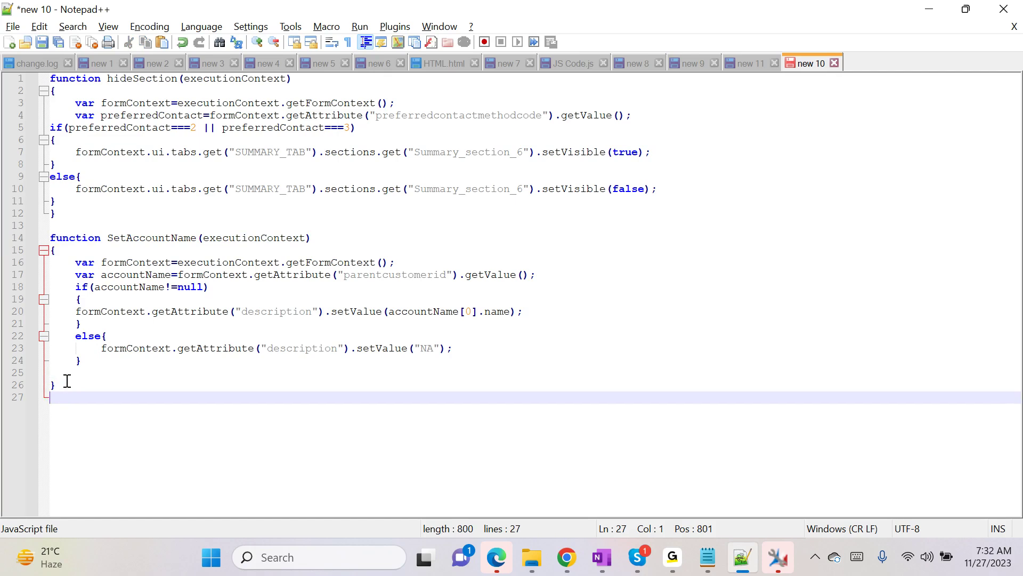
key(Return)
text(Function)
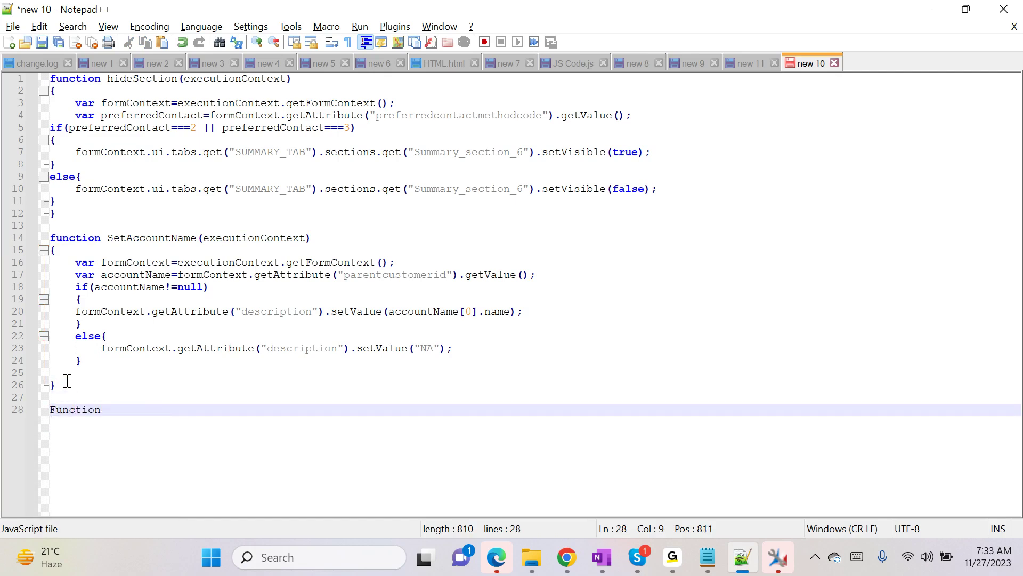
key(shift+Home)
key(BackSpace)
text(func)
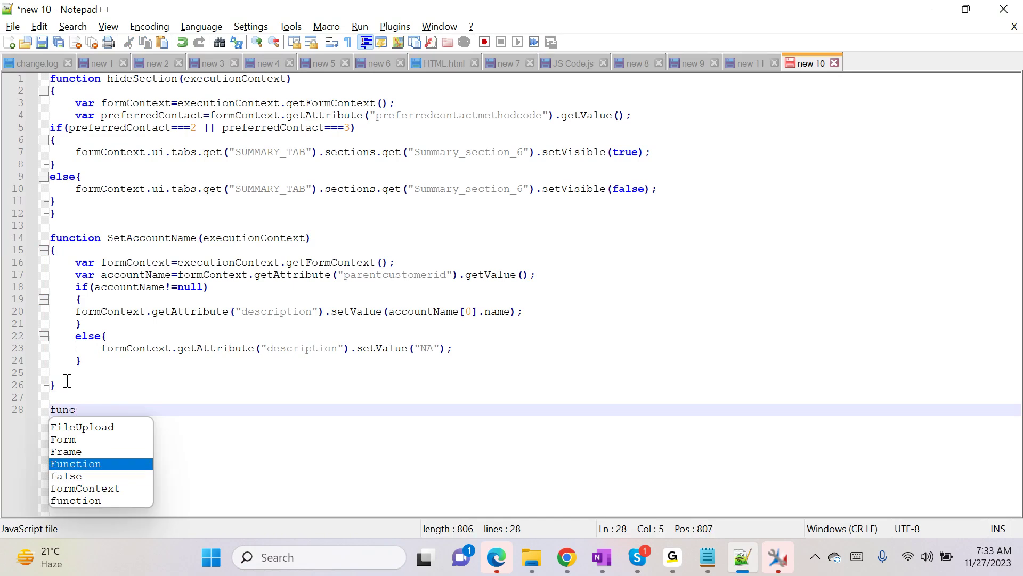
key(Down)
key(Down)
key(Down)
key(Return)
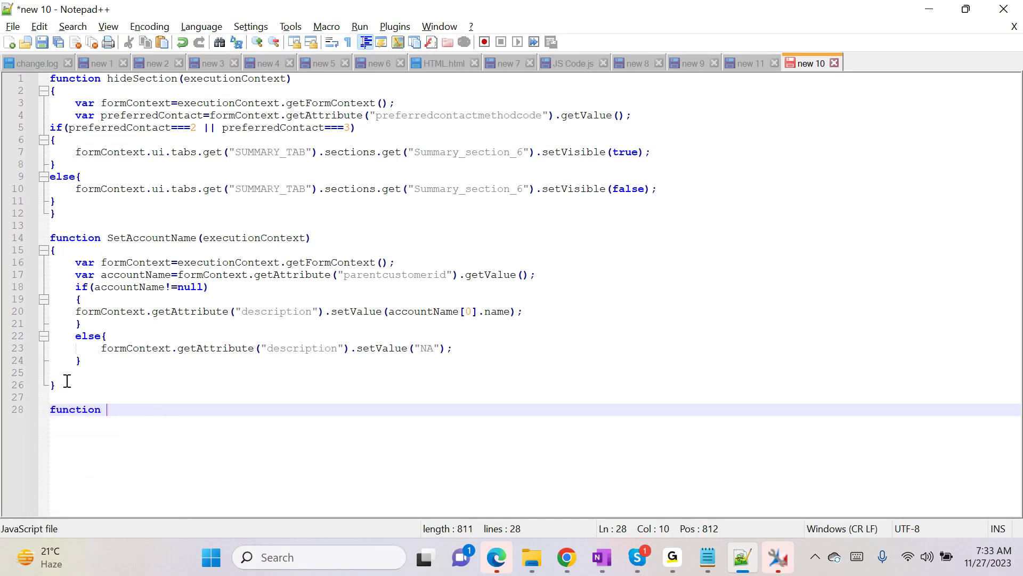
text(ribbonAction())
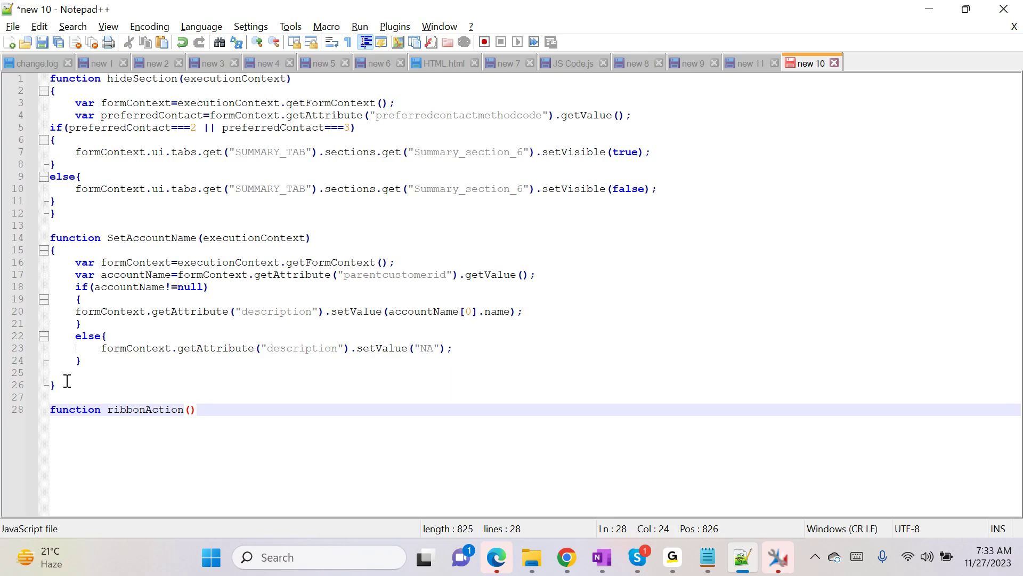
- Give ribbonAction the executionContext parameter copied from SetAccountName and add an empty body in braces
double_click(265, 238)
key(ctrl+c)
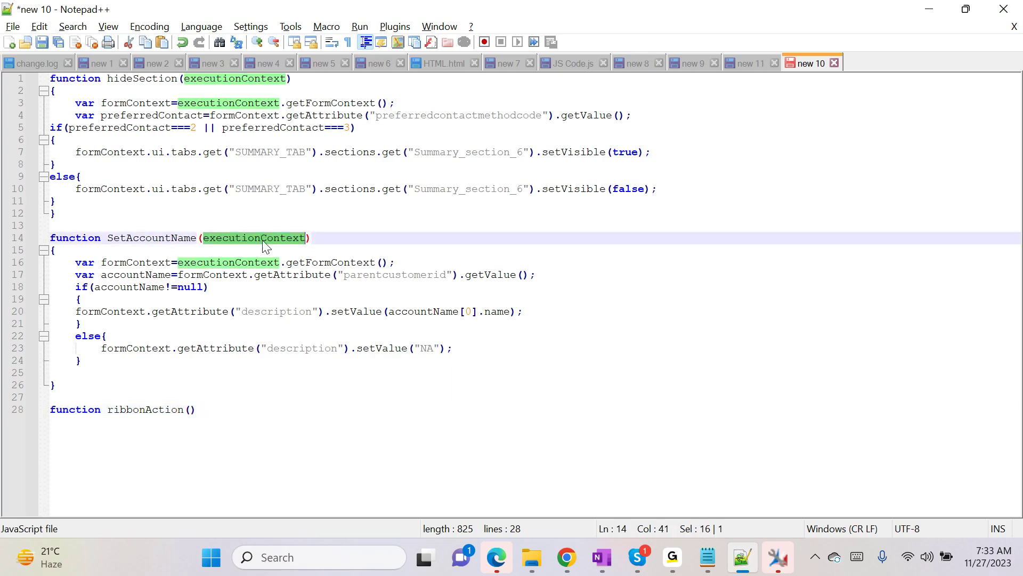
click(191, 409)
key(ctrl+v)
click(323, 408)
key(Return)
text({)
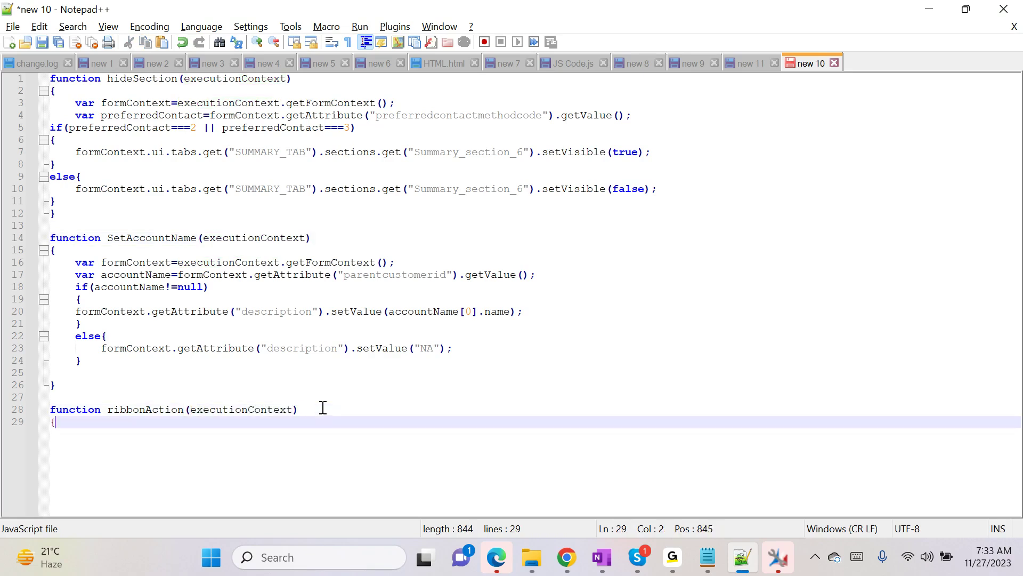
key(Return)
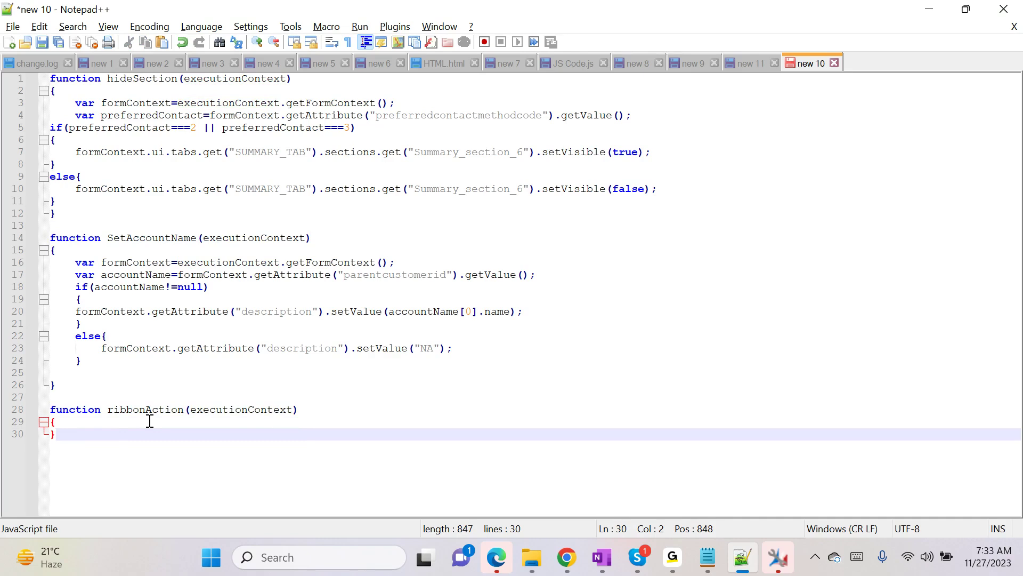
click(119, 423)
key(Return)
- Copy the formContext declaration from SetAccountName into ribbonAction and shorten it to var formContext=executionContext;
double_click(310, 262)
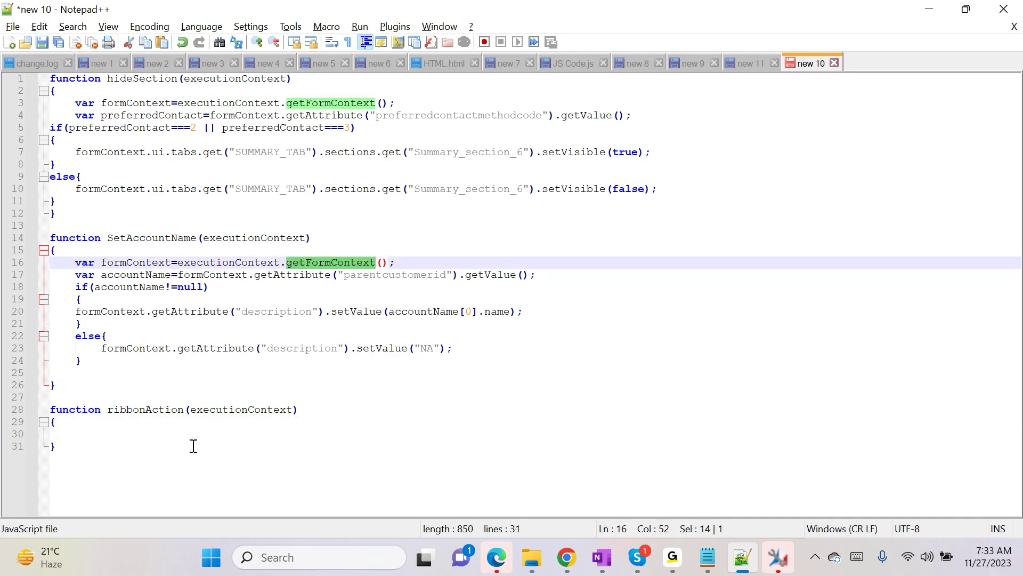
drag(77, 262, 435, 263)
key(ctrl+c)
click(159, 431)
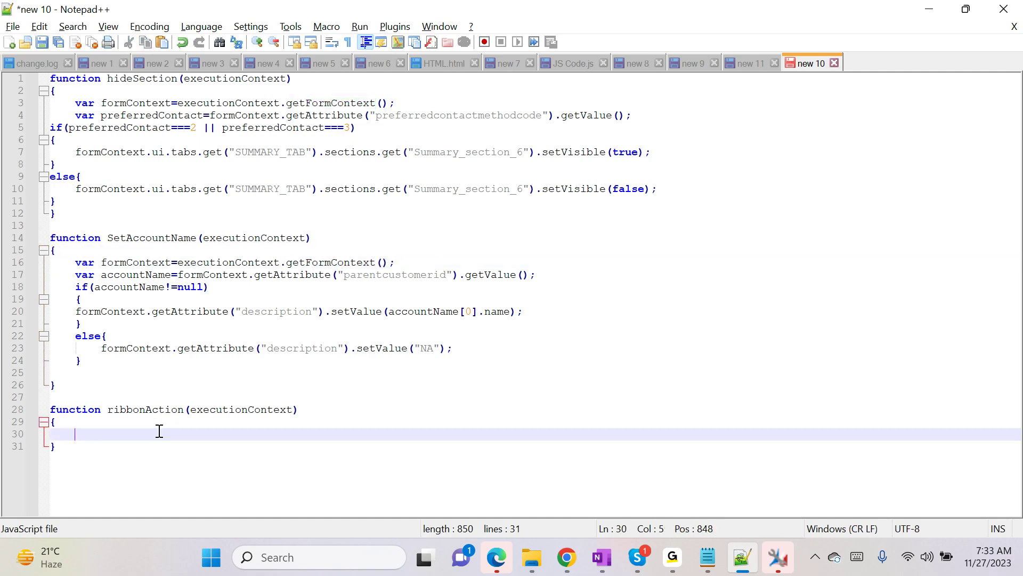
key(ctrl+v)
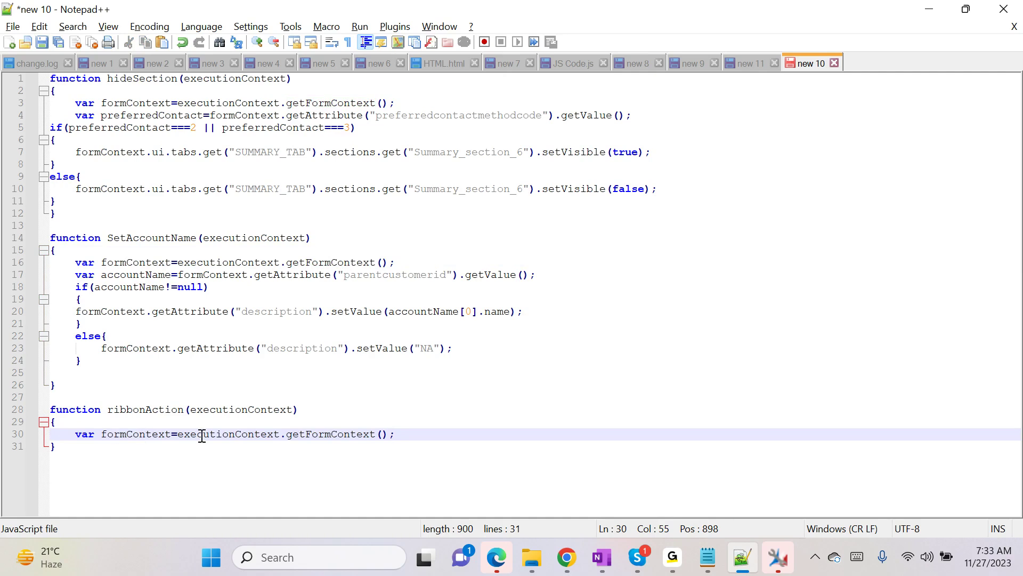
drag(282, 436, 417, 435)
key(BackSpace)
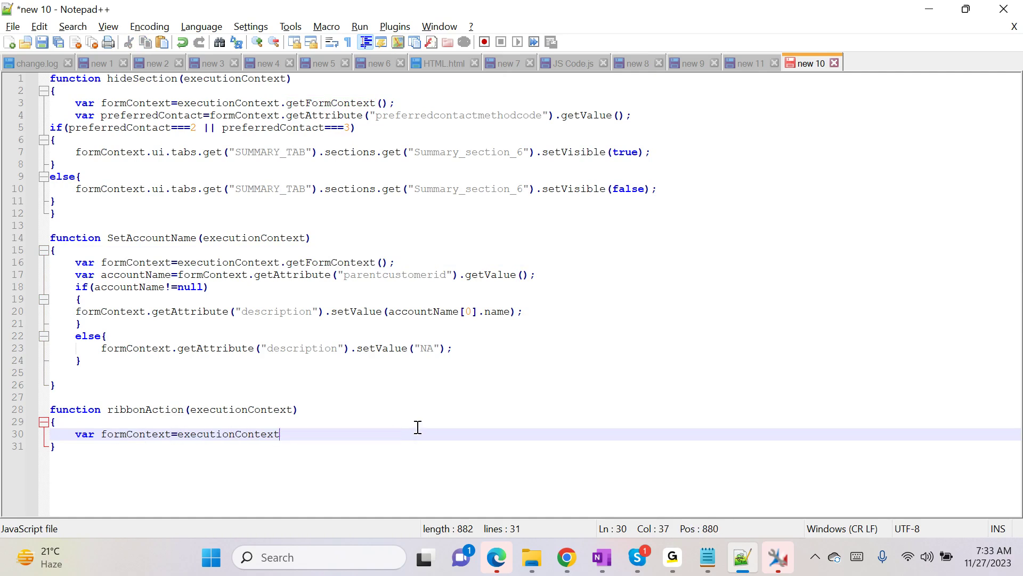
text(;)
- Copy SetAccountName's accountName variable and if/else block into ribbonAction below the formContext line
drag(71, 274, 124, 366)
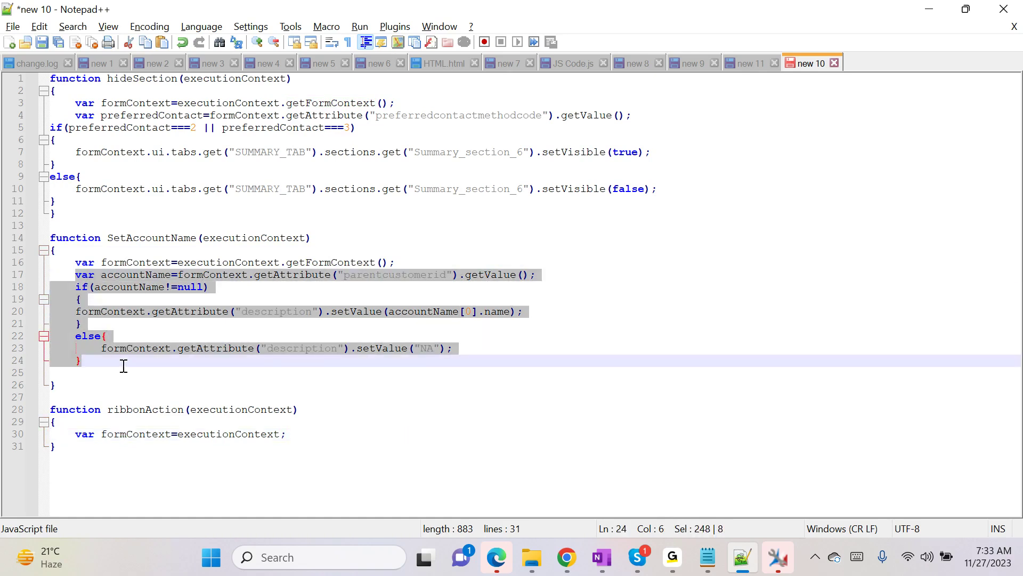
key(ctrl+c)
click(299, 439)
key(Return)
key(ctrl+v)
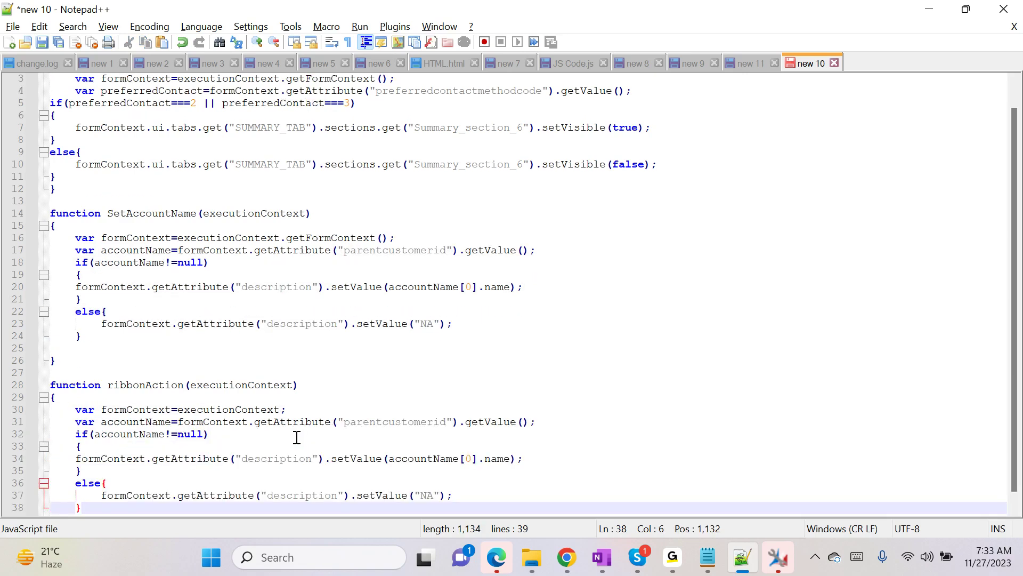
double_click(153, 422)
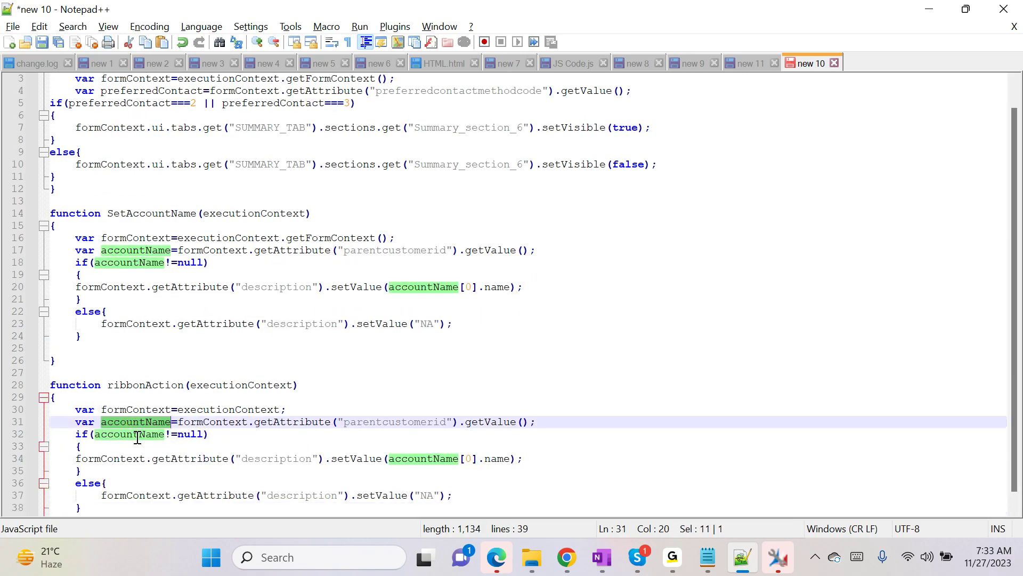
- Append +"Executed from Ribbon" to accountName[0].name in the setValue call of ribbonAction's if branch
click(511, 458)
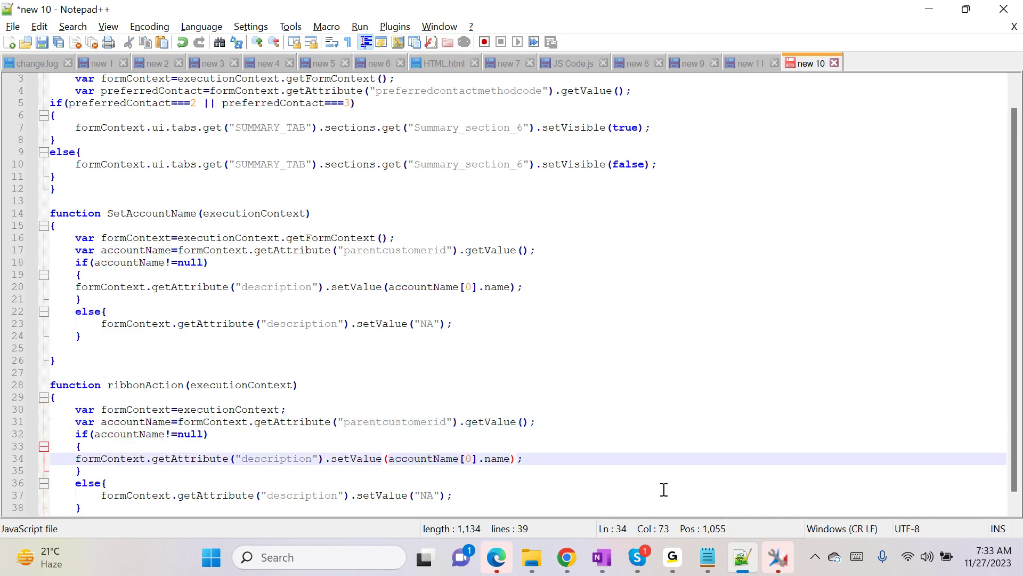
scroll(588, 452, down, 1)
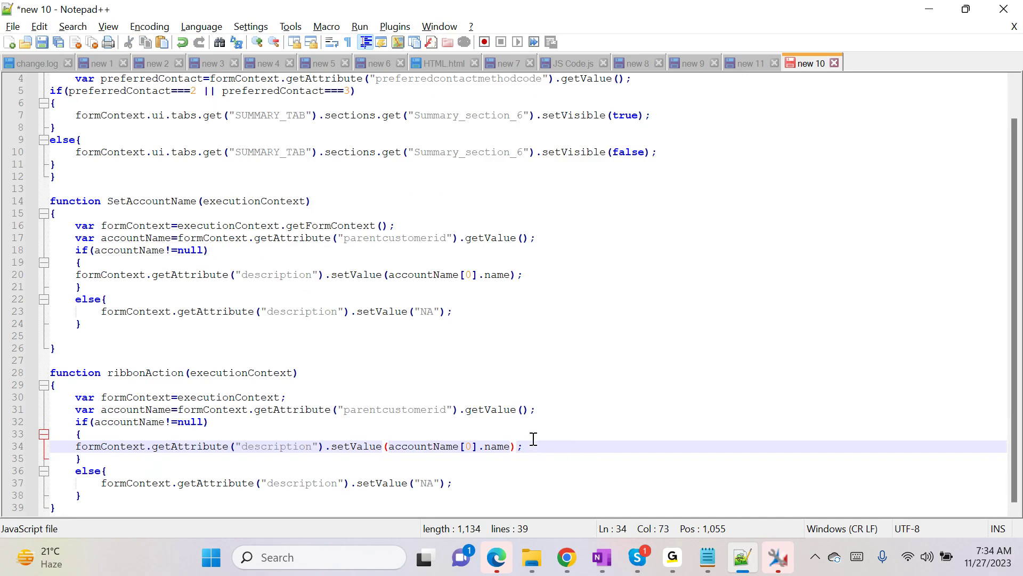
text(+"")
key(Left)
text(Exec)
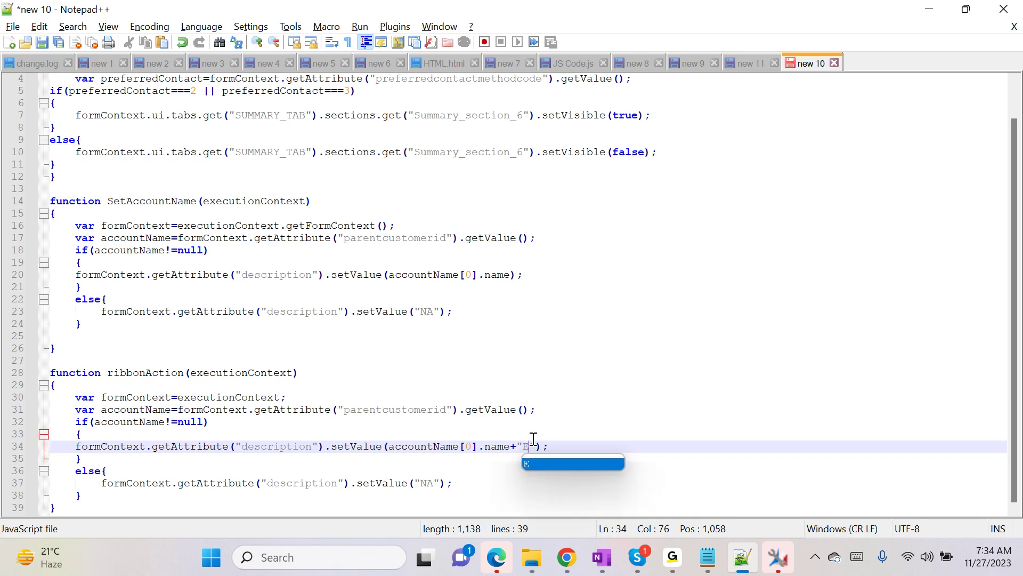
text(uted from)
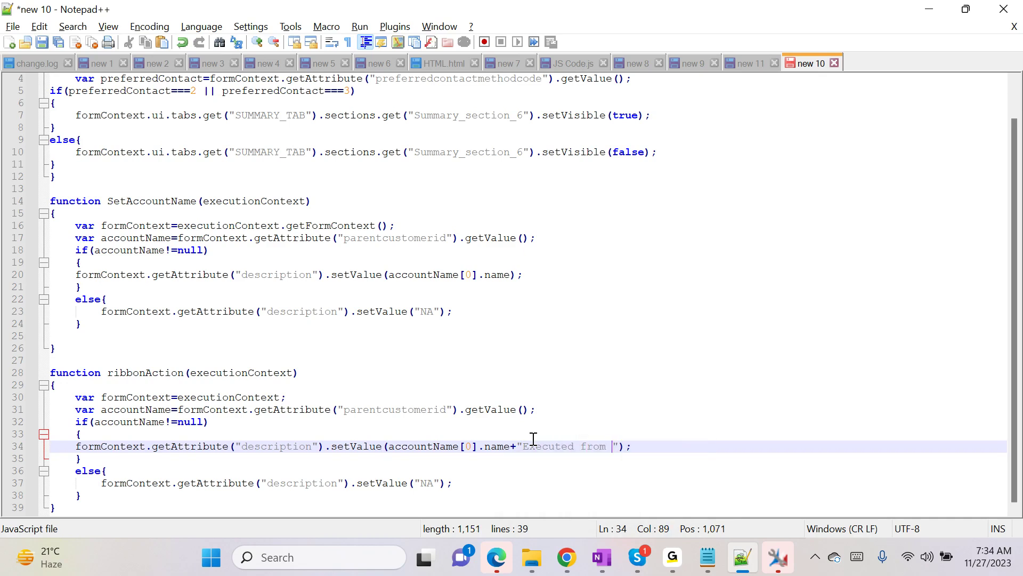
text( Ribbon)
click(844, 395)
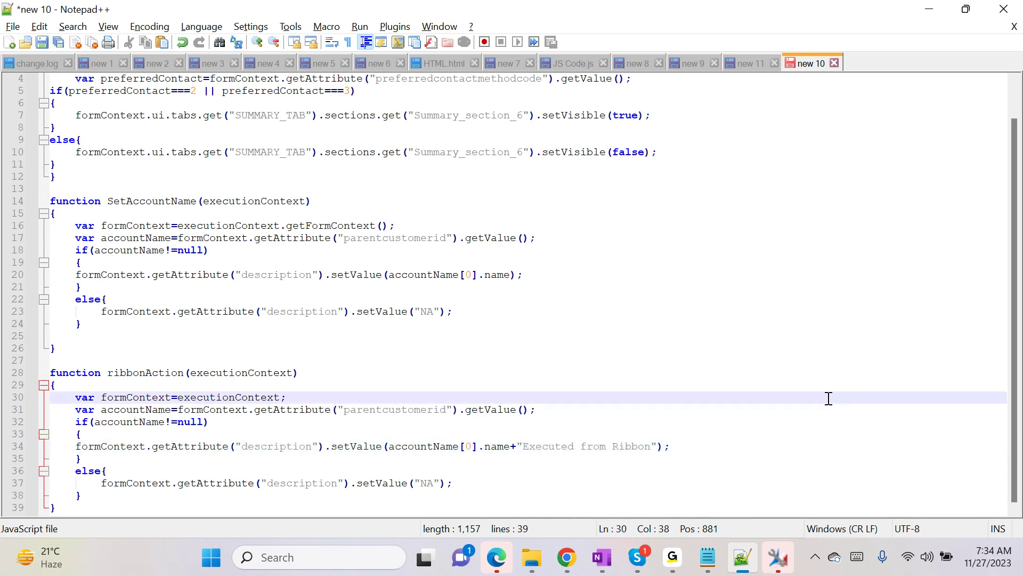
- Copy +"Executed from Ribbon" and append it after "NA" in the setValue call of ribbonAction's else branch
click(434, 484)
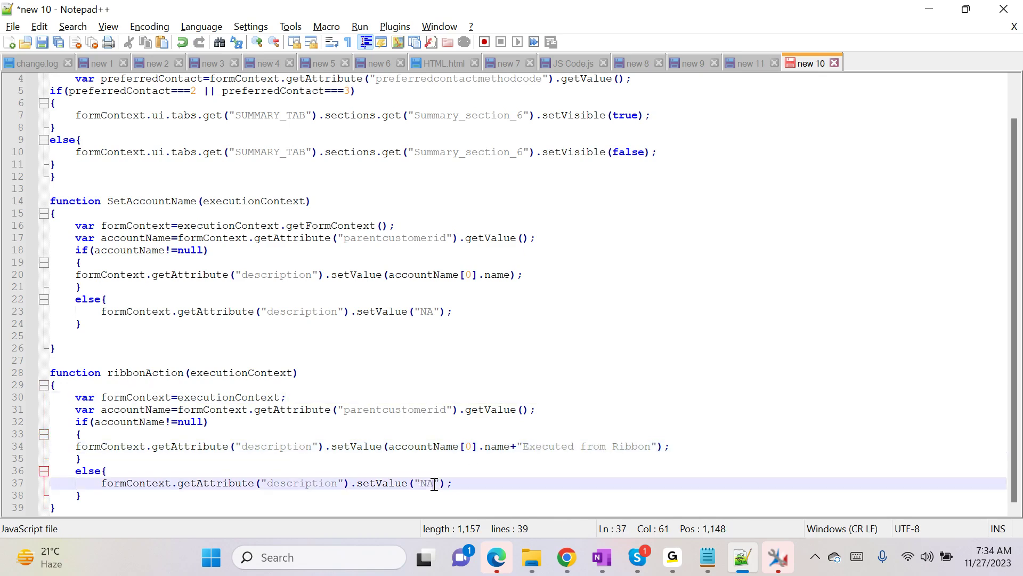
drag(514, 446, 658, 445)
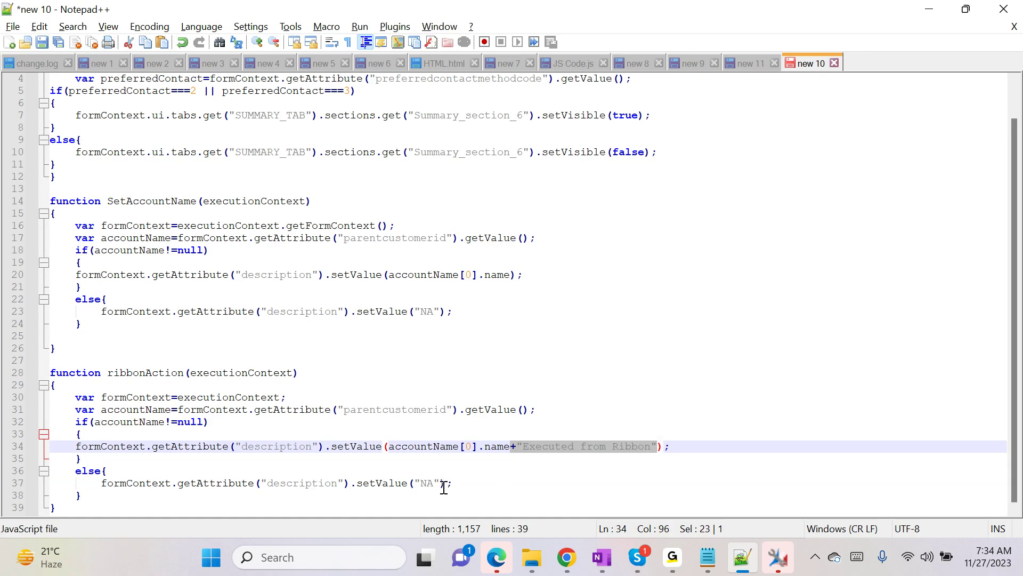
click(441, 483)
key(ctrl+v)
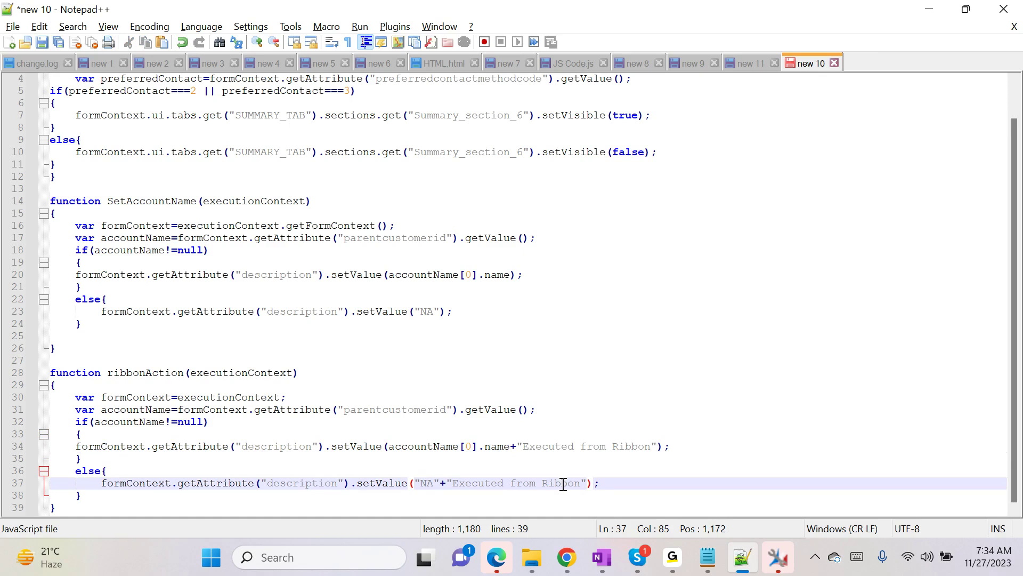
- Copy the entire script, then switch to XrmToolBox and open the Webresources Manager tool
scroll(388, 410, up, 1)
scroll(388, 405, down, 1)
key(ctrl+a)
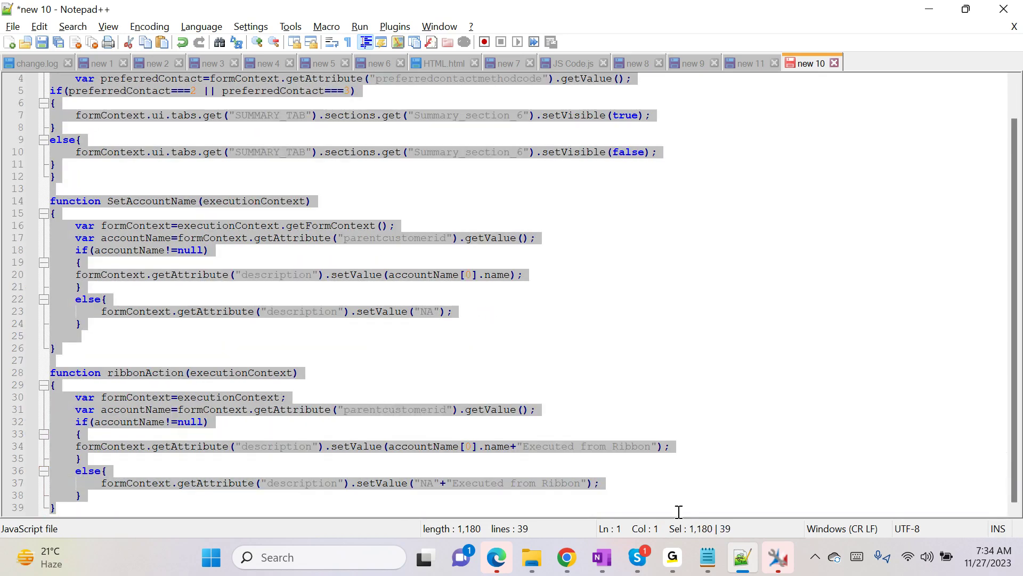
click(778, 557)
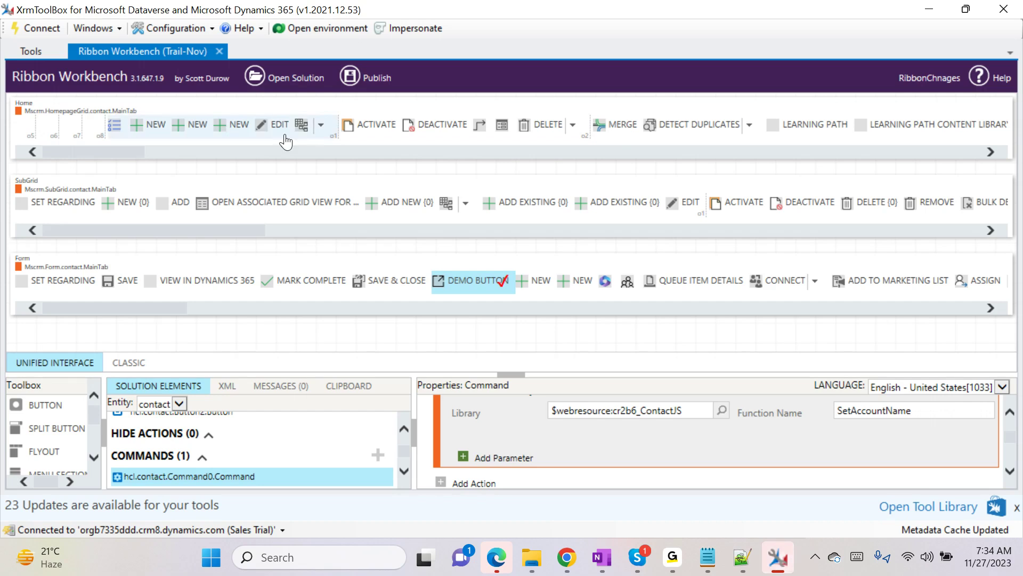
click(34, 56)
text(we)
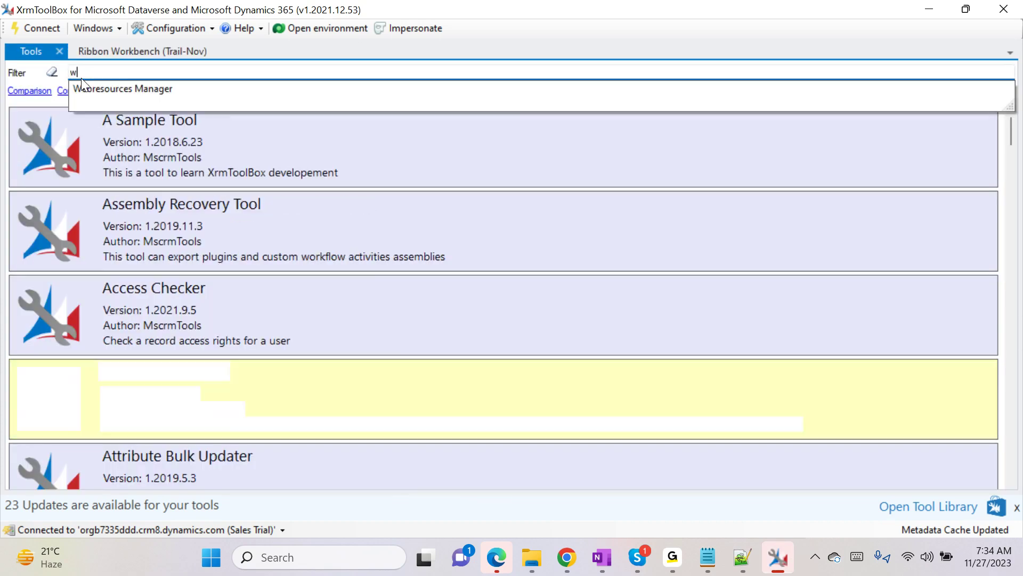
click(137, 91)
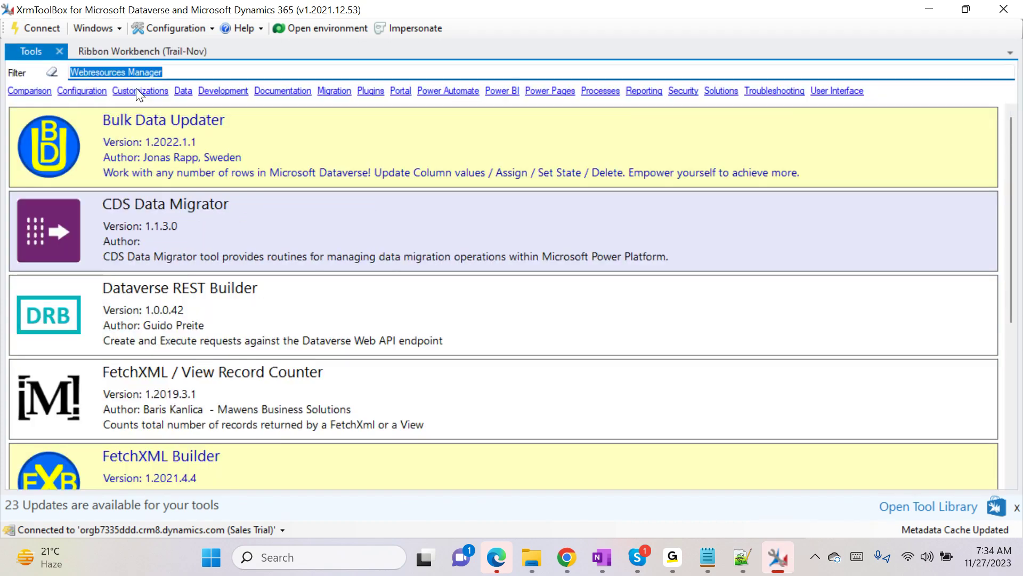
click(538, 363)
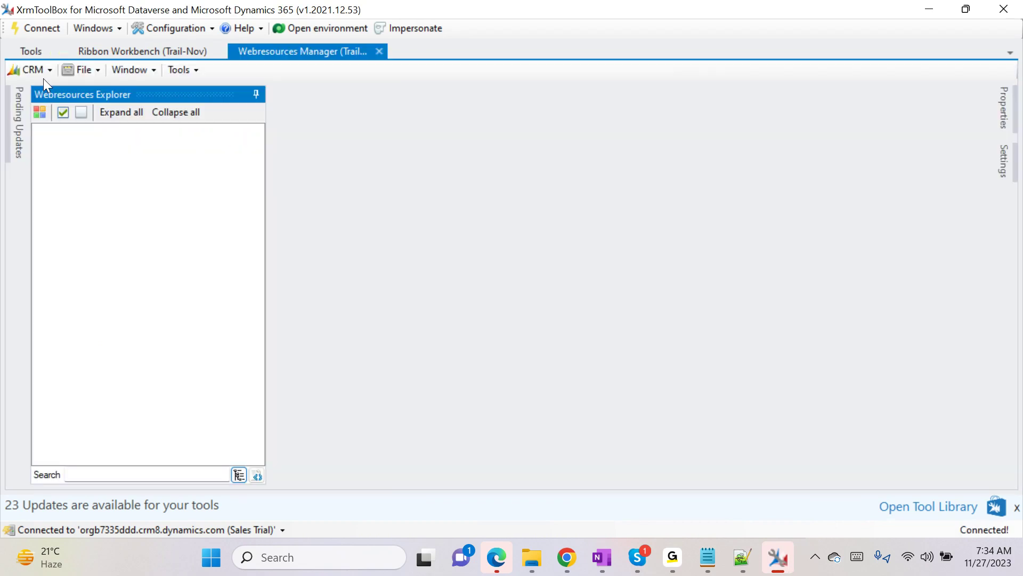
- Load the web resources from the Demo Solution
click(40, 71)
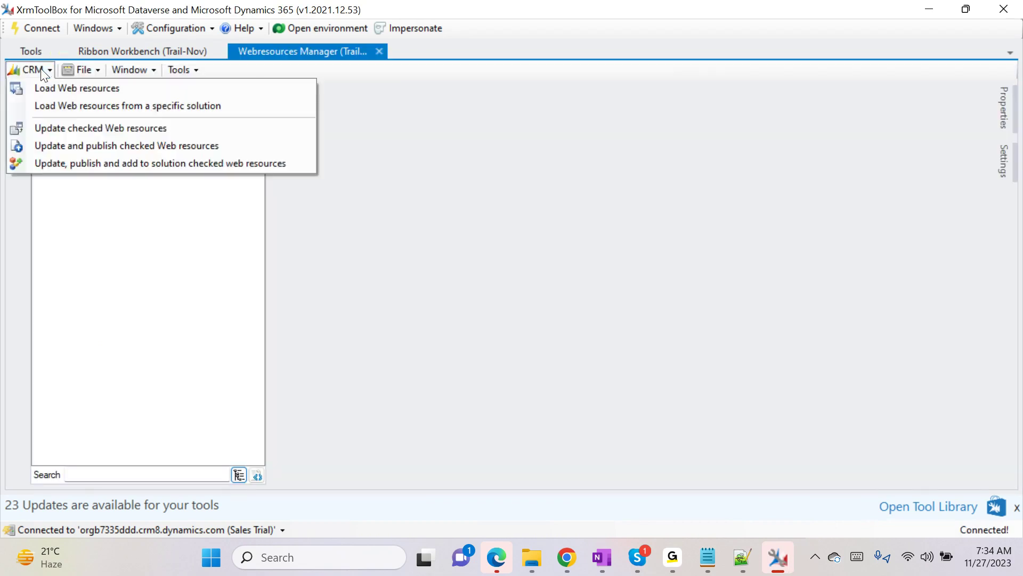
click(73, 106)
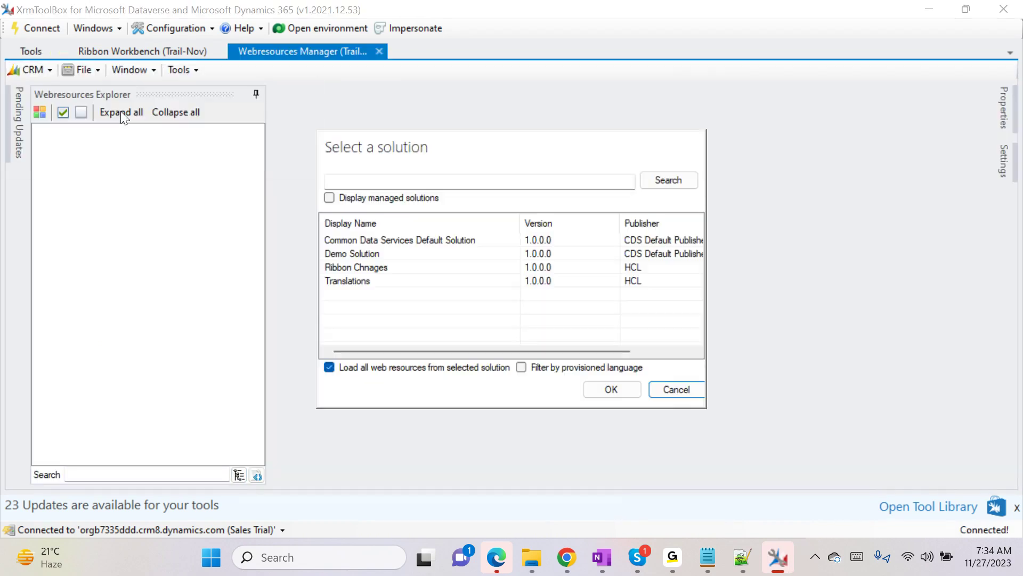
double_click(369, 254)
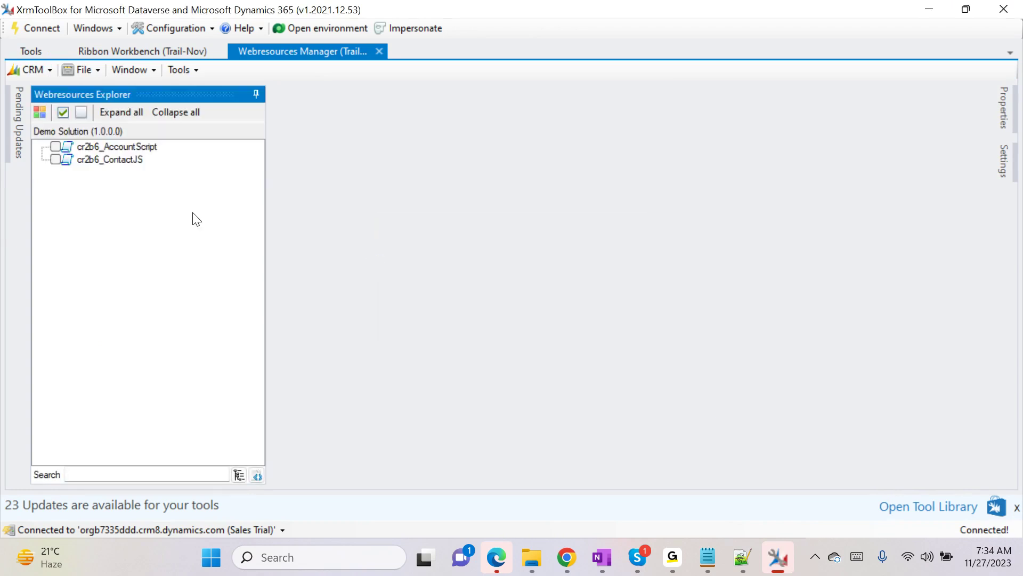
- Open cr2b6_ContactJS, replace its entire code with the copied script and save it
double_click(113, 159)
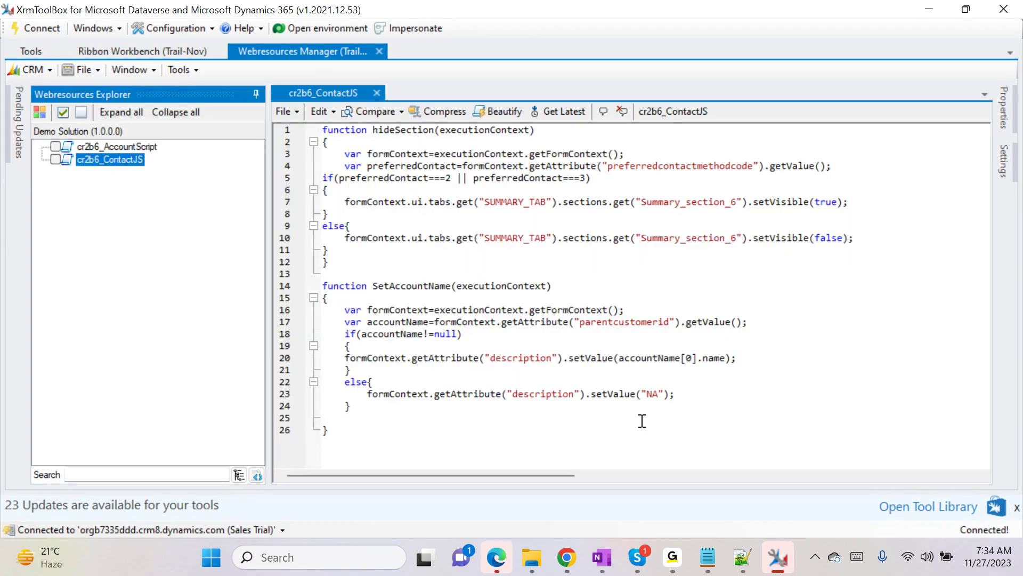
click(642, 421)
key(ctrl+a)
key(ctrl+v)
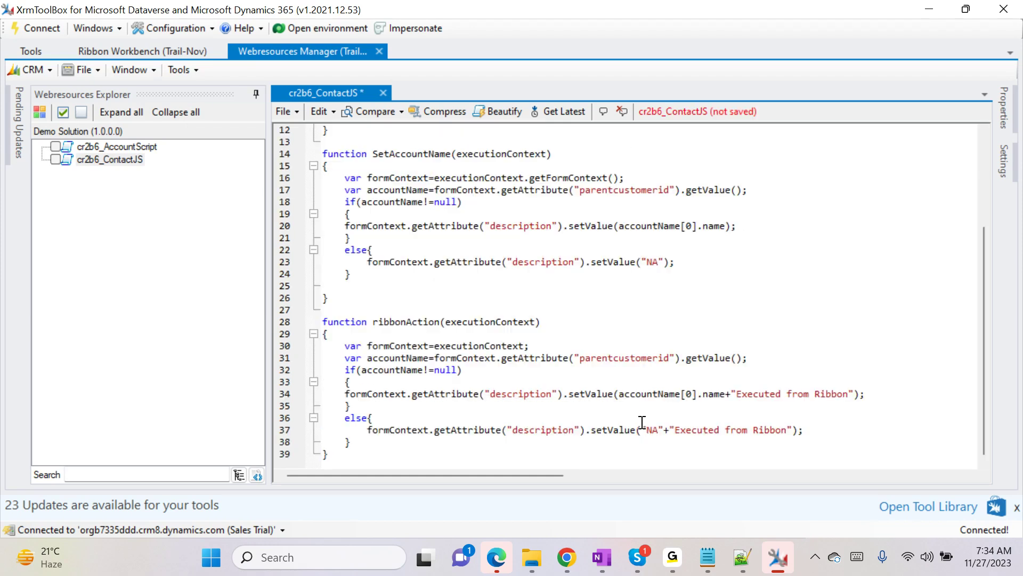
key(ctrl+s)
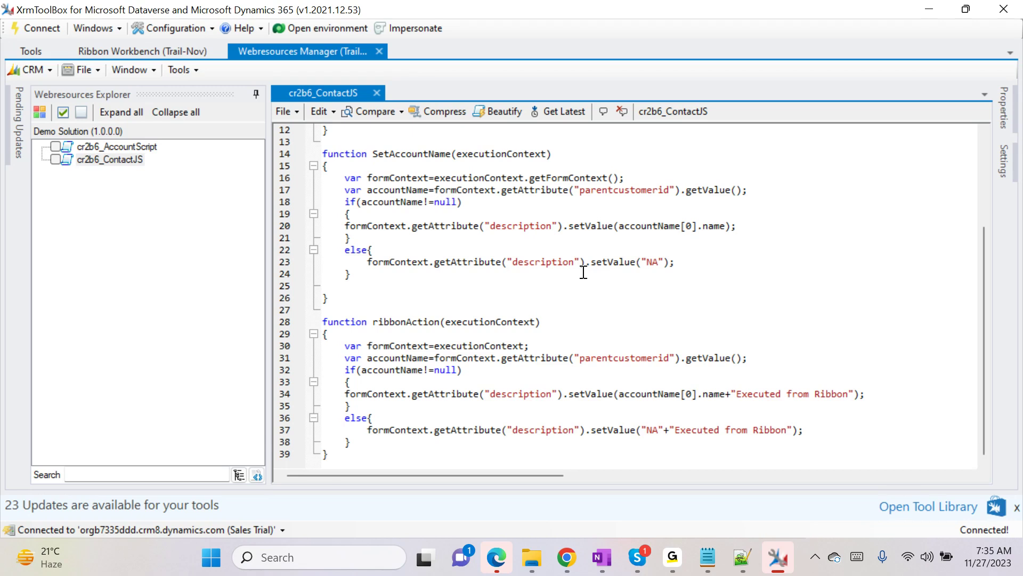
- Copy the function name ribbonAction from the script and set it as the command's Function Name in Ribbon Workbench
double_click(399, 327)
key(ctrl+c)
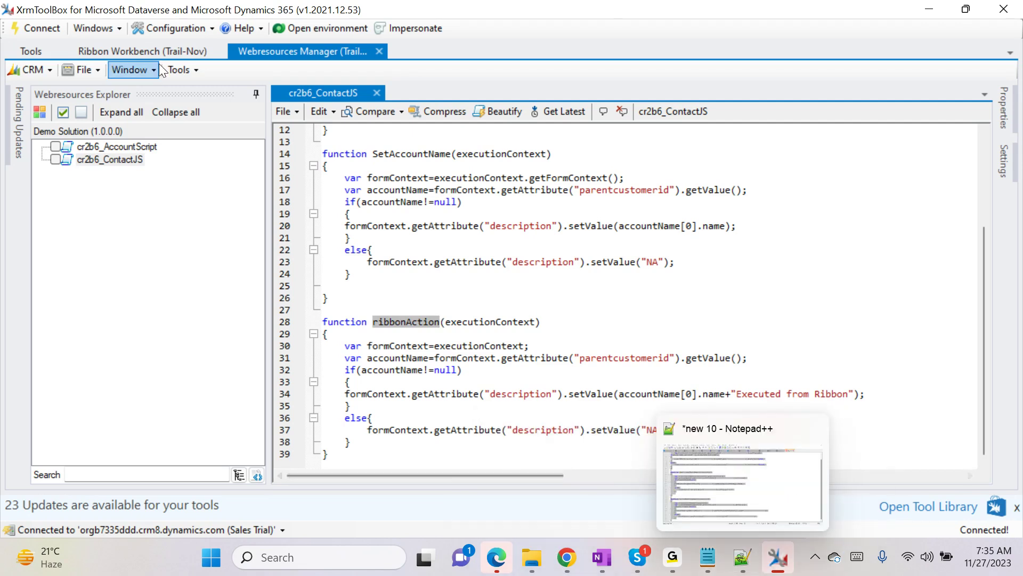
click(113, 49)
double_click(845, 411)
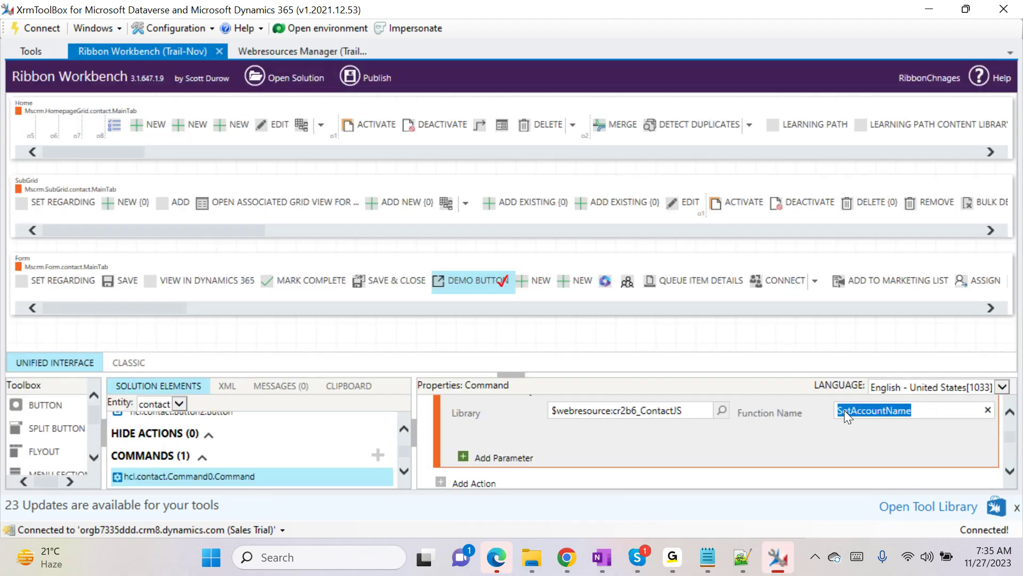
key(ctrl+v)
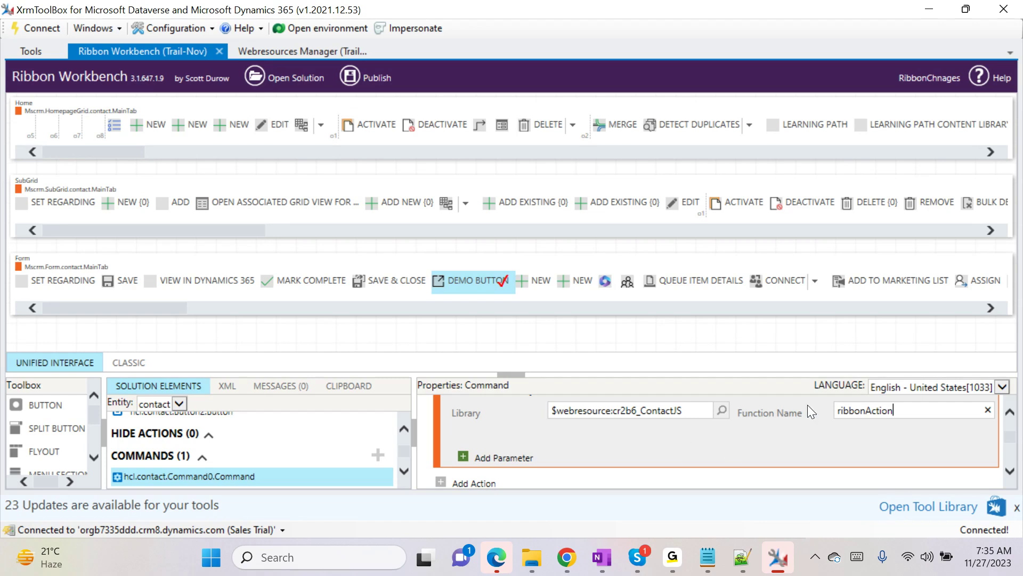
- Add a Crm Parameter to the ribbonAction JavaScript action and set its value to PrimaryControl
click(504, 458)
click(550, 453)
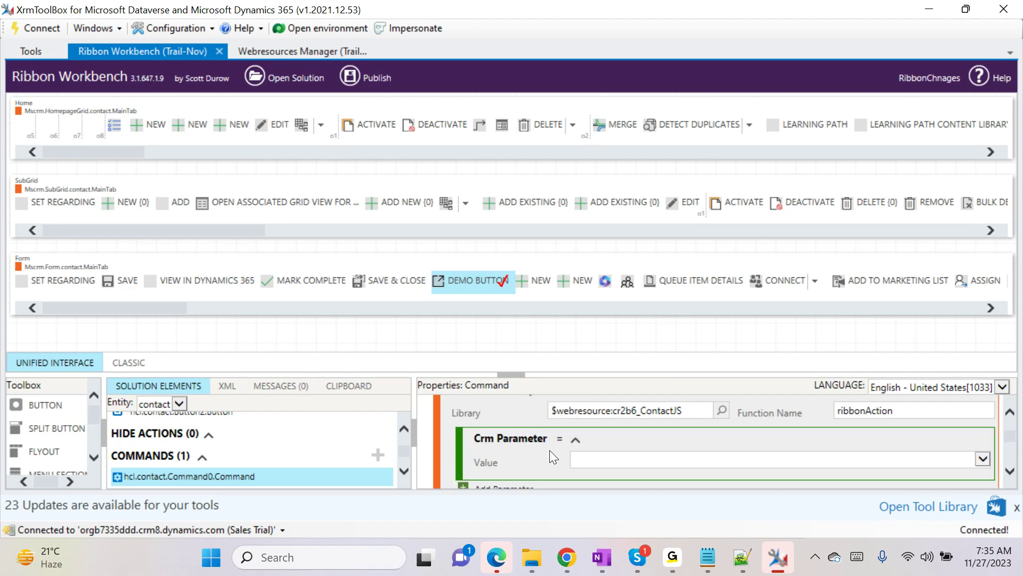
click(987, 458)
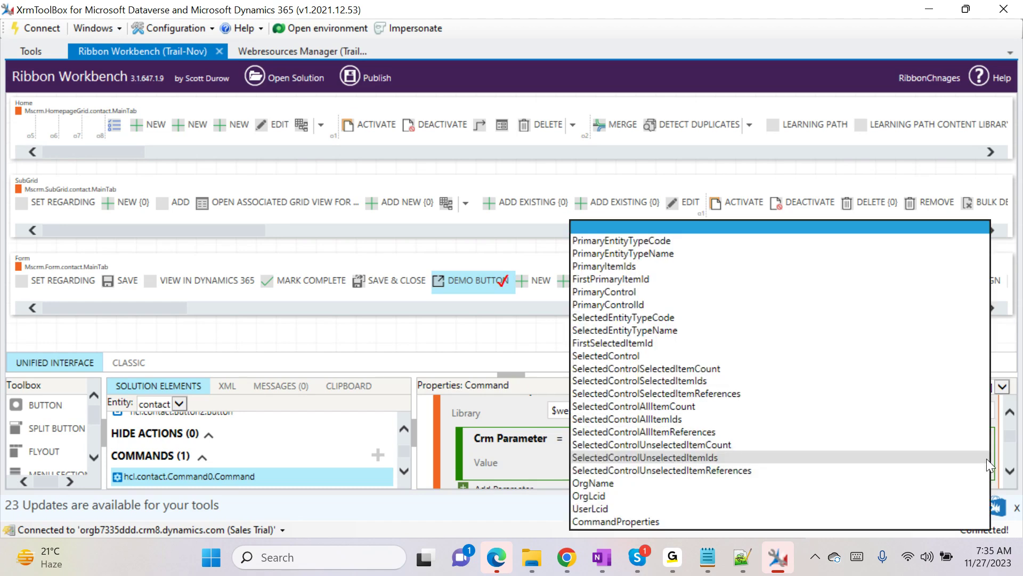
click(646, 292)
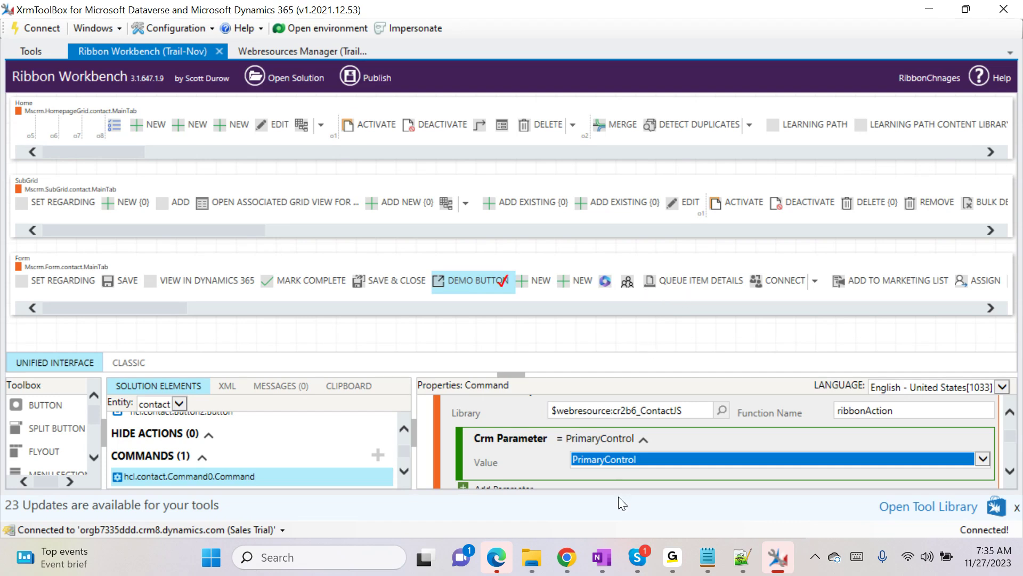
- Publish the contact ribbon changes from Ribbon Workbench and confirm the publish
scroll(479, 449, down, 1)
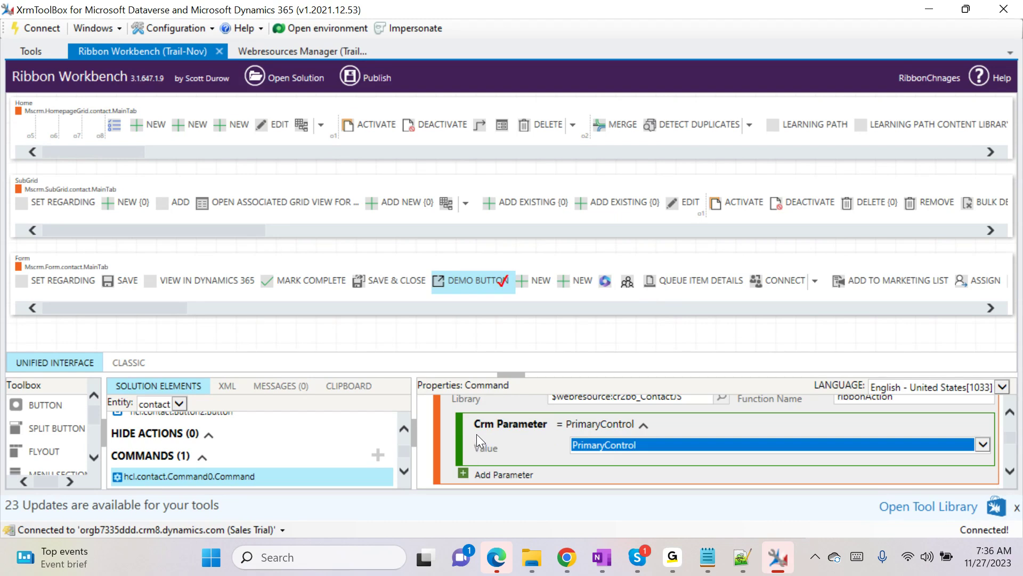
scroll(504, 411, down, 3)
scroll(503, 412, down, 1)
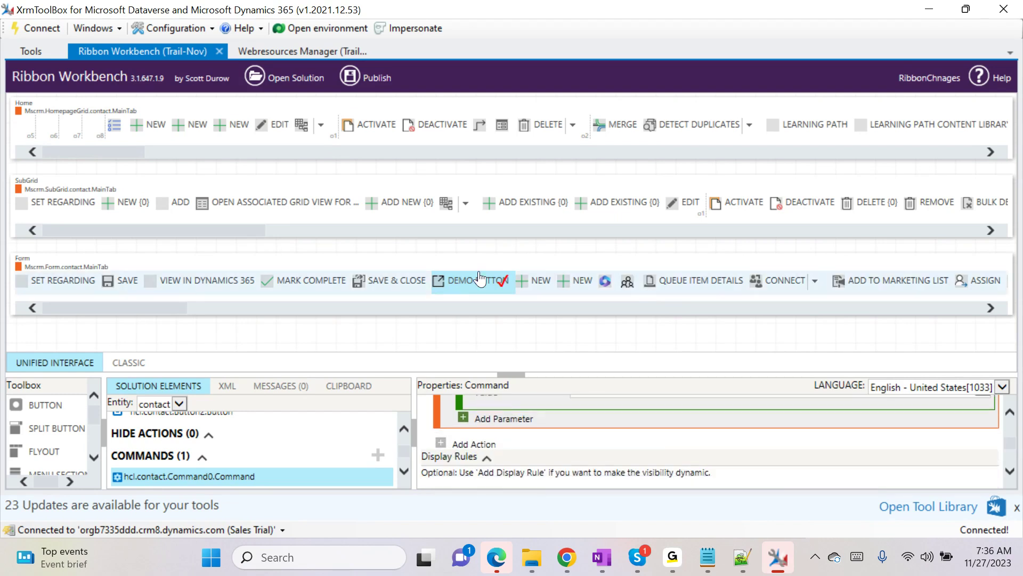
click(378, 80)
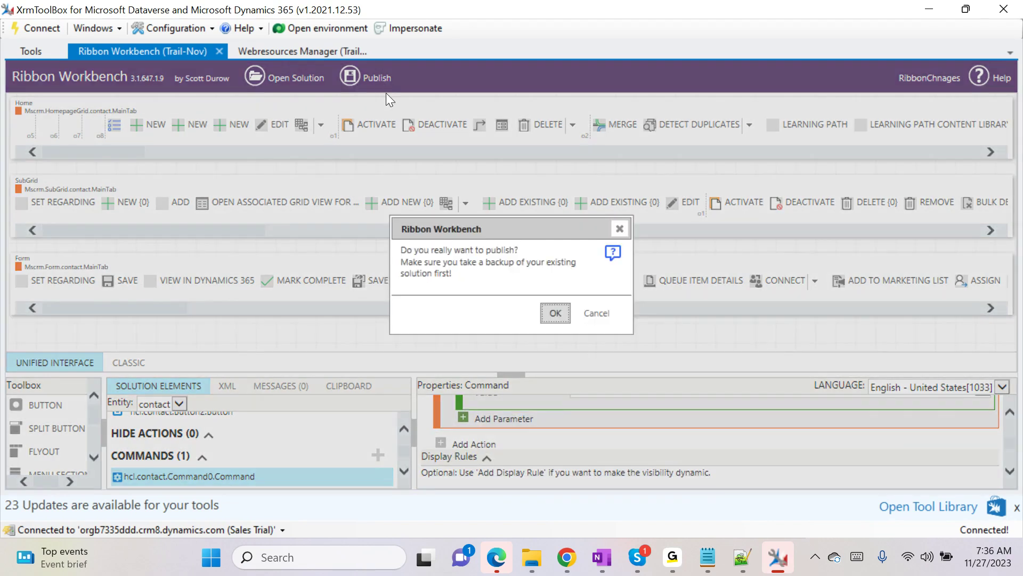
click(554, 314)
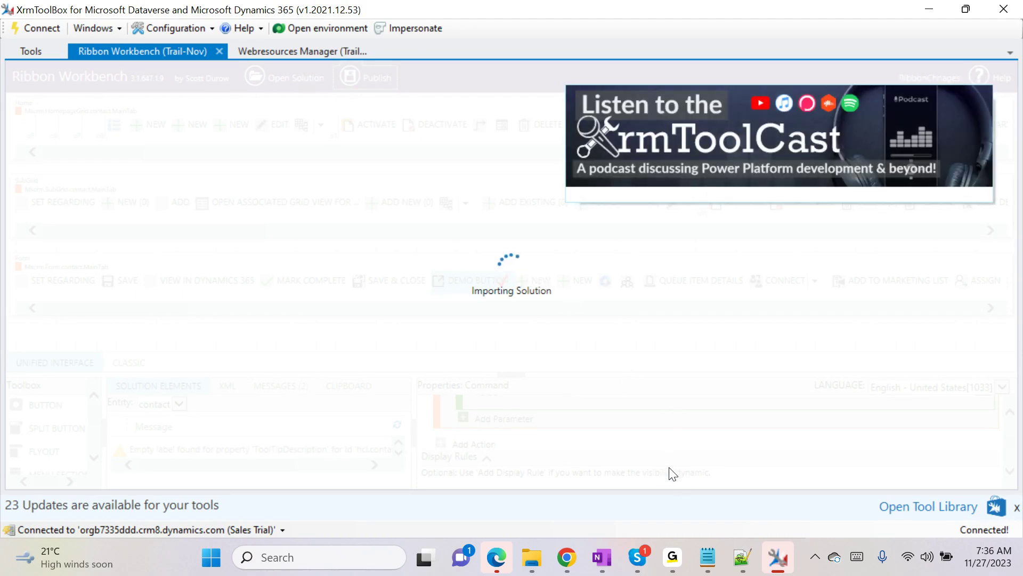
mouse_move(673, 557)
click(755, 479)
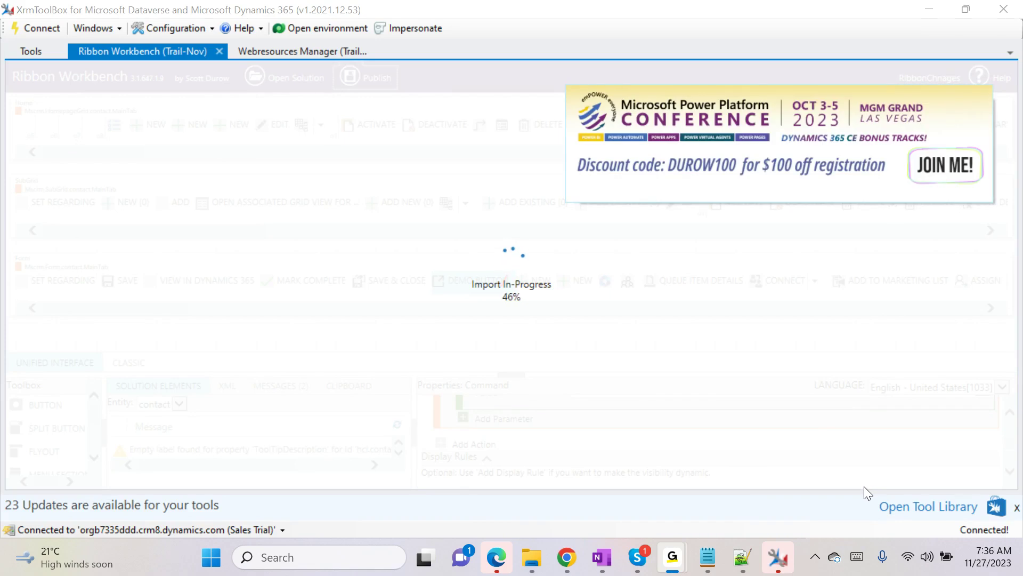
click(779, 568)
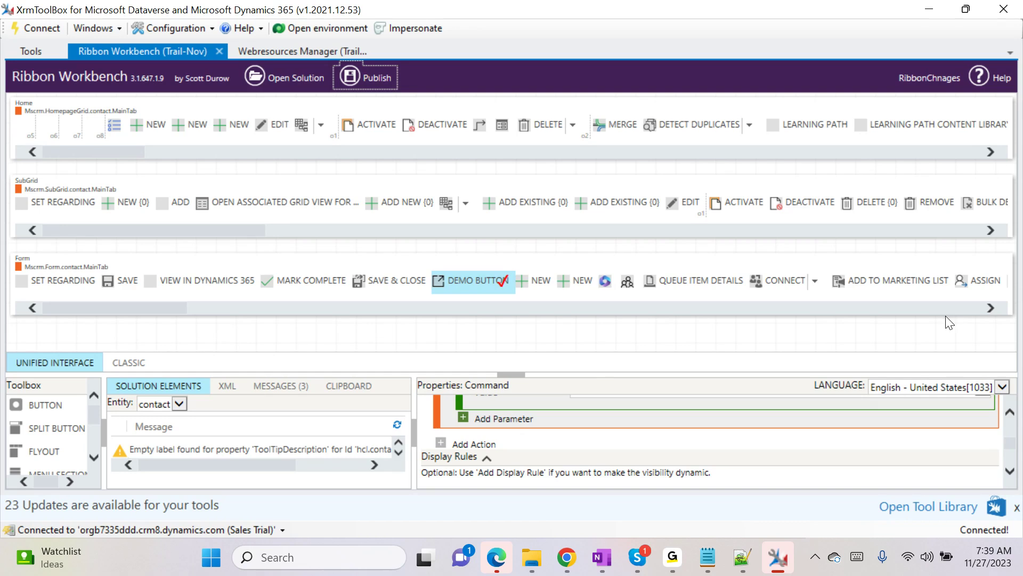
- Switch to Chrome, close the developer tools, reload the contact record and show Personal Notes in its Details
click(567, 557)
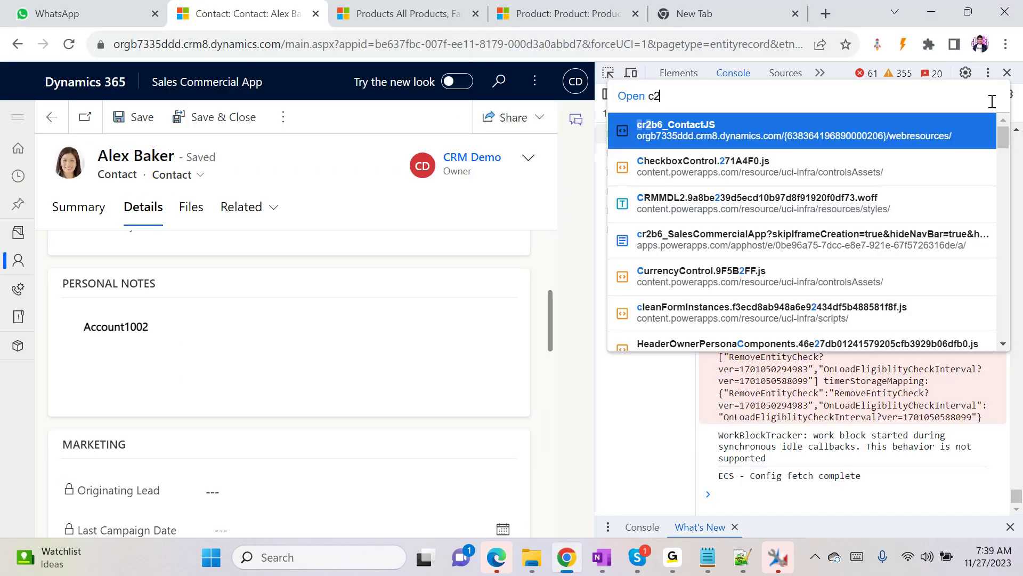
click(1009, 72)
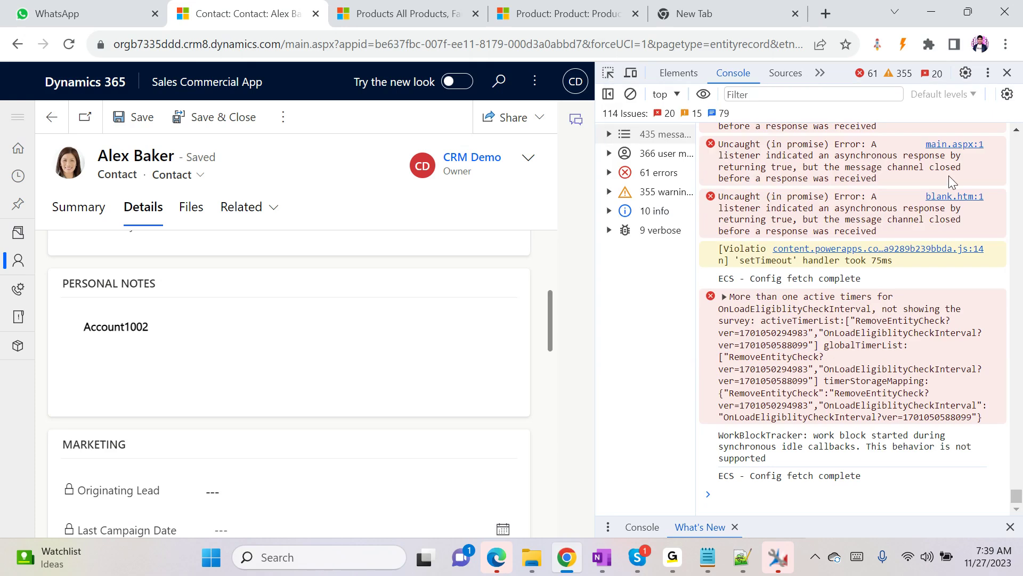
click(1007, 72)
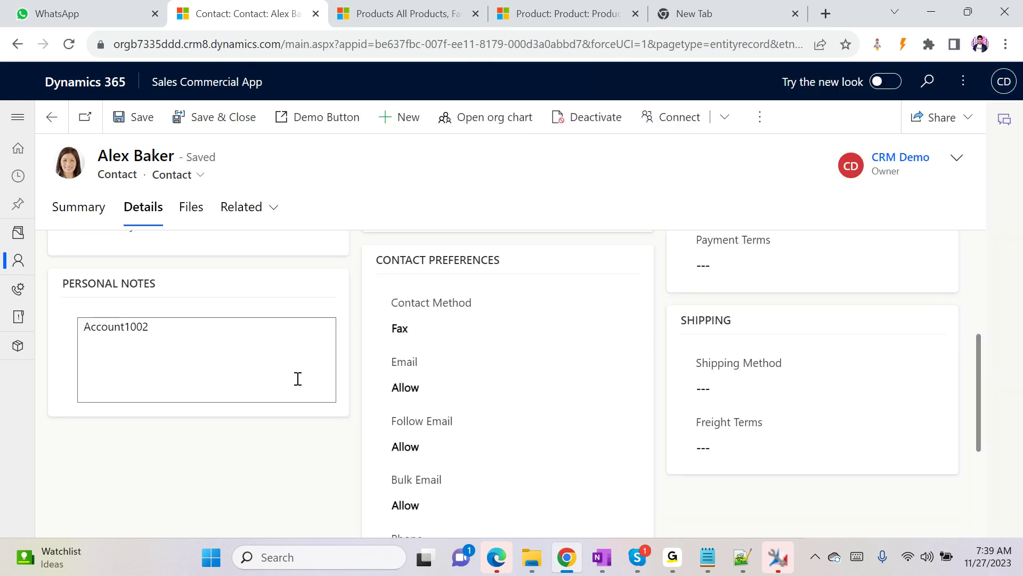
key(F5)
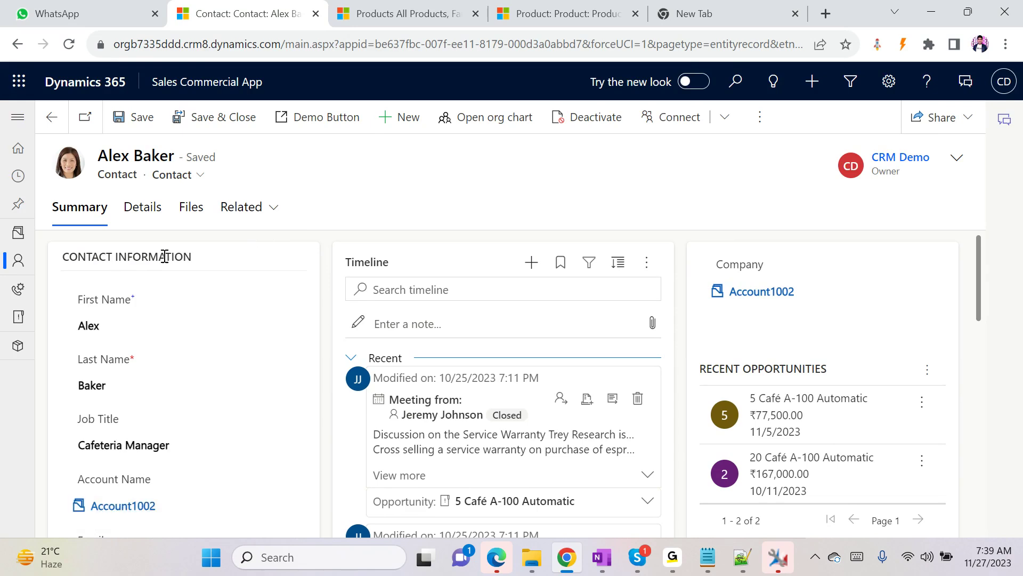
click(143, 213)
scroll(269, 503, down, 5)
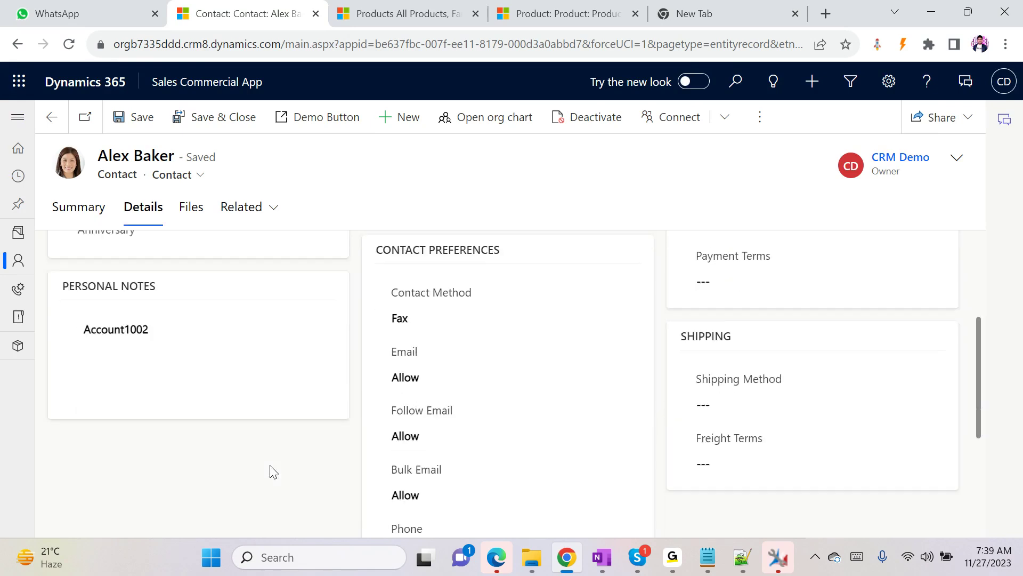
- Run Demo Button on the contact, examine the Personal Notes text and save the record
click(297, 119)
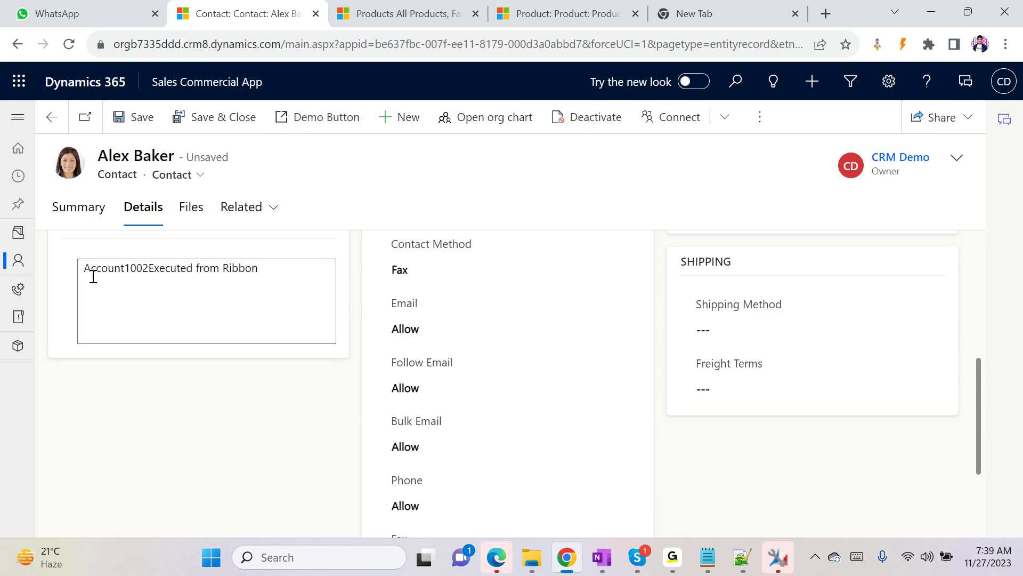
drag(90, 274, 246, 269)
click(247, 269)
click(140, 117)
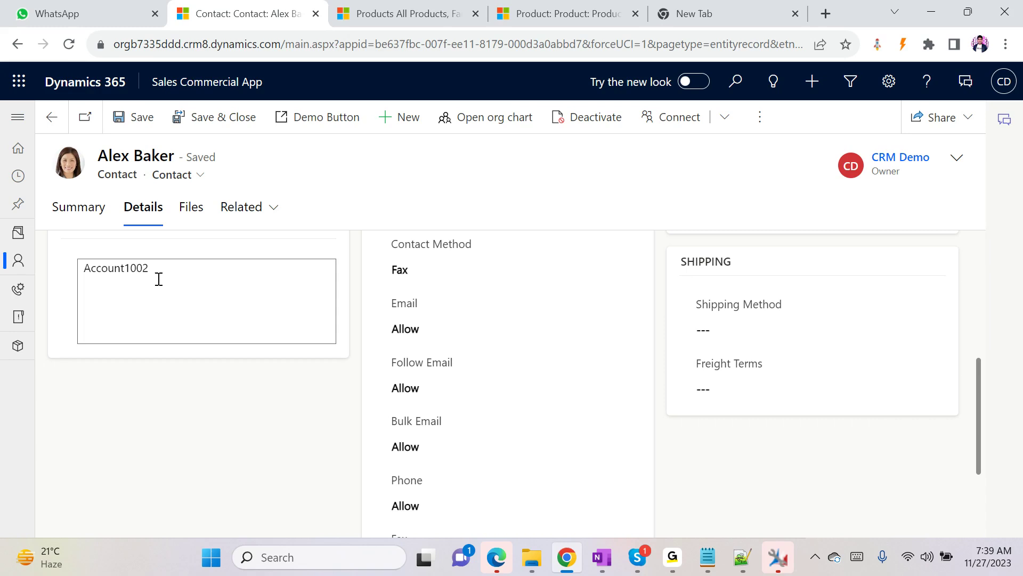
- Switch to Notepad++ and compare the description setValue lines of SetAccountName and ribbonAction, then minimize it
click(739, 560)
click(466, 289)
double_click(494, 279)
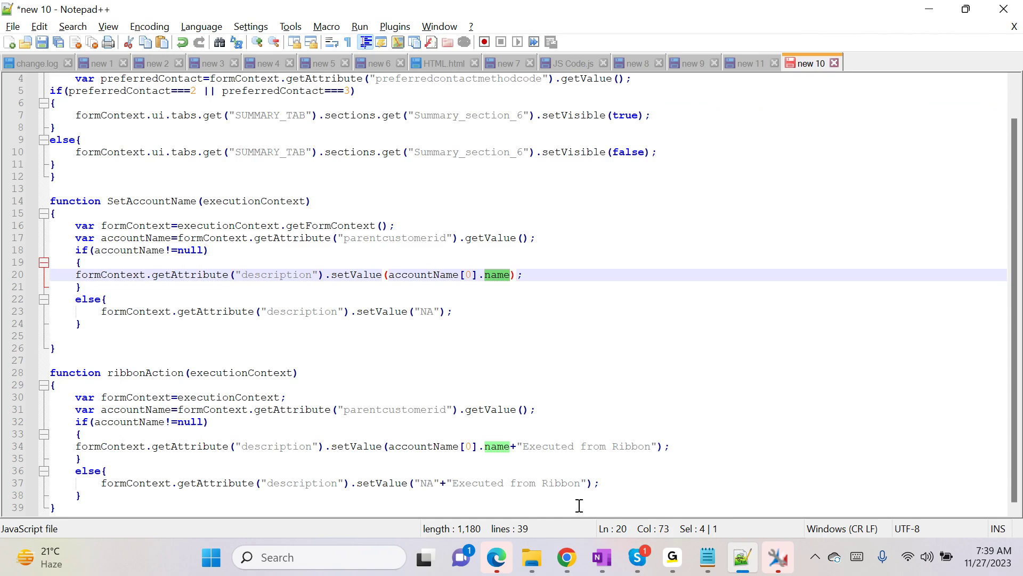
click(522, 446)
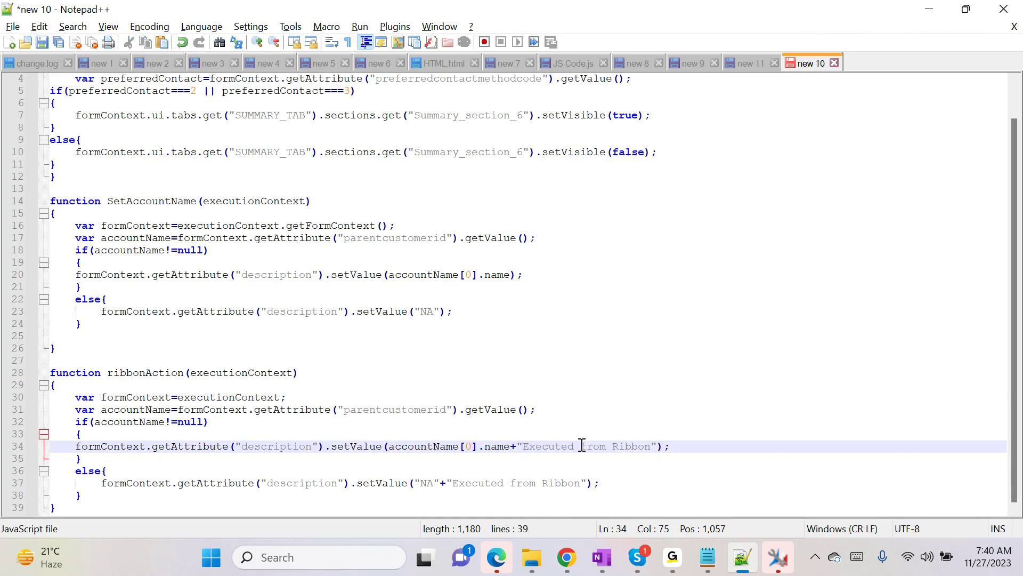
click(929, 10)
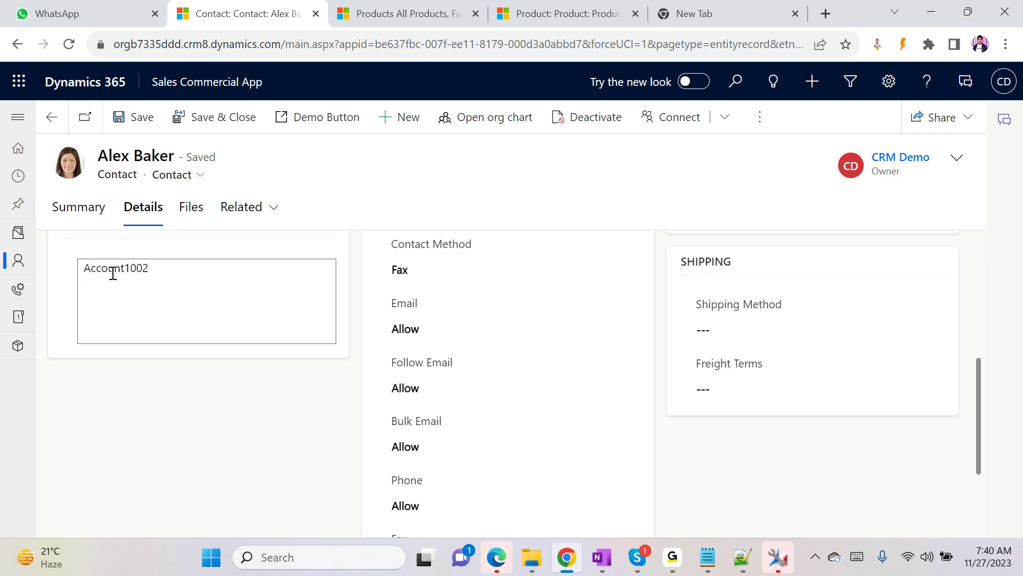
- Run Demo Button on the contact once more and save the record again
click(331, 115)
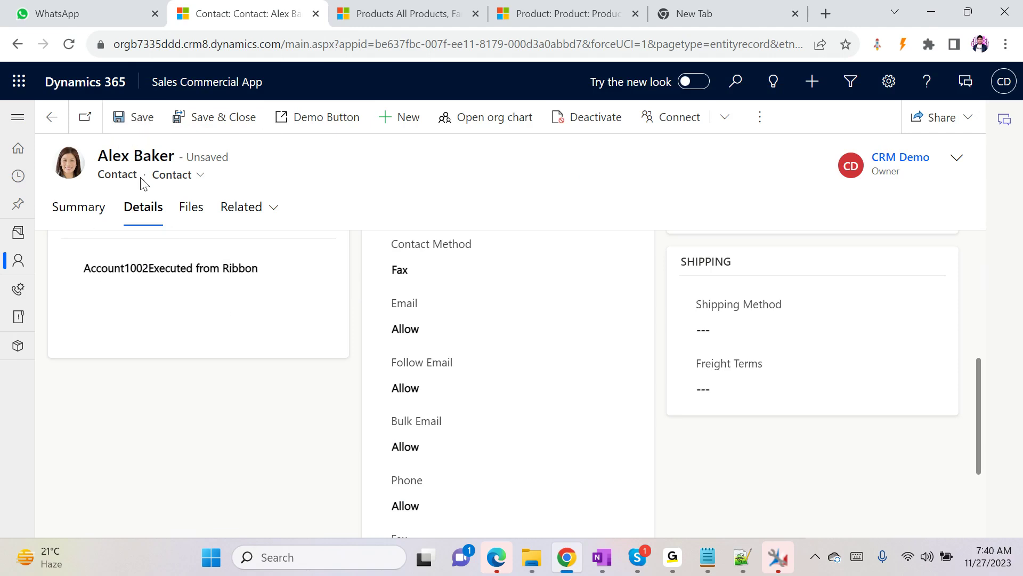
click(135, 115)
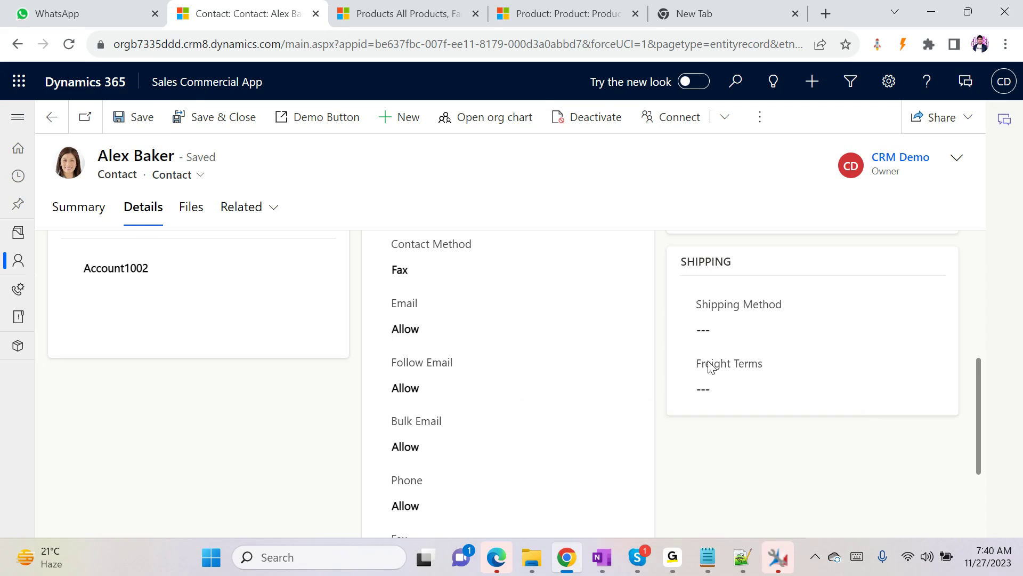
mouse_move(710, 367)
click(680, 557)
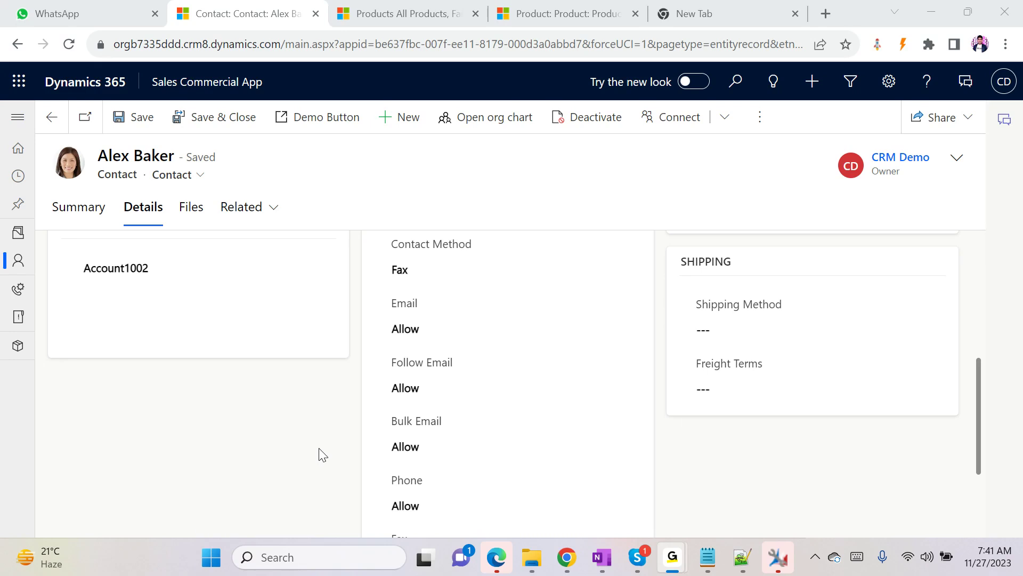
- Switch to Ribbon Workbench and examine the Hide option for the form's Queue Item Details button without applying it
mouse_move(639, 559)
click(778, 557)
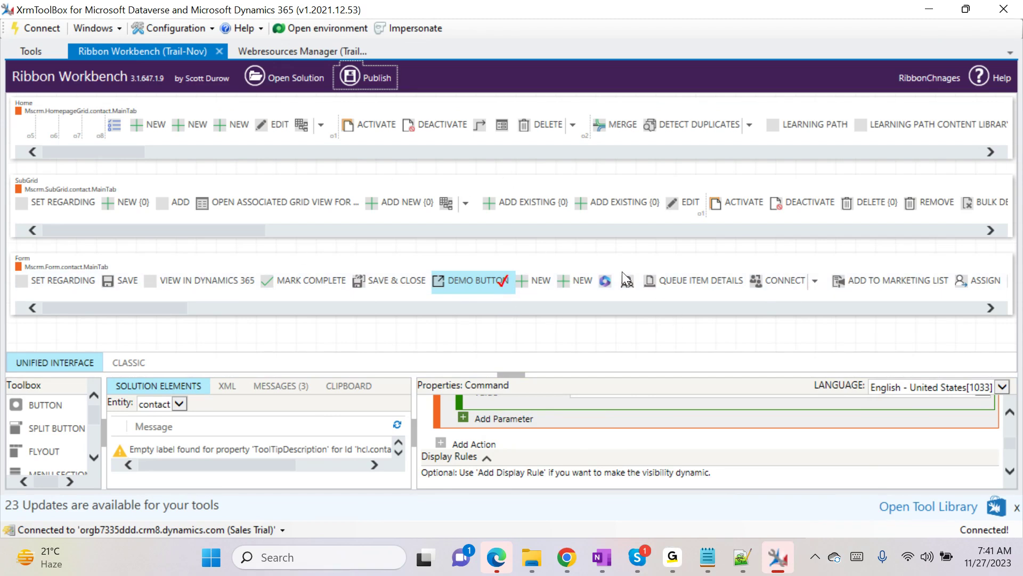
right_click(680, 288)
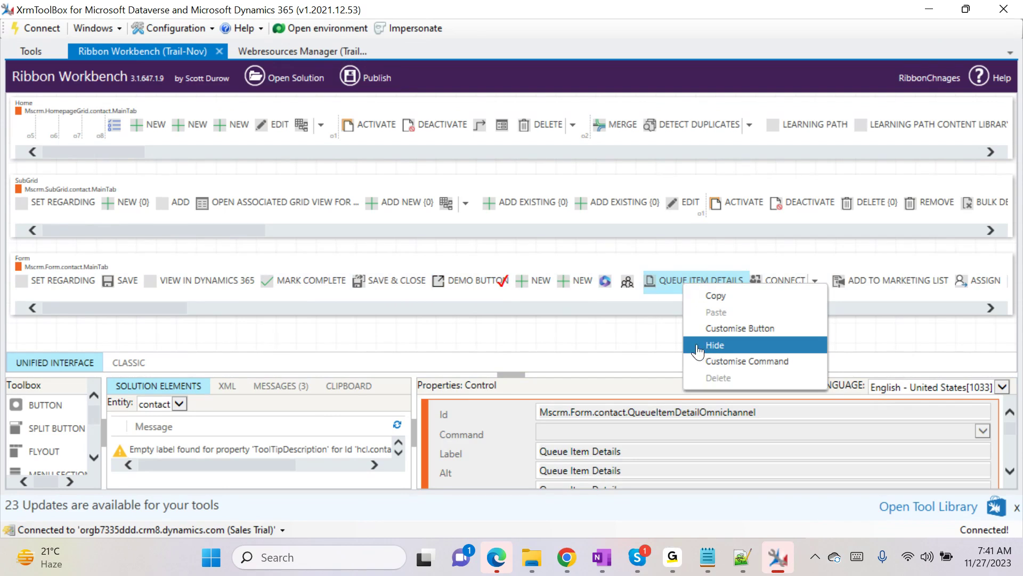
click(472, 327)
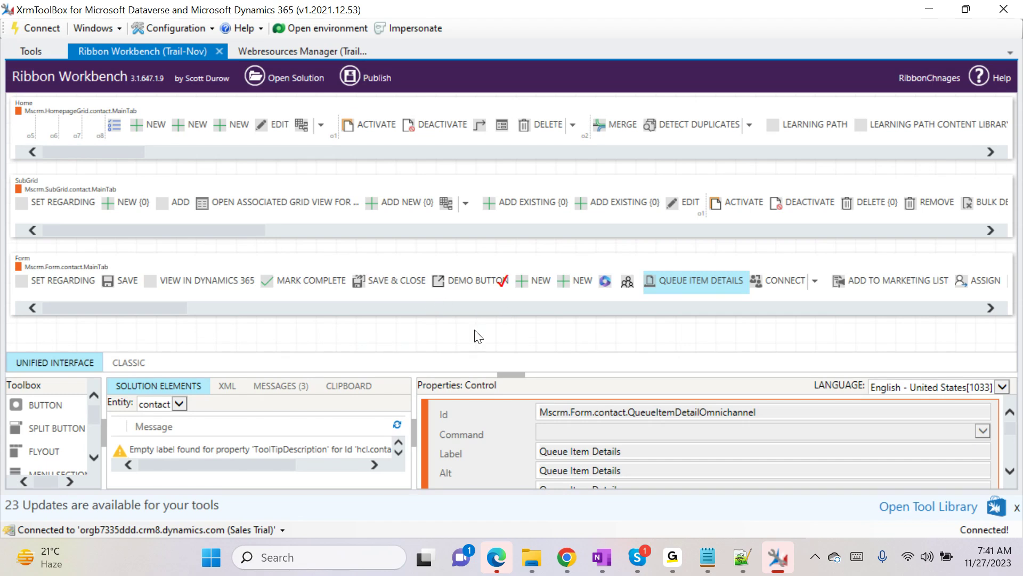
- Switch to Chrome, check the commands on a new contact form, and return to the existing contact's Summary
click(567, 556)
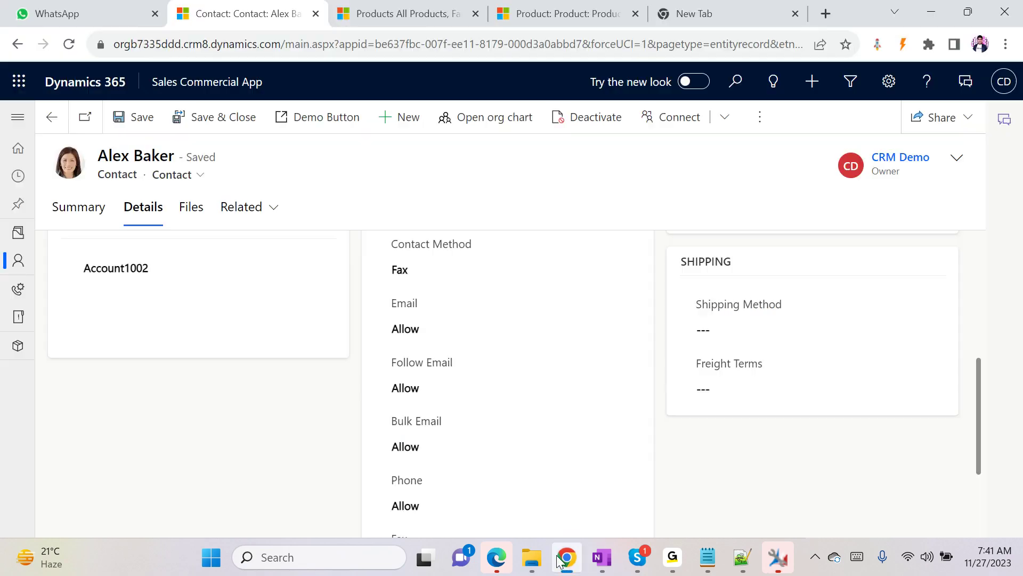
click(391, 122)
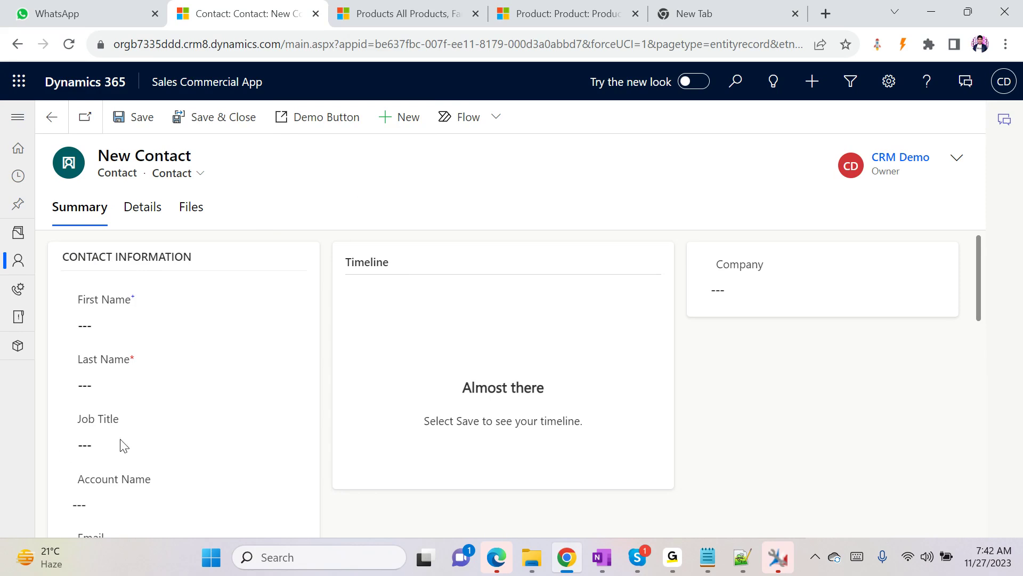
click(52, 118)
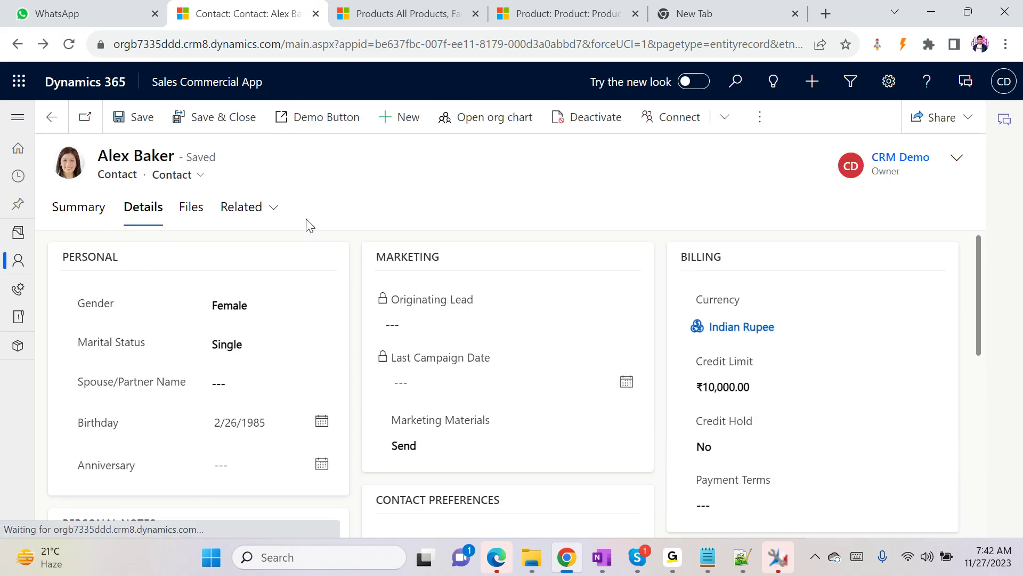
click(96, 209)
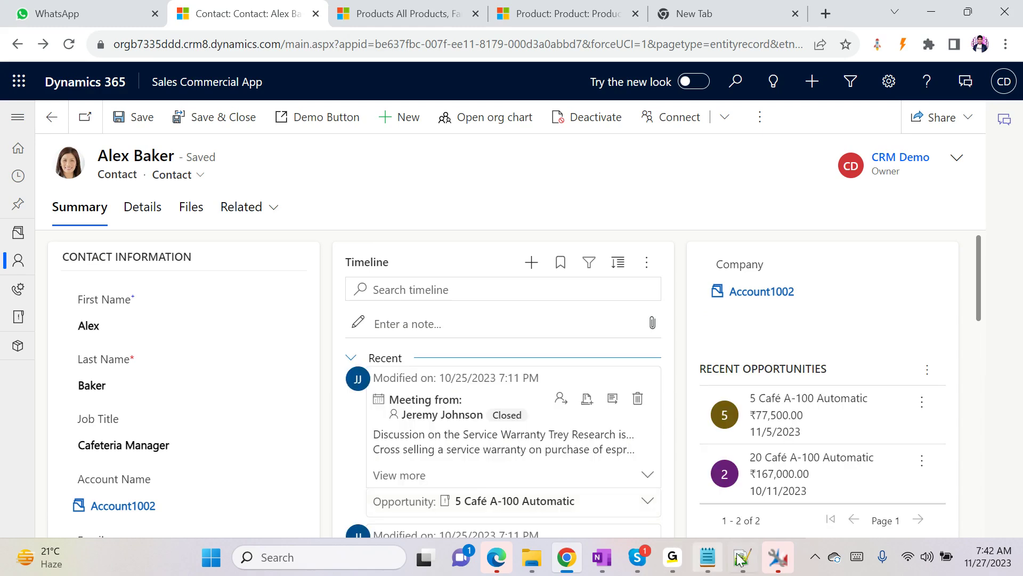
- Switch to Ribbon Workbench and open the properties of the contact command hcl.contact.Command0.Command
click(776, 561)
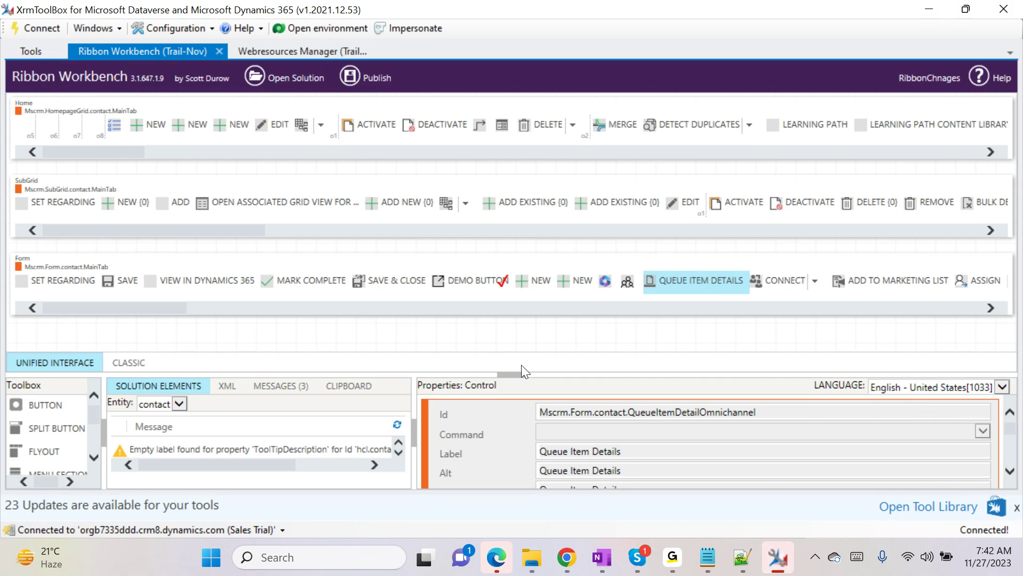
scroll(225, 459, down, 2)
scroll(247, 458, down, 5)
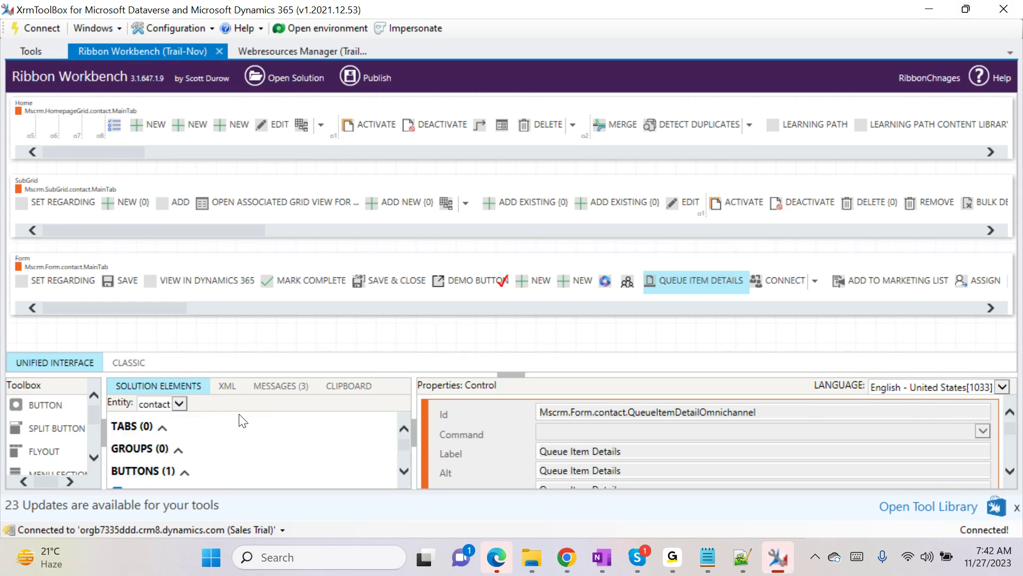
scroll(245, 459, down, 2)
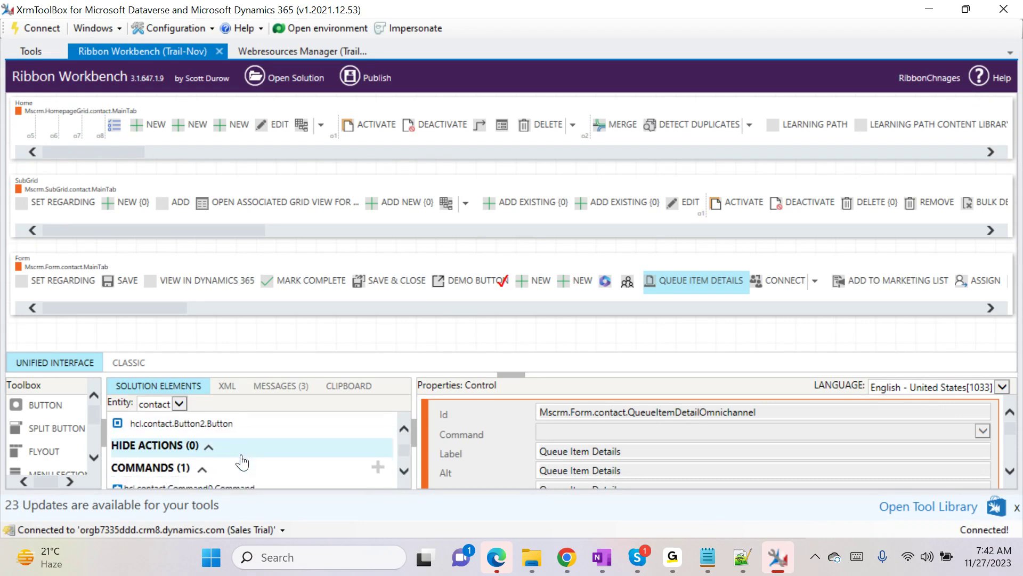
click(209, 477)
scroll(634, 451, down, 5)
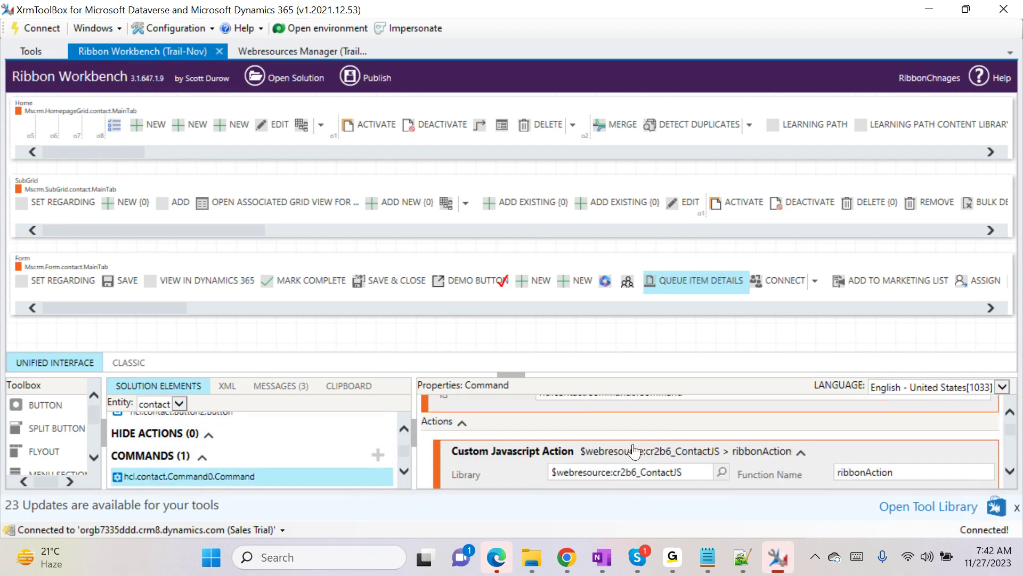
- Add a new display rule to the Demo Button's command
scroll(634, 450, down, 1)
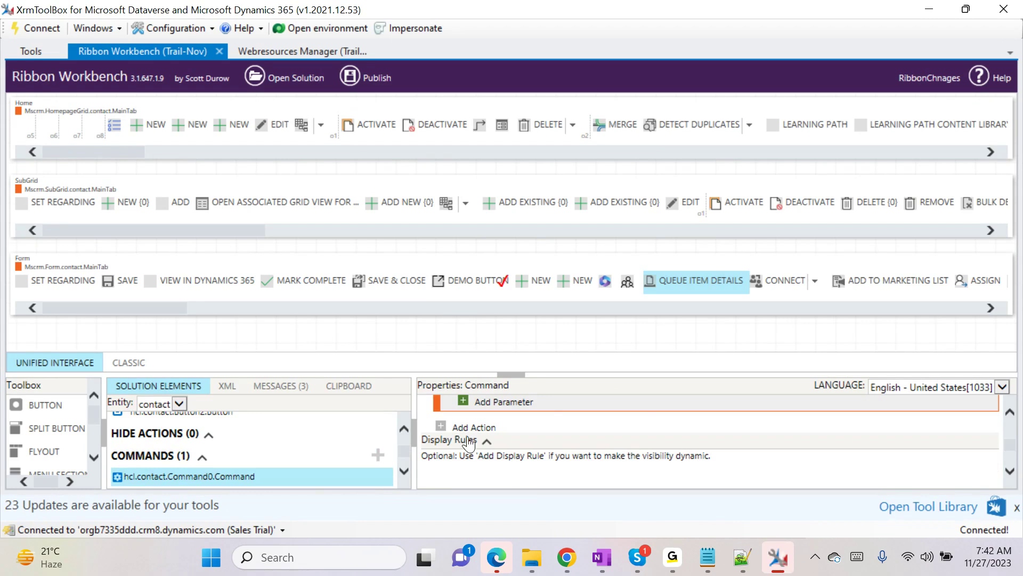
scroll(469, 450, down, 2)
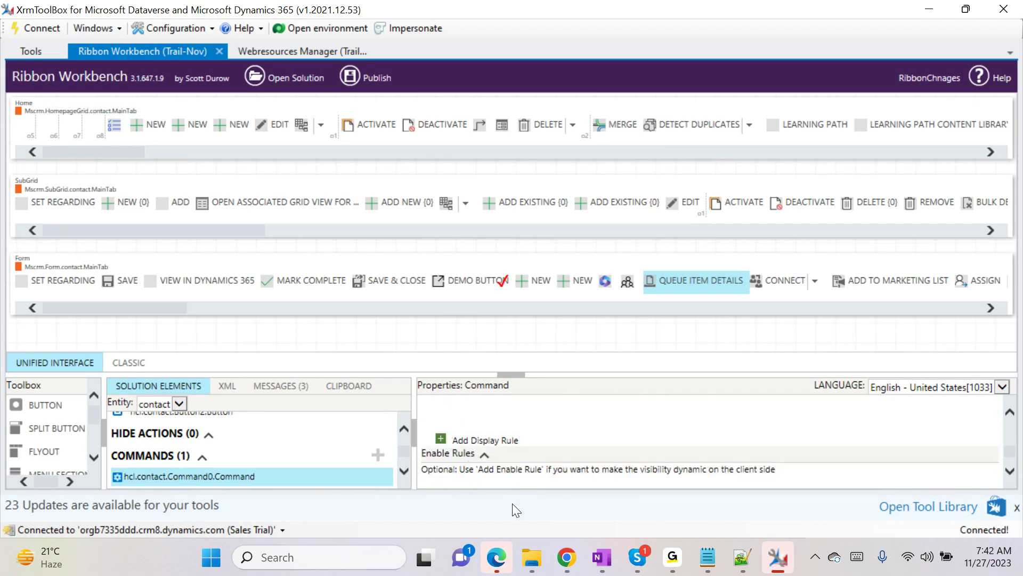
scroll(525, 461, up, 2)
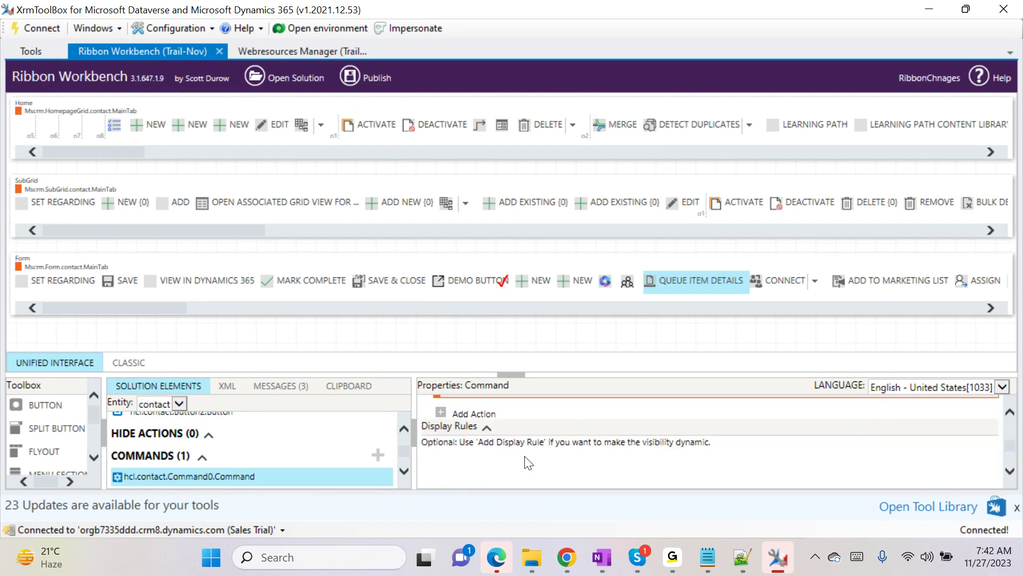
click(456, 412)
scroll(438, 469, down, 2)
click(459, 453)
click(555, 463)
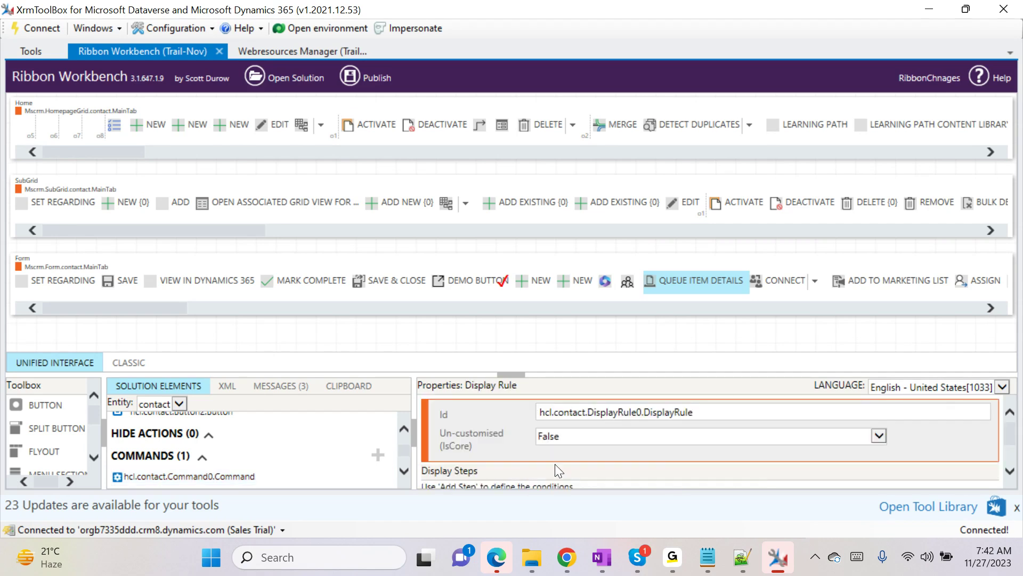
- Add a FormStateRule step to the new display rule and set its Default to True
scroll(668, 456, down, 2)
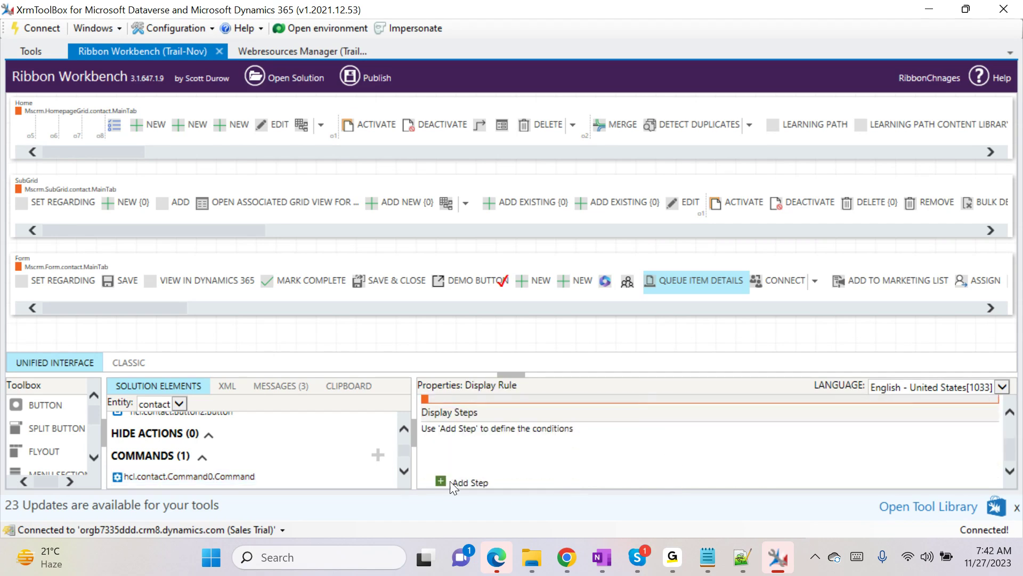
click(457, 483)
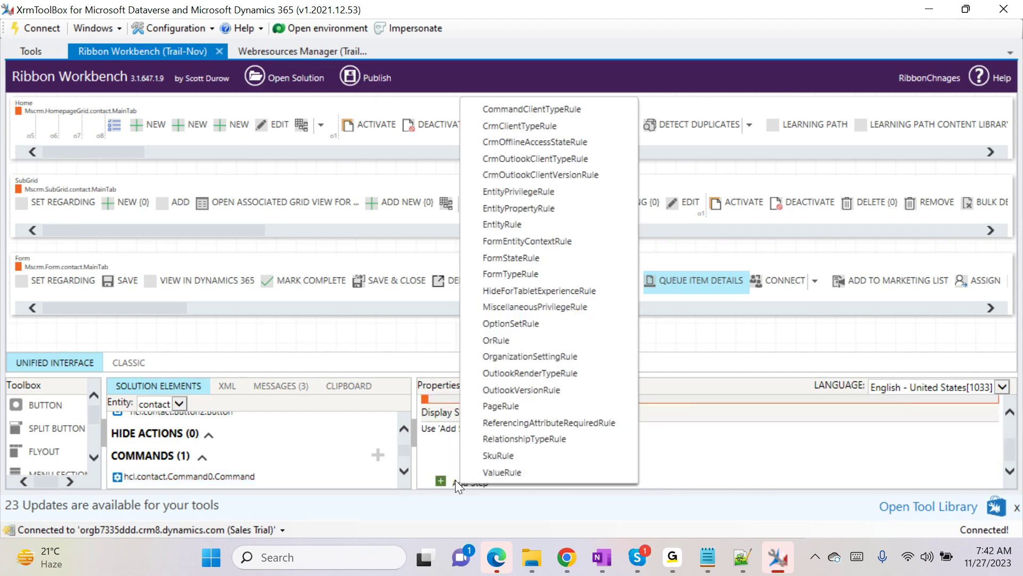
click(541, 262)
click(744, 463)
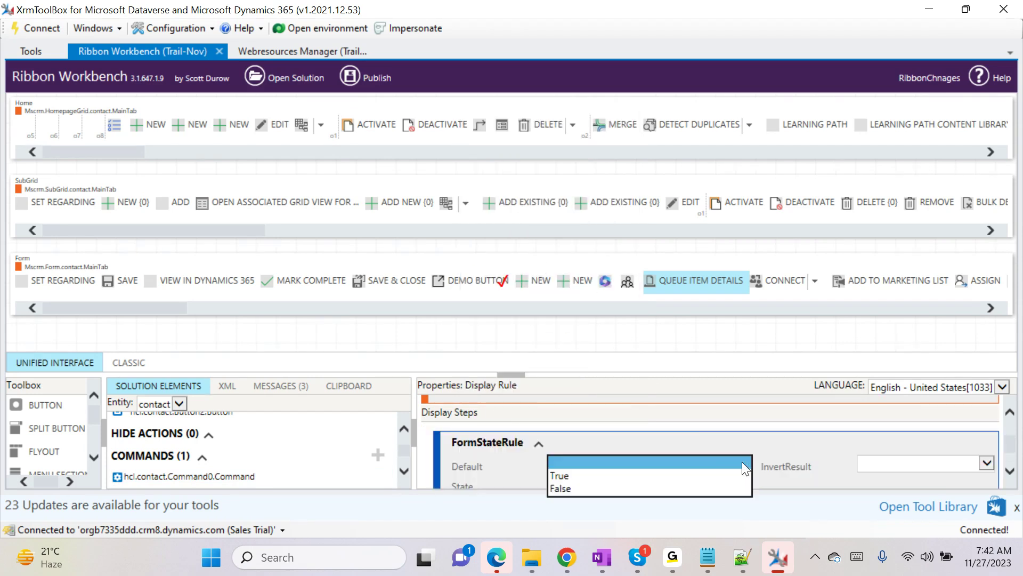
click(847, 446)
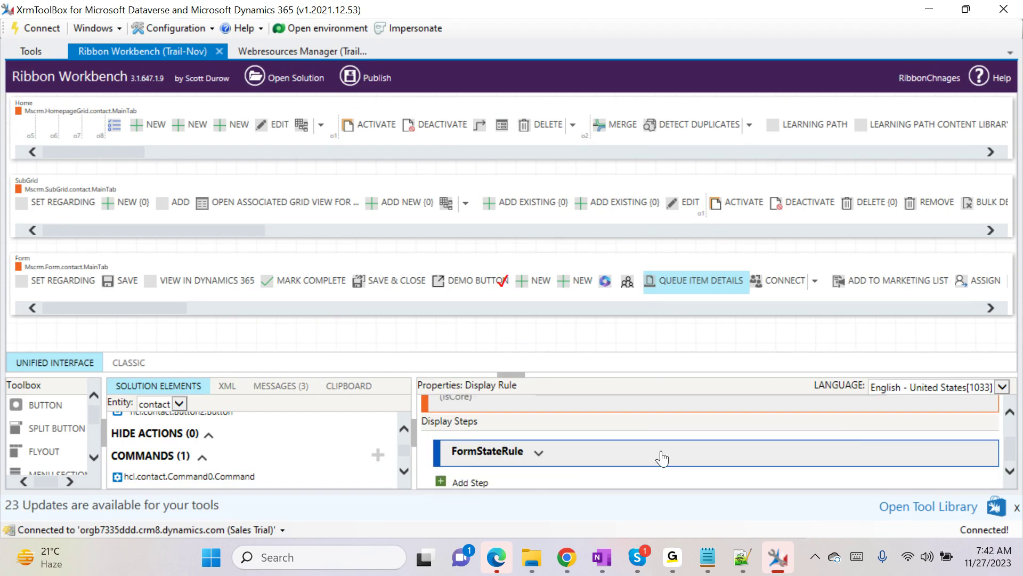
click(536, 461)
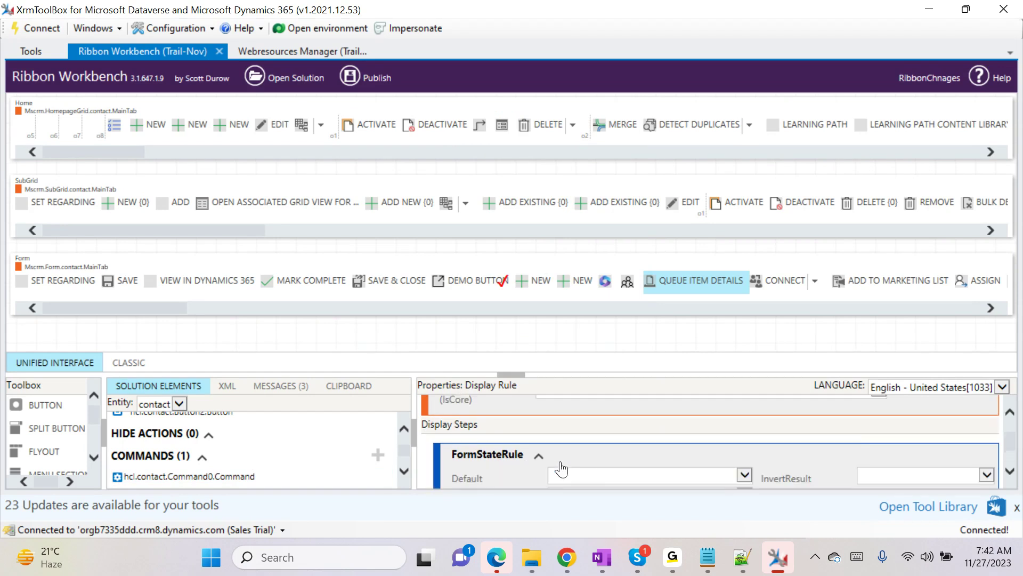
click(744, 474)
click(662, 486)
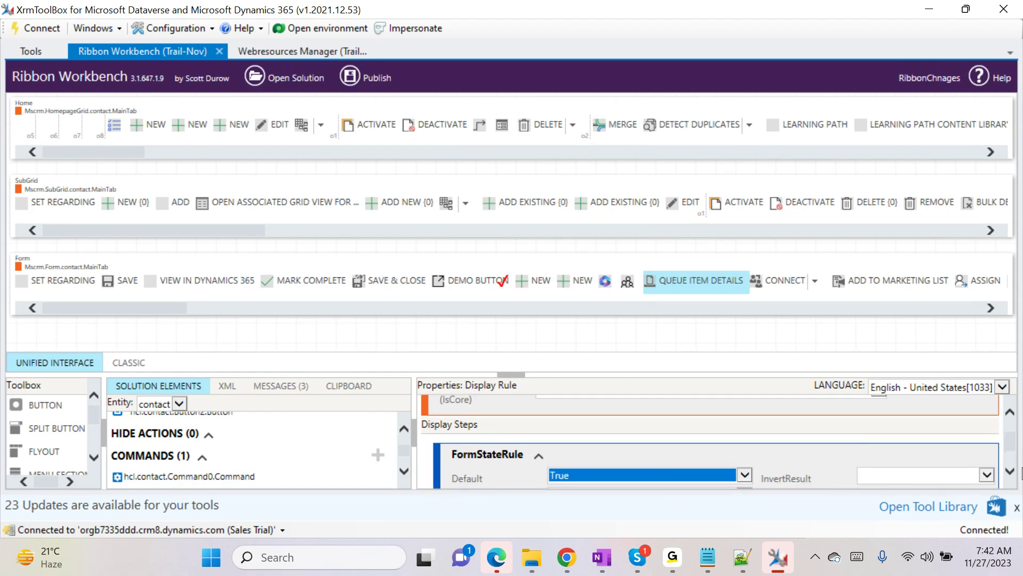
- Set the FormStateRule's InvertResult to False and its State to Create
click(1010, 471)
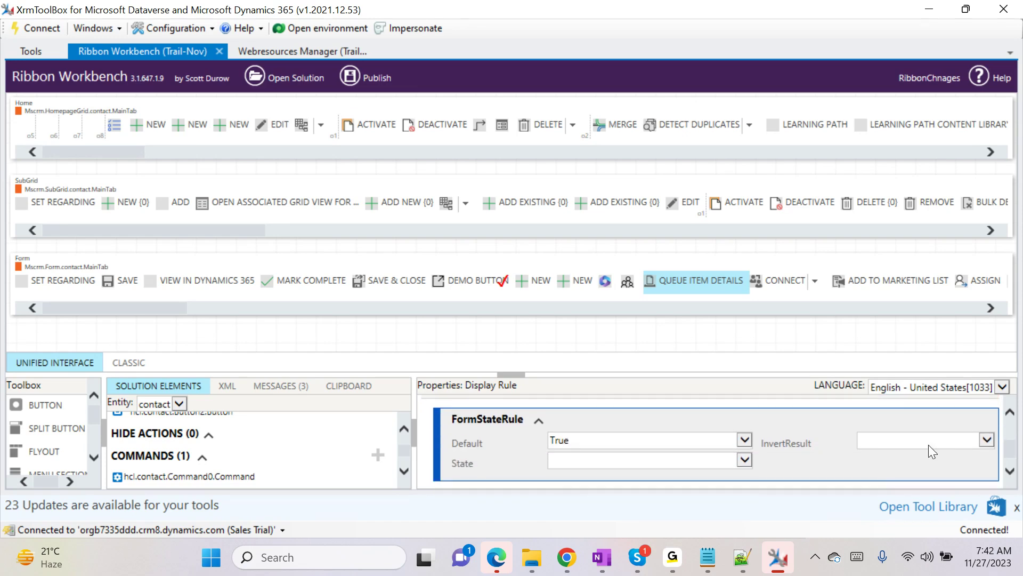
click(986, 440)
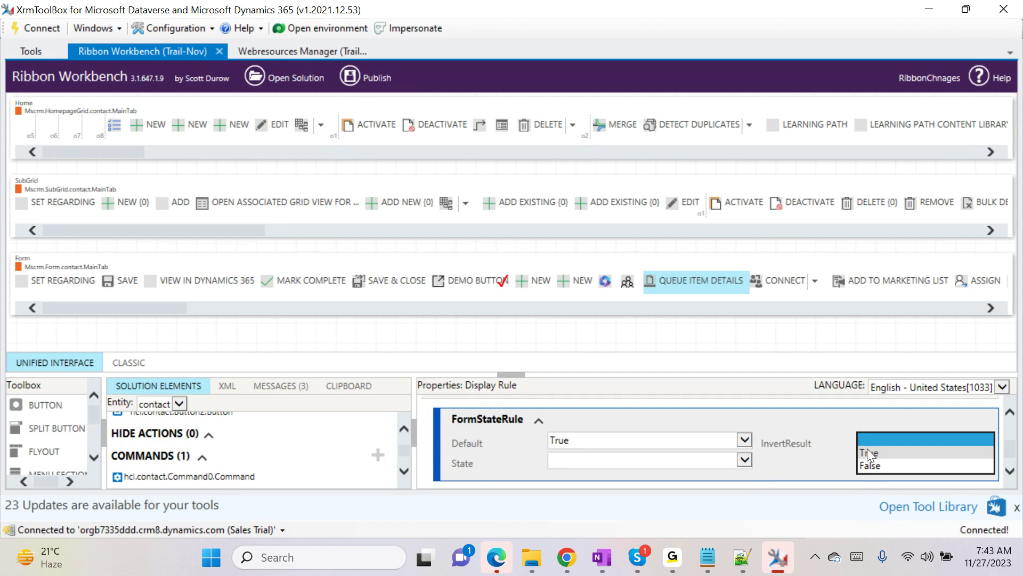
click(876, 461)
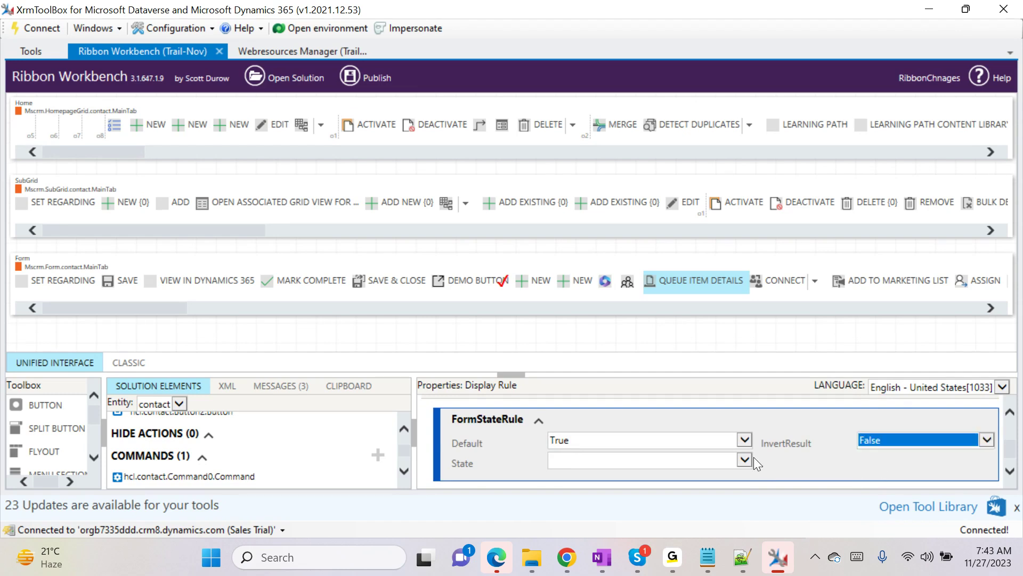
click(734, 459)
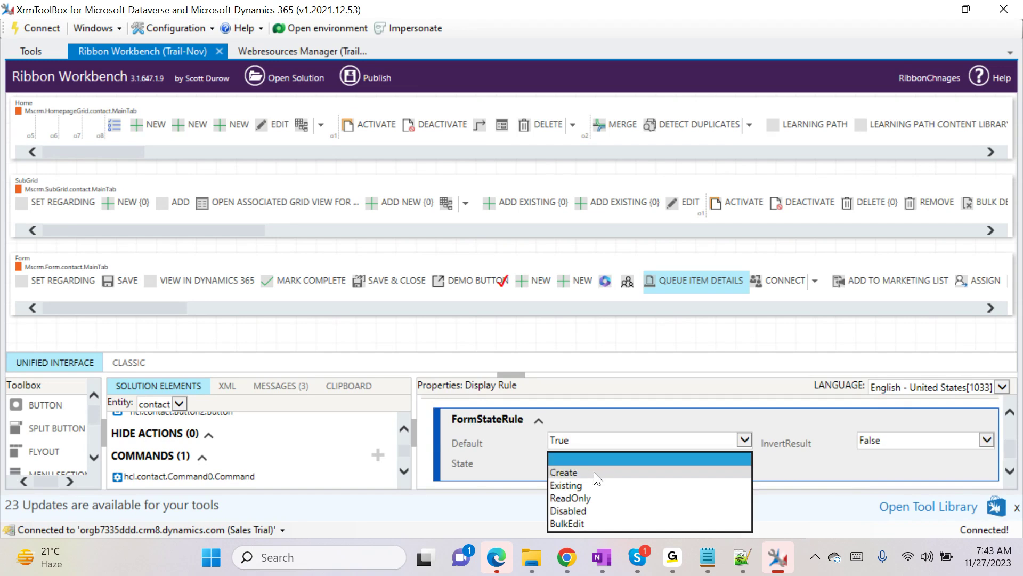
click(590, 471)
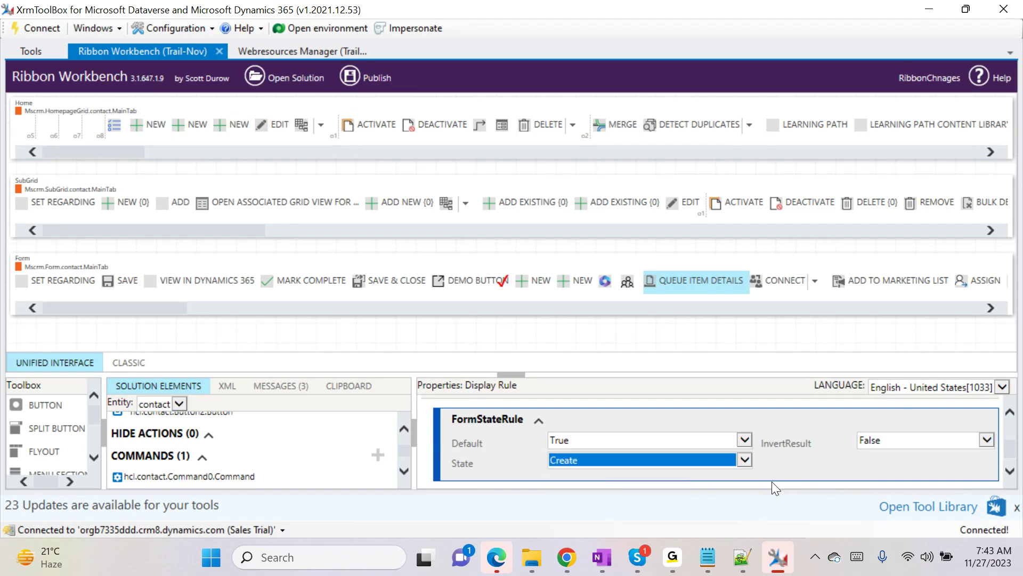
click(826, 464)
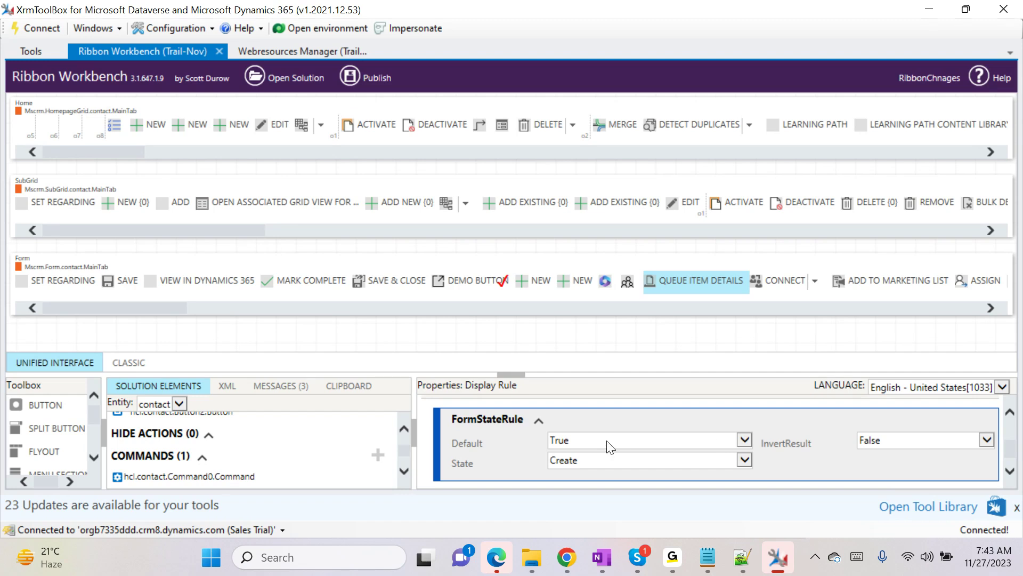
- Change the FormStateRule's InvertResult to True and look through the State options without changing the selection
click(890, 440)
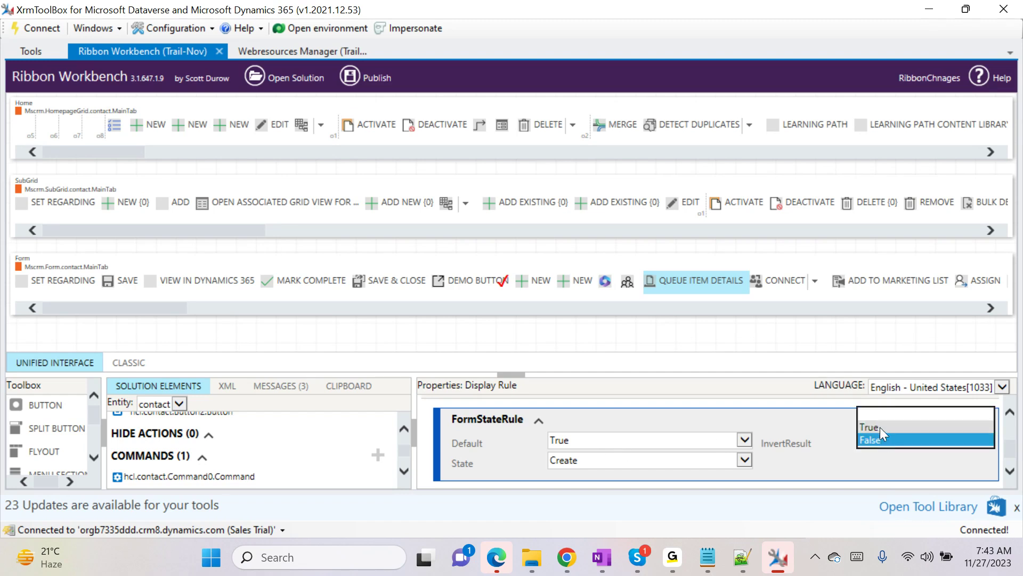
click(881, 427)
click(866, 466)
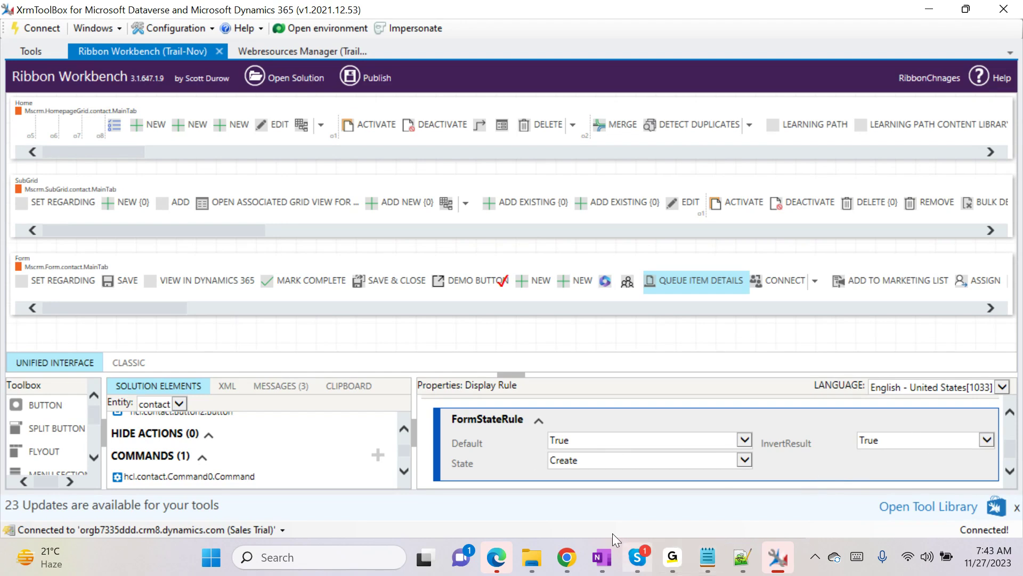
click(591, 459)
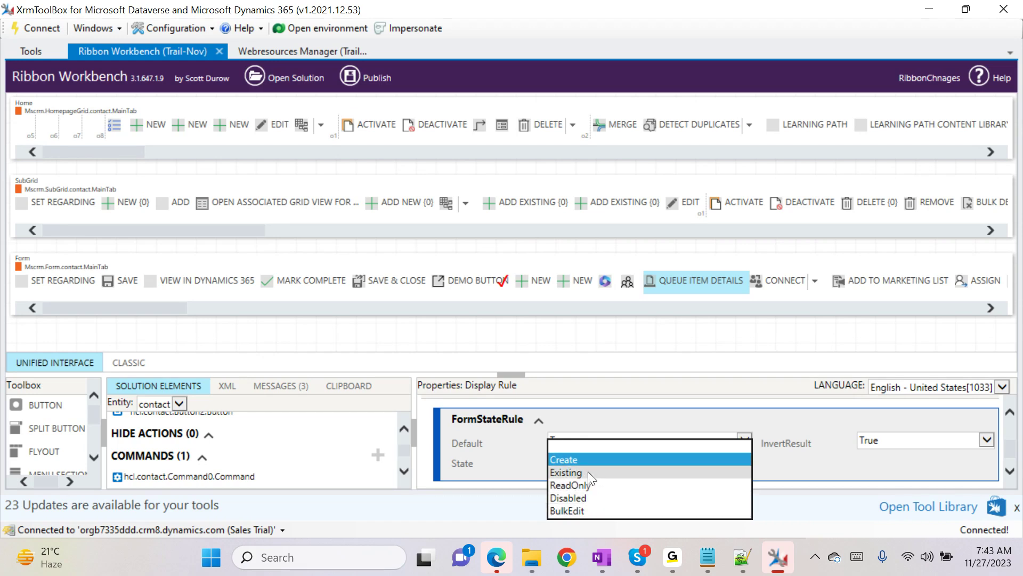
click(876, 464)
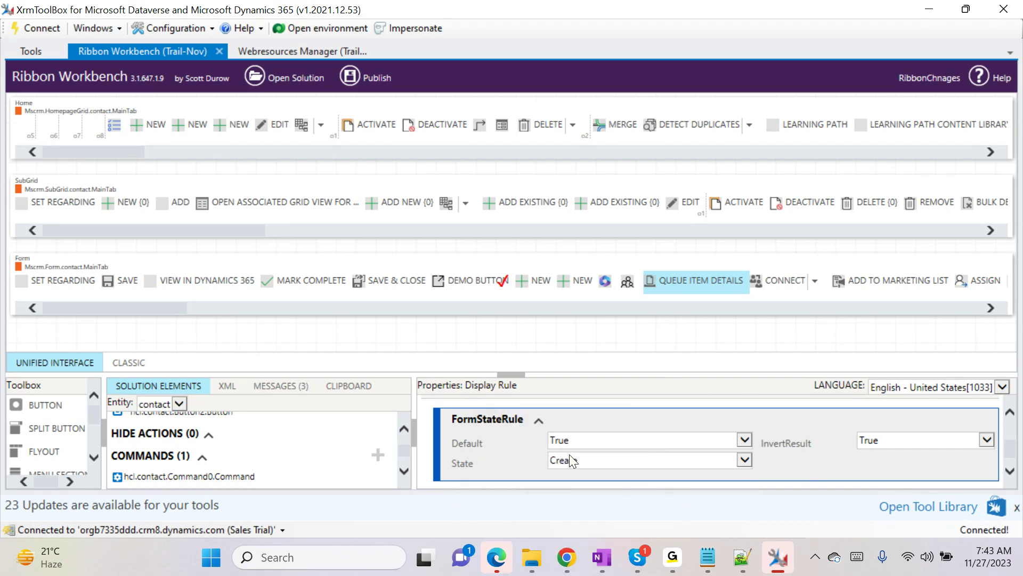
- Switch to Chrome, open a new contact form to check its commands, and return to Ribbon Workbench
click(567, 556)
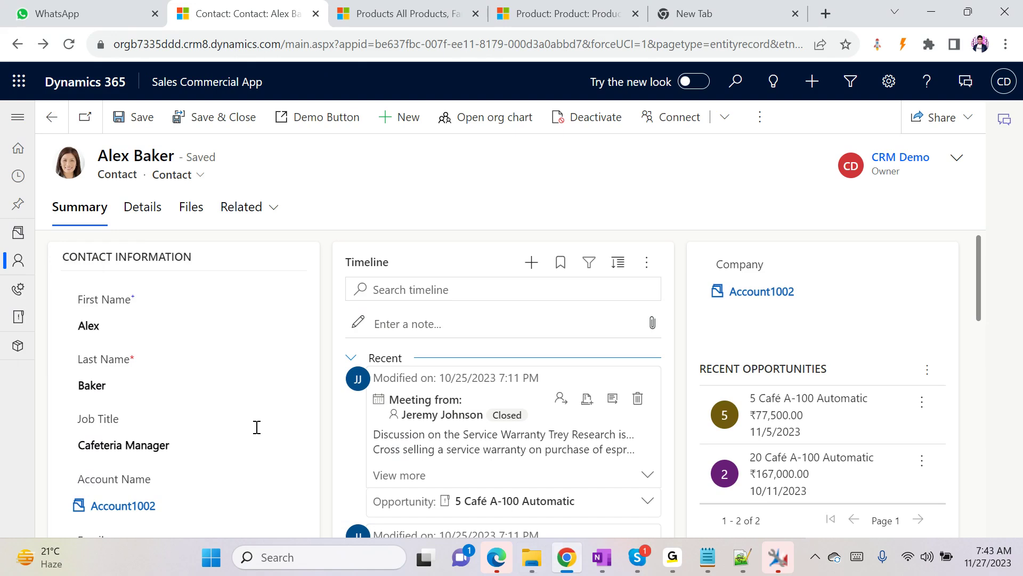
click(384, 118)
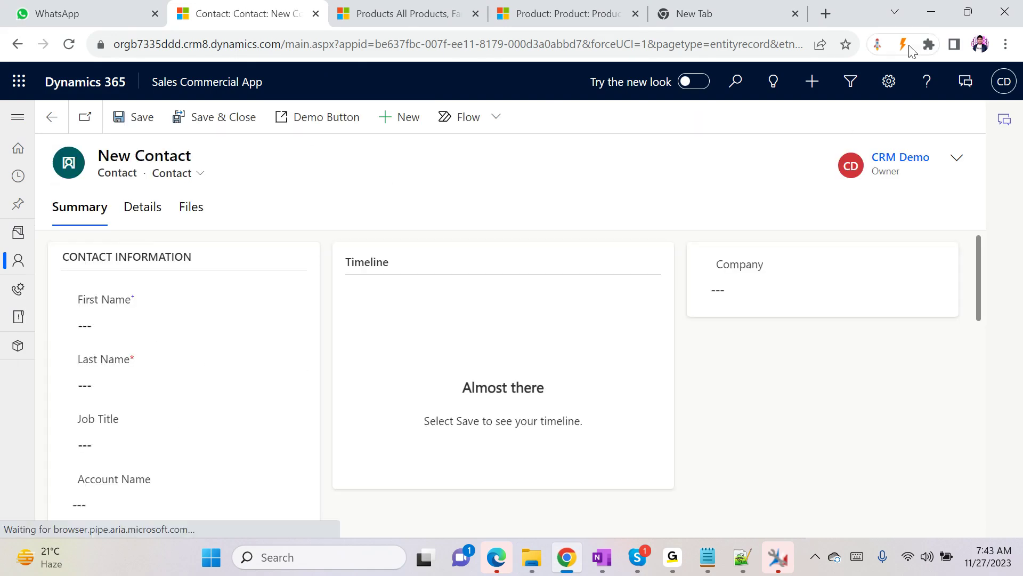
click(931, 13)
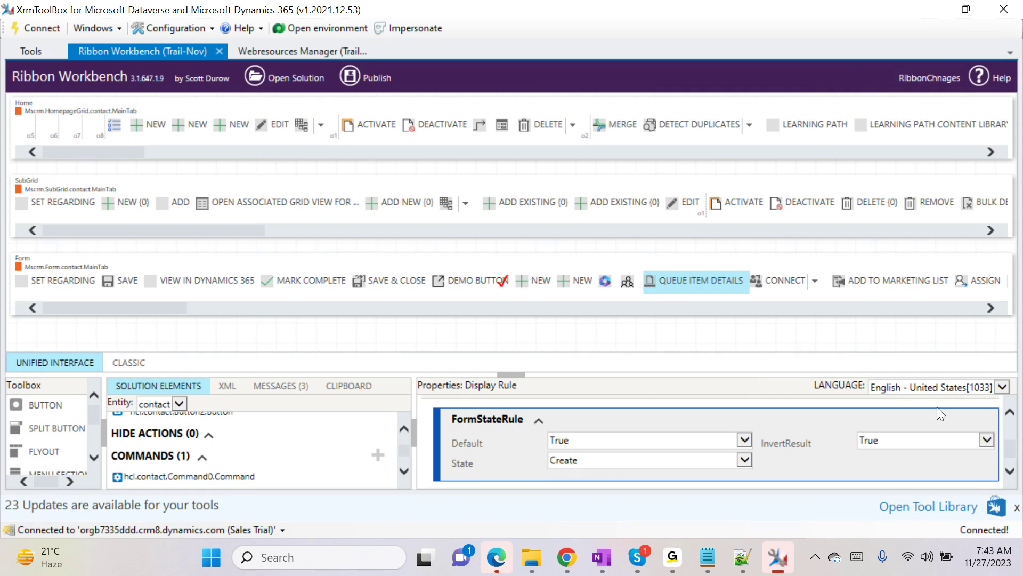
click(929, 10)
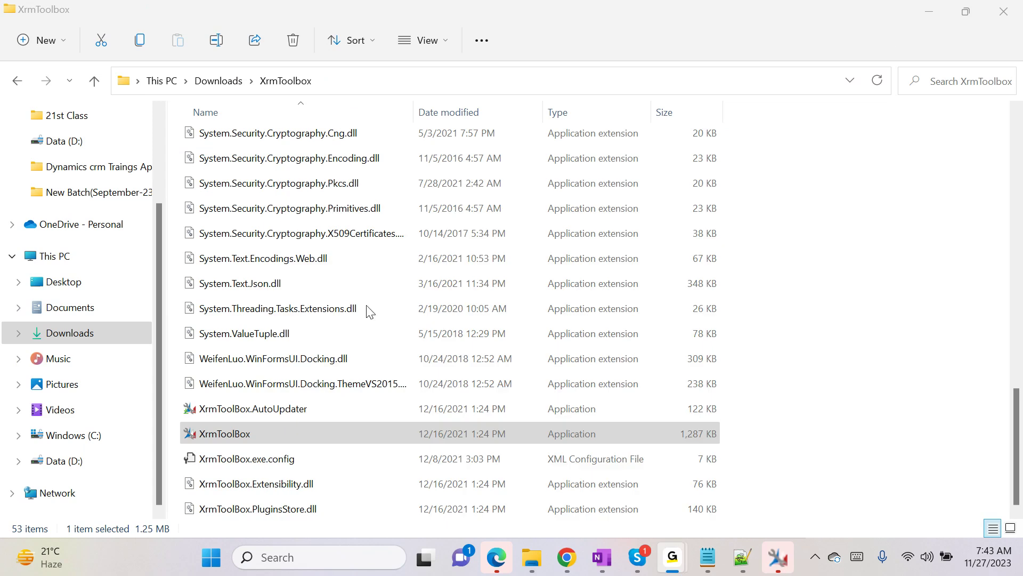
click(566, 556)
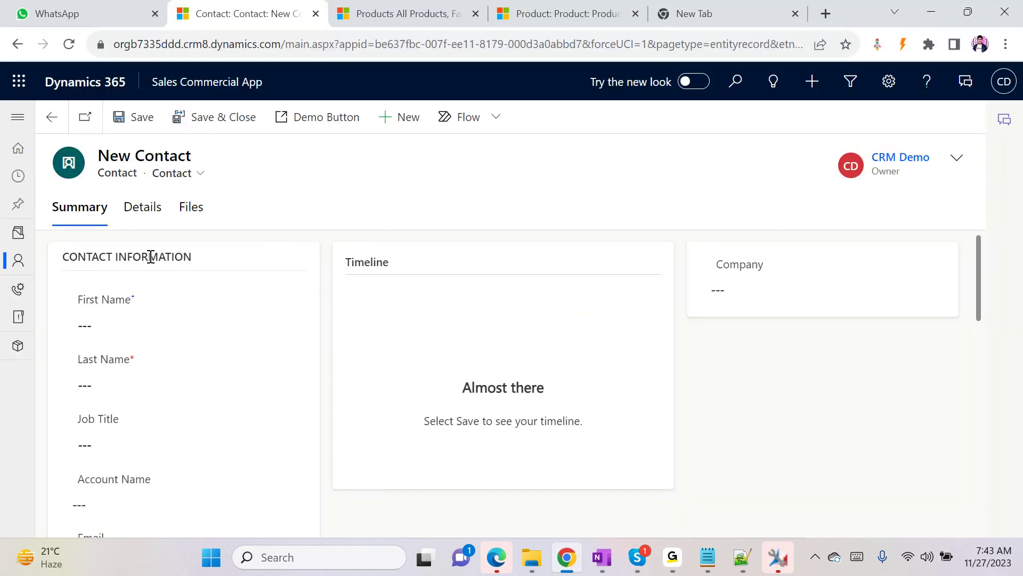
key(alt+Tab)
key(alt+Tab)
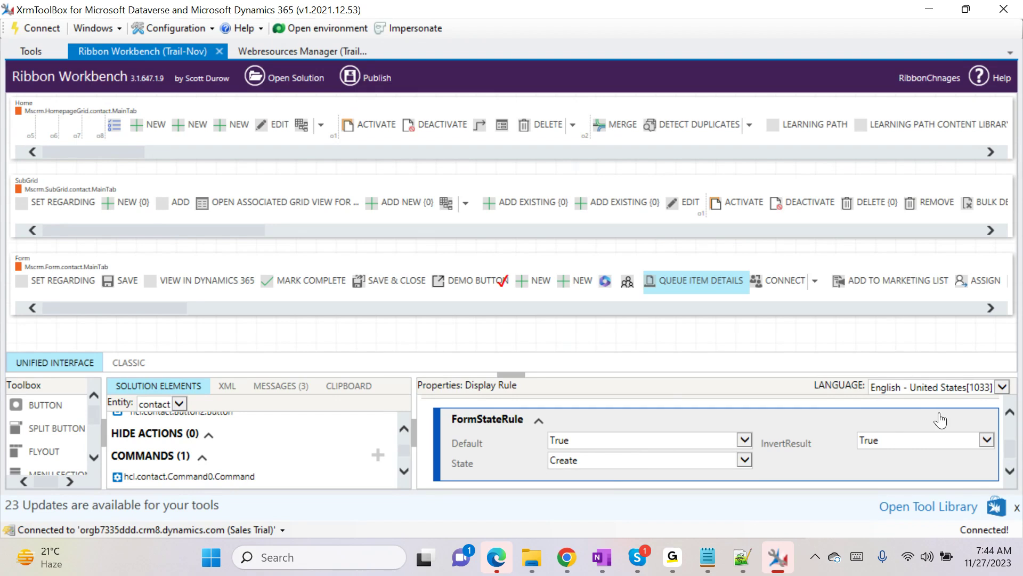
- Set the FormStateRule's State to Existing and its InvertResult to False
click(587, 459)
click(584, 468)
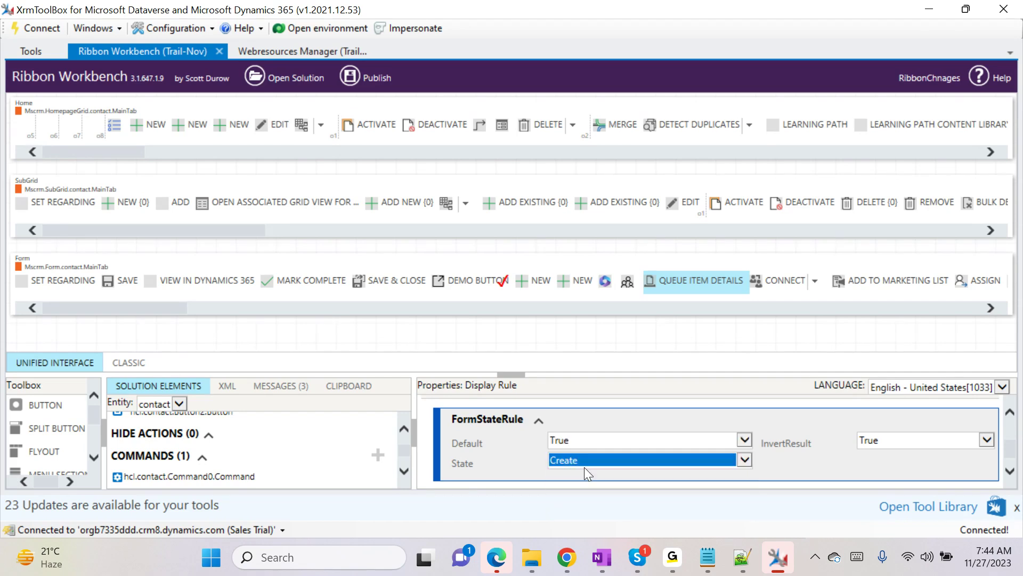
click(807, 465)
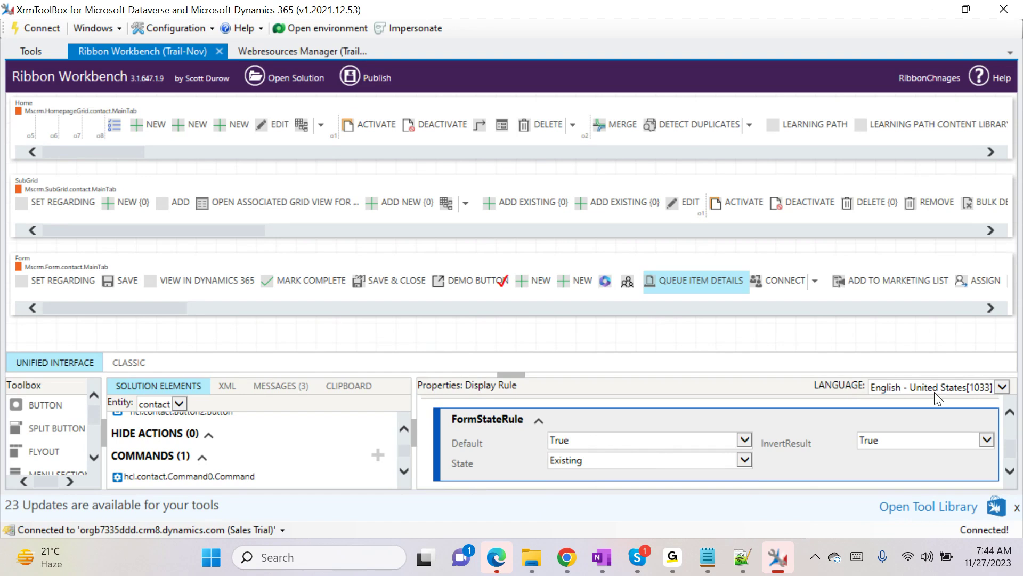
click(945, 436)
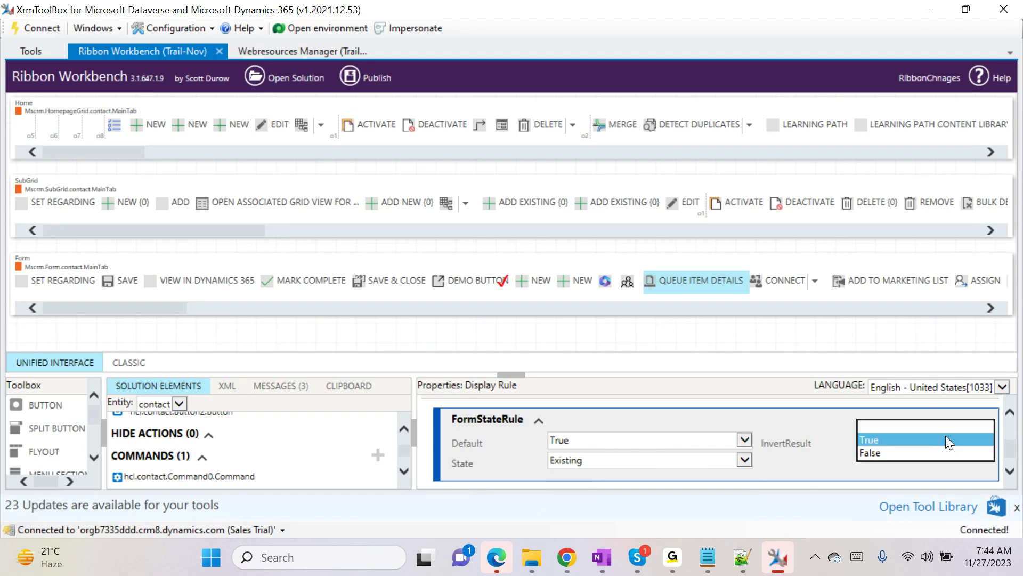
click(896, 449)
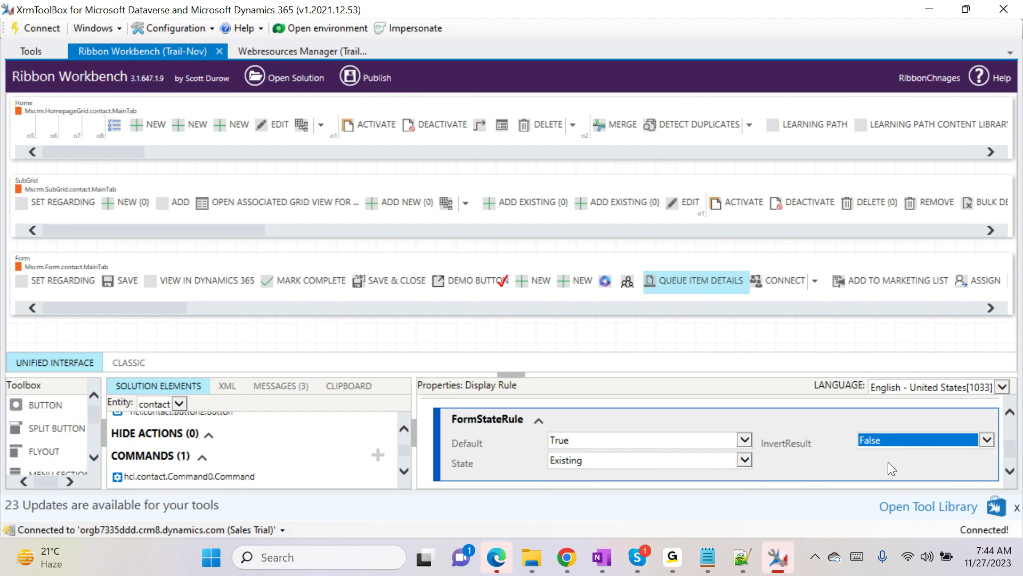
click(888, 463)
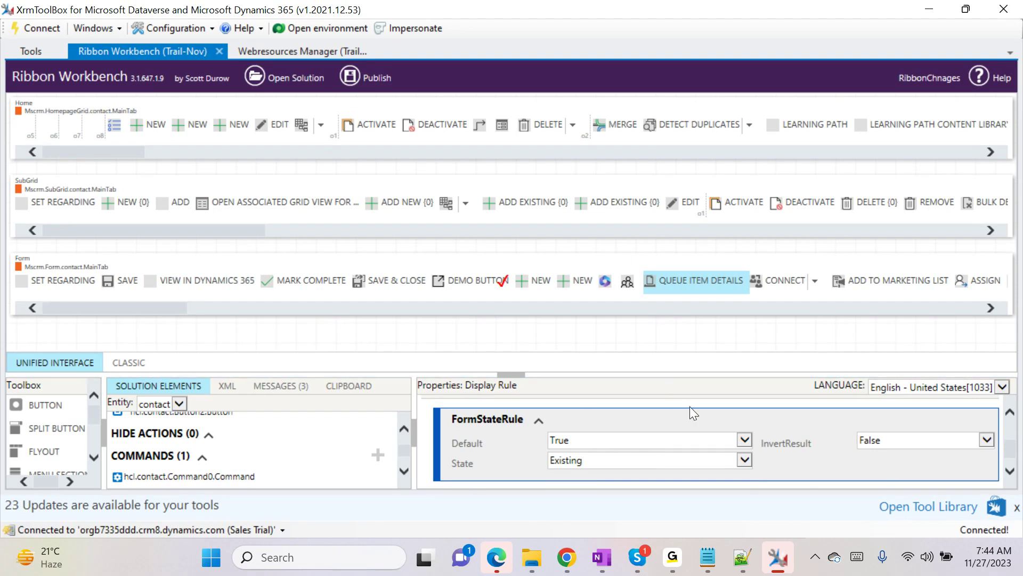
- Switch to Chrome, go back from the new contact form to the existing contact to check its commands, and return to Ribbon Workbench
click(567, 557)
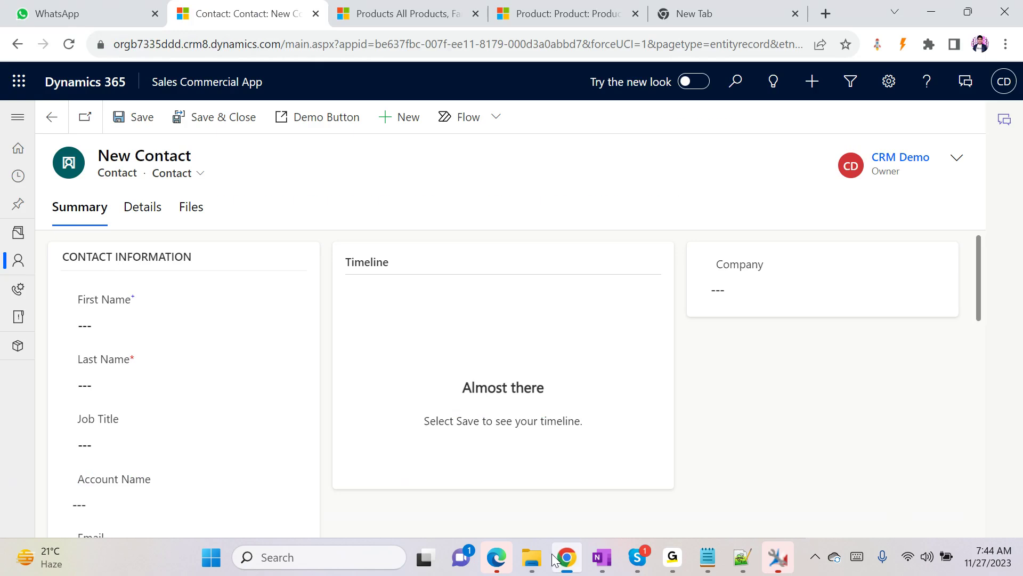
click(49, 113)
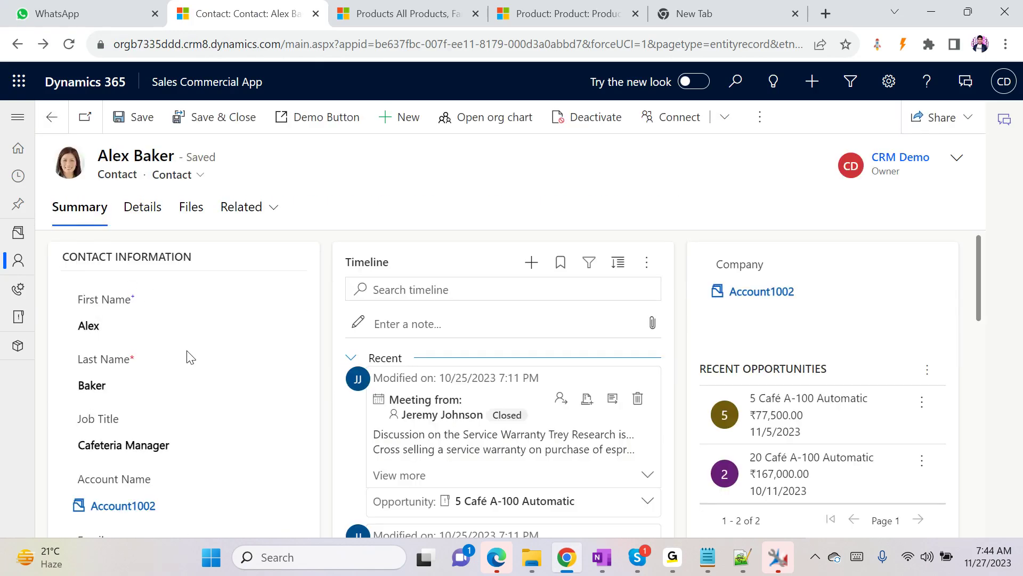
key(alt+Tab)
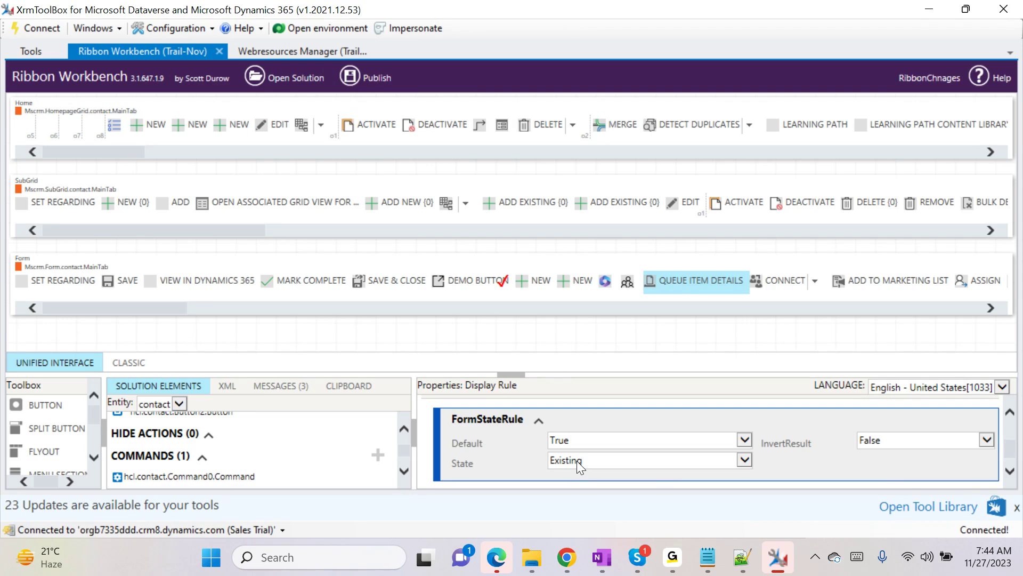
- Publish the contact ribbon changes from Ribbon Workbench and dismiss the error dialog
click(367, 68)
click(548, 313)
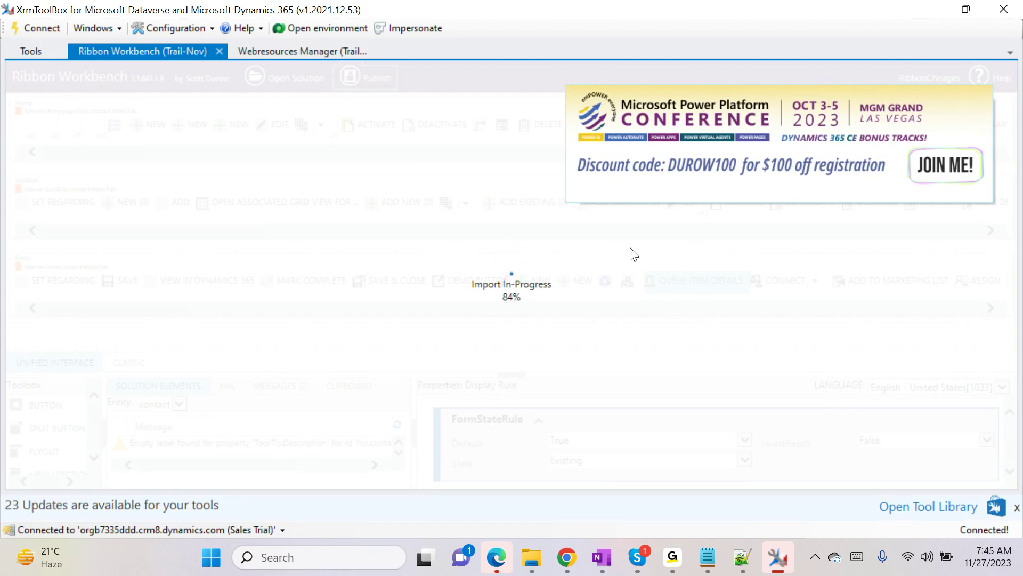
mouse_move(673, 557)
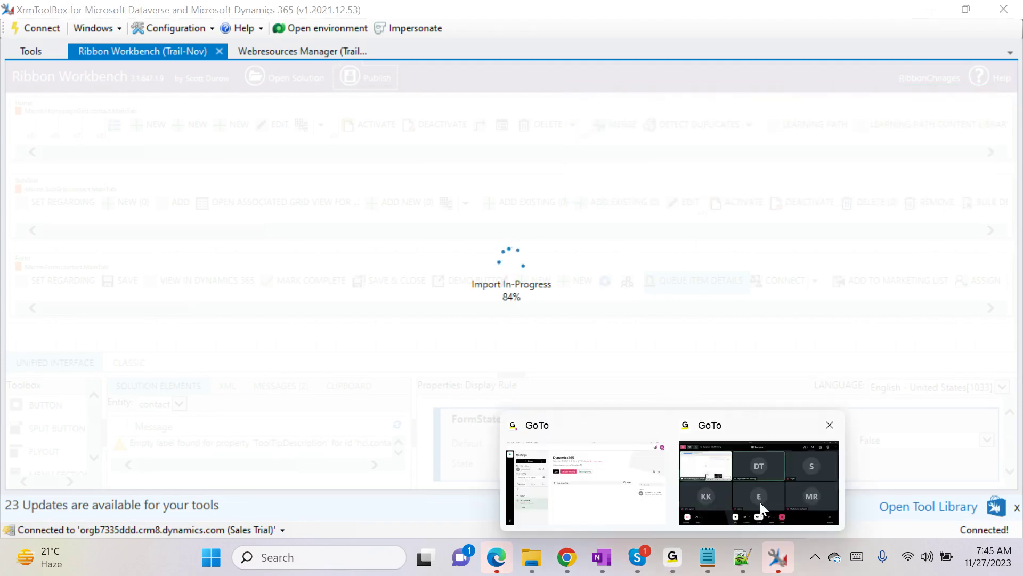
click(772, 484)
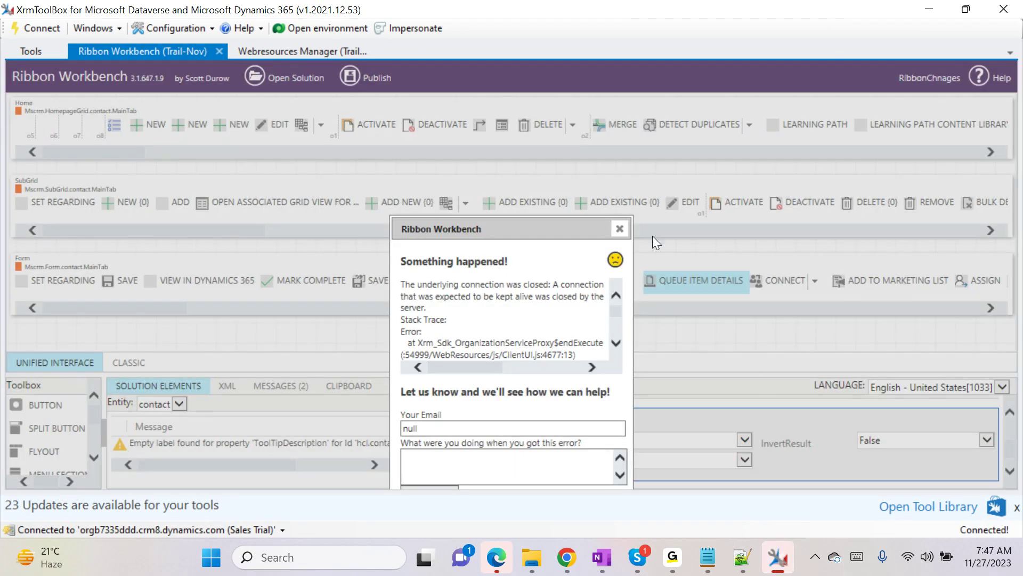
click(619, 228)
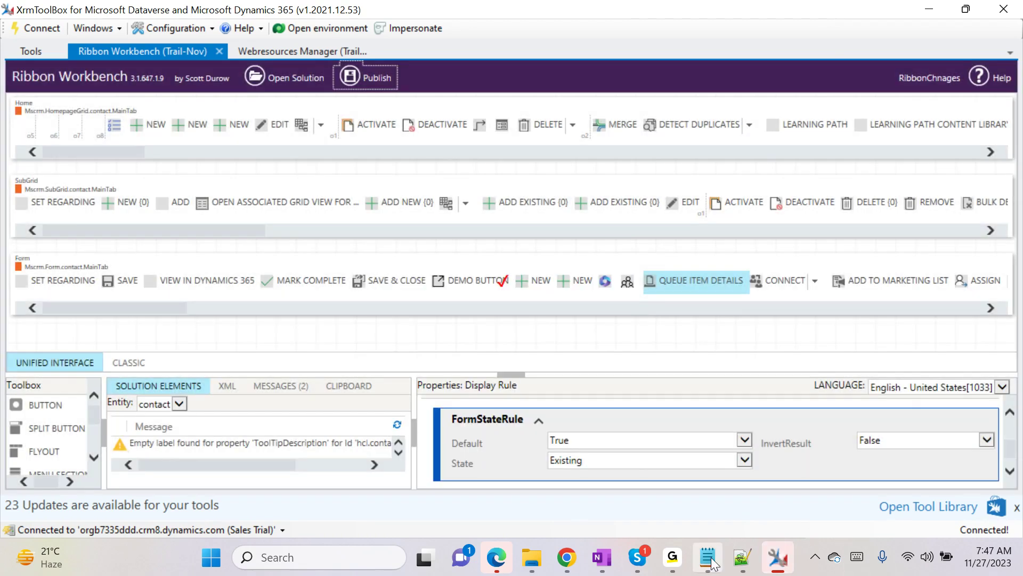
- Switch to Chrome, reload the existing contact record, and open a new contact form to check for the Demo Button
click(673, 557)
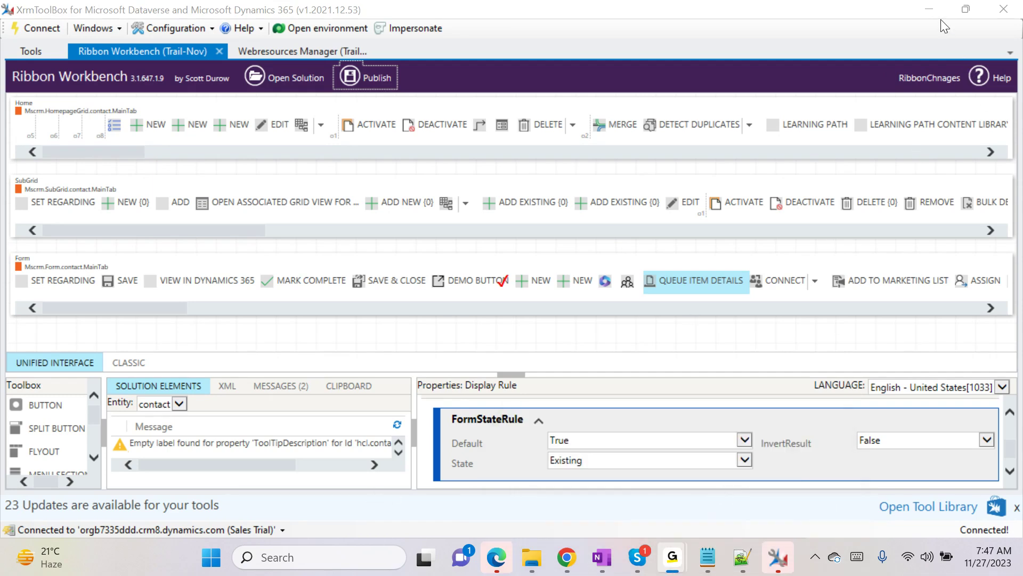
click(567, 557)
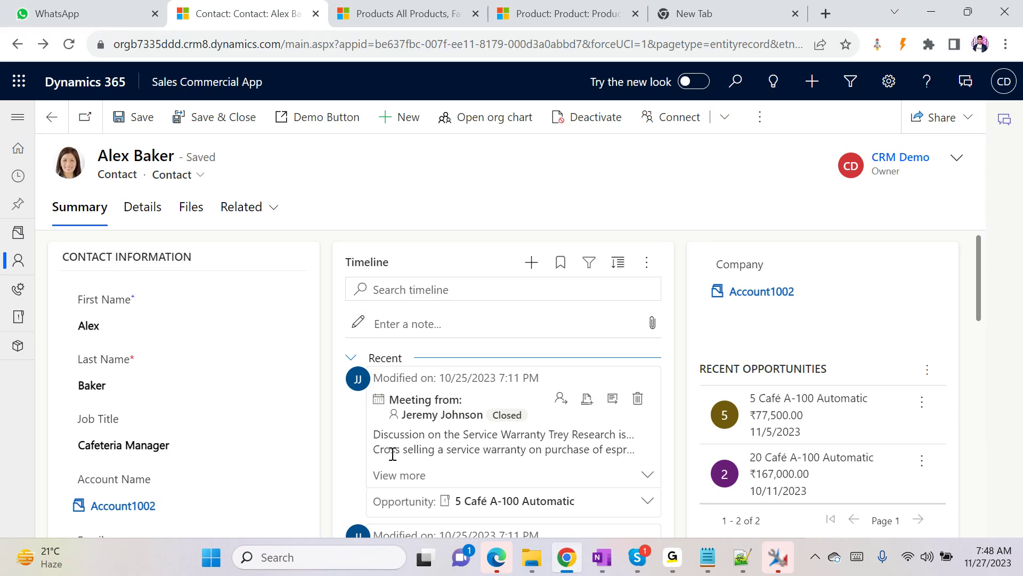
key(F5)
click(385, 119)
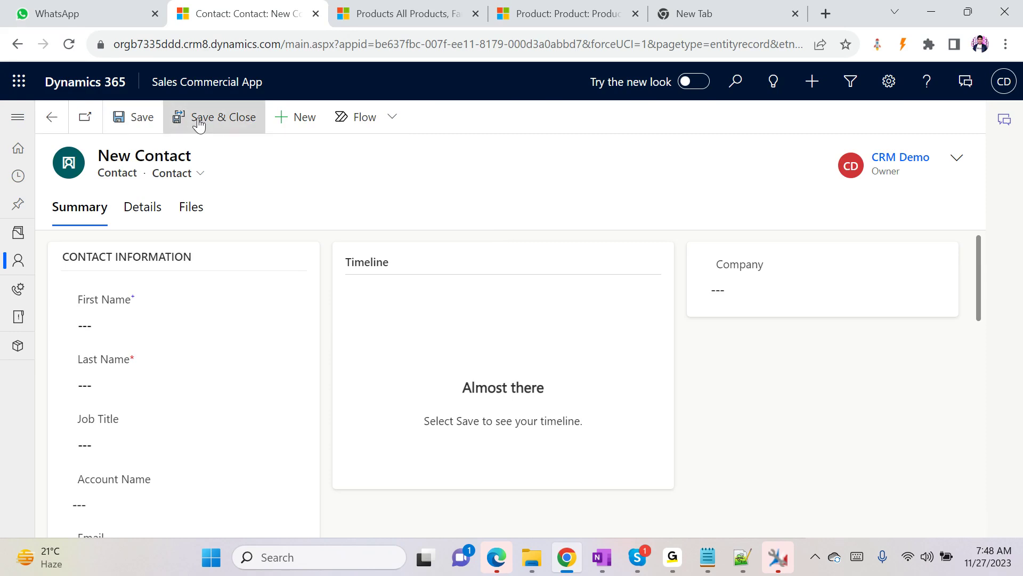
- Enter fds as the First Name and sdfaf as the Last Name, and save the new contact
click(177, 325)
text(fds)
click(160, 377)
text(sdfaf)
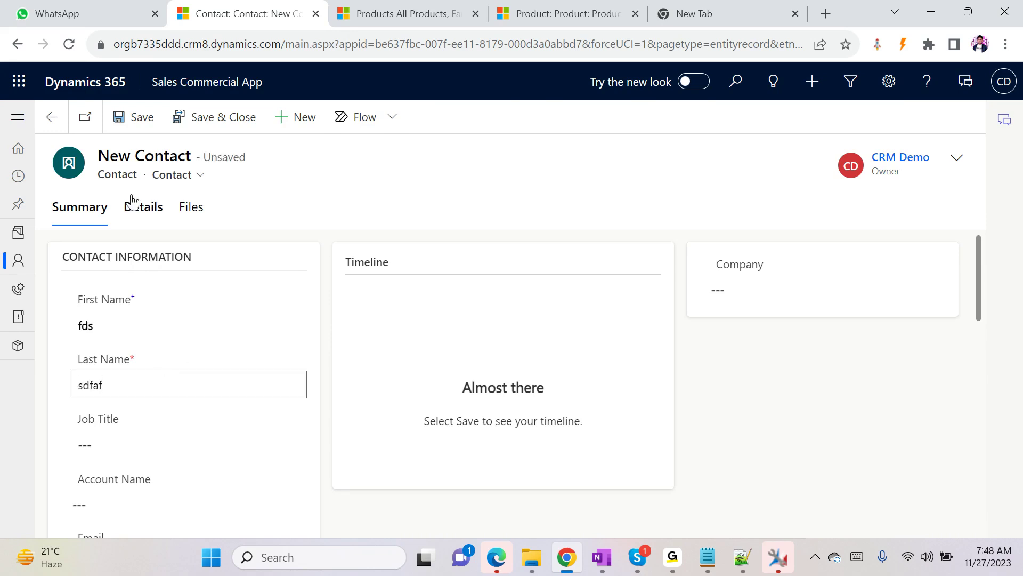
click(138, 117)
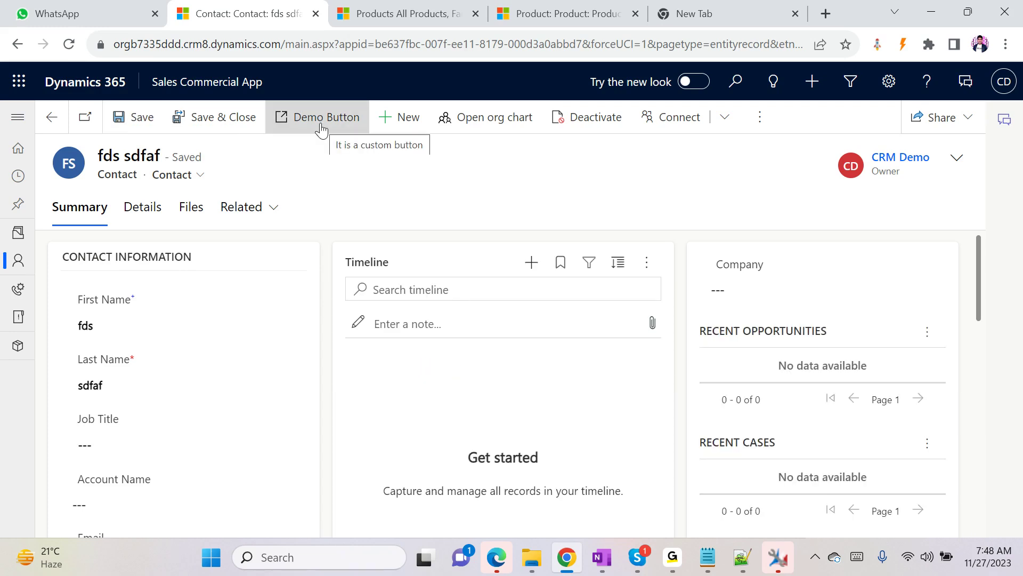
- Review the FormStateRule in Ribbon Workbench, and compare a new contact form's commands with the saved contact's in Chrome
click(675, 568)
click(779, 560)
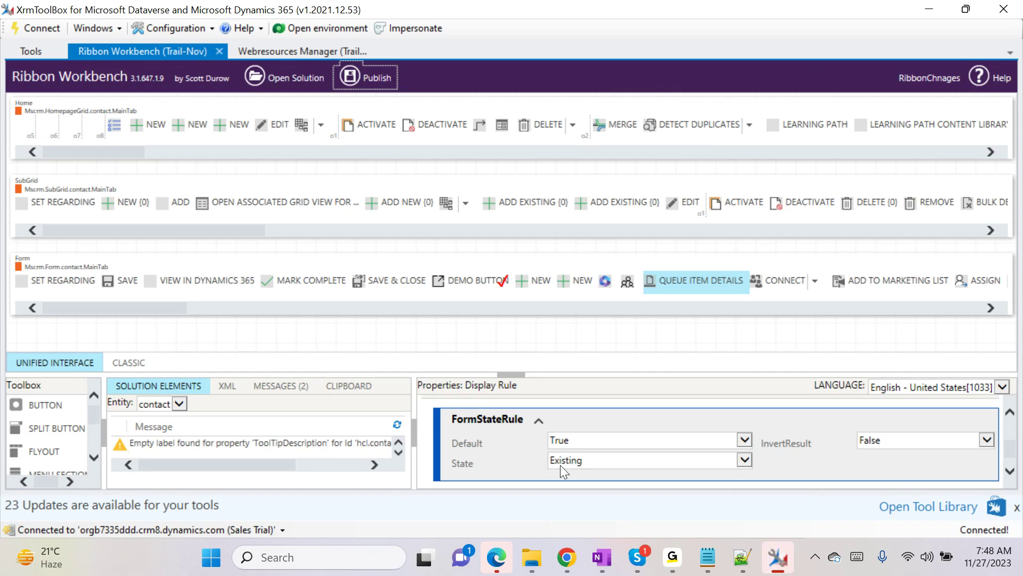
click(929, 9)
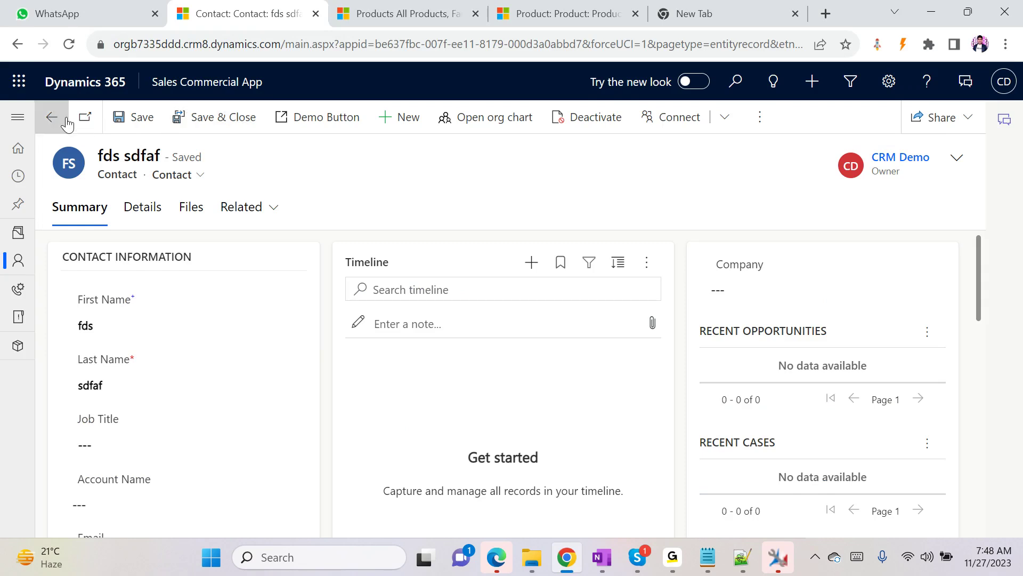
click(388, 118)
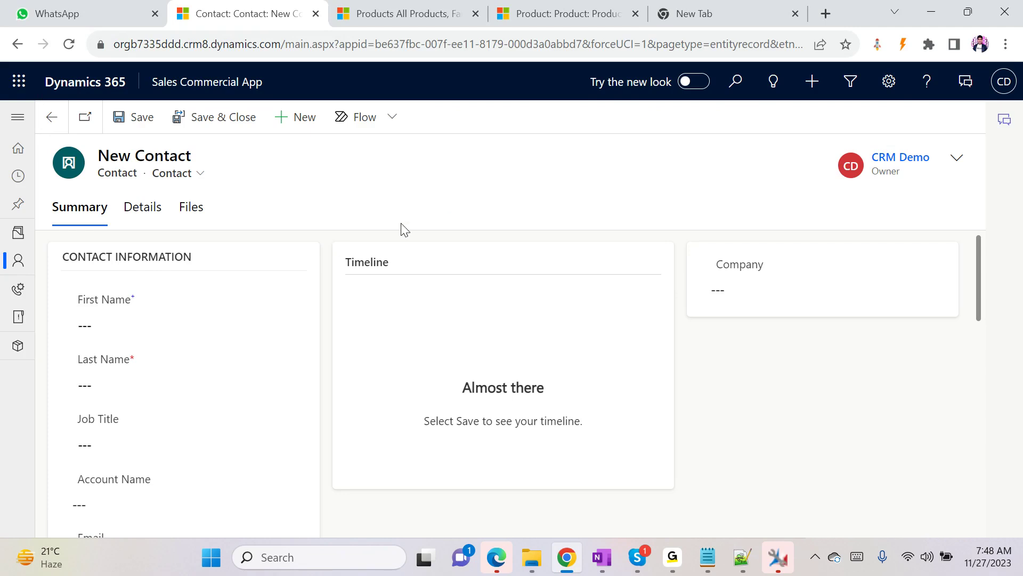
click(52, 118)
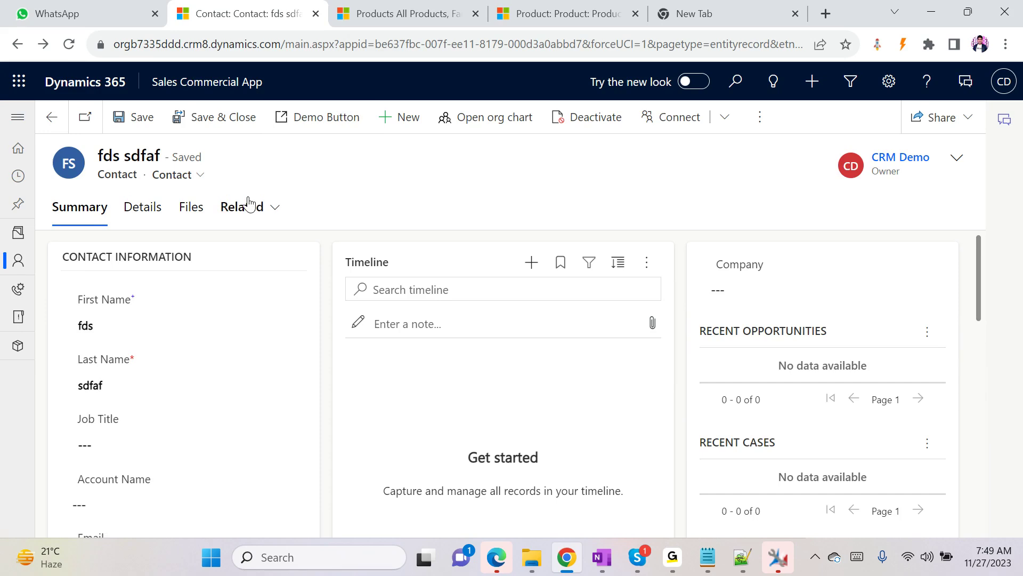
- Switch between Ribbon Workbench and Chrome to compare the display rule's settings with the saved contact's Demo Button
click(778, 557)
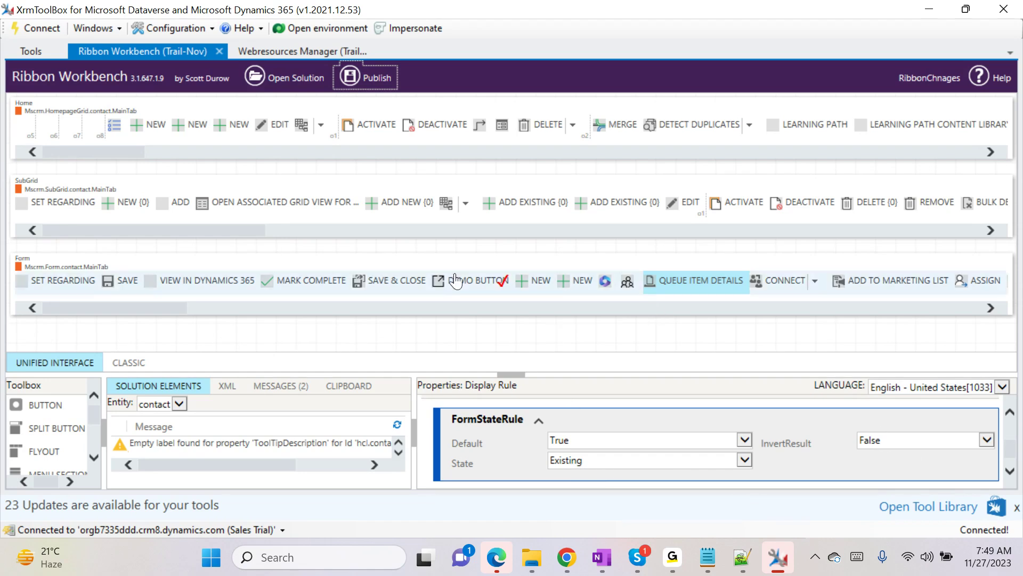
click(928, 10)
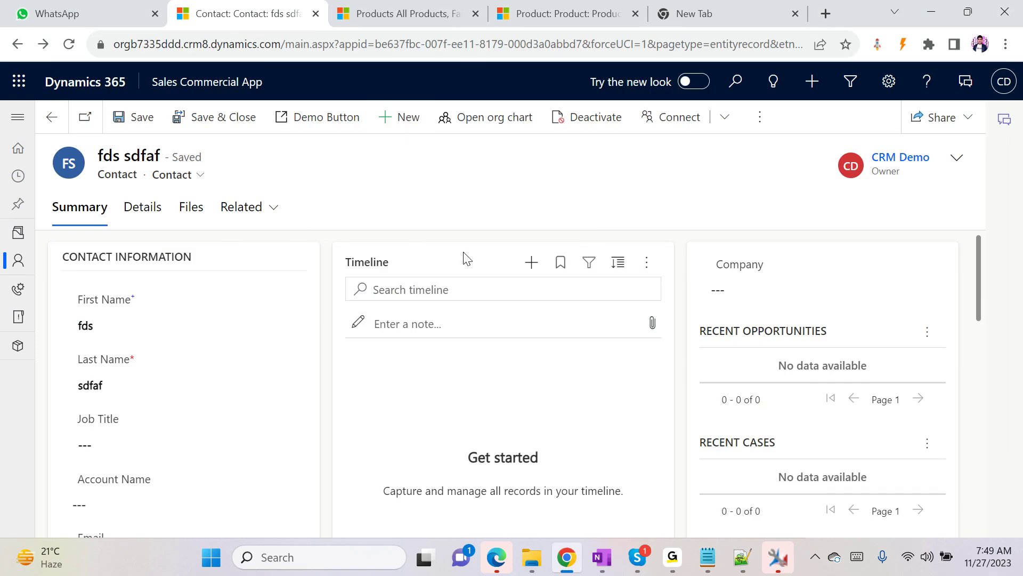
click(778, 557)
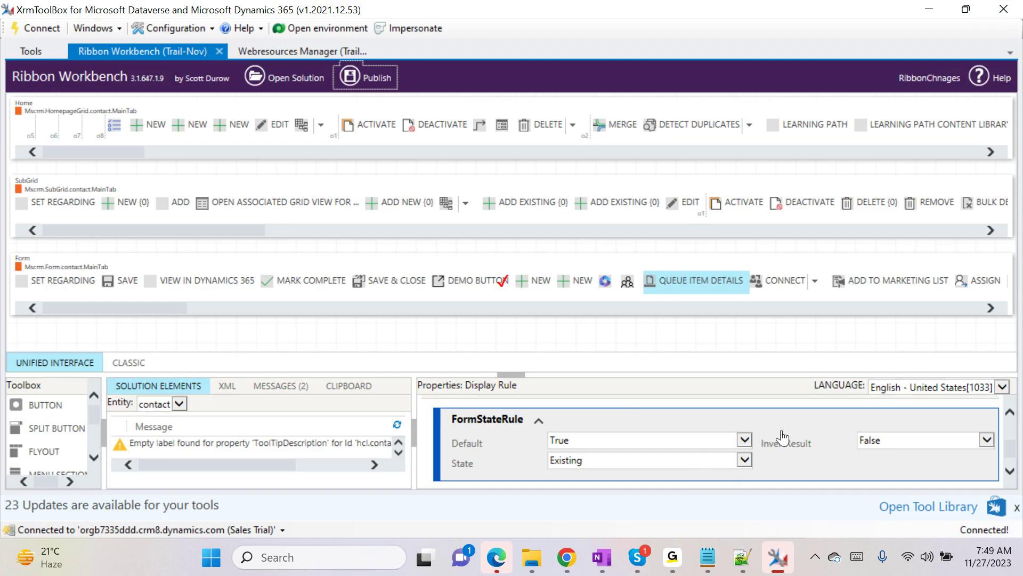
click(928, 12)
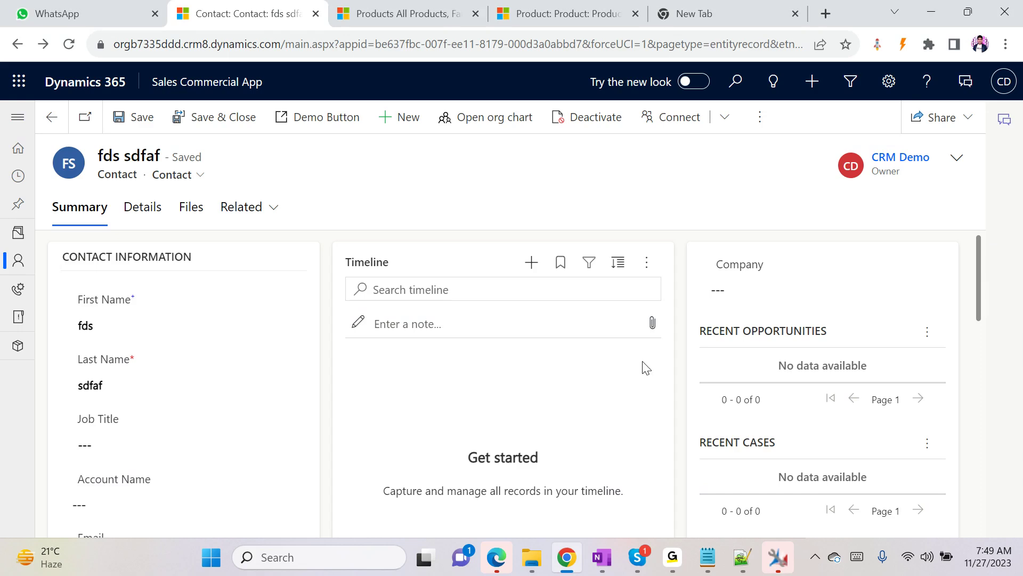
mouse_move(673, 557)
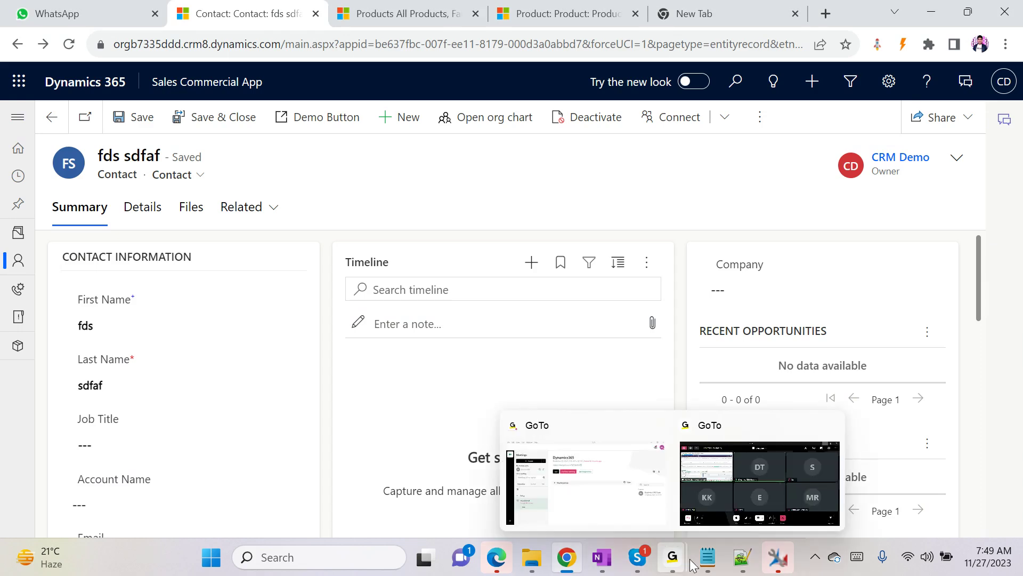
click(736, 462)
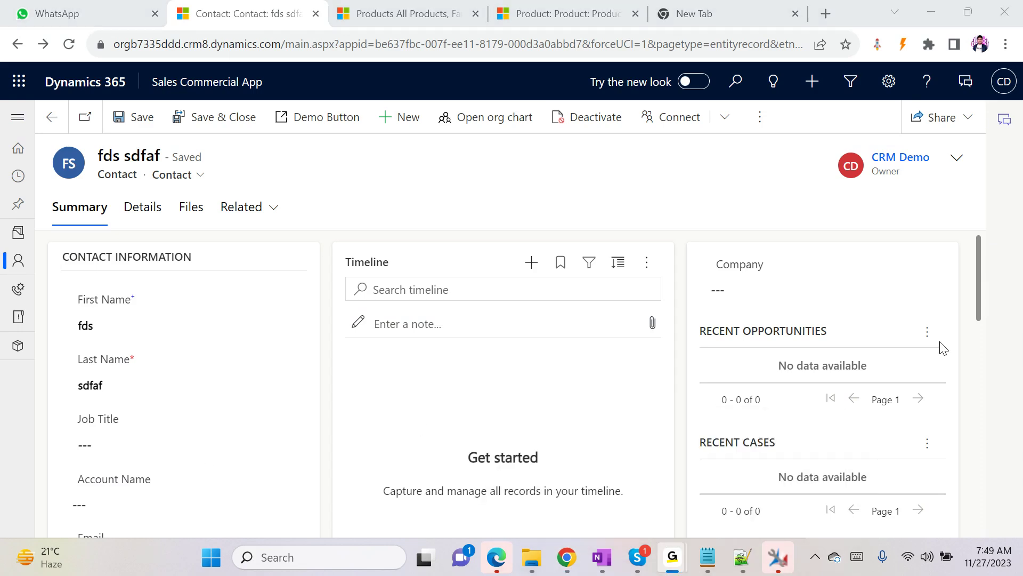